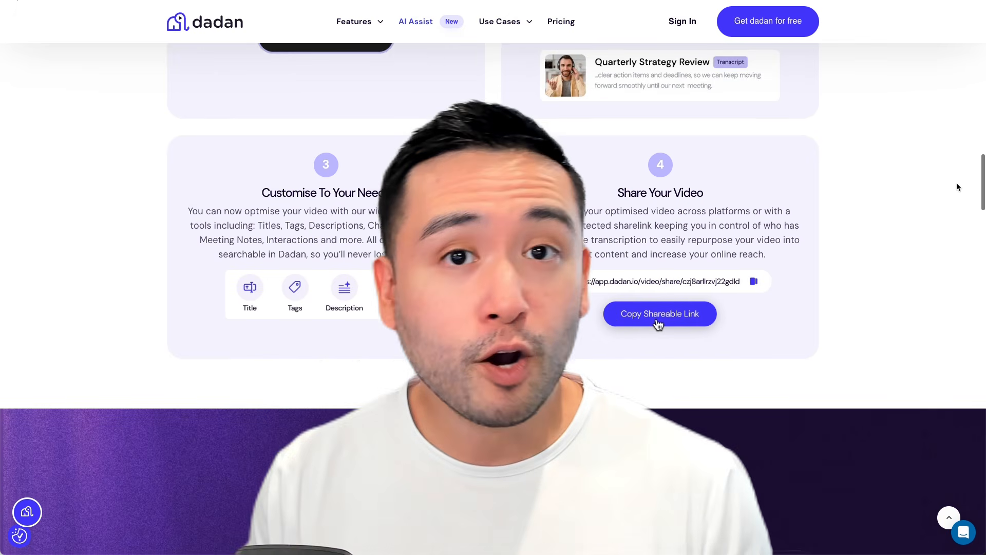
# - Read through the AI Assist product page, from the sharing section to the comparison table of features with and without AI Assist
pyautogui.scroll(-5, 958, 187)
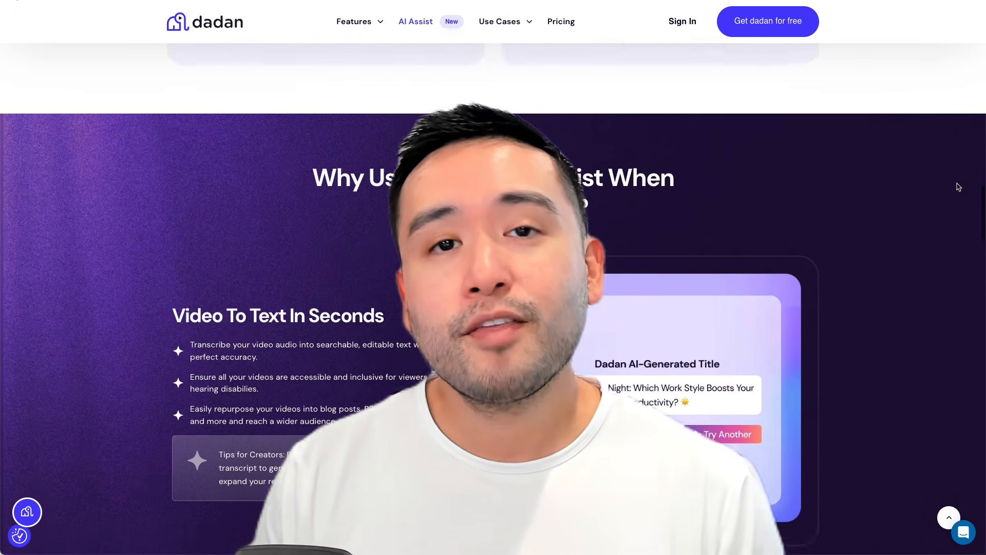
pyautogui.scroll(-3, 958, 187)
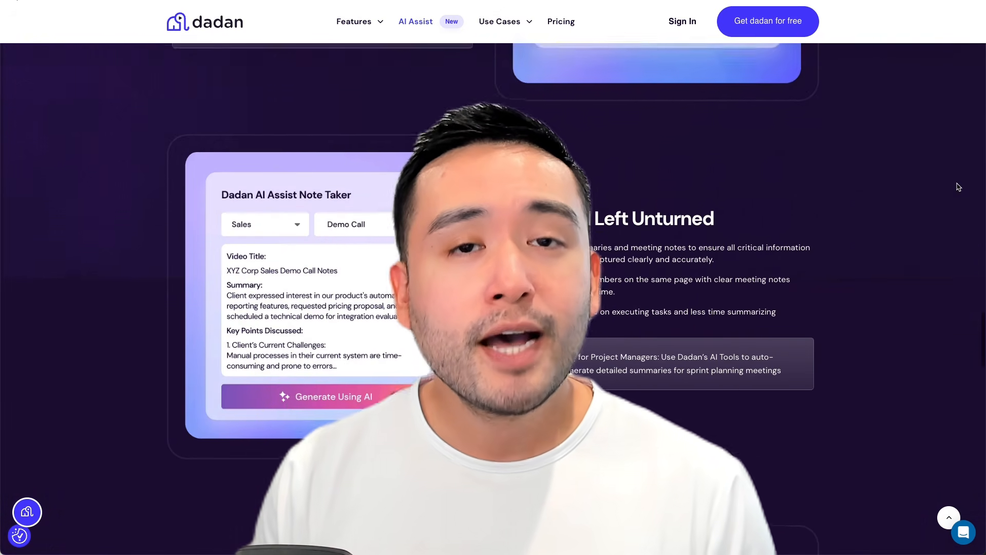
pyautogui.scroll(-6, 958, 186)
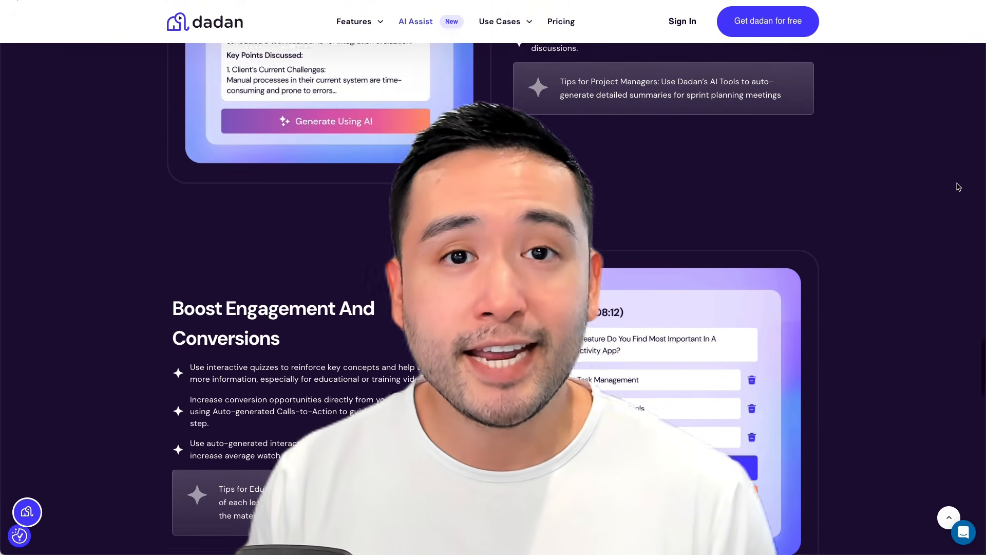
pyautogui.scroll(-7, 958, 186)
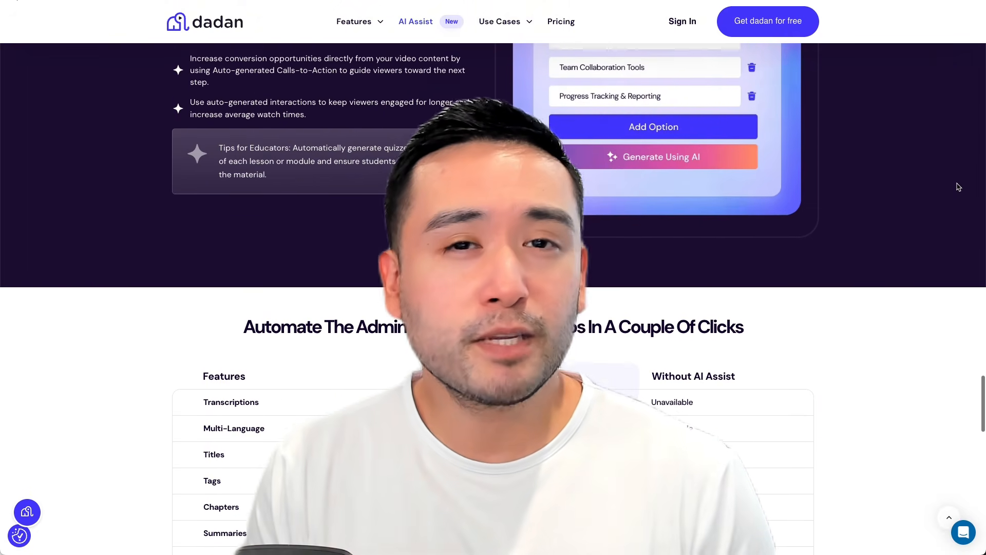
pyautogui.scroll(-5, 959, 186)
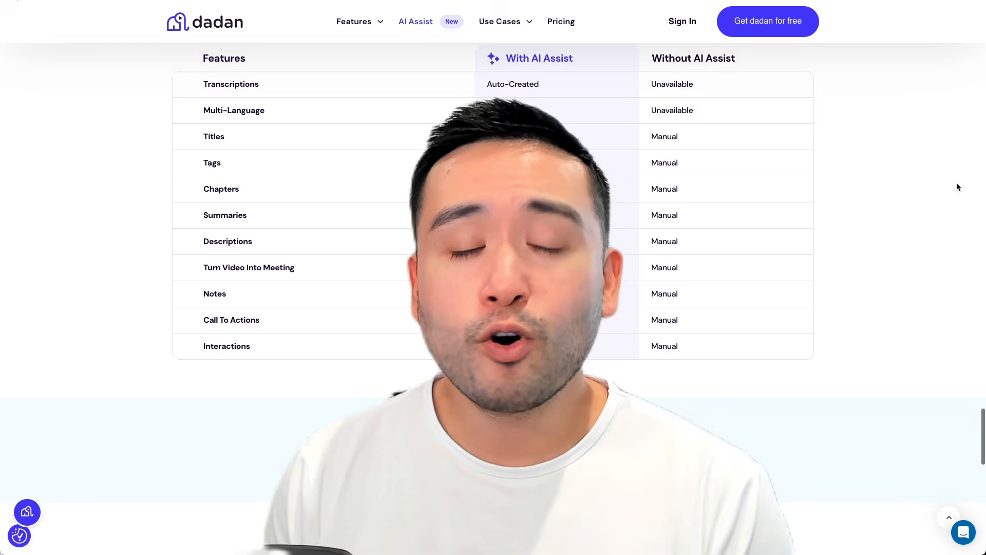
pyautogui.scroll(-2, 956, 182)
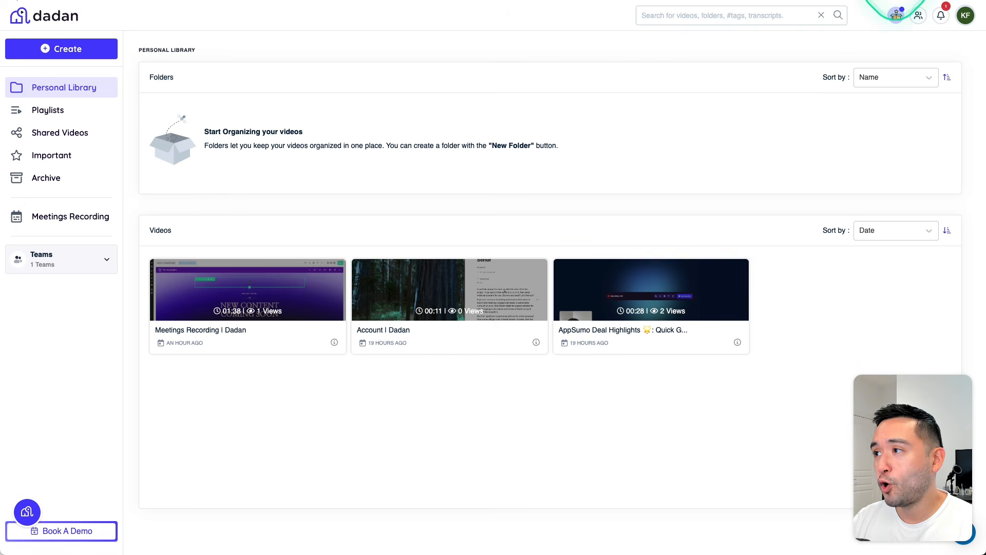
# - Open the recording extension, preview the Screen Only and Cam Only modes, and choose Screen & Cam
pyautogui.click(896, 14)
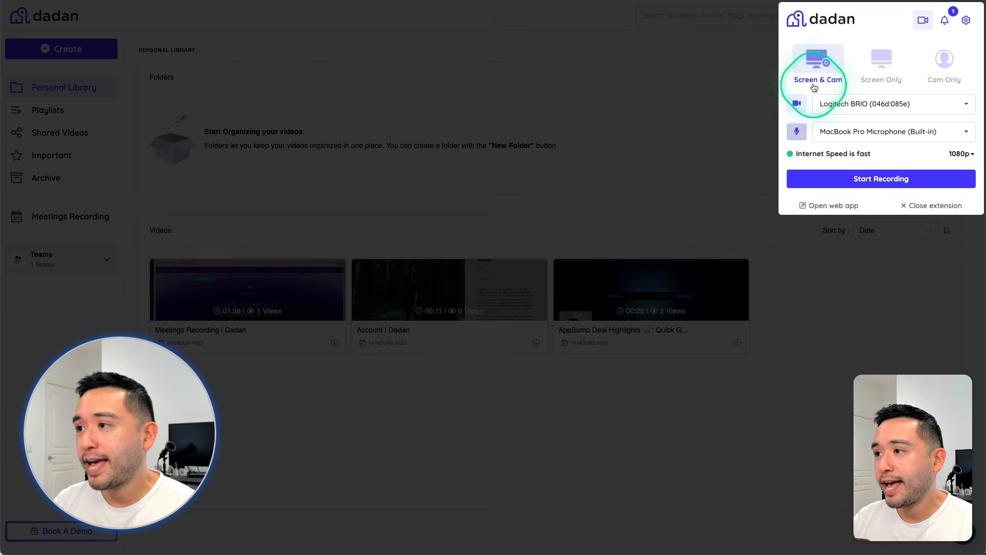
pyautogui.click(887, 74)
pyautogui.click(942, 68)
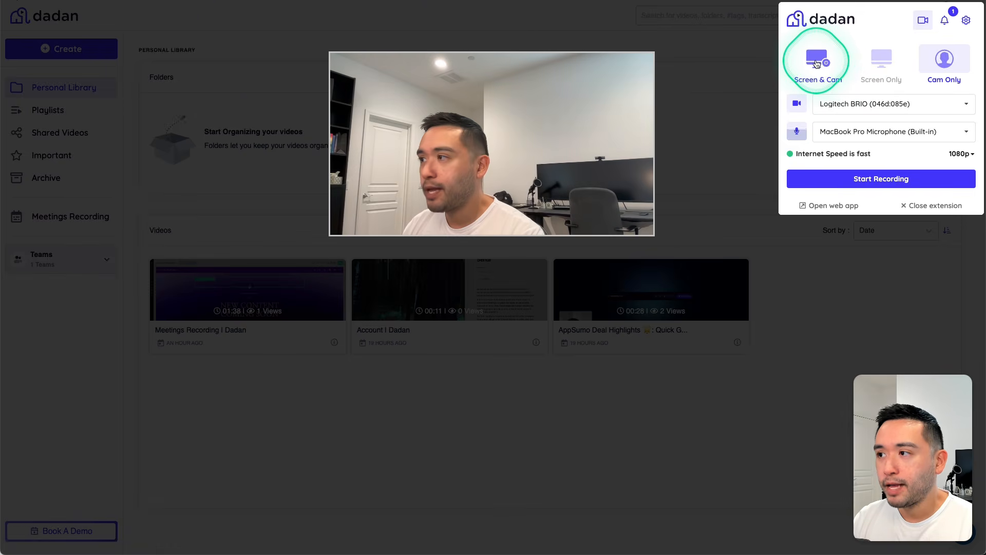
pyautogui.click(816, 64)
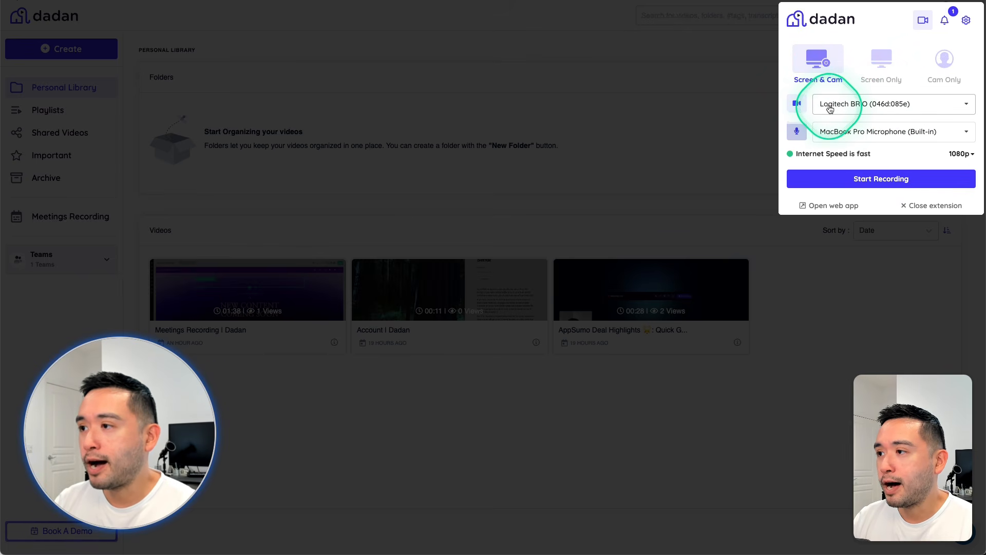
# - Choose the Elgato Wave:3 microphone as the audio source and 1080p as the video quality
pyautogui.click(860, 132)
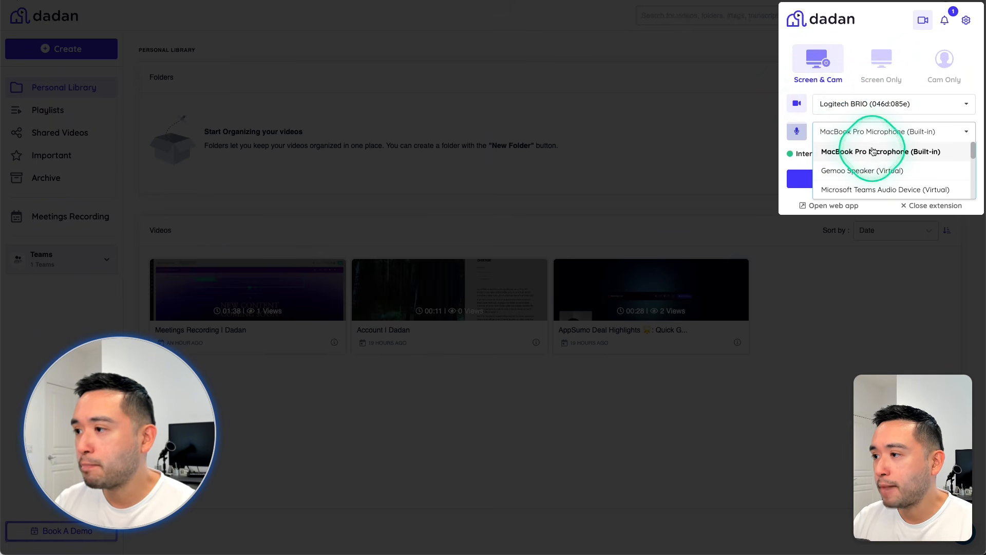
pyautogui.scroll(-1, 872, 165)
pyautogui.click(855, 158)
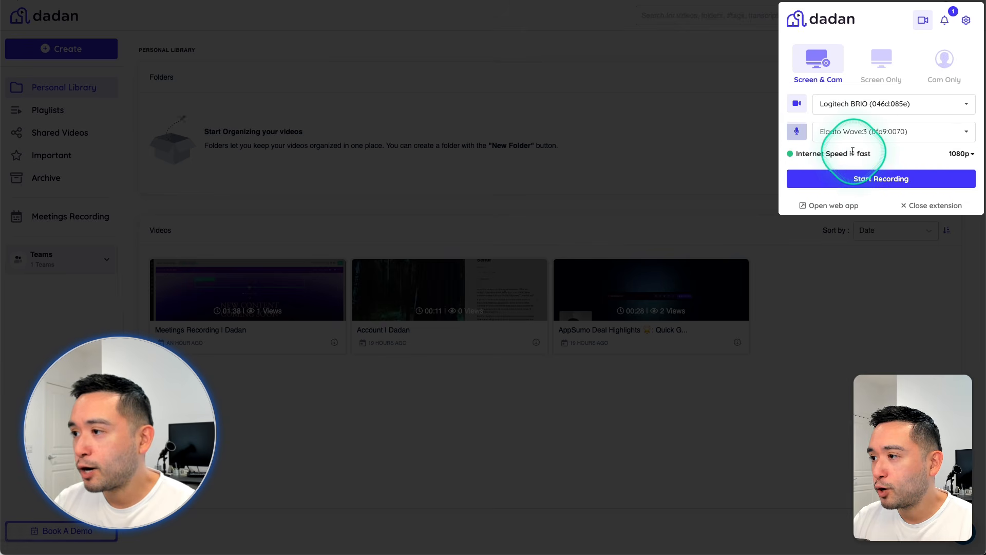
pyautogui.click(960, 153)
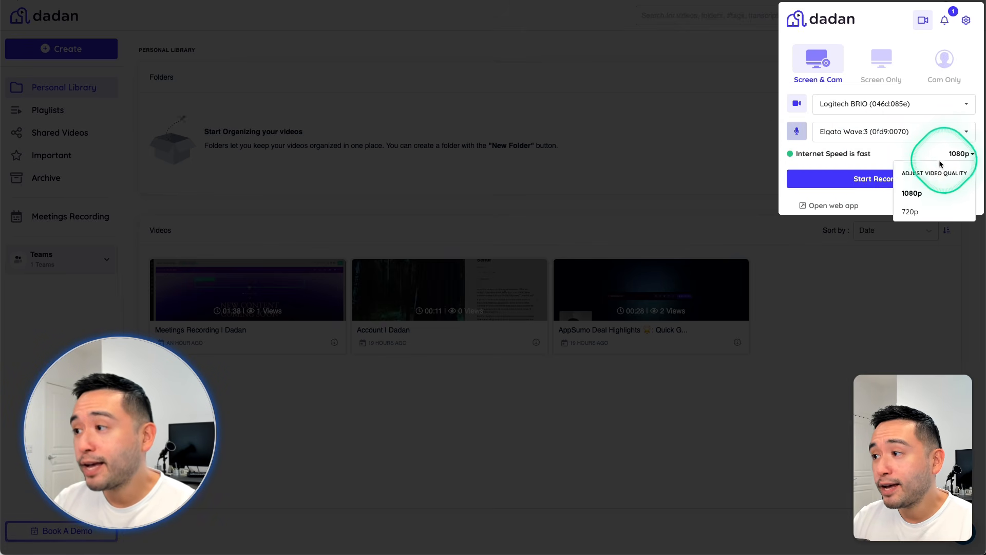
pyautogui.click(915, 197)
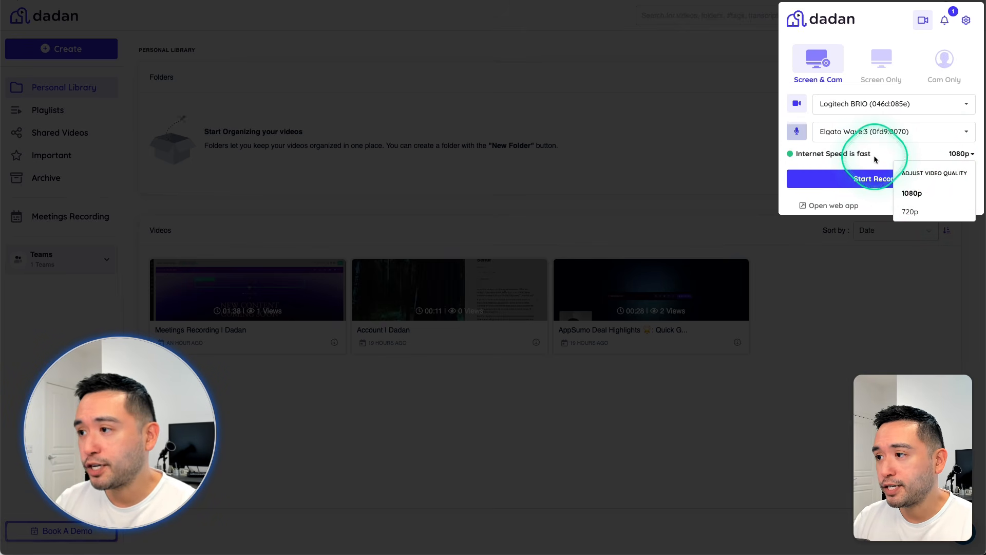
# - Change the webcam bubble to a small square, shift it slightly, and try its enlarged view before restoring the small size
pyautogui.moveTo(175, 391)
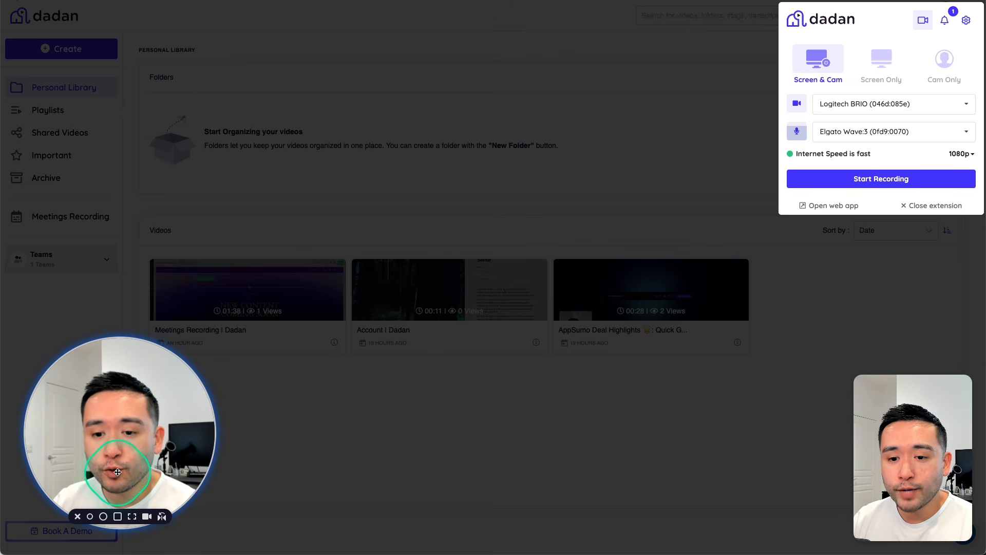
pyautogui.click(90, 517)
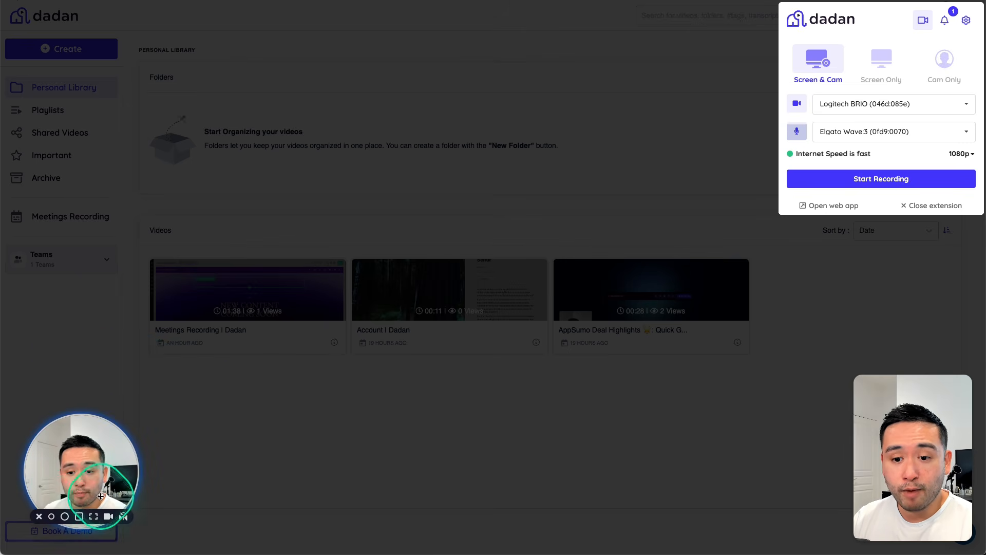
pyautogui.click(63, 518)
pyautogui.click(116, 515)
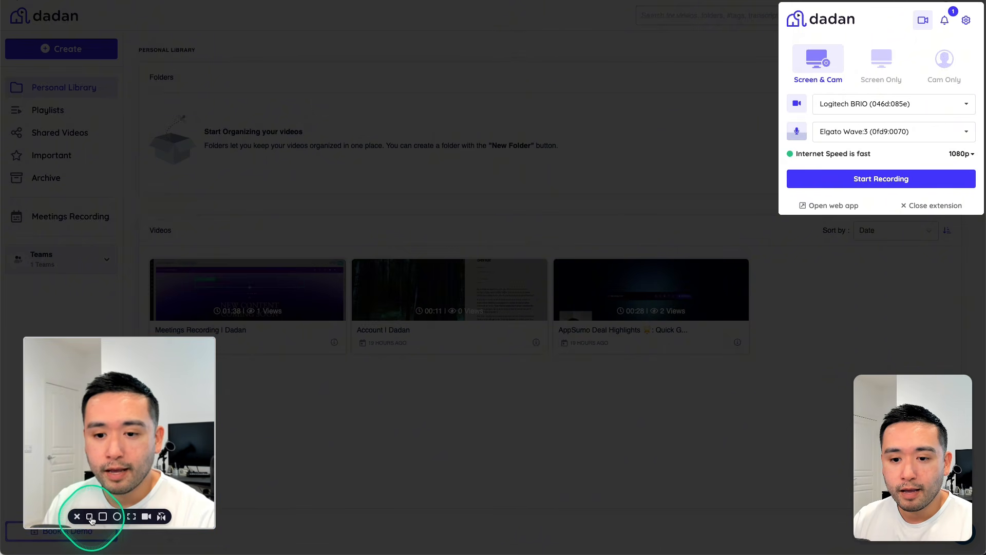
pyautogui.click(90, 516)
pyautogui.moveTo(95, 464)
pyautogui.mouseDown()
pyautogui.moveTo(134, 422)
pyautogui.moveTo(381, 386)
pyautogui.moveTo(507, 175)
pyautogui.moveTo(324, 99)
pyautogui.moveTo(90, 472)
pyautogui.mouseUp()
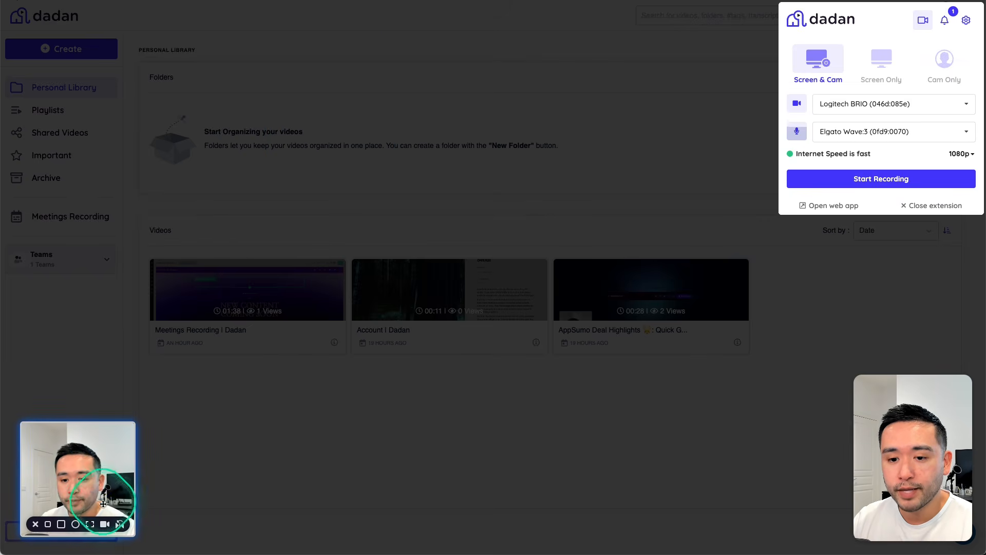
pyautogui.click(92, 525)
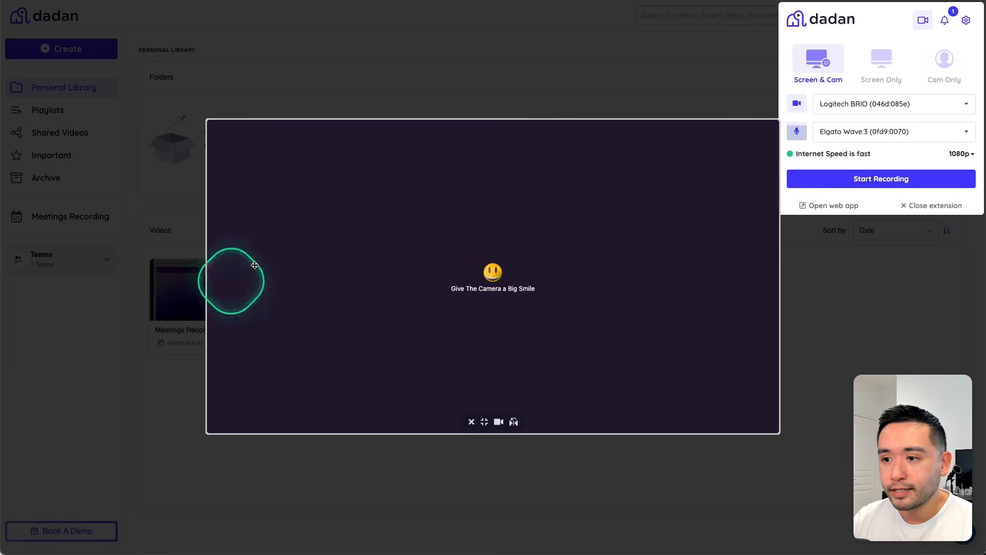
pyautogui.click(484, 422)
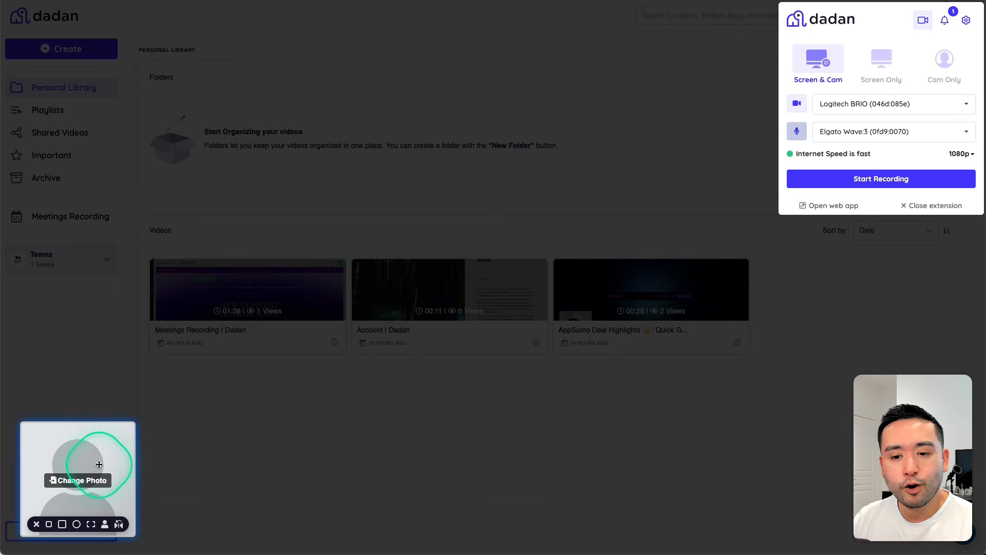
# - Try to replace the camera-off placeholder with a custom photo, and turn the webcam back on
pyautogui.click(78, 480)
pyautogui.doubleClick(392, 197)
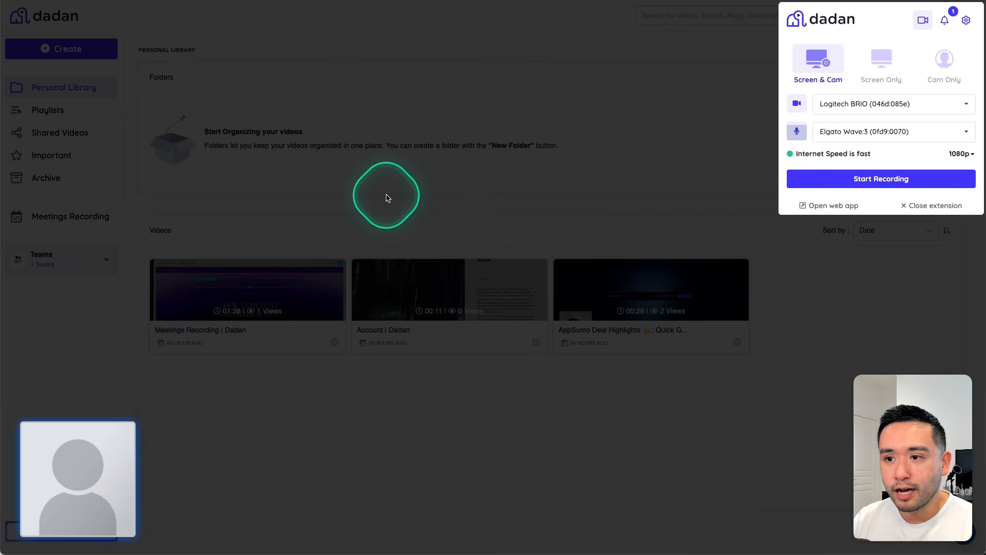
pyautogui.moveTo(44, 440)
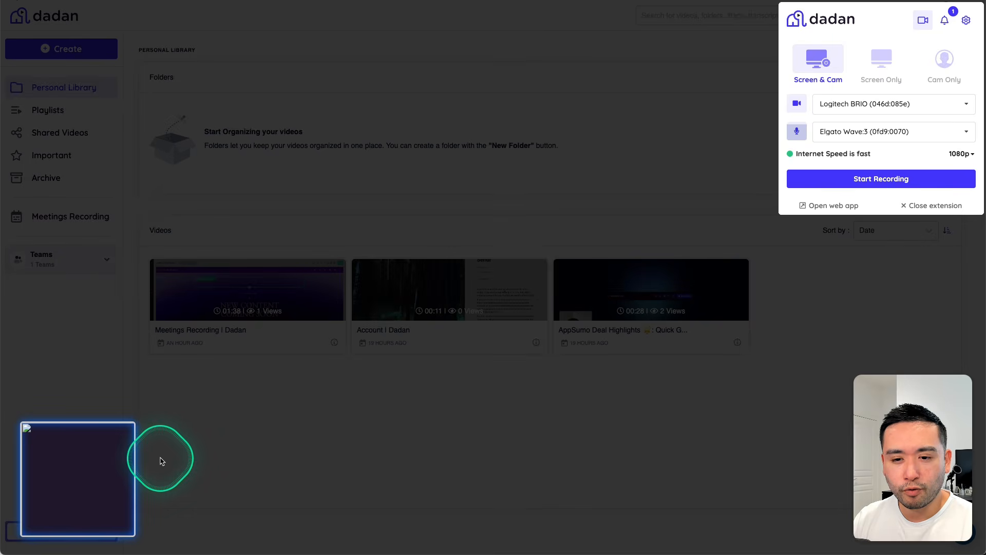
pyautogui.moveTo(82, 483)
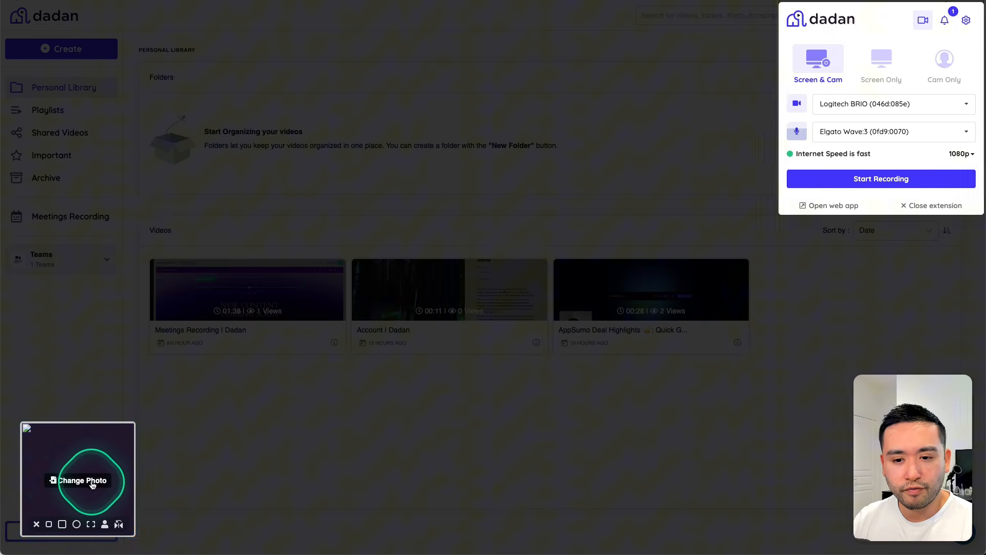
pyautogui.click(104, 521)
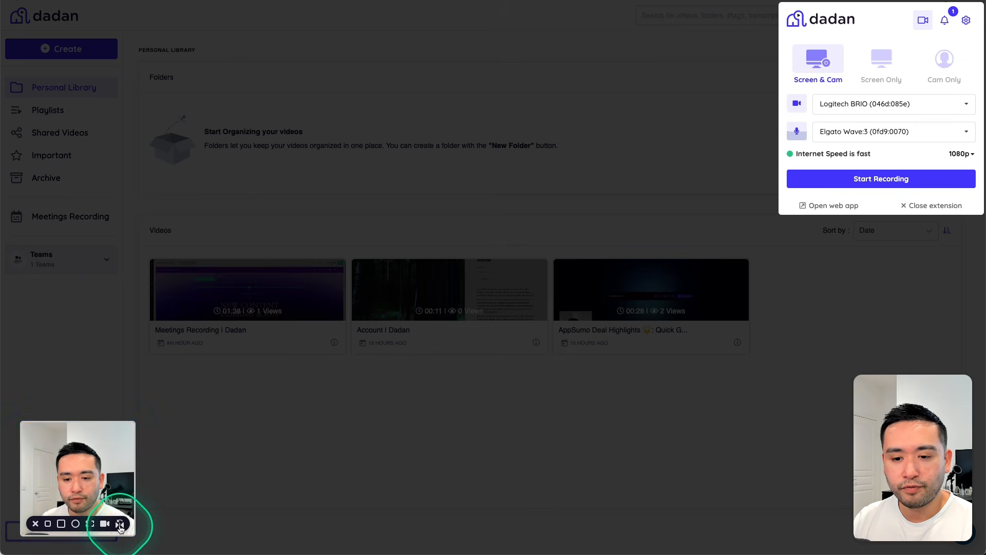
# - Start a Screen & Cam recording that shares the browser tab with the WordPress Edit Page screen for Home
pyautogui.click(850, 180)
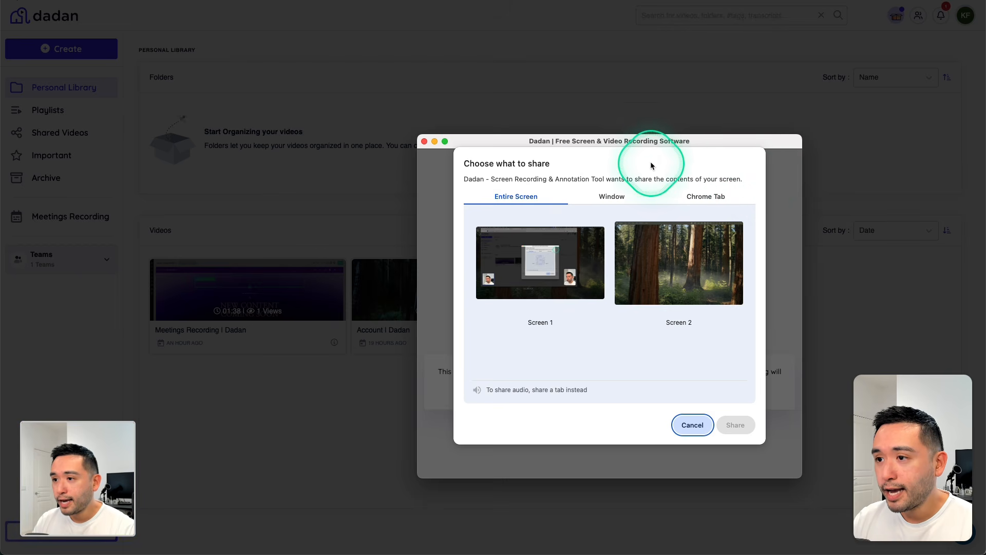
pyautogui.moveTo(631, 143); pyautogui.dragTo(516, 77)
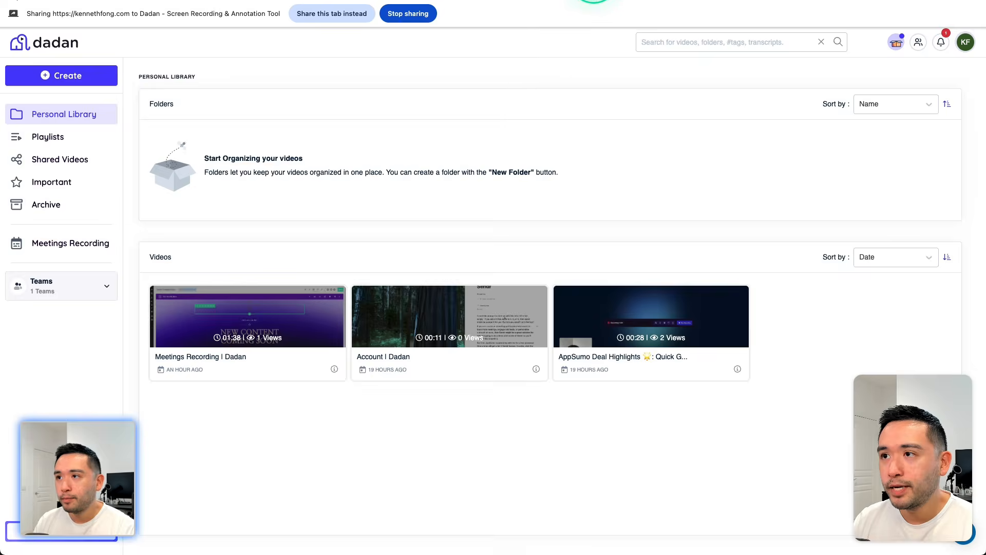
pyautogui.click(594, 0)
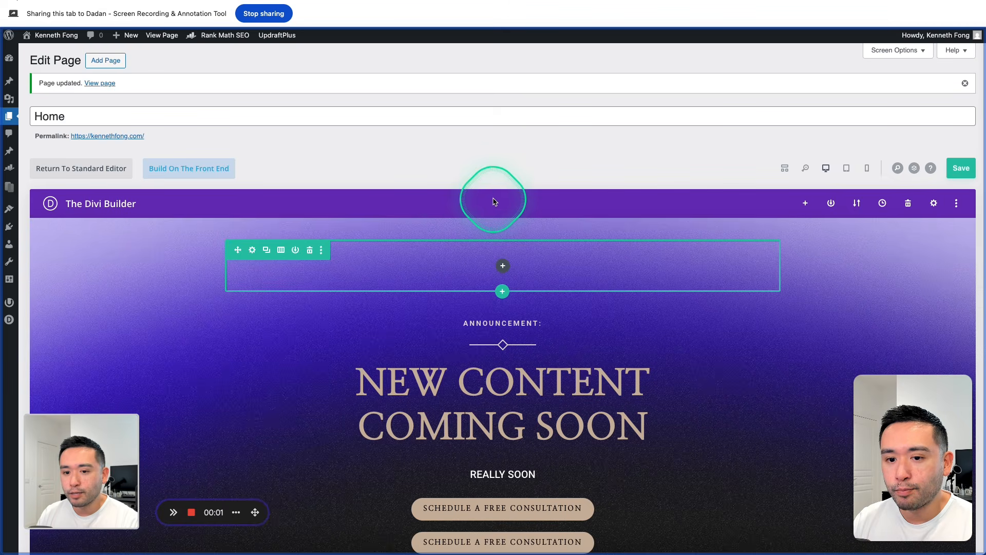
# - Circle the first and second icon columns below the hero section freehand with the red annotation pen
pyautogui.scroll(-3, 493, 202)
pyautogui.scroll(1, 563, 223)
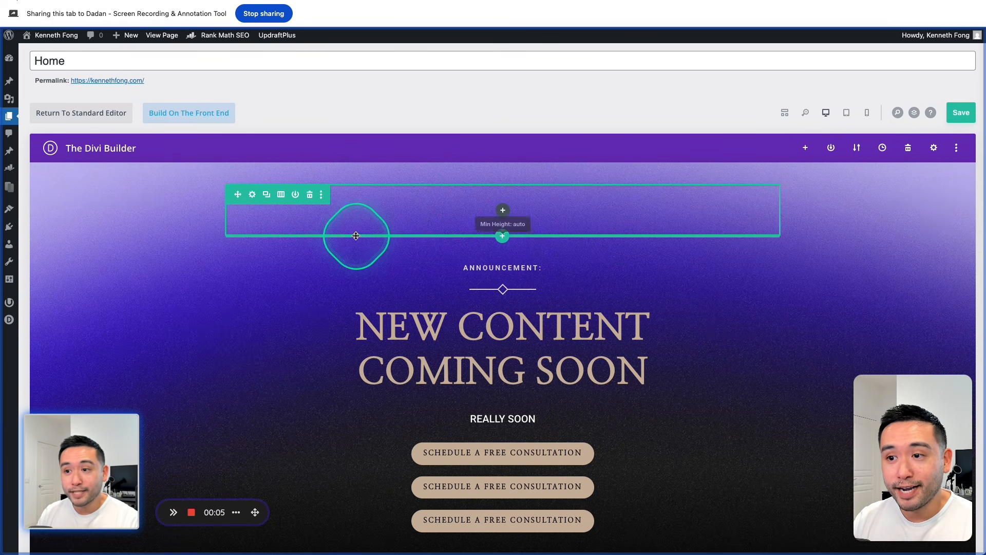
pyautogui.scroll(-5, 358, 231)
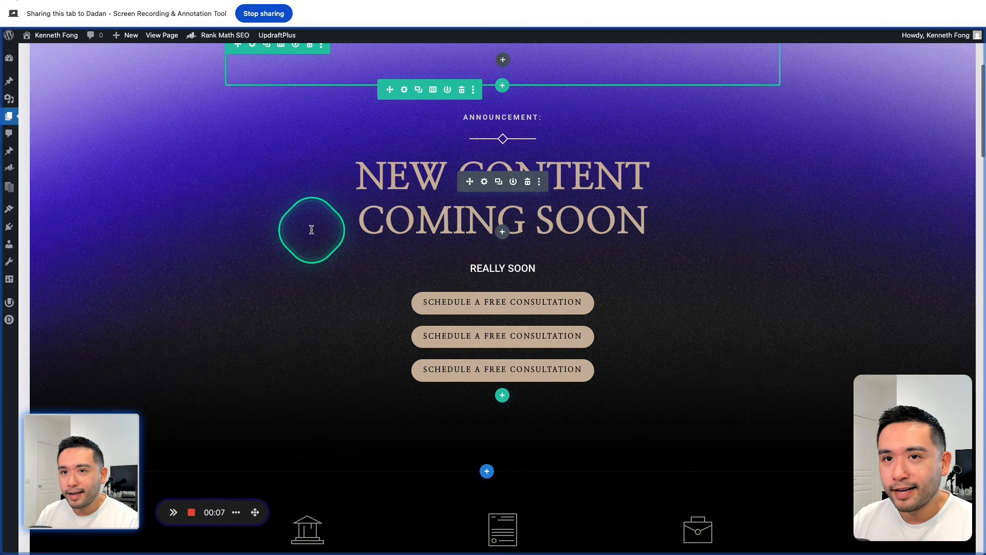
pyautogui.scroll(3, 311, 229)
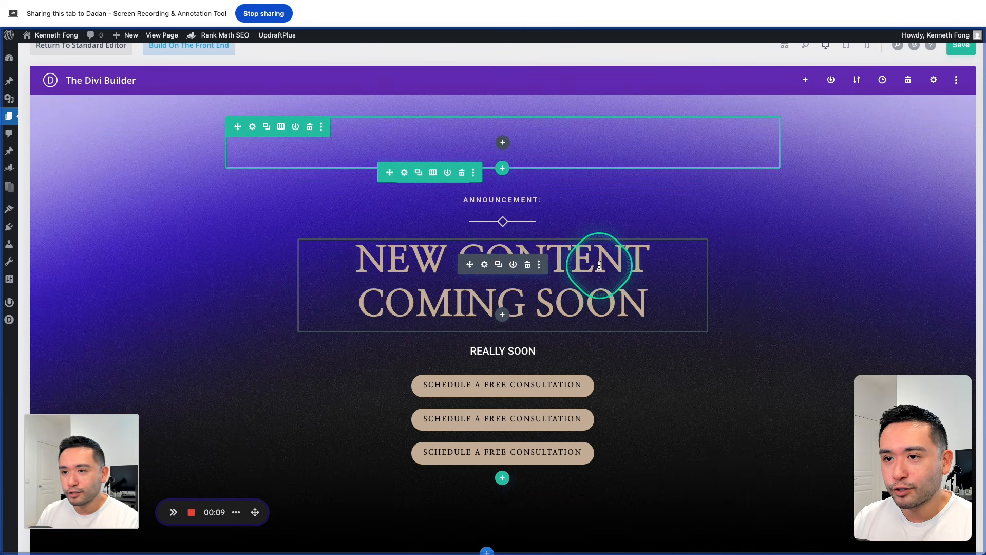
pyautogui.scroll(-2, 529, 272)
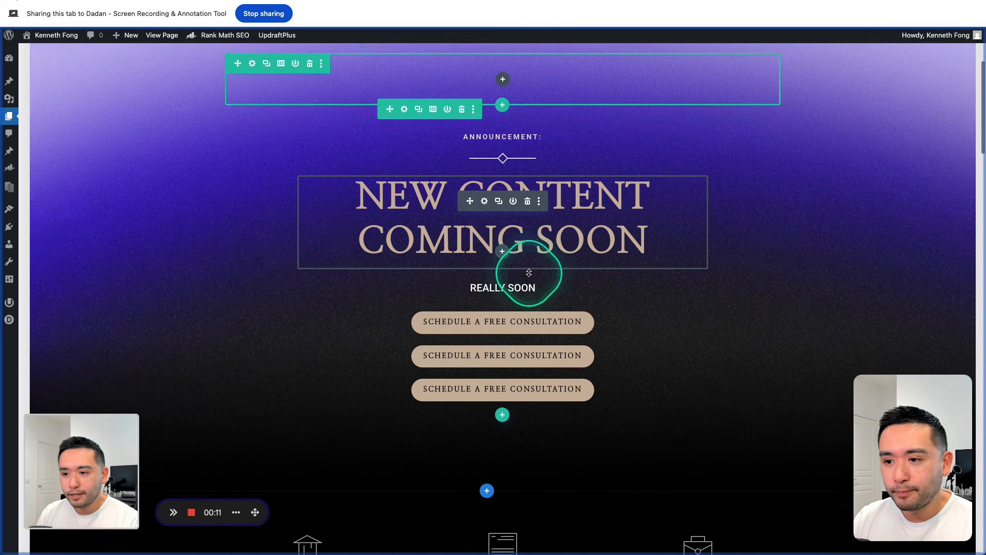
pyautogui.scroll(-3, 529, 272)
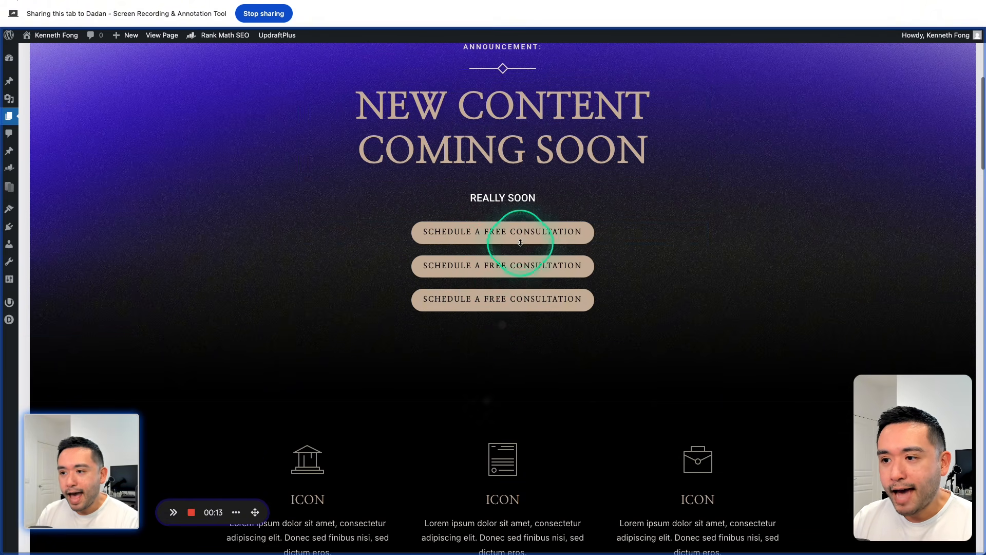
pyautogui.scroll(-7, 502, 323)
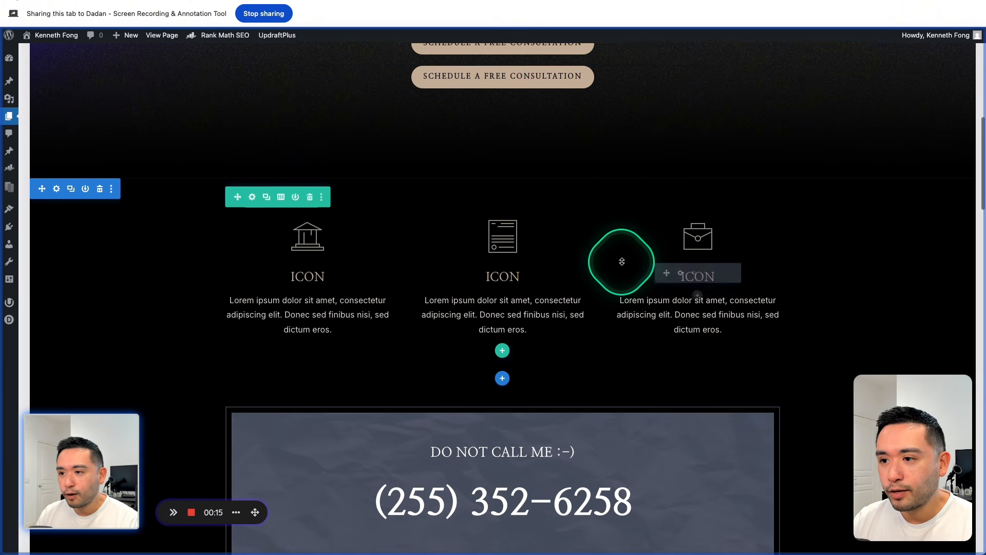
pyautogui.click(174, 514)
pyautogui.click(196, 512)
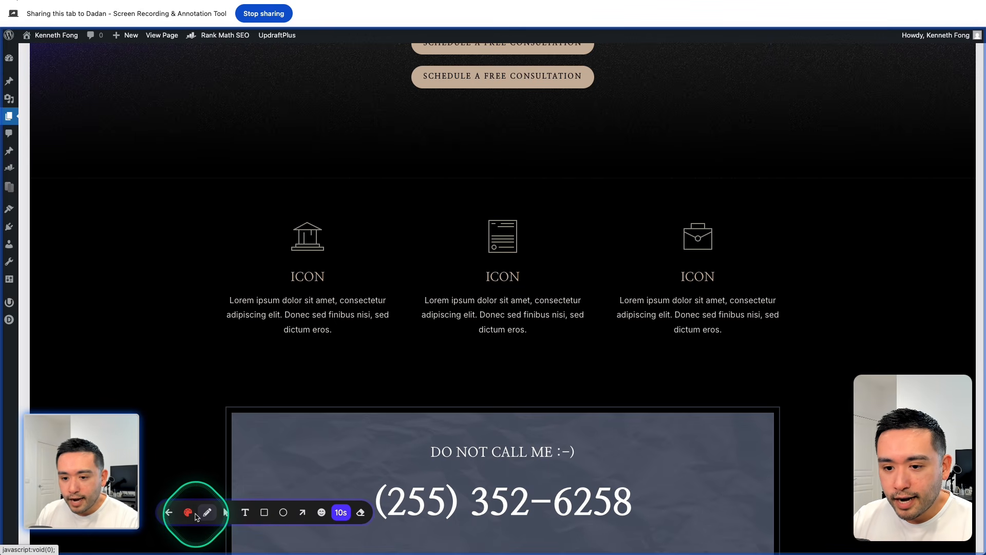
pyautogui.moveTo(323, 194)
pyautogui.mouseDown()
pyautogui.moveTo(302, 194)
pyautogui.moveTo(343, 196)
pyautogui.moveTo(284, 175)
pyautogui.mouseUp()
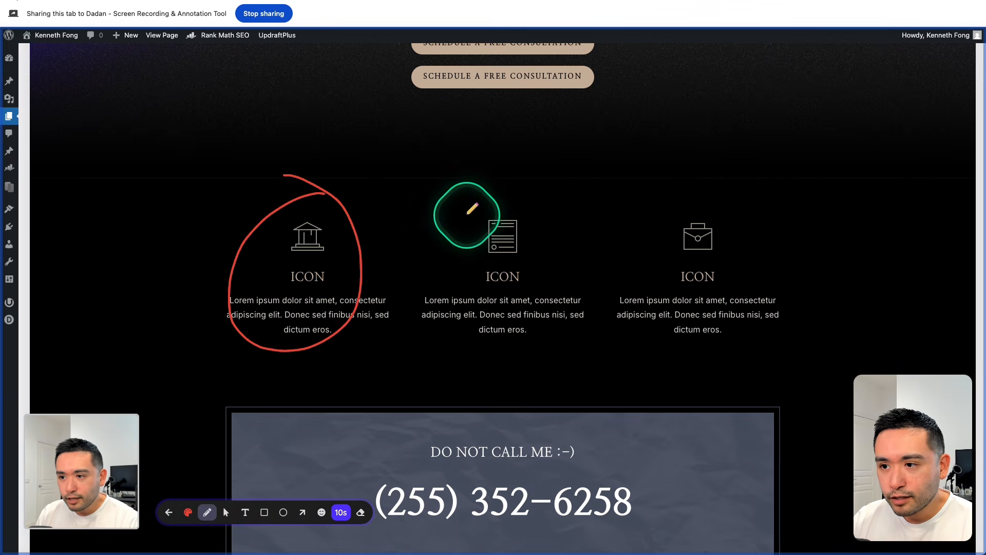
pyautogui.moveTo(478, 194)
pyautogui.mouseDown()
pyautogui.moveTo(522, 353)
pyautogui.moveTo(480, 193)
pyautogui.mouseUp()
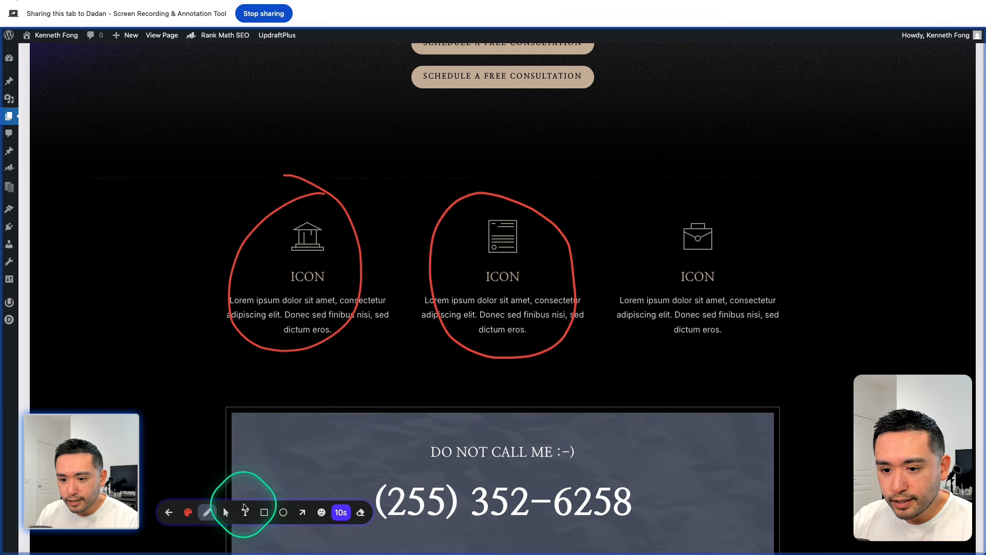
# - Add the red text annotation "Add buttons here" below the hero buttons and draw a rectangle around the third icon column
pyautogui.click(245, 511)
pyautogui.click(437, 133)
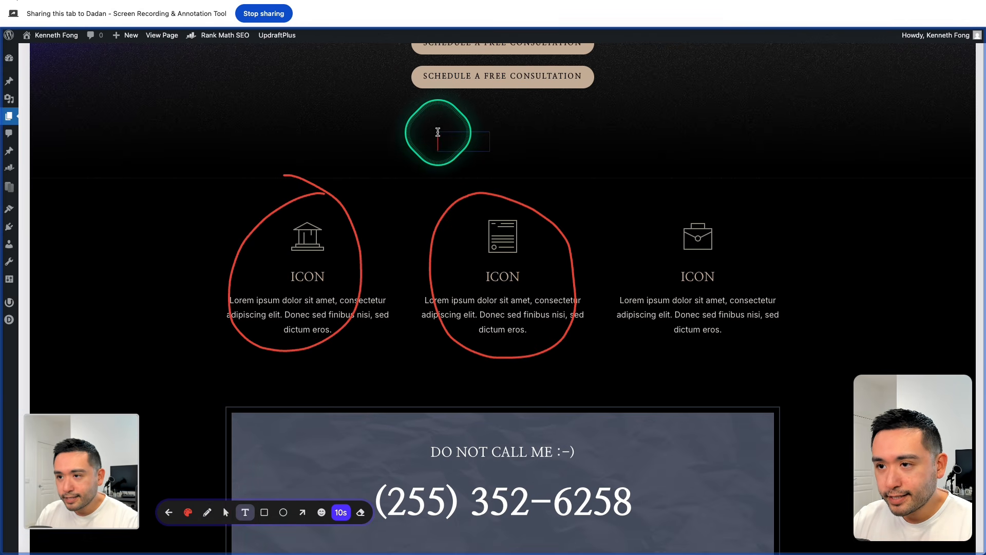
pyautogui.write('Add buttons here')
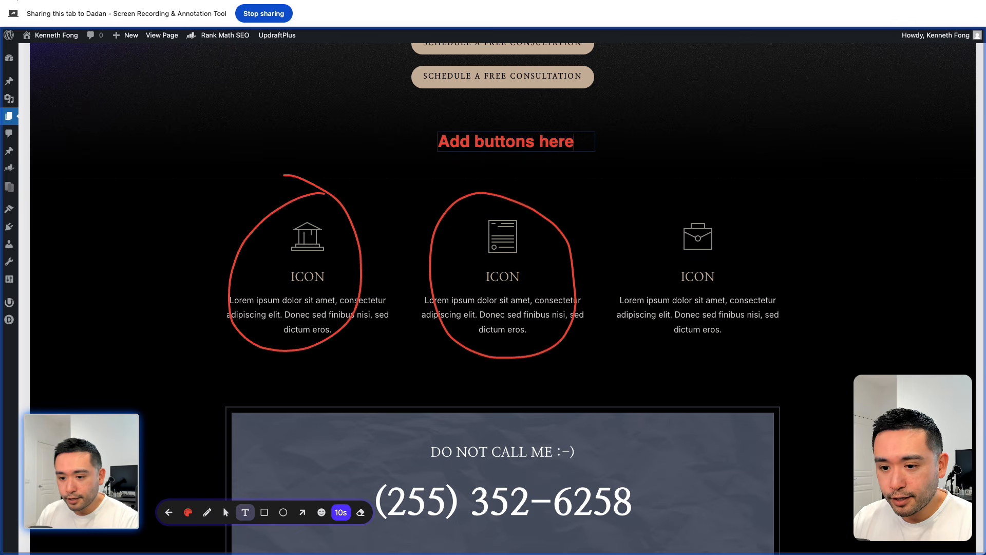
pyautogui.click(264, 512)
pyautogui.moveTo(627, 194); pyautogui.dragTo(794, 360)
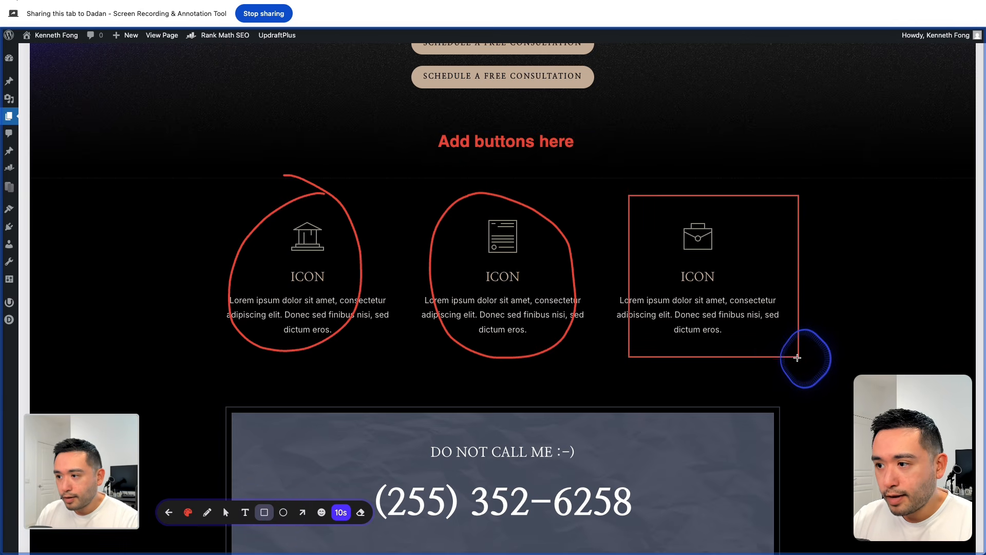
# - Place a heart-eyes emoji annotation between the first and second icon columns
pyautogui.click(322, 512)
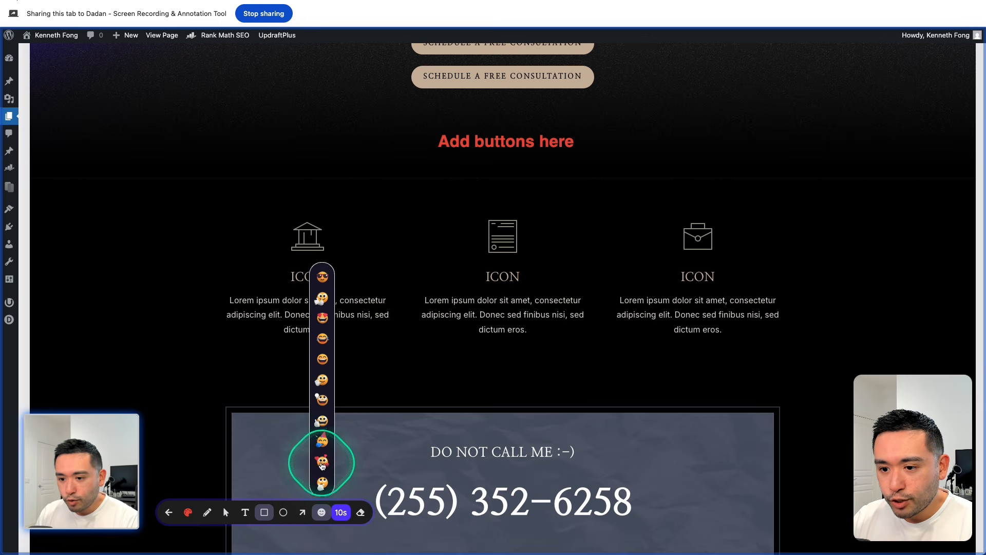
pyautogui.click(322, 317)
pyautogui.click(420, 335)
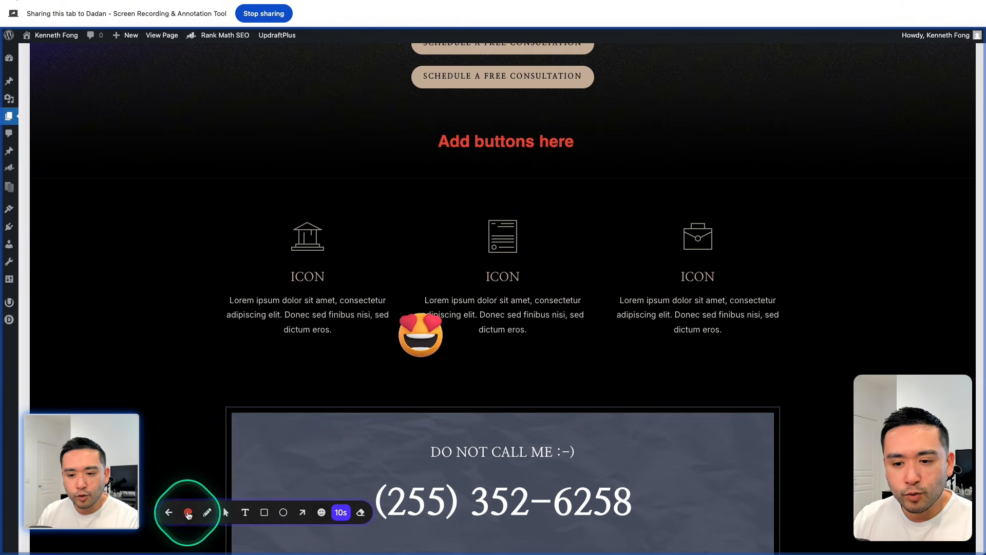
# - Leave the annotation tools, end the recording by stopping the tab share, and open the uploaded video on dadan
pyautogui.click(168, 511)
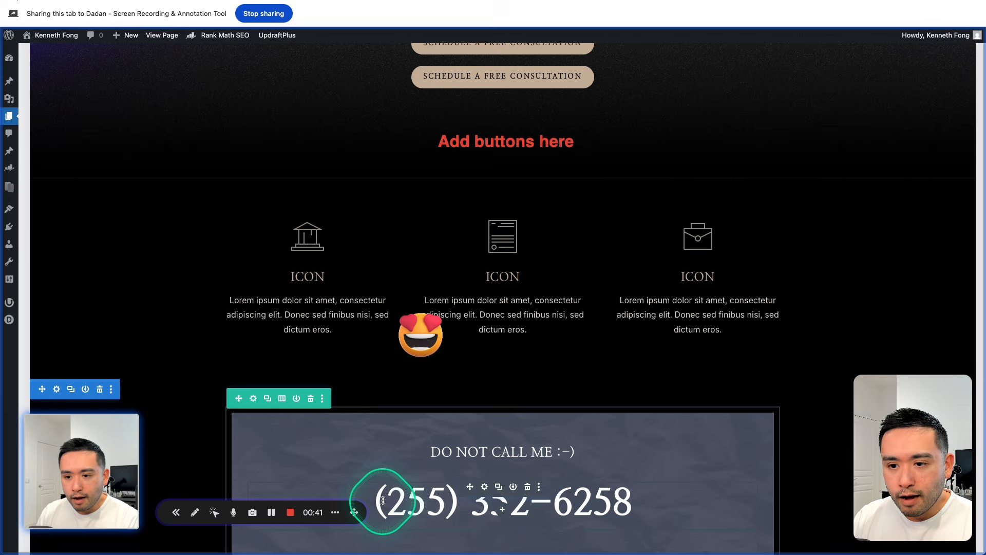
pyautogui.click(265, 14)
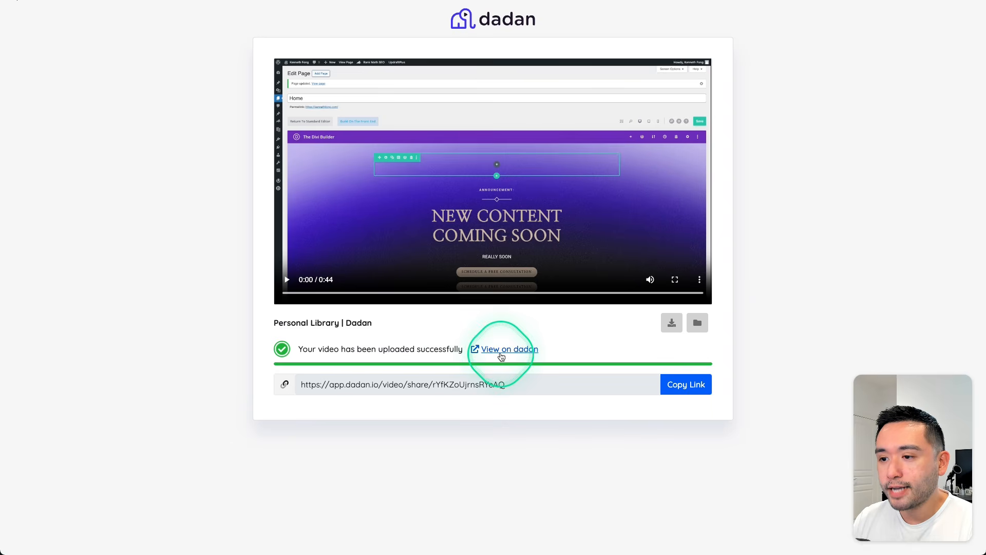
pyautogui.click(503, 349)
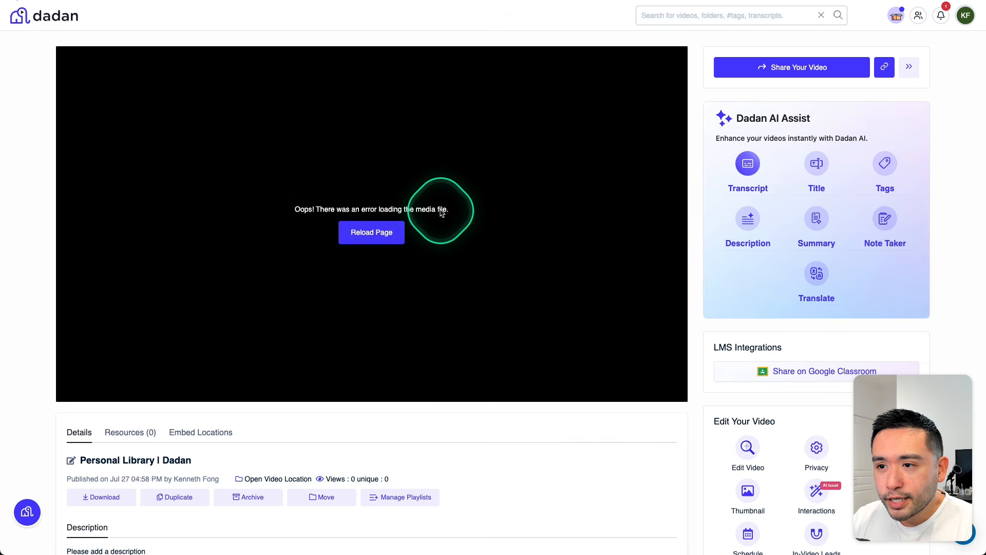
# - Try to reload the video page, and open the newest 0:44 recording from the Personal Library
pyautogui.click(368, 231)
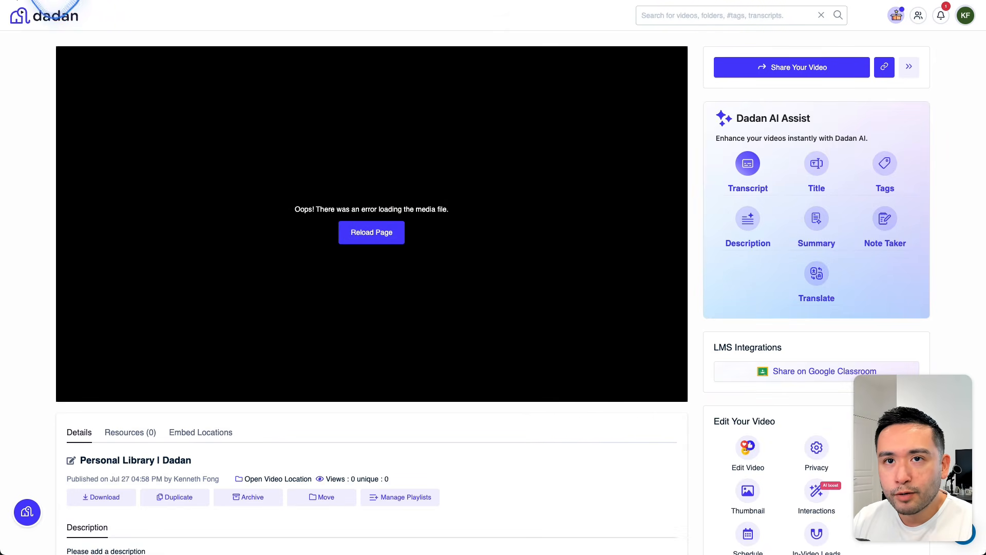
pyautogui.click(56, 0)
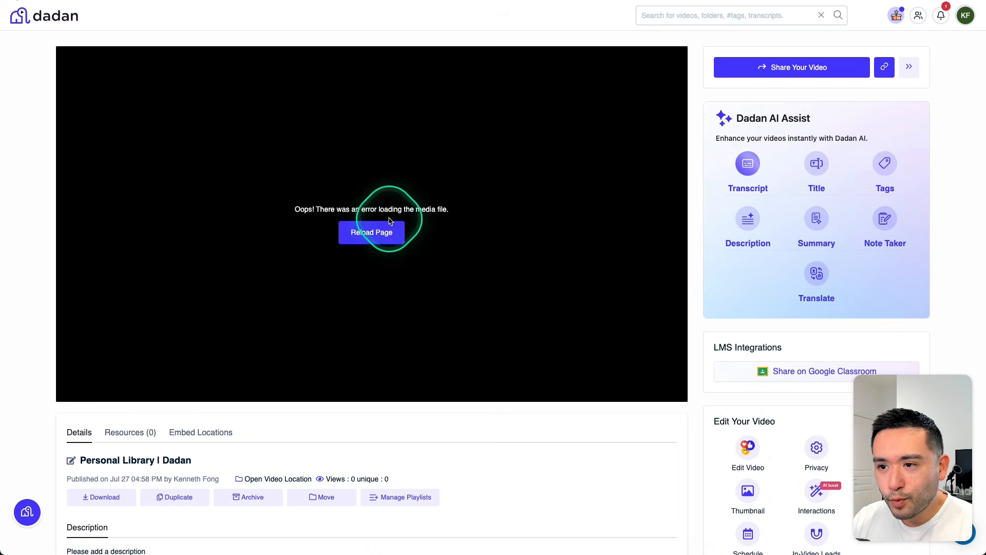
pyautogui.click(37, 18)
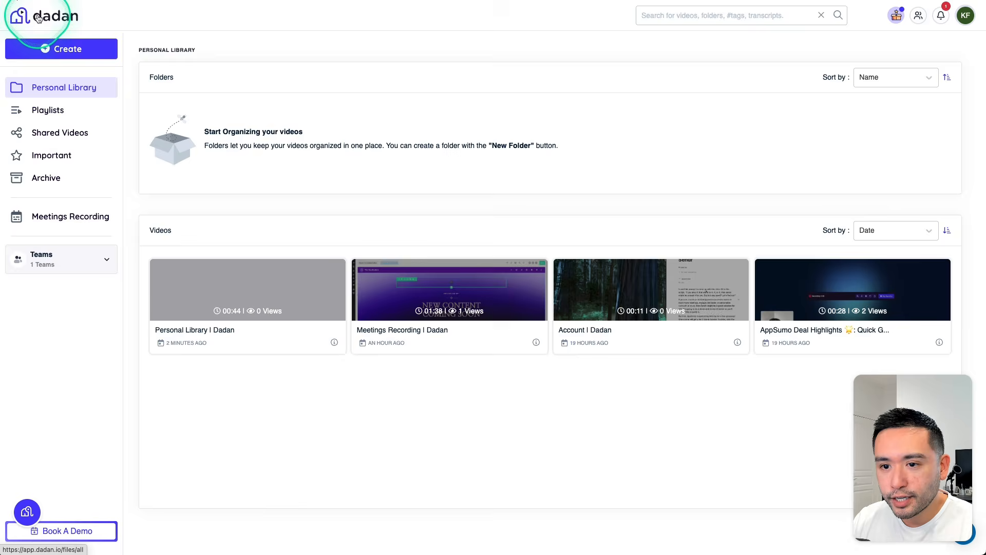
pyautogui.click(242, 286)
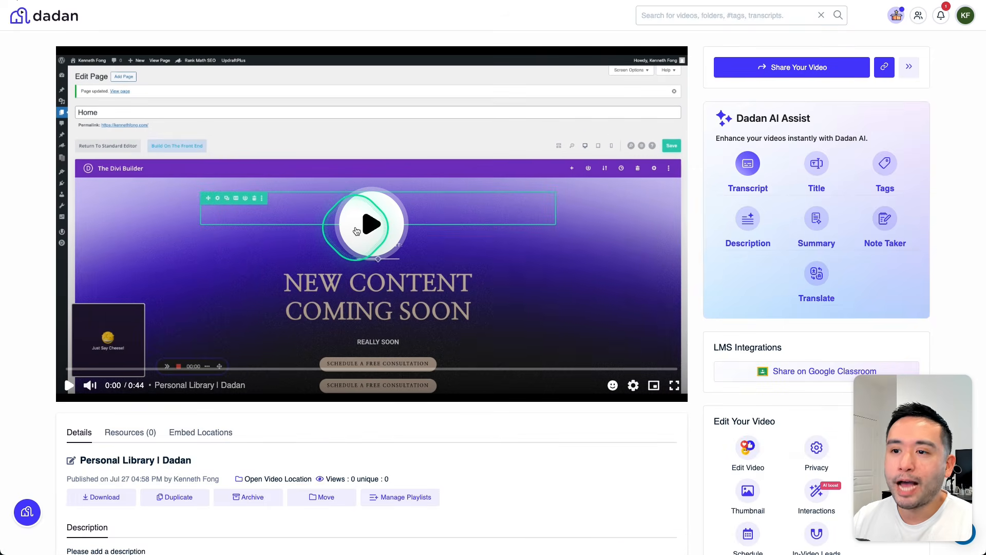
# - Play the opening seconds of the recording, pause it, and look over the video's details and editing options
pyautogui.click(355, 231)
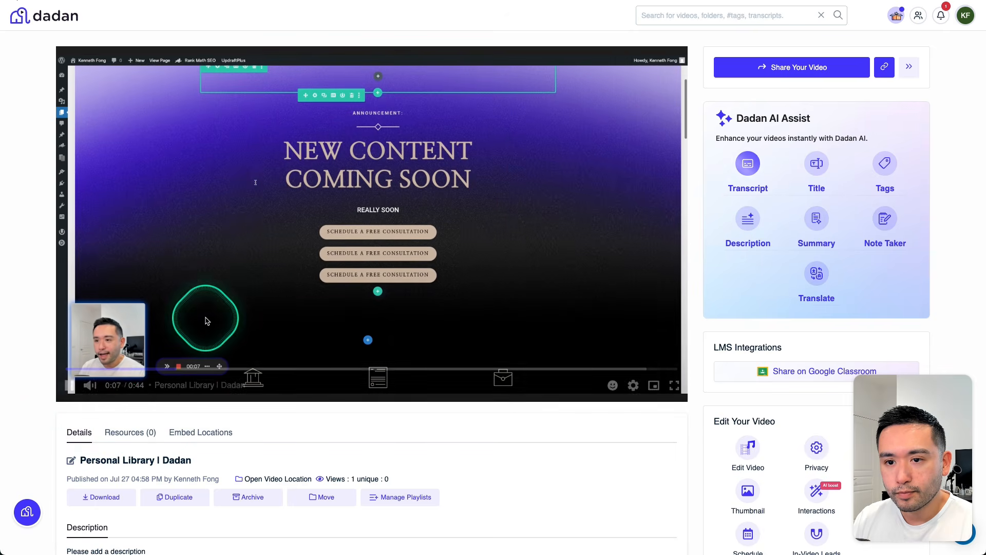
pyautogui.click(204, 322)
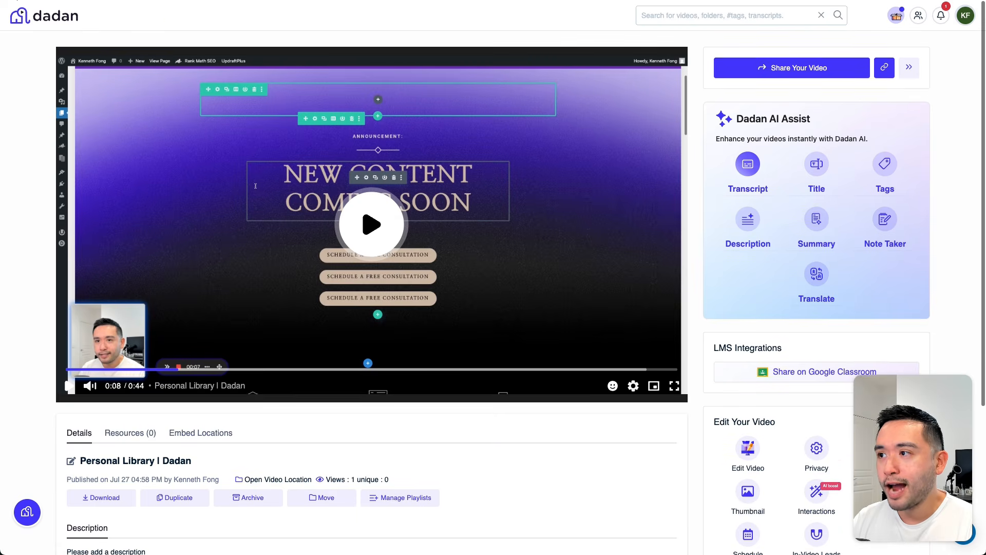
pyautogui.scroll(-4, 793, 419)
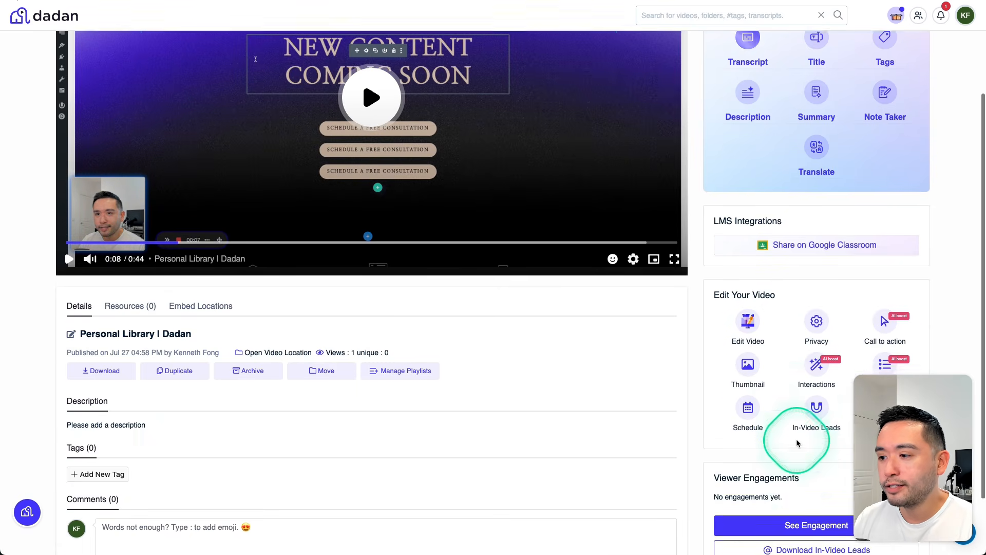
pyautogui.scroll(5, 818, 264)
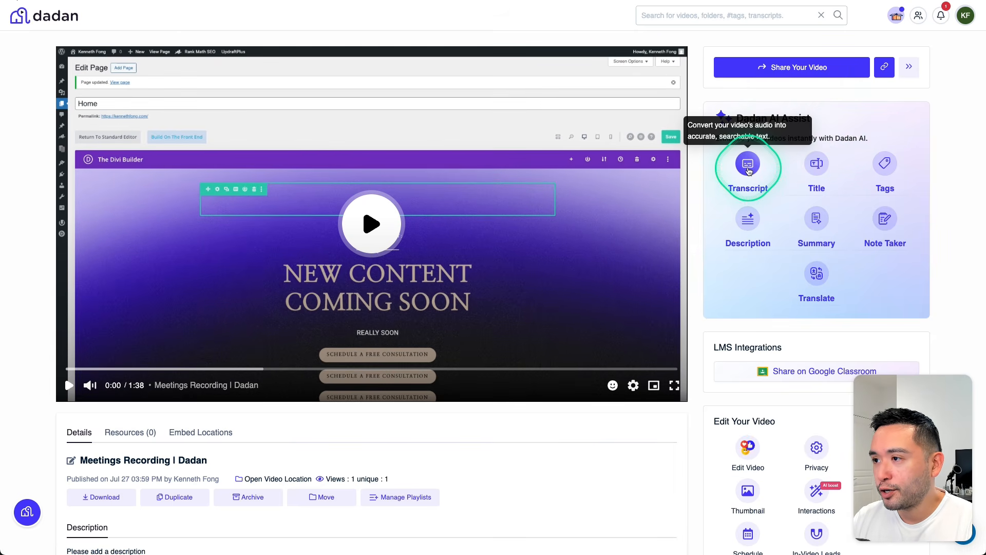
# - View the Meetings Recording video's transcript and apply the AI-generated title "Website Revamp: Custom Links, Interactive Elements & Engagement"
pyautogui.click(748, 171)
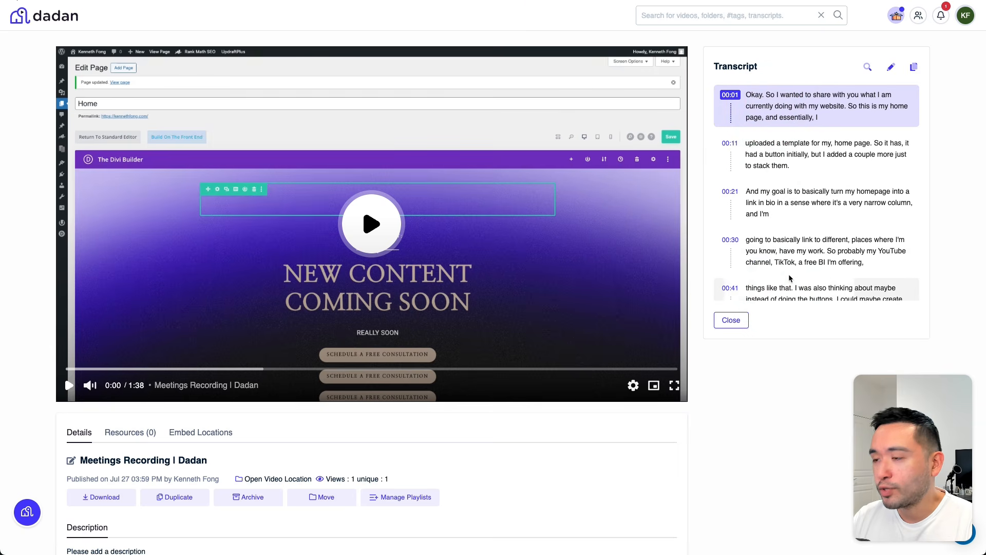
pyautogui.click(730, 320)
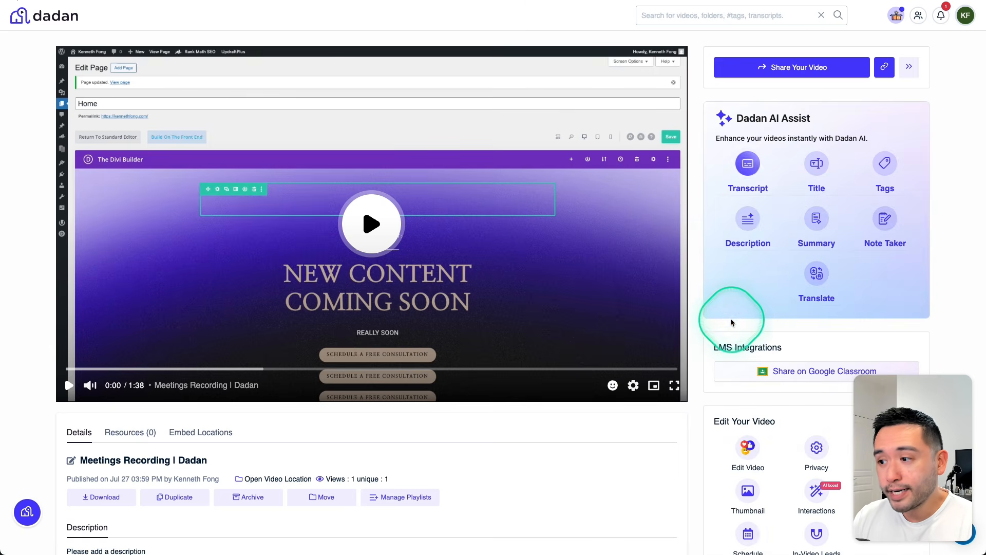
pyautogui.click(817, 165)
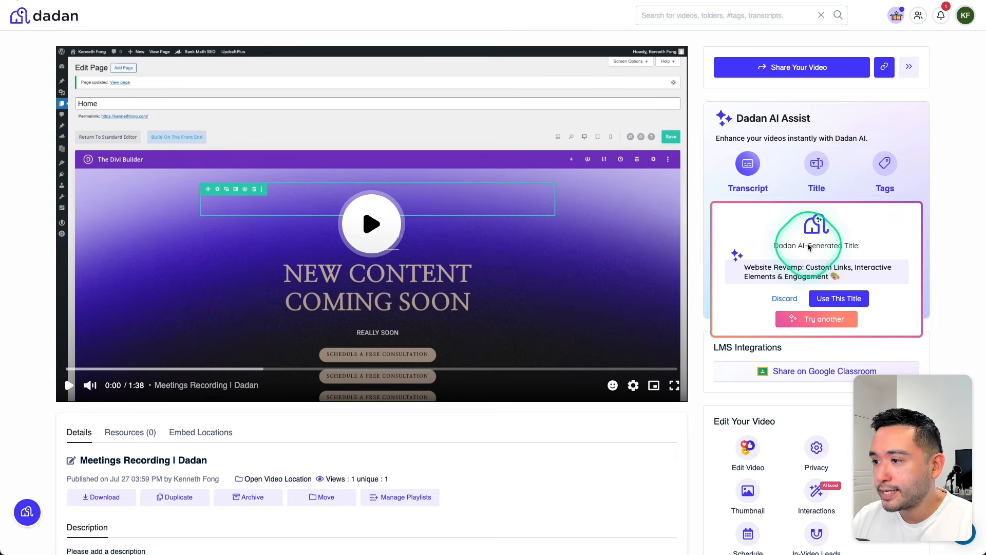
pyautogui.scroll(-1, 795, 266)
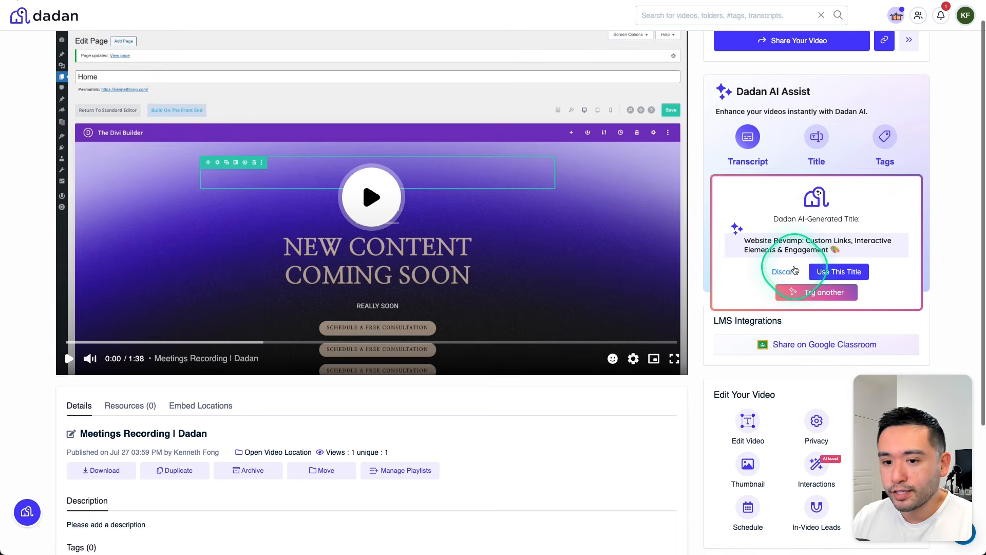
pyautogui.click(821, 271)
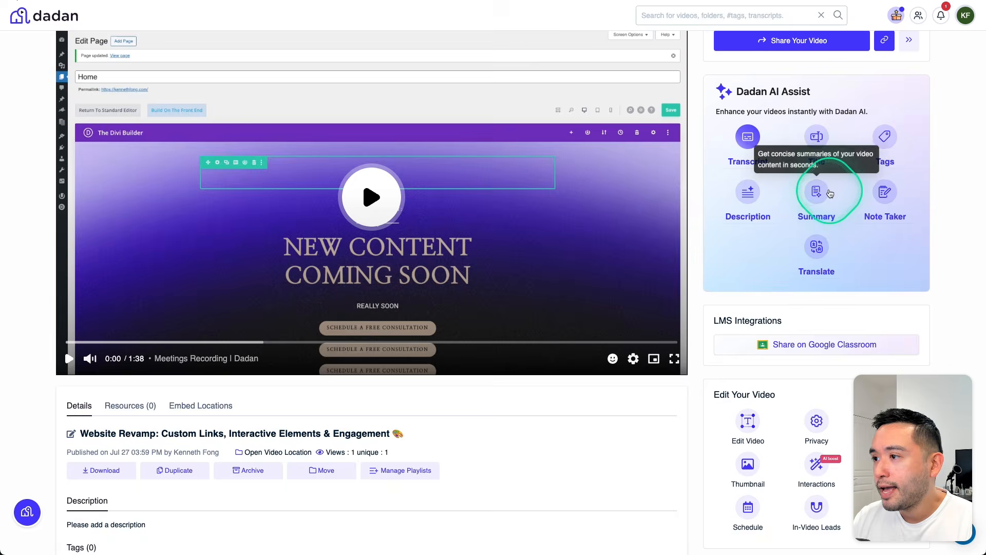
# - Generate AI tags for the video, add WebsiteDesign, WebDevelopment and DigitalMarketing, and check them in the video details
pyautogui.click(893, 148)
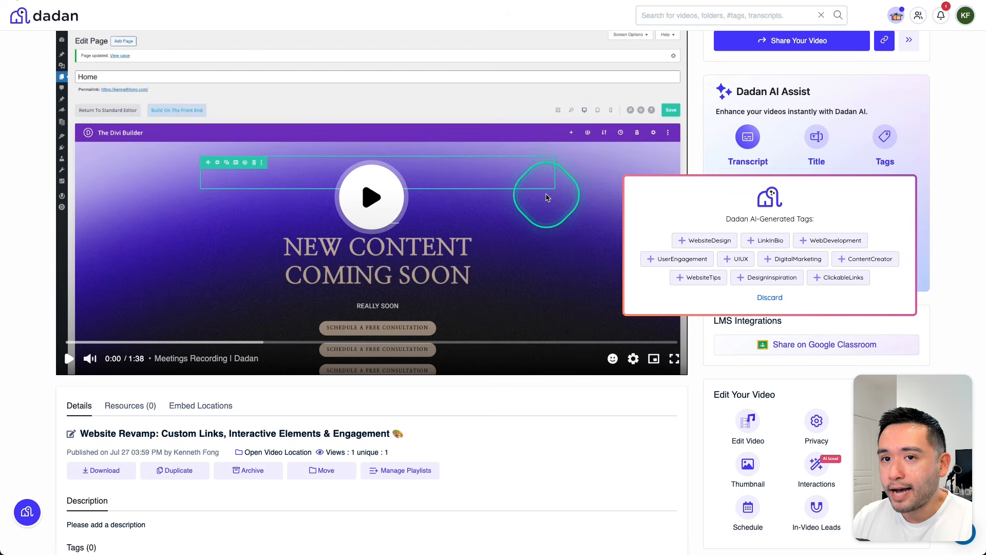
pyautogui.click(702, 241)
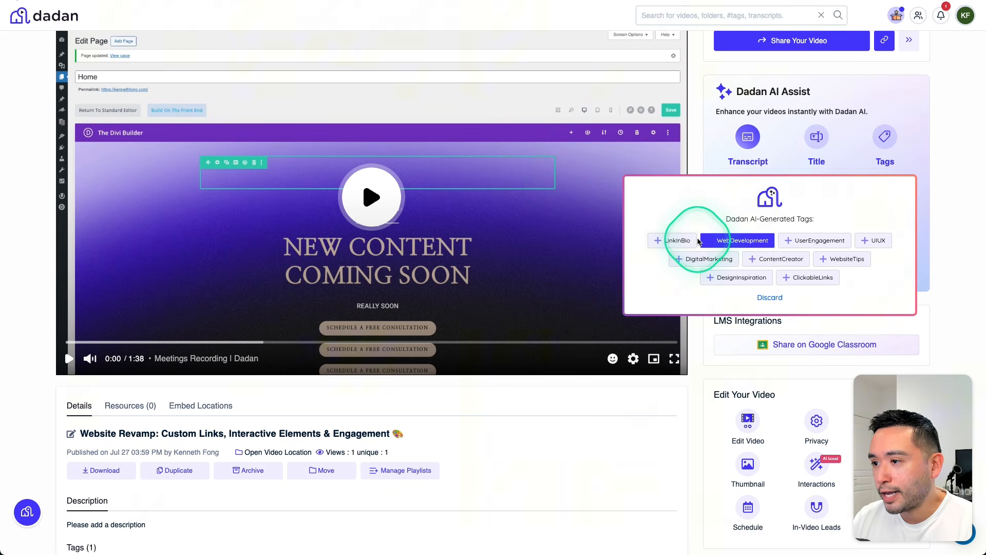
pyautogui.click(763, 247)
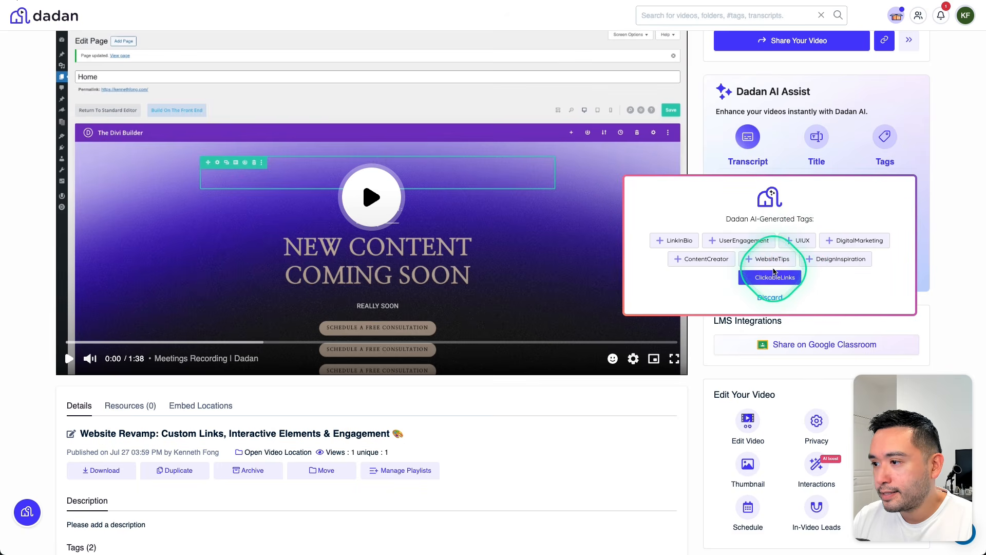
pyautogui.click(859, 241)
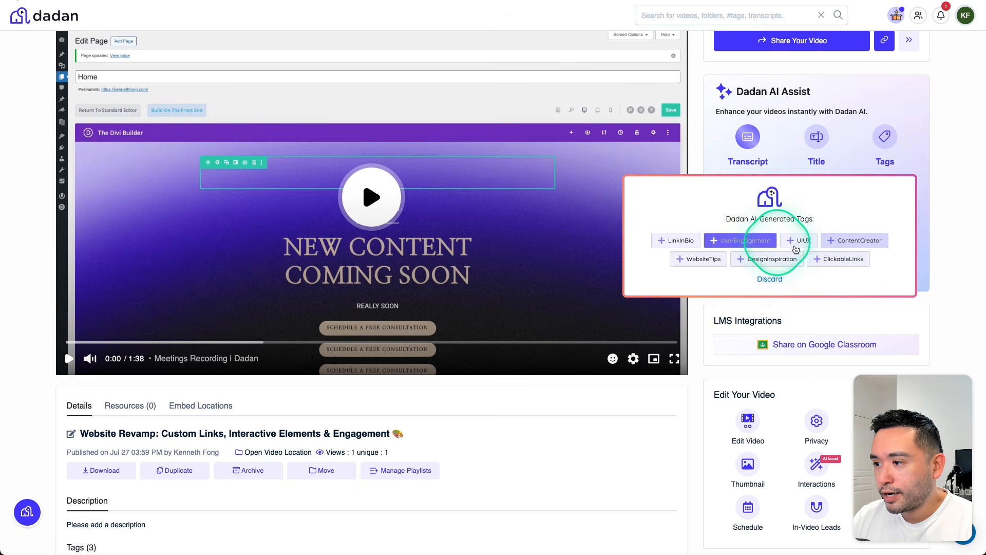
pyautogui.click(936, 146)
pyautogui.scroll(-4, 304, 397)
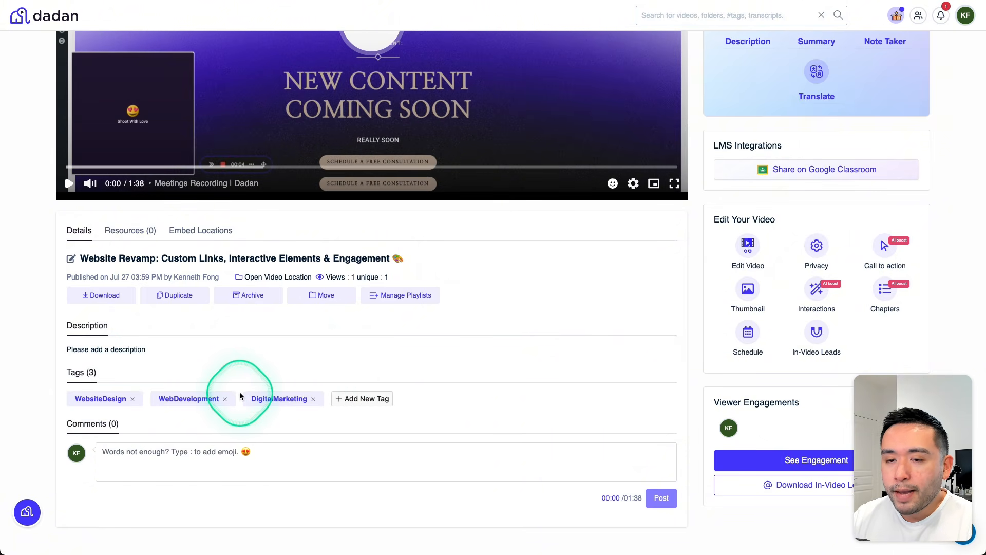
# - Generate an AI description for the video, read it through and apply it to the video details
pyautogui.scroll(3, 485, 368)
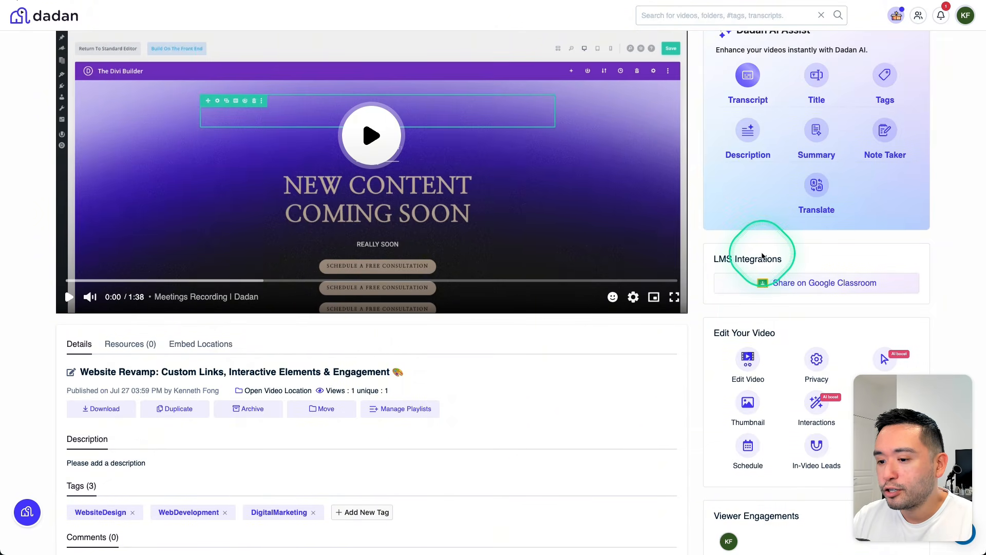
pyautogui.click(748, 130)
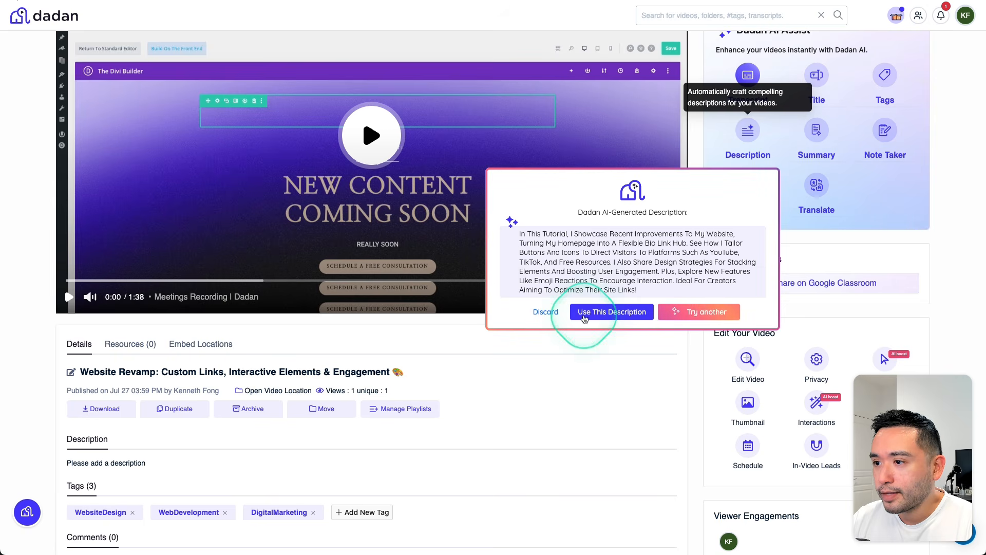
pyautogui.moveTo(518, 232); pyautogui.dragTo(661, 293)
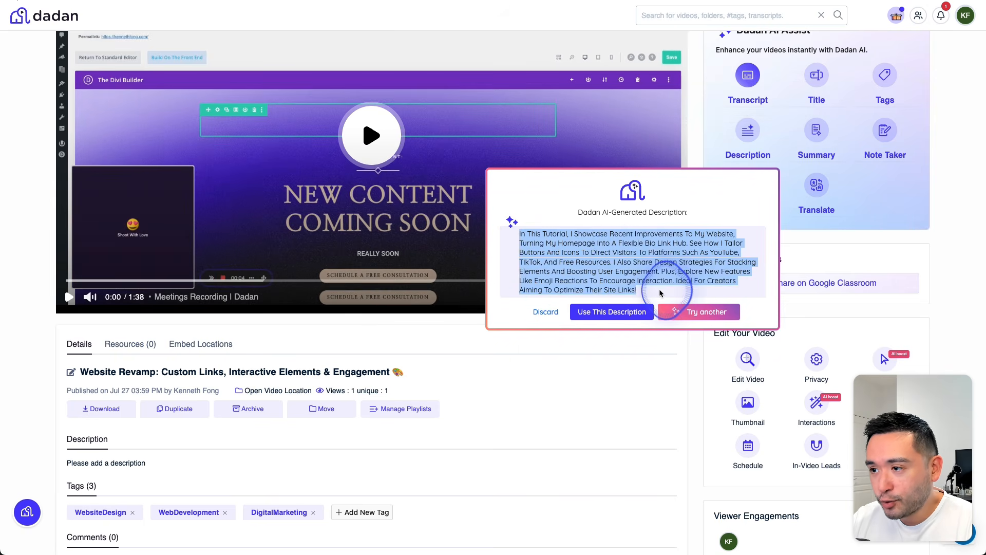
pyautogui.click(586, 232)
pyautogui.click(611, 312)
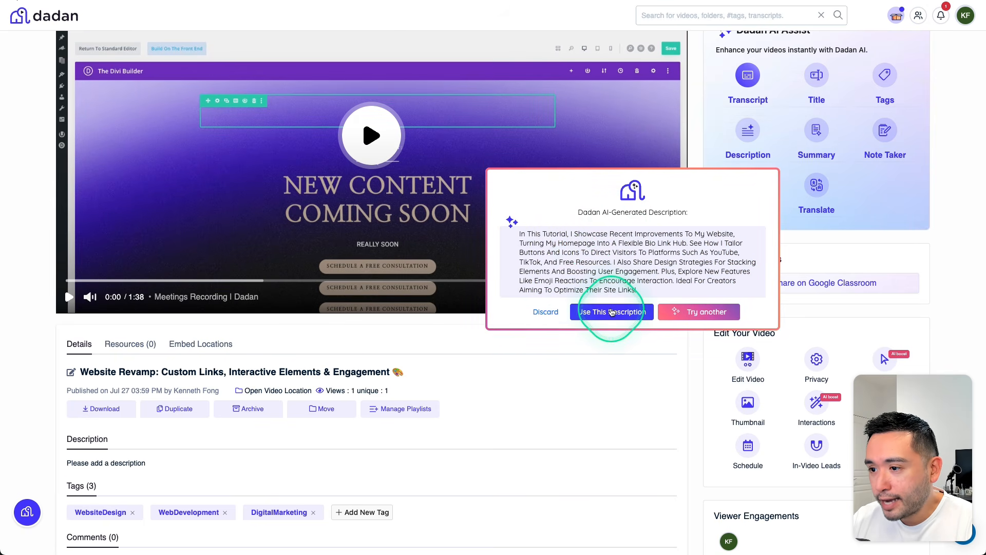
pyautogui.scroll(-2, 154, 406)
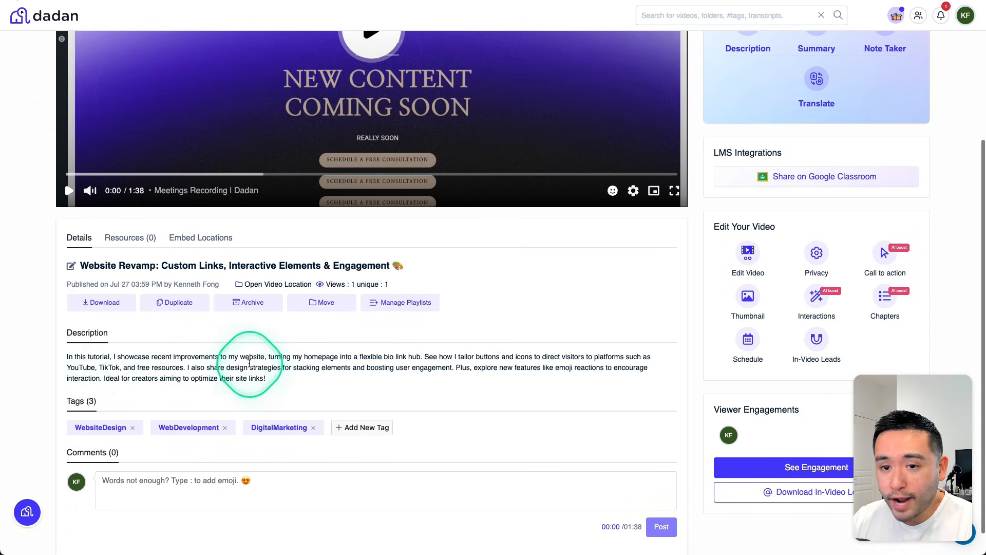
# - Generate the Dadan AI video summary and read through its sections
pyautogui.scroll(2, 552, 373)
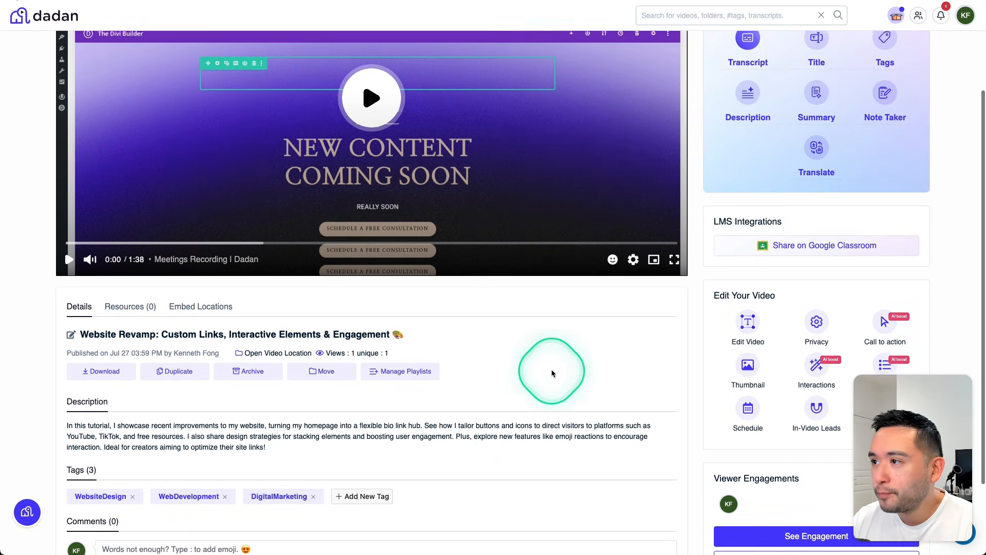
pyautogui.click(812, 103)
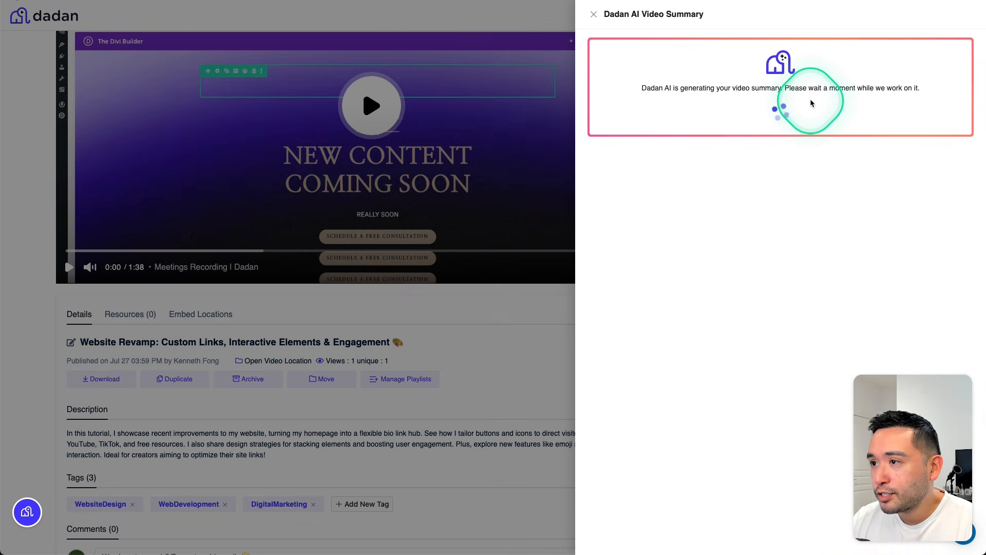
pyautogui.scroll(-2, 662, 154)
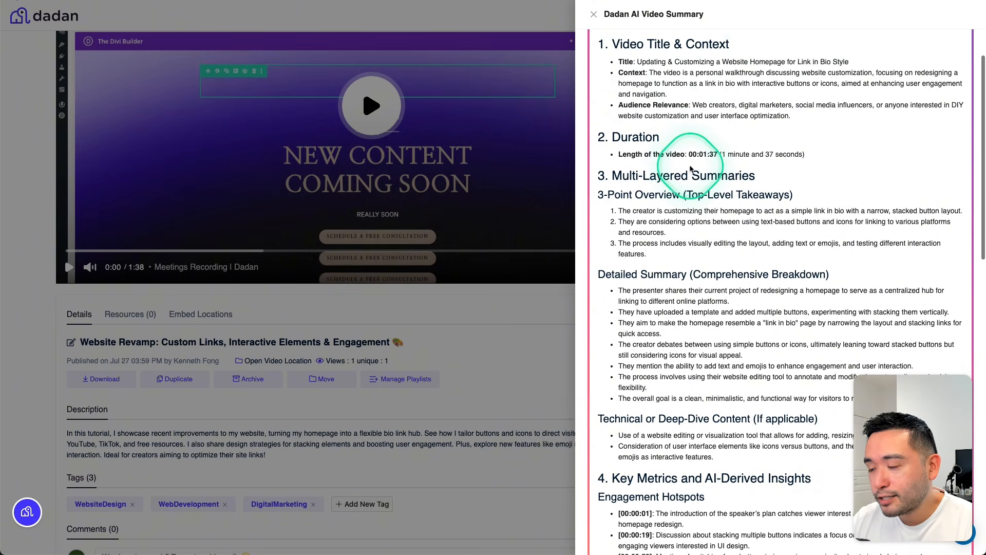
pyautogui.scroll(-5, 691, 168)
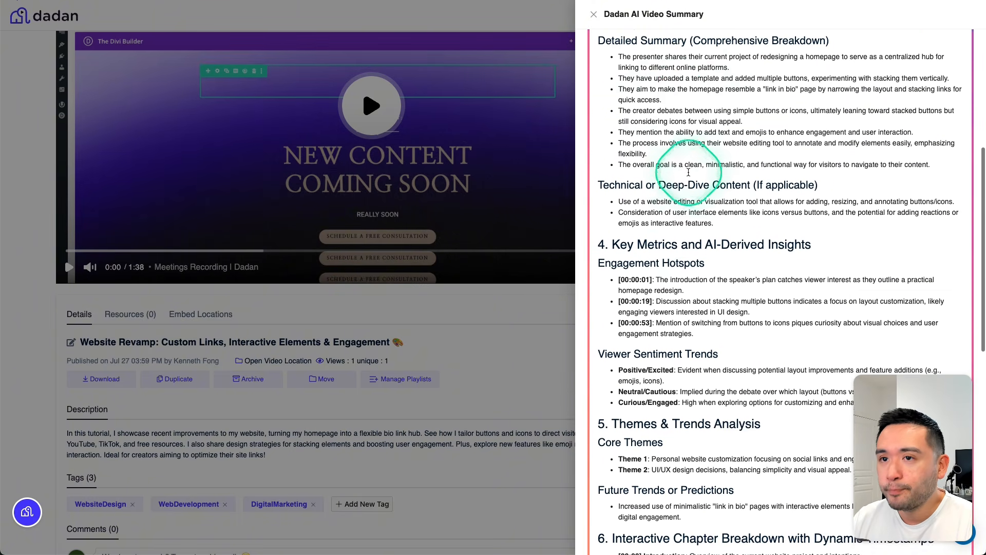
# - Review the AI summary's title and context, duration, top-level takeaways and detailed summary sections
pyautogui.scroll(2, 688, 172)
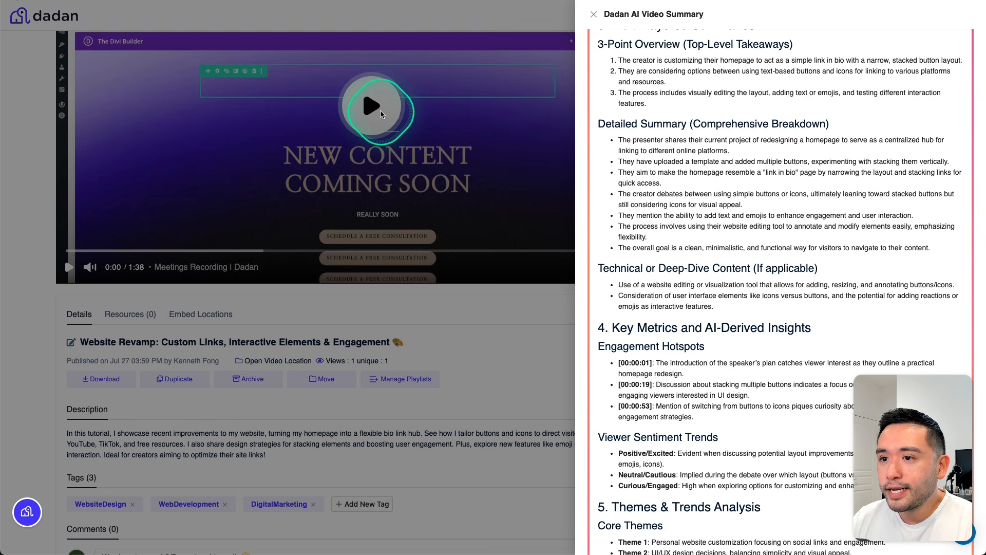
pyautogui.scroll(1, 381, 119)
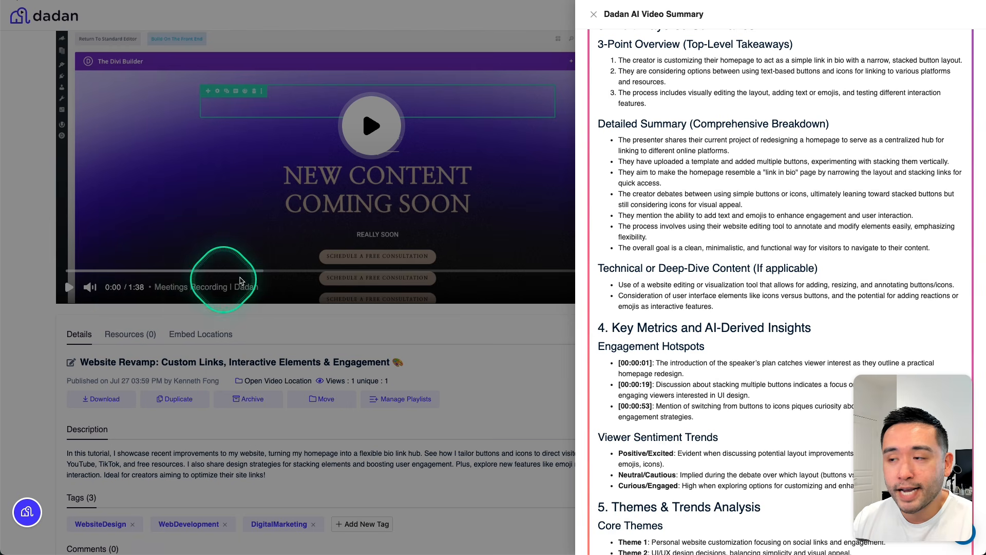
pyautogui.scroll(4, 668, 180)
pyautogui.scroll(2, 733, 186)
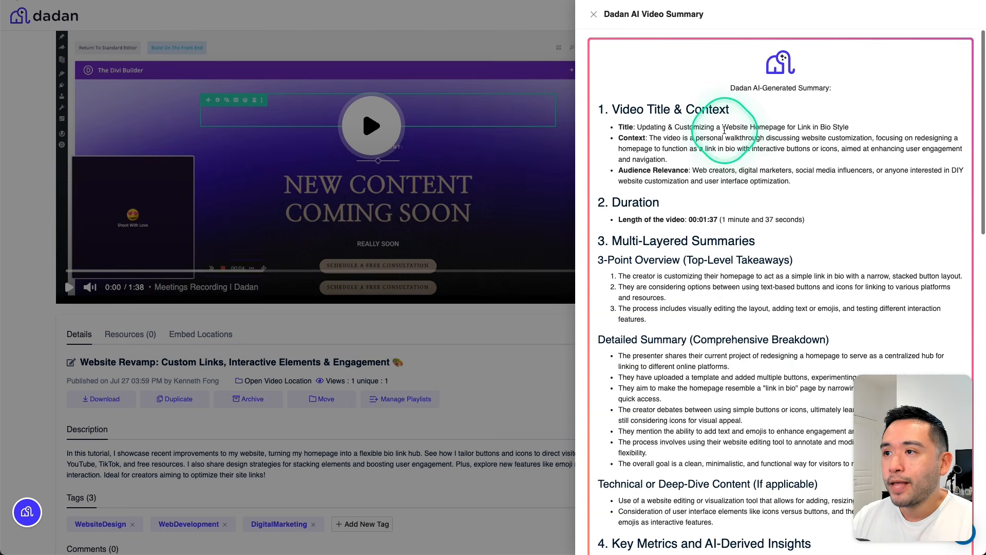
pyautogui.scroll(-4, 694, 178)
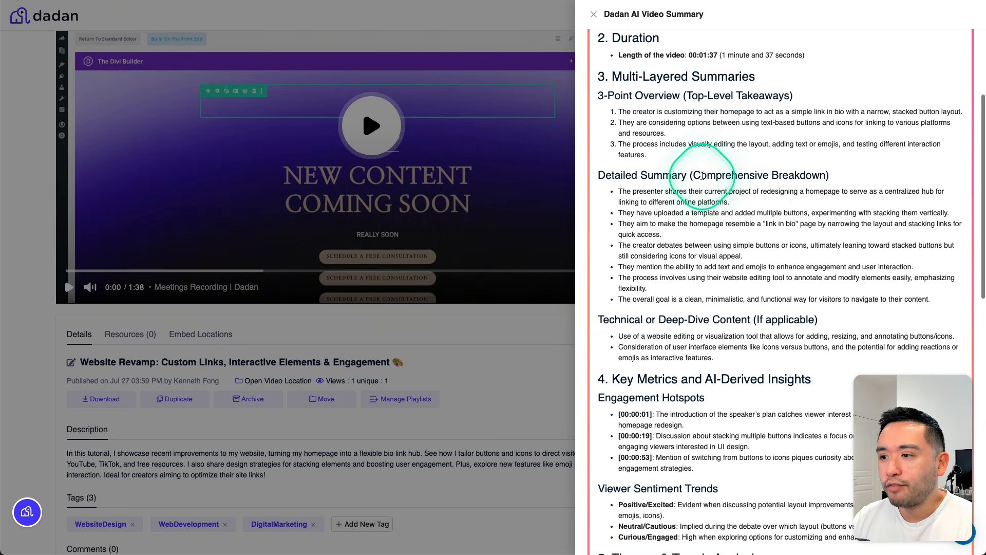
pyautogui.scroll(4, 699, 183)
pyautogui.moveTo(619, 86); pyautogui.dragTo(904, 194)
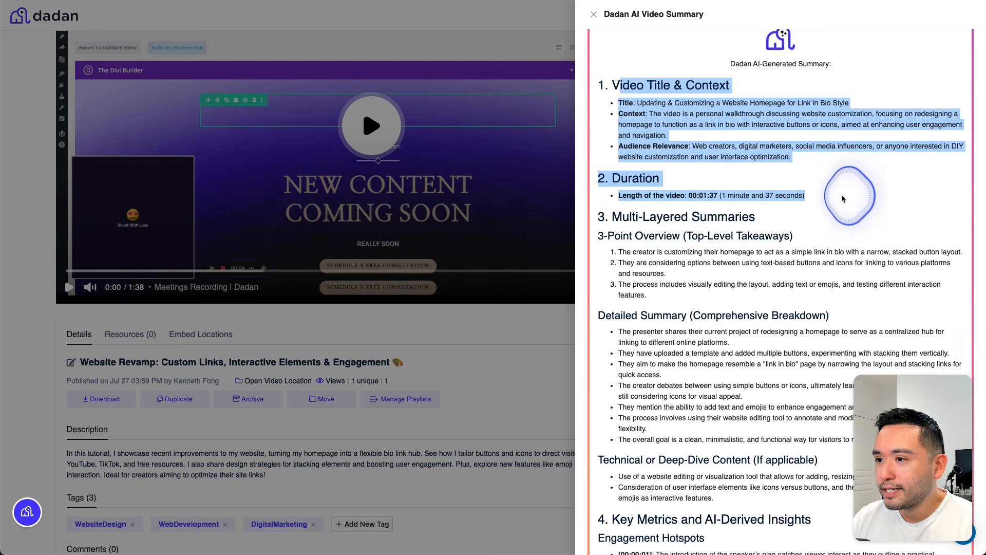
pyautogui.scroll(-2, 616, 198)
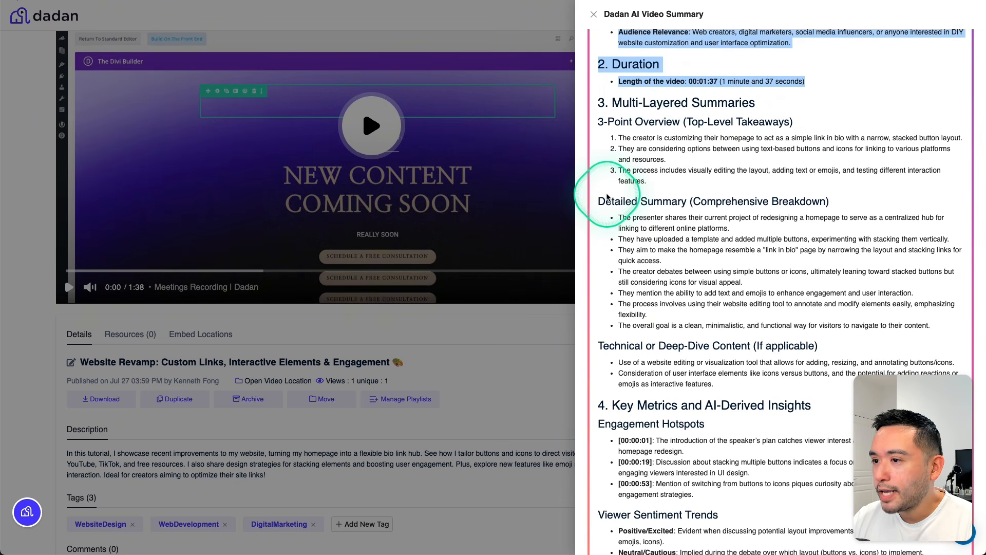
pyautogui.moveTo(598, 200); pyautogui.dragTo(775, 259)
# - Review the AI summary's engagement hotspots, themes and trends, chapter breakdown and actionable takeaways, and close the summary
pyautogui.scroll(-1, 775, 260)
pyautogui.scroll(-2, 775, 261)
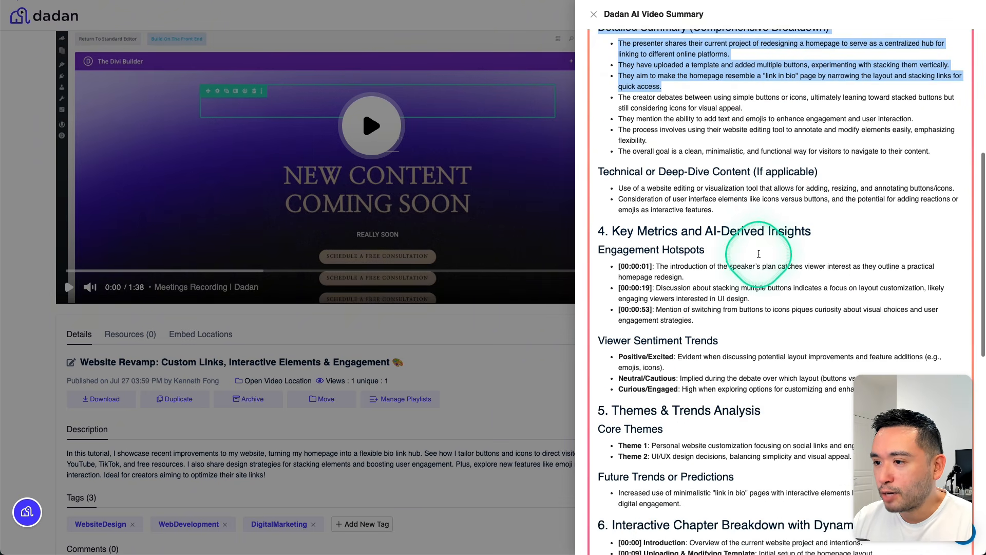
pyautogui.moveTo(622, 205); pyautogui.dragTo(718, 274)
pyautogui.scroll(-2, 718, 273)
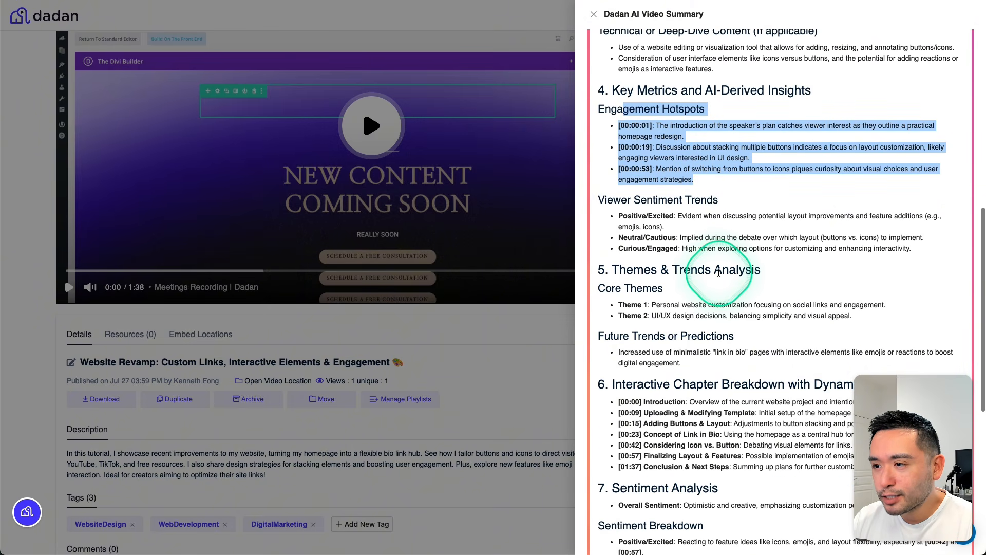
pyautogui.moveTo(612, 270); pyautogui.dragTo(704, 293)
pyautogui.scroll(-6, 707, 295)
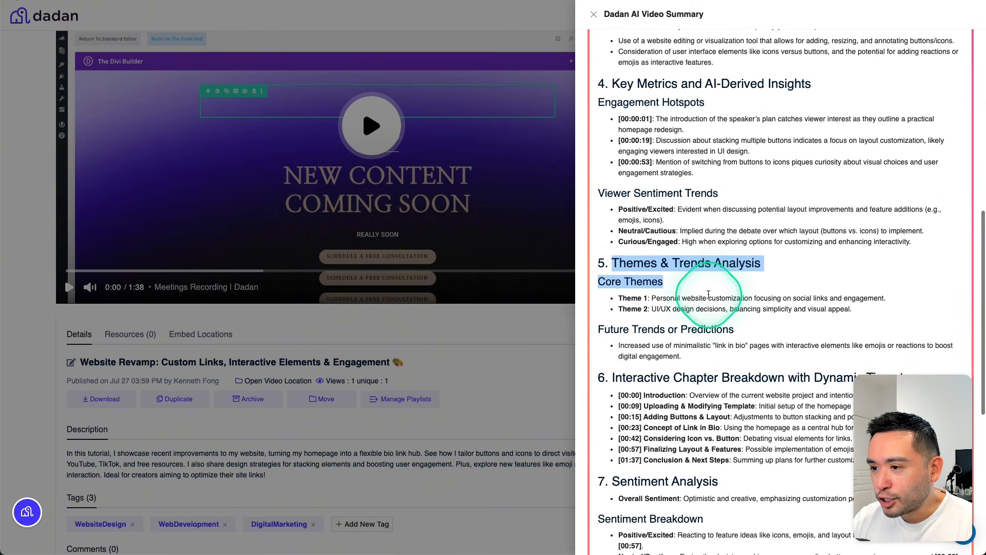
pyautogui.scroll(-2, 707, 294)
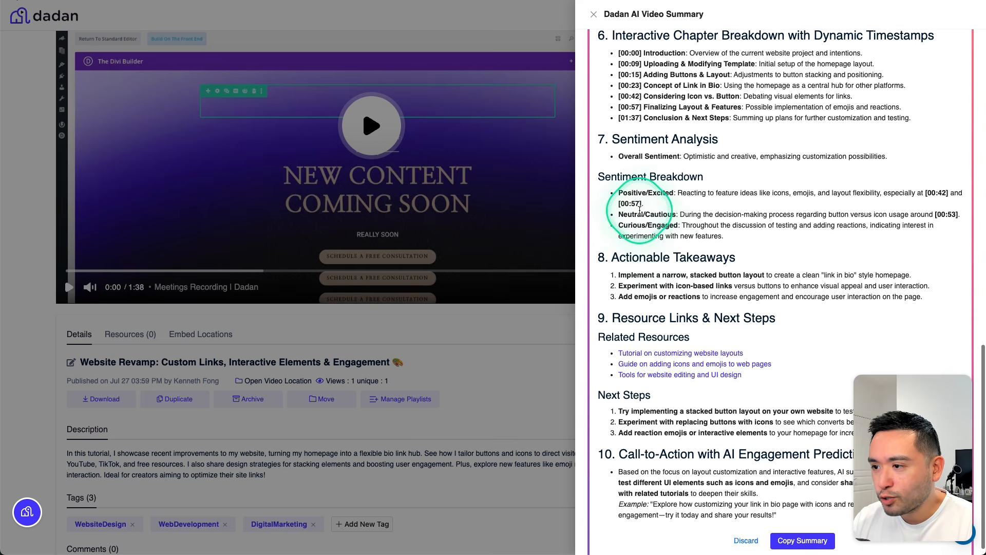
pyautogui.moveTo(625, 253); pyautogui.dragTo(759, 301)
pyautogui.scroll(-1, 755, 297)
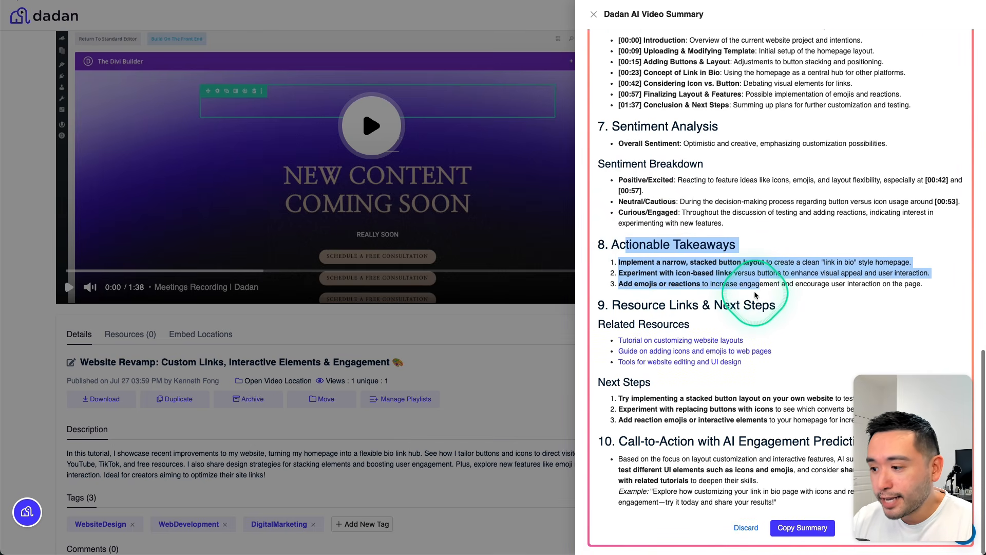
pyautogui.scroll(10, 760, 179)
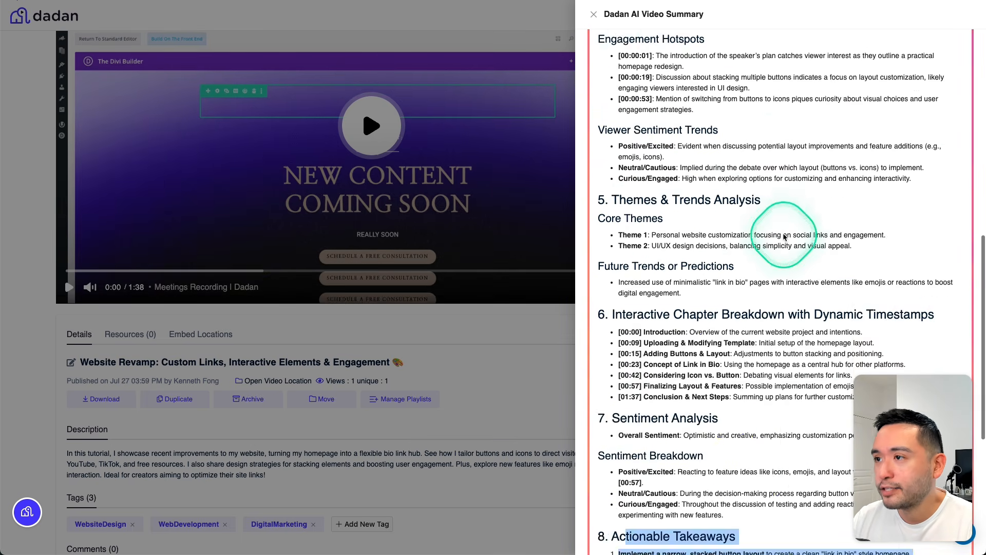
pyautogui.click(594, 18)
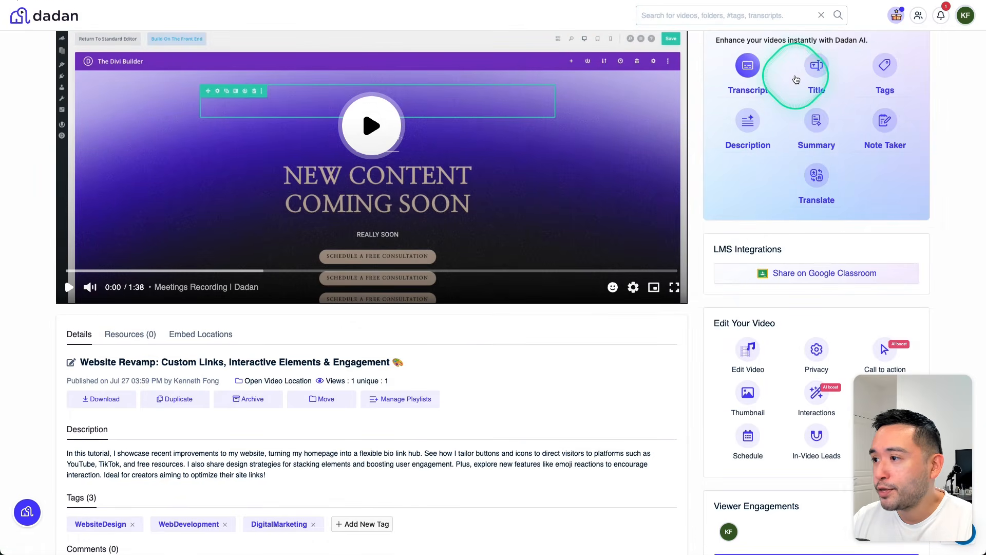
# - Generate AI notes for the video as General meeting minutes, read through them and close the note taker
pyautogui.click(882, 122)
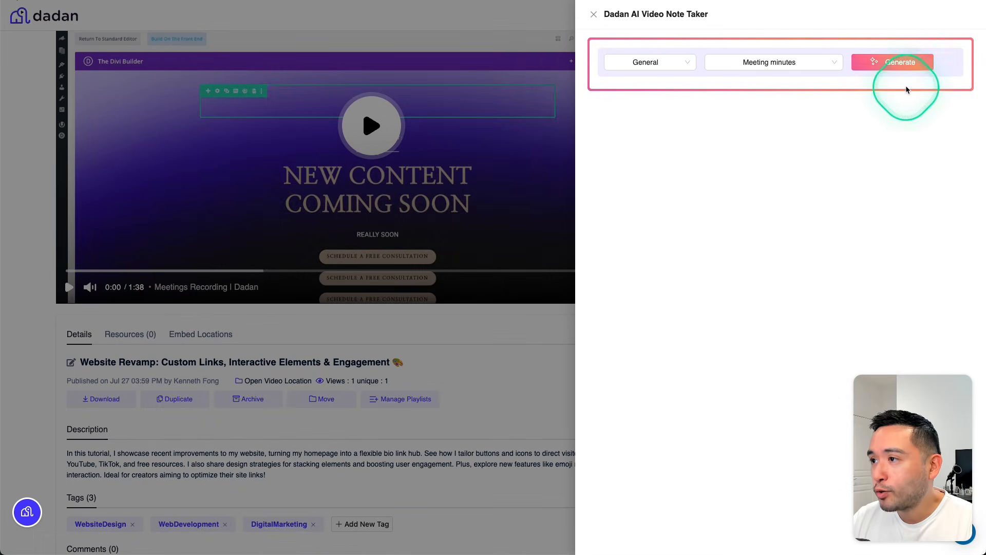
pyautogui.click(890, 62)
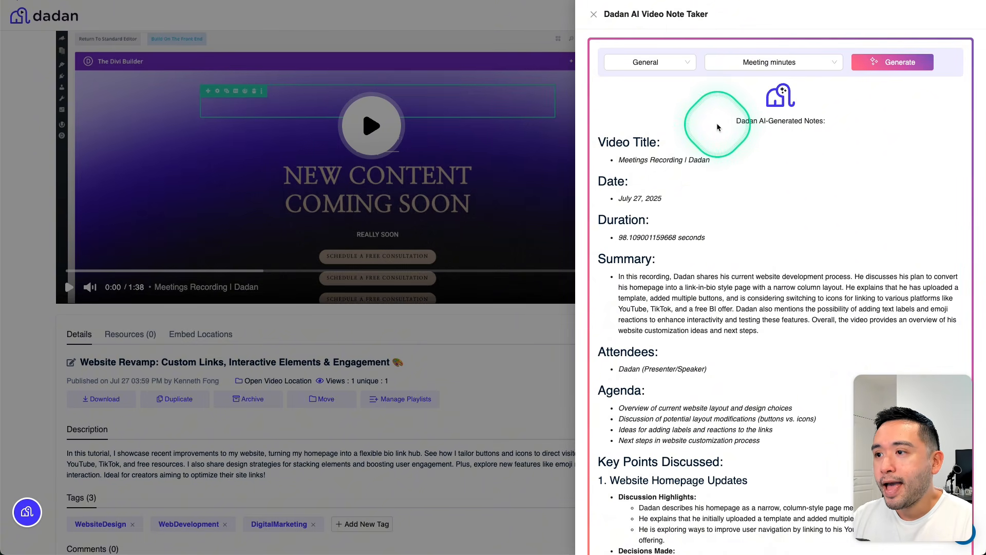
pyautogui.scroll(-3, 694, 343)
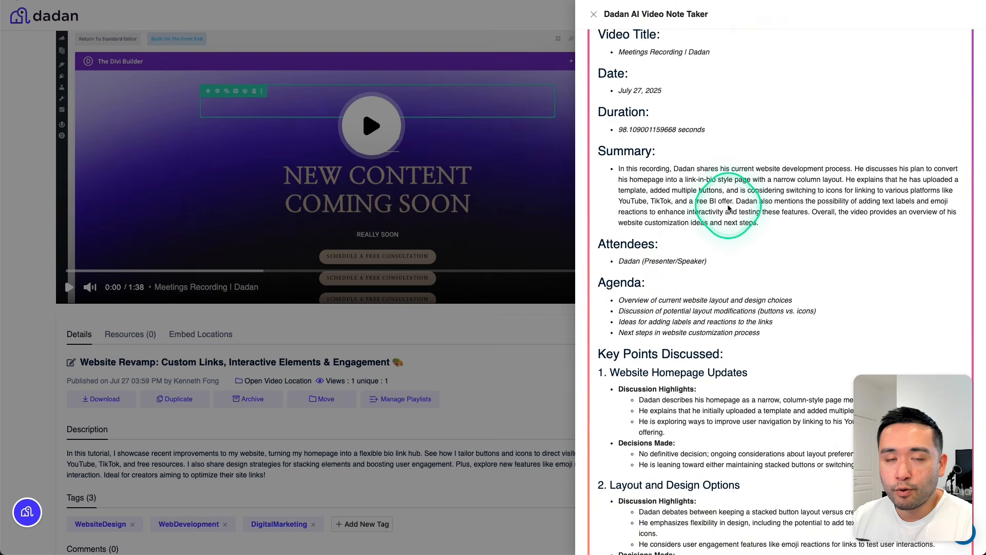
pyautogui.scroll(3, 728, 207)
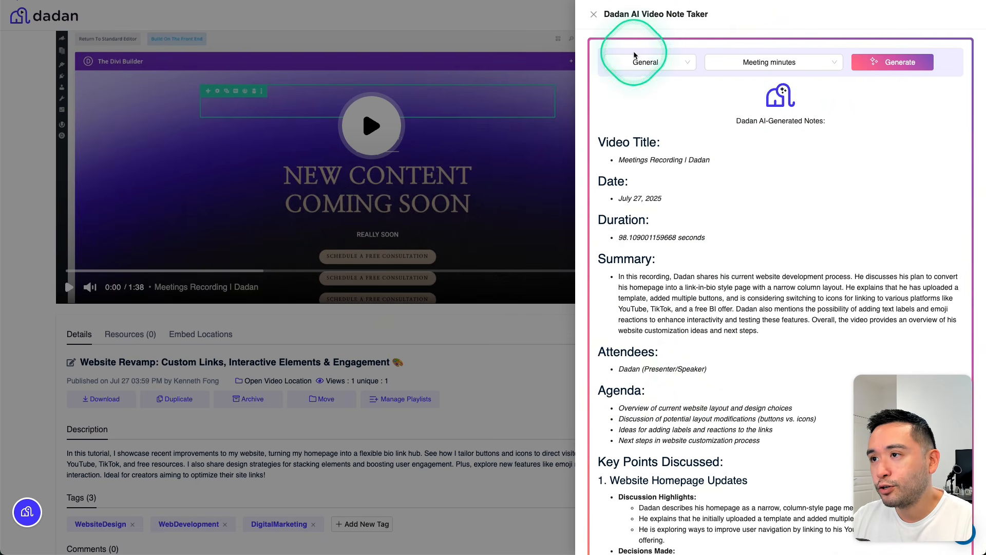
pyautogui.click(594, 19)
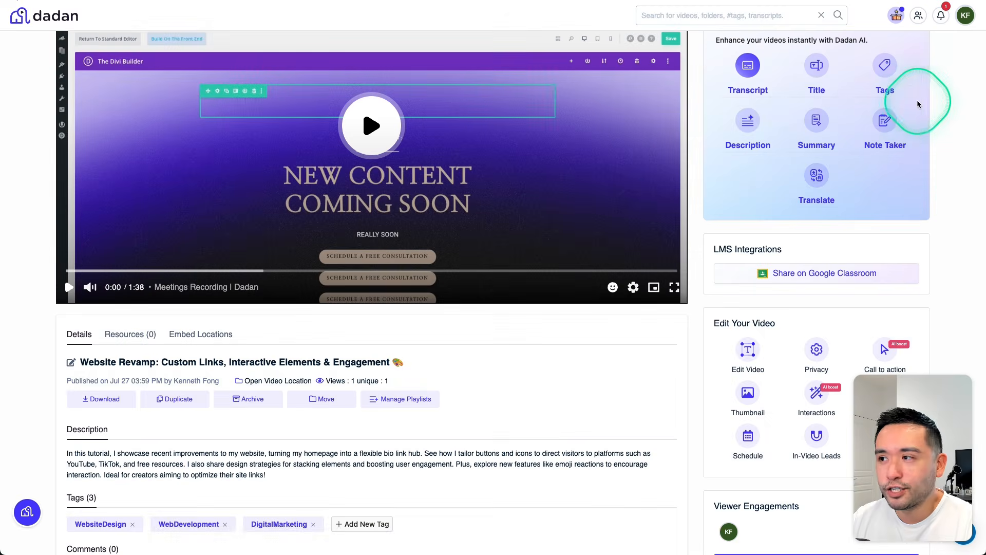
# - Browse the languages available for translating the video and close the translation tool without adding one
pyautogui.click(816, 190)
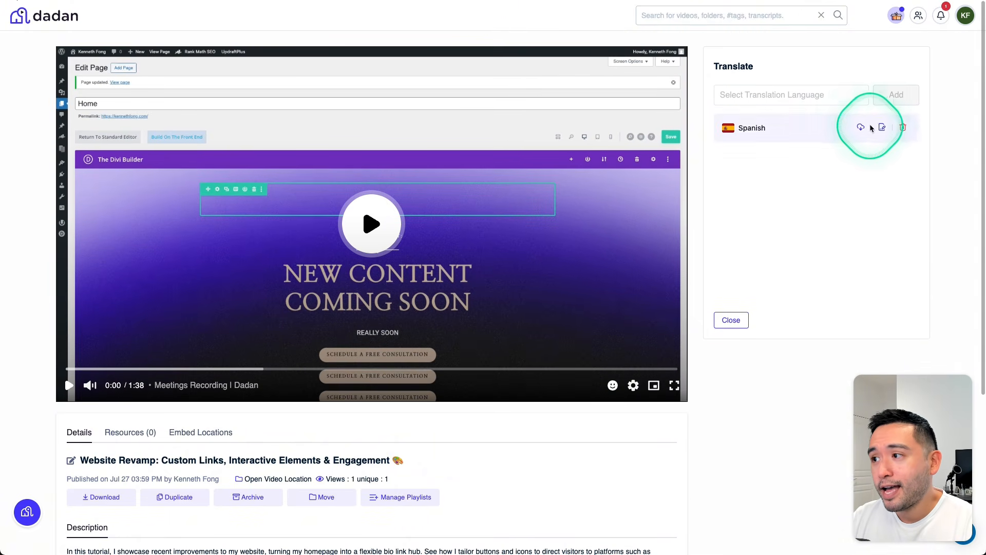
pyautogui.click(833, 94)
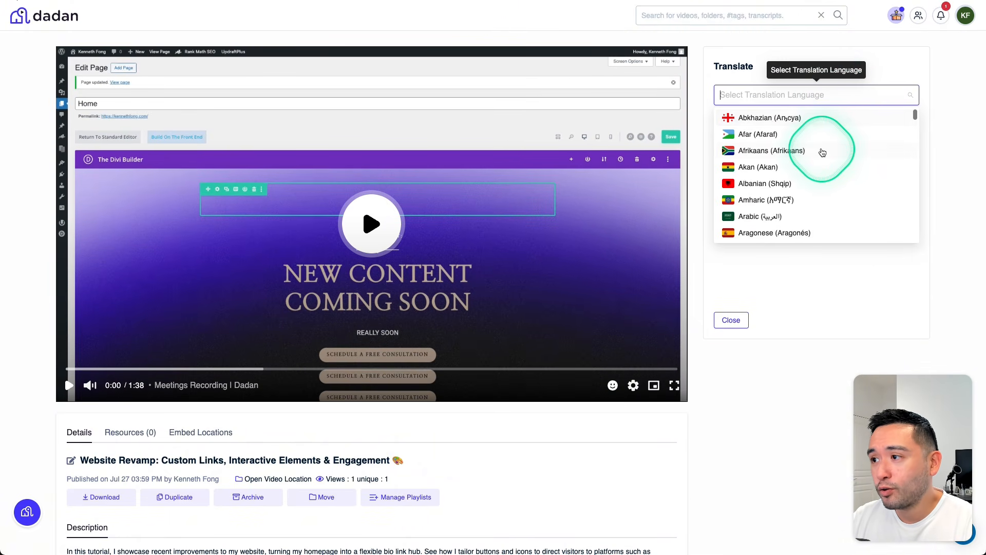
pyautogui.scroll(-10, 820, 152)
pyautogui.scroll(-8, 829, 162)
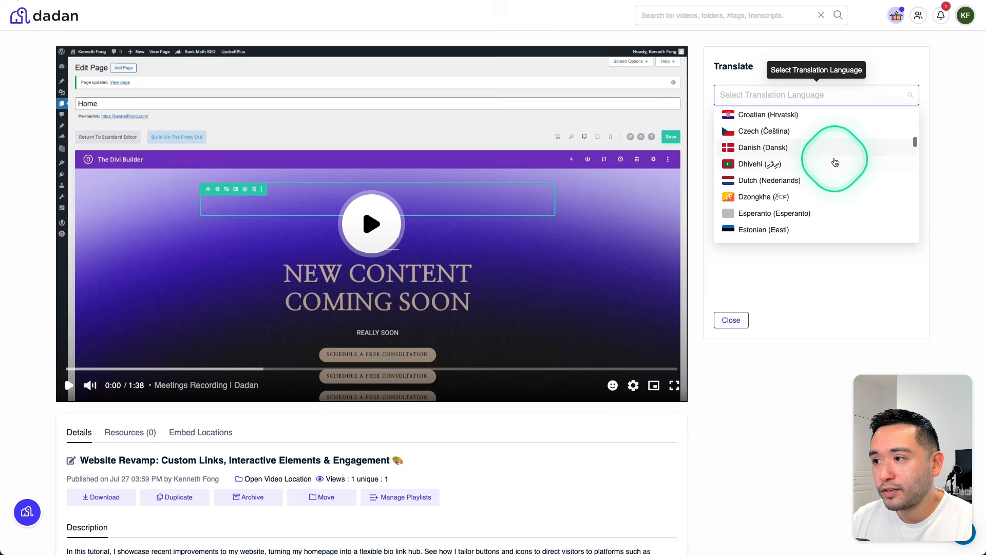
pyautogui.scroll(-15, 837, 165)
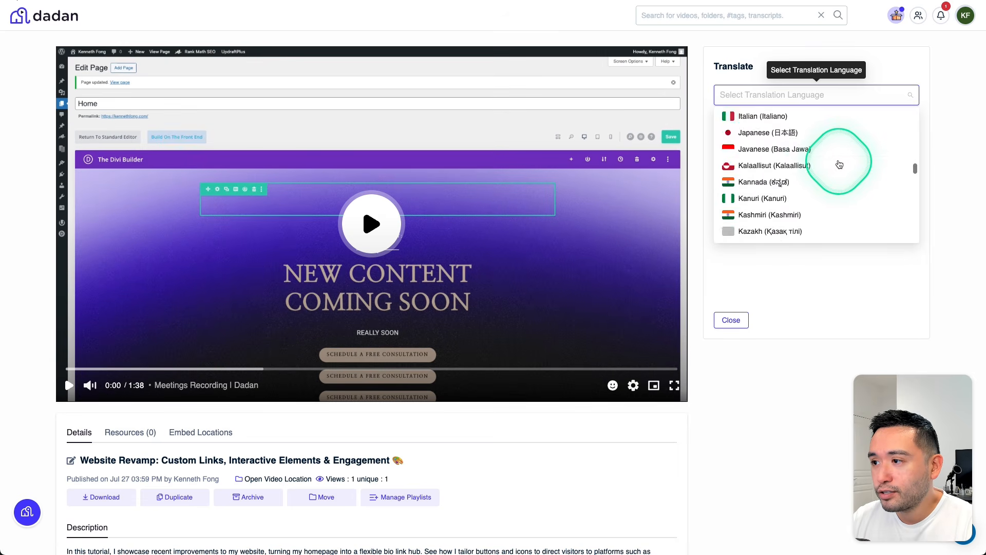
pyautogui.click(927, 73)
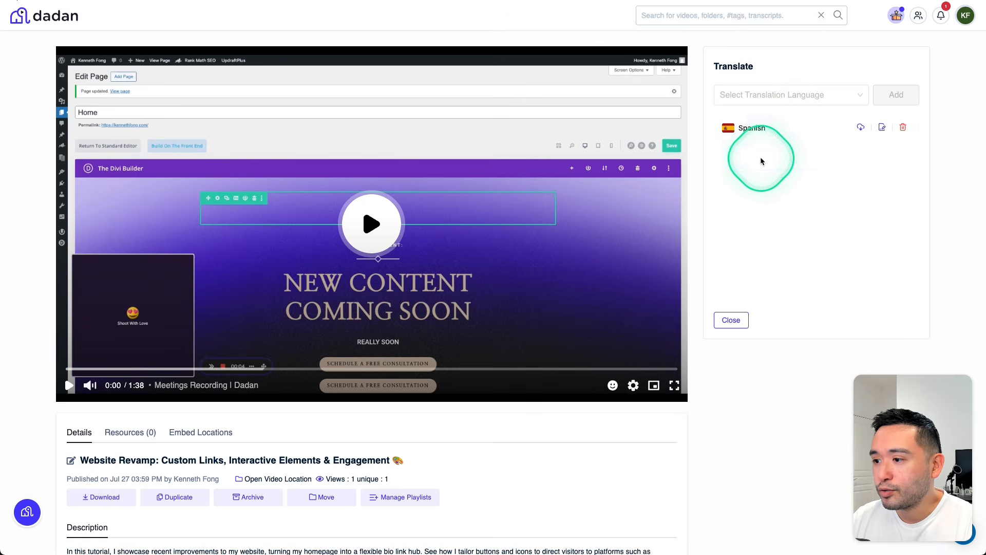
pyautogui.click(731, 319)
# - Play the first seconds of the video and pause it
pyautogui.scroll(-2, 753, 315)
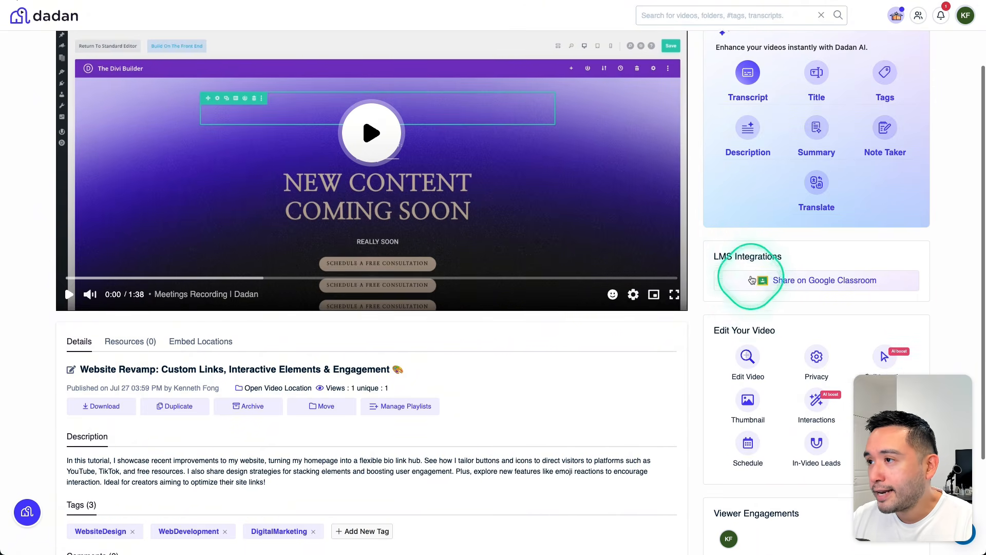
pyautogui.scroll(4, 747, 257)
pyautogui.scroll(-2, 815, 157)
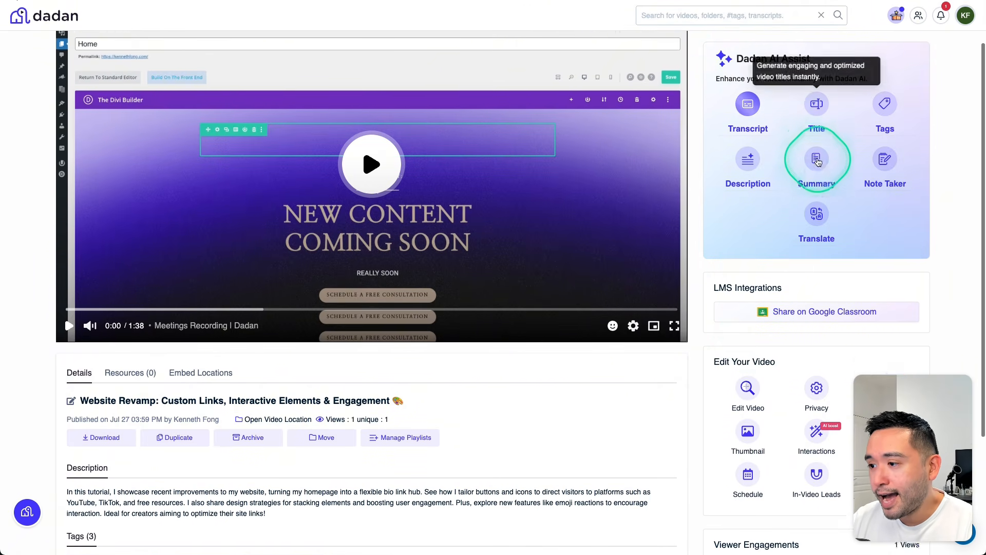
pyautogui.click(71, 276)
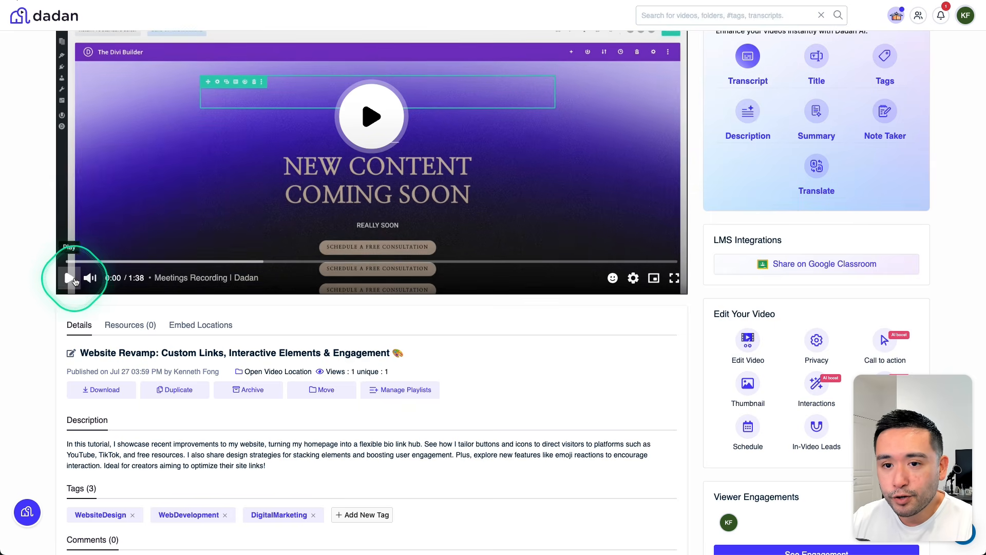
pyautogui.click(69, 277)
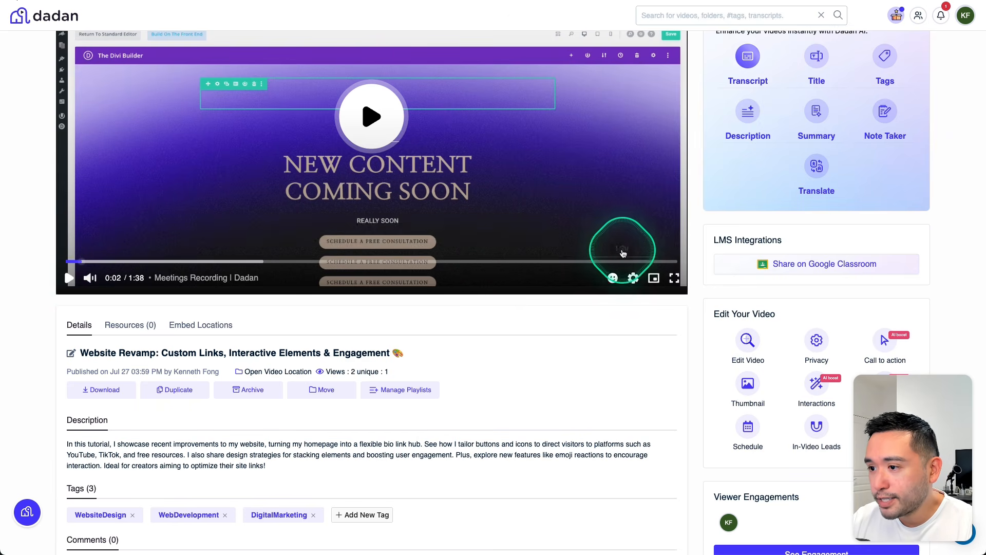
# - Share the video on Google Classroom to Marketing Class with the share action Create material
pyautogui.scroll(-1, 708, 334)
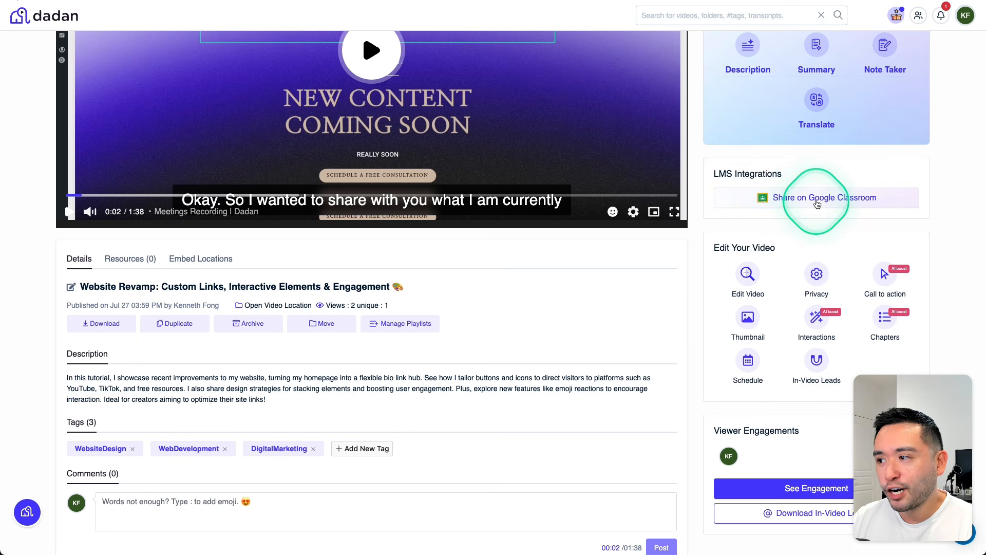
pyautogui.click(836, 201)
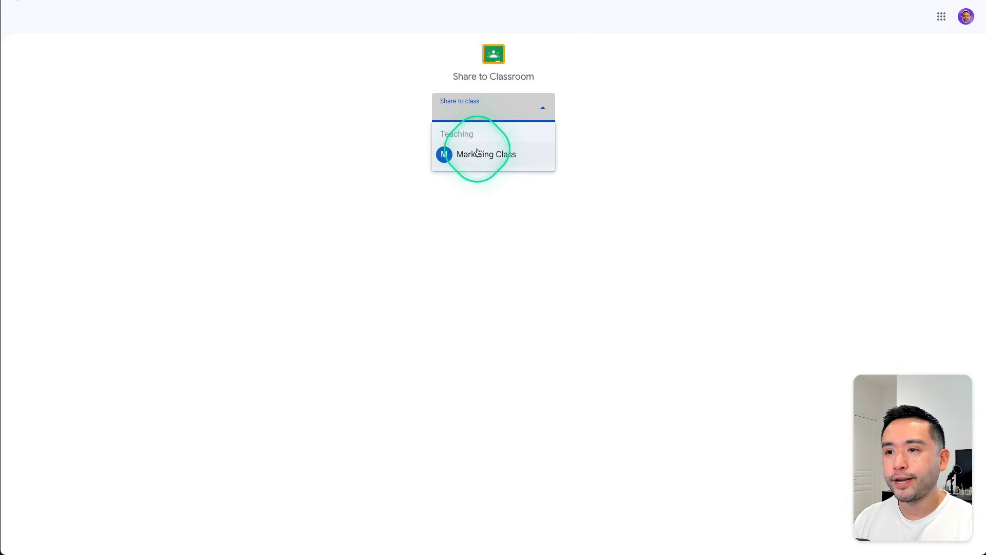
pyautogui.click(476, 154)
pyautogui.click(476, 154)
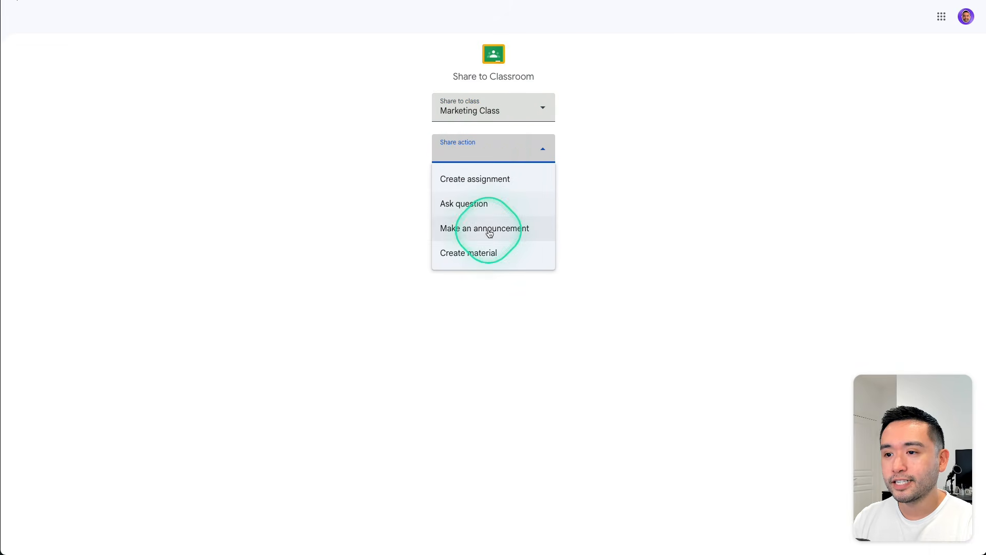
pyautogui.click(485, 252)
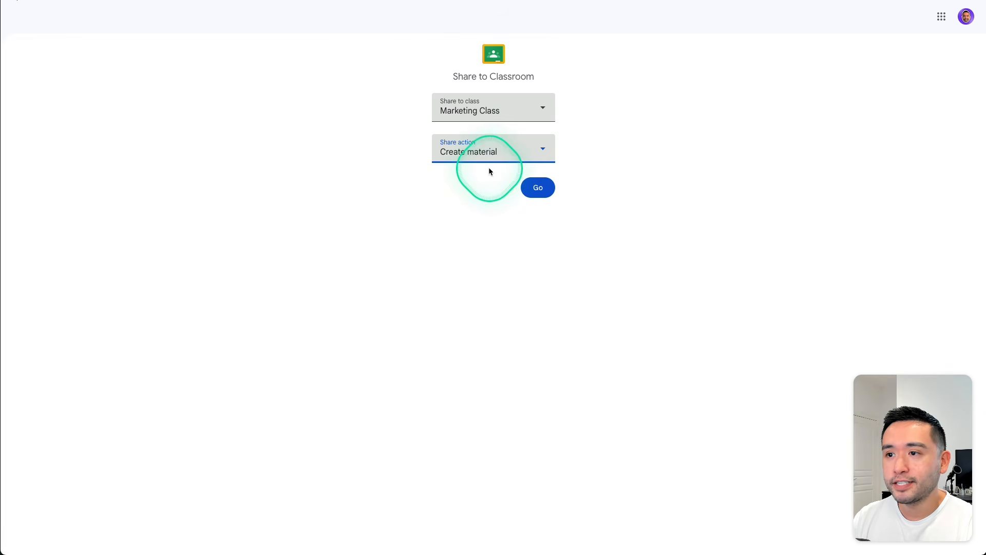
pyautogui.click(537, 187)
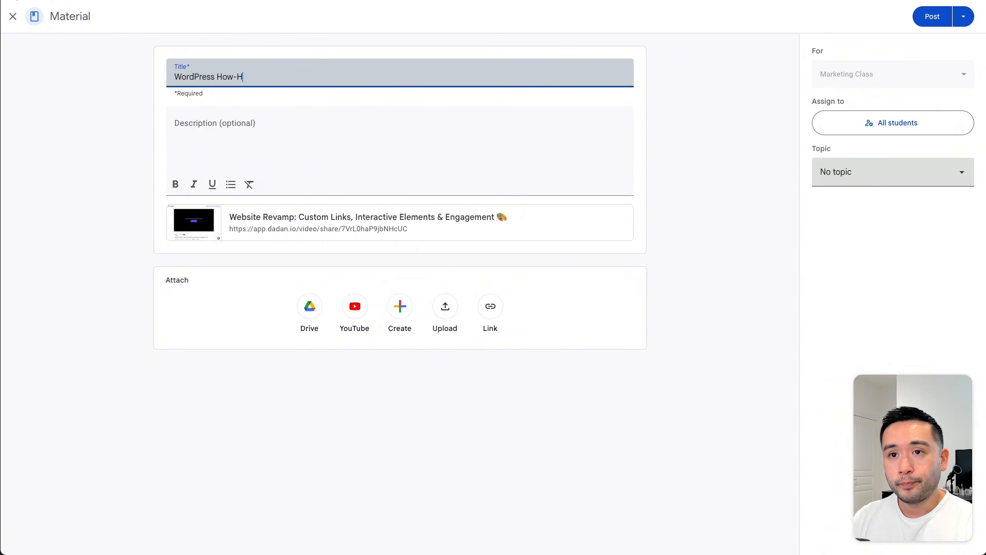
# - Title the material "WordPress How-To", leave its description empty and confirm the assignment to all students
pyautogui.click(249, 127)
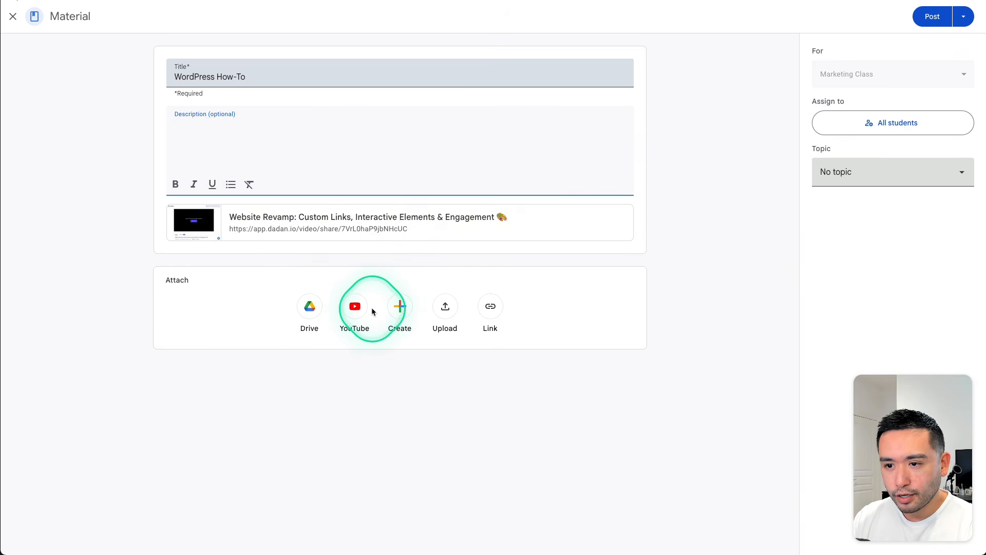
pyautogui.click(851, 79)
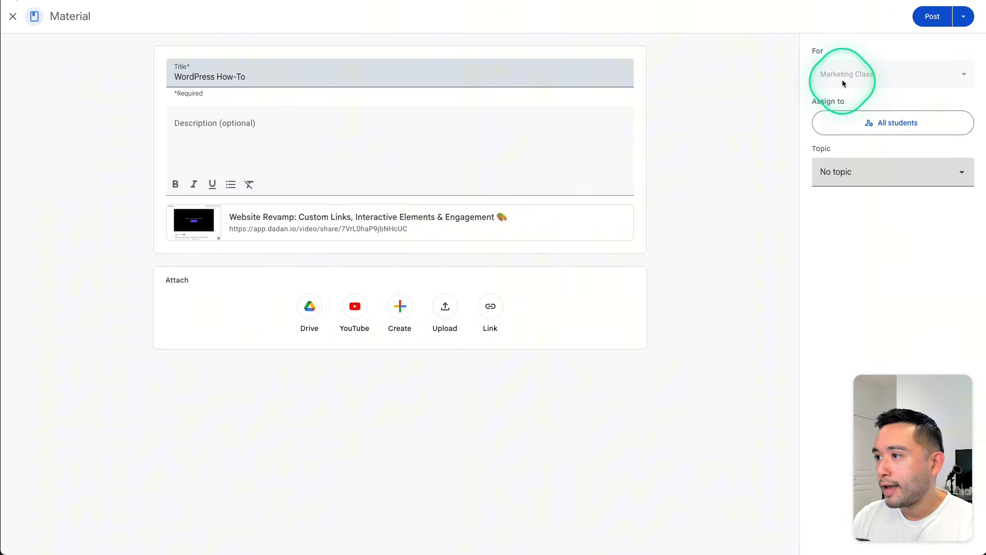
pyautogui.click(878, 126)
pyautogui.click(595, 323)
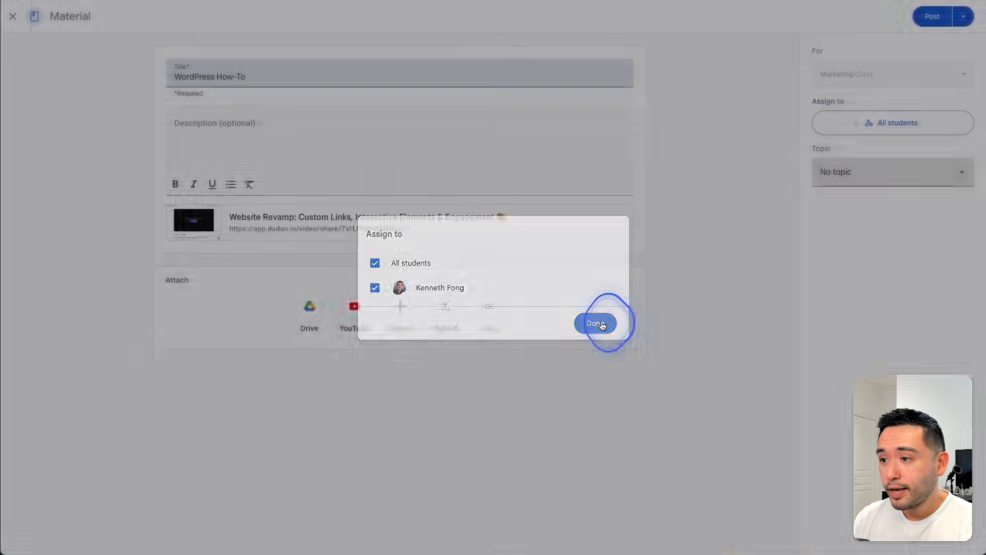
# - Leave the material without a topic and post it to Marketing Class
pyautogui.click(898, 170)
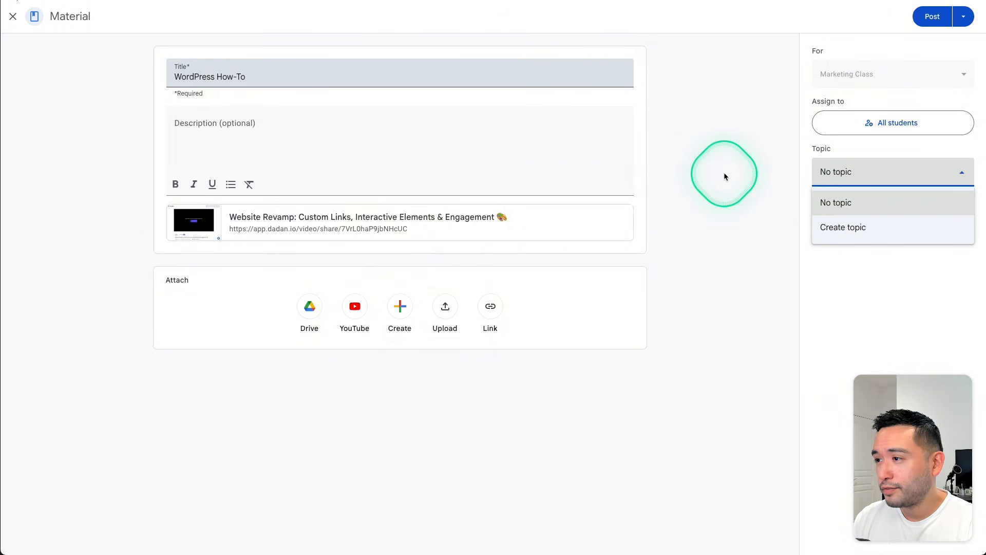
pyautogui.click(724, 173)
pyautogui.click(932, 21)
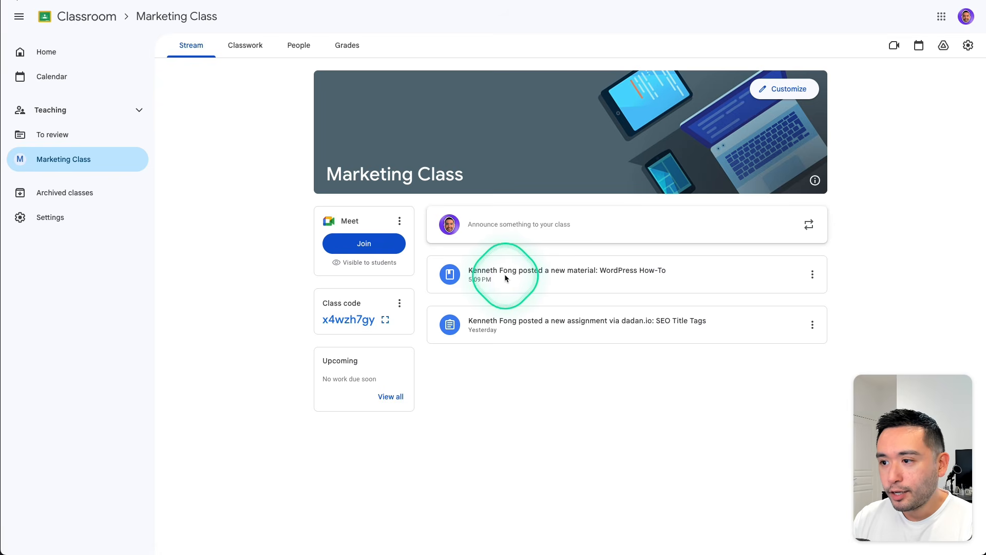
# - Open the posted WordPress How-To material, follow its attached video link and pause the playback after the first seconds
pyautogui.click(469, 275)
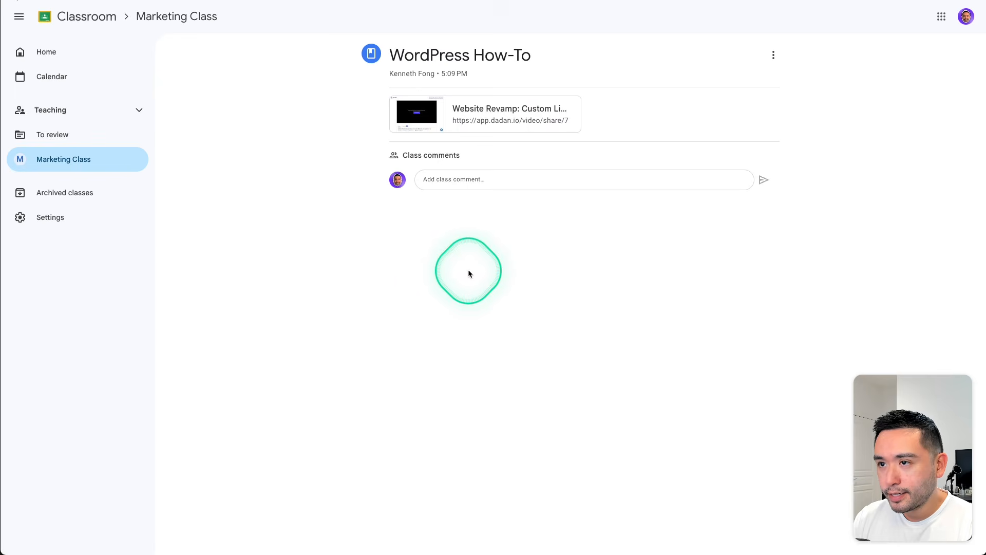
pyautogui.click(431, 113)
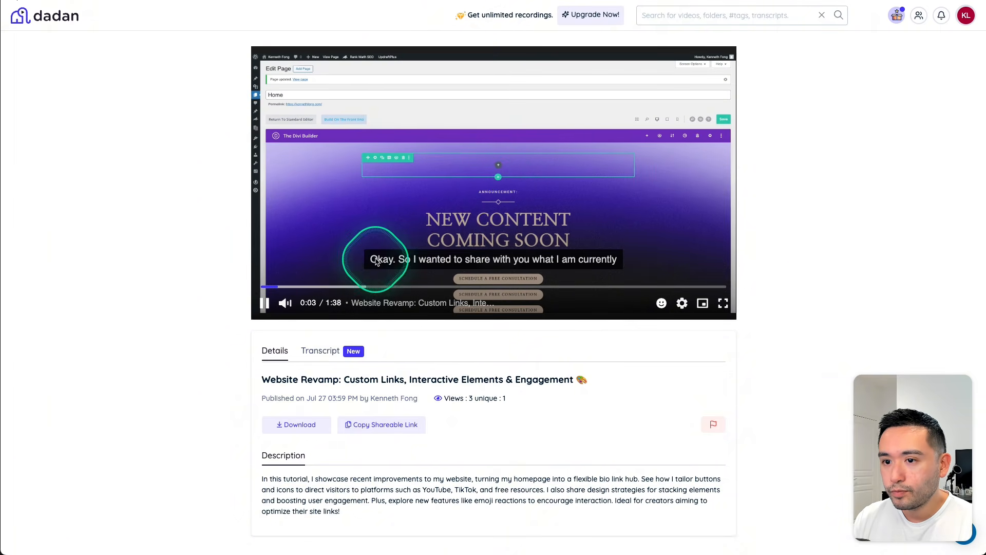
pyautogui.click(264, 303)
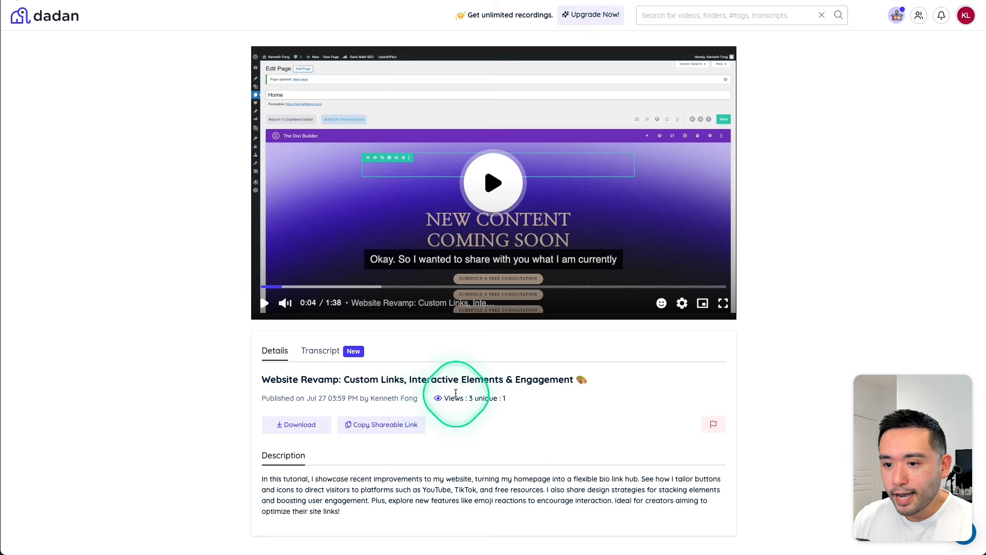
# - Look through the shared video's transcript and return to its details with the description
pyautogui.scroll(-1, 456, 385)
pyautogui.click(323, 351)
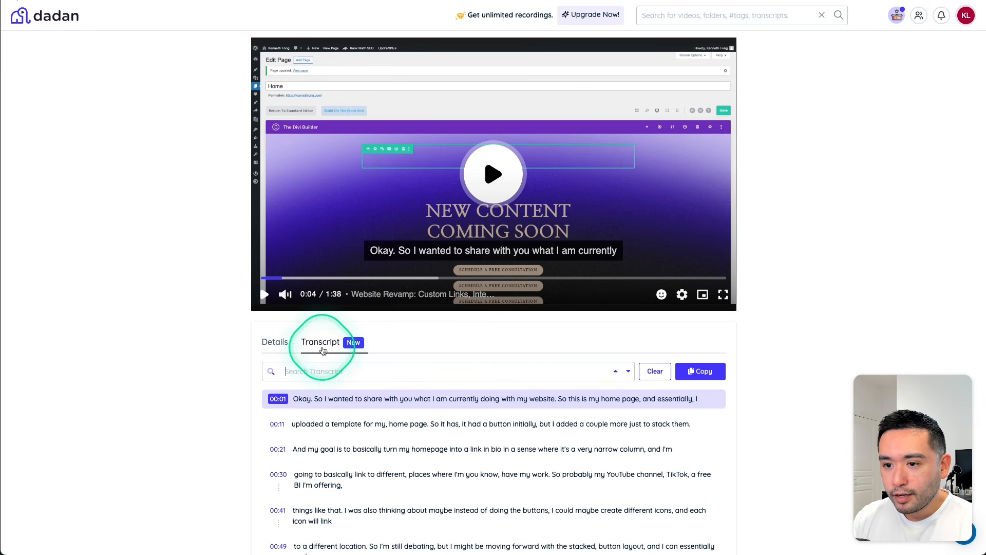
pyautogui.scroll(-2, 334, 407)
pyautogui.click(275, 342)
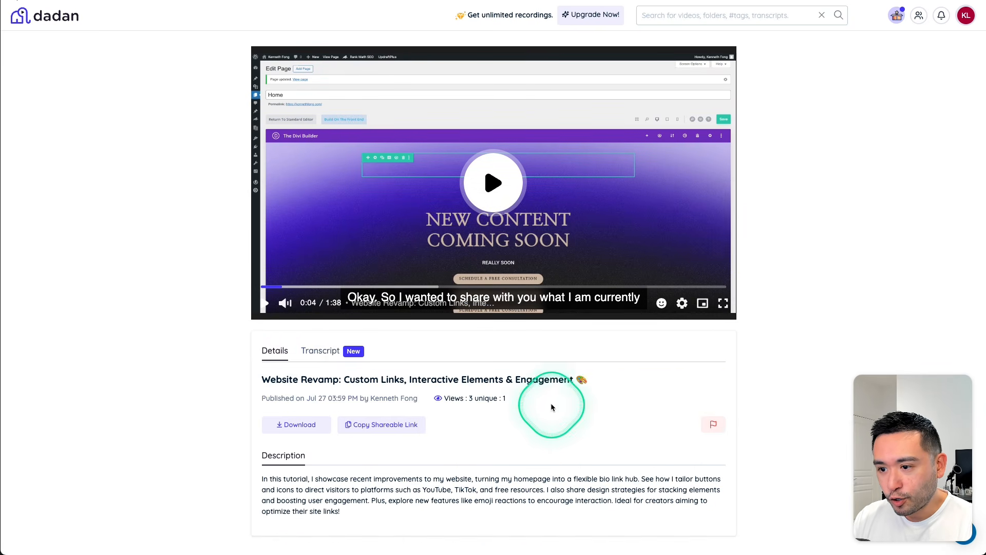
pyautogui.scroll(-1, 541, 414)
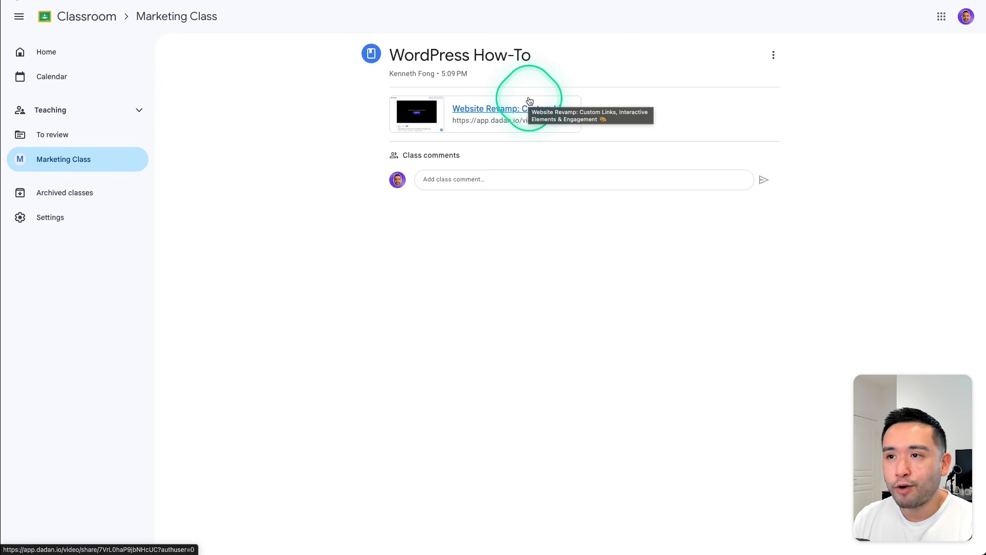
# - Switch back to dadan, open the video for editing and add a tears-of-joy emoji at about 00:01.91
pyautogui.click(567, 94)
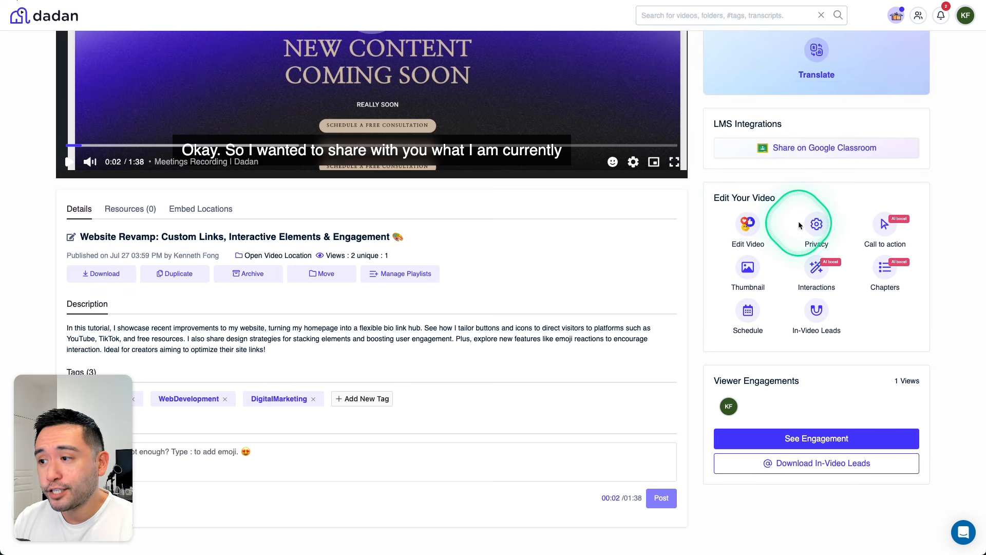
pyautogui.click(747, 225)
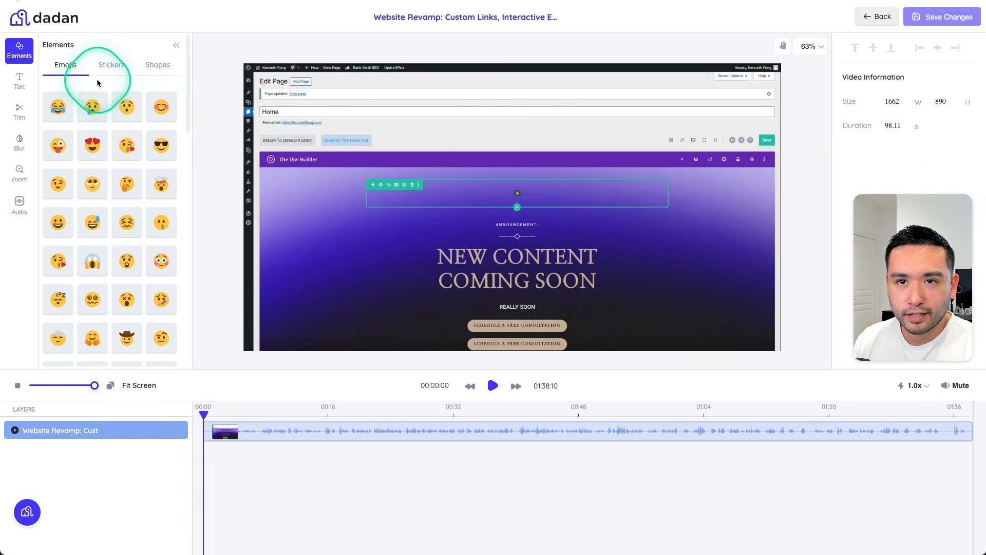
pyautogui.click(218, 413)
pyautogui.click(58, 106)
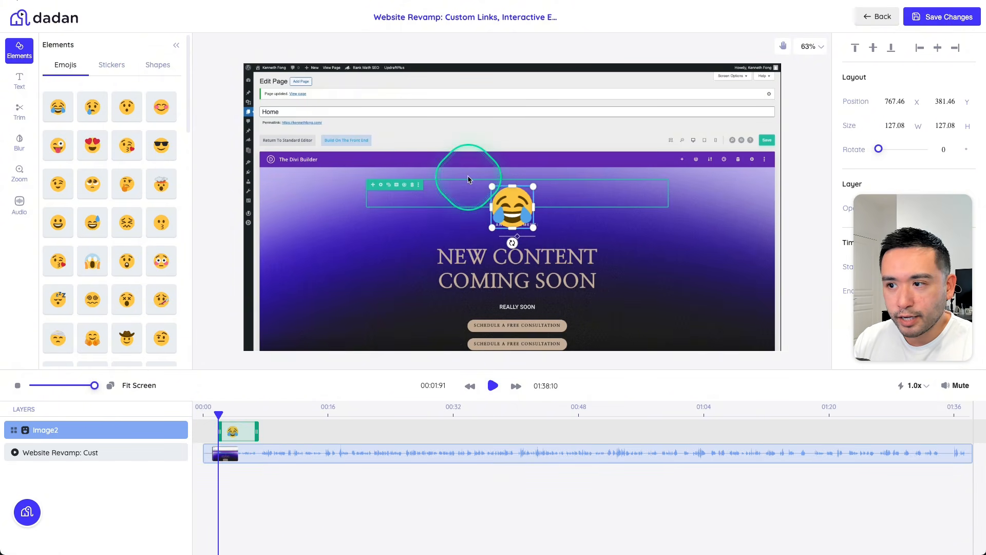
# - Move the playhead to about 00:14.31 and browse the available stickers, loading more of them
pyautogui.click(315, 408)
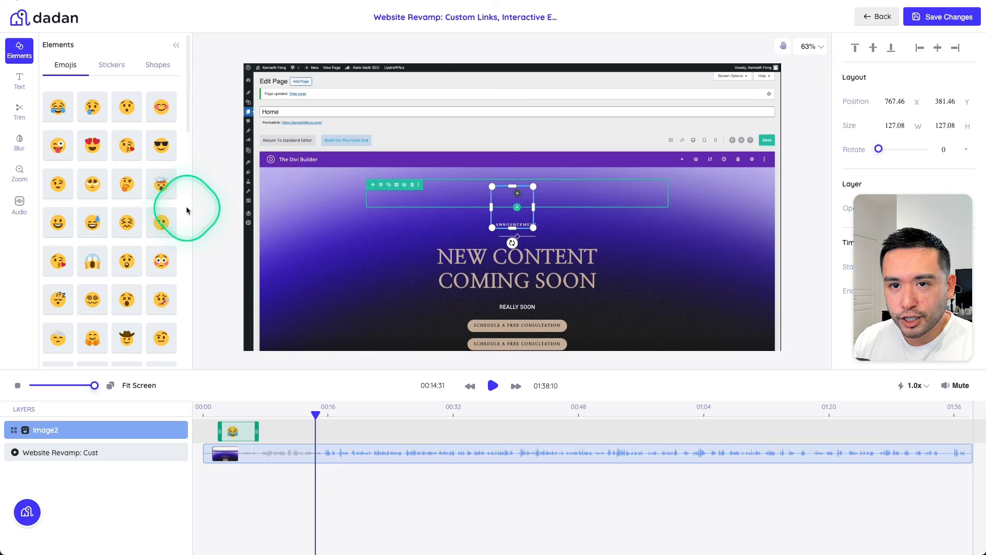
pyautogui.click(108, 69)
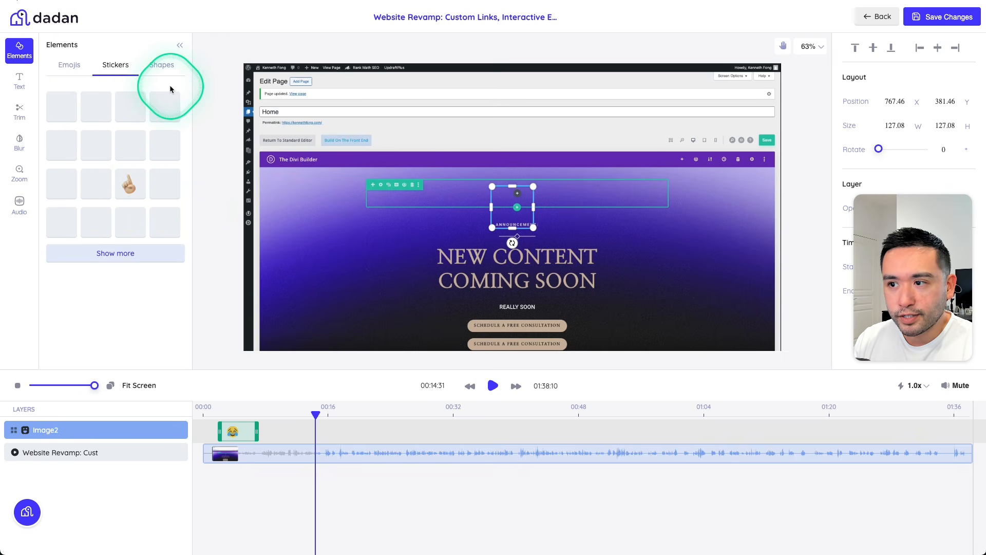
pyautogui.click(119, 252)
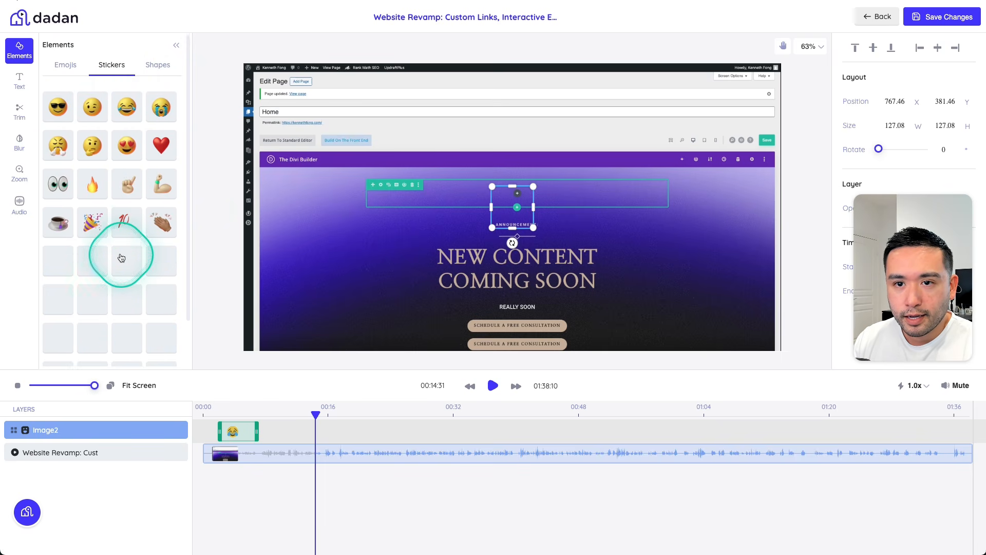
pyautogui.scroll(-1, 143, 262)
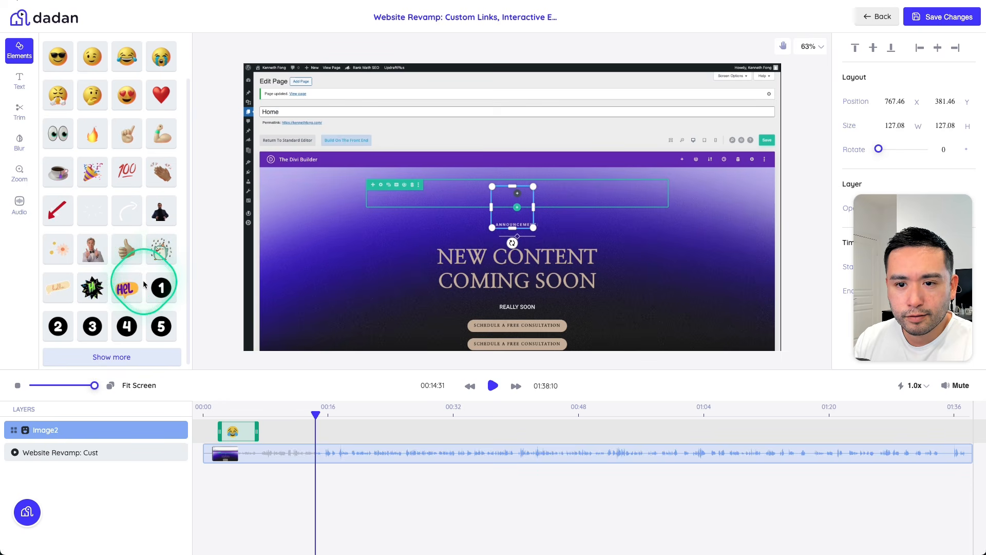
pyautogui.click(112, 356)
pyautogui.scroll(-2, 113, 304)
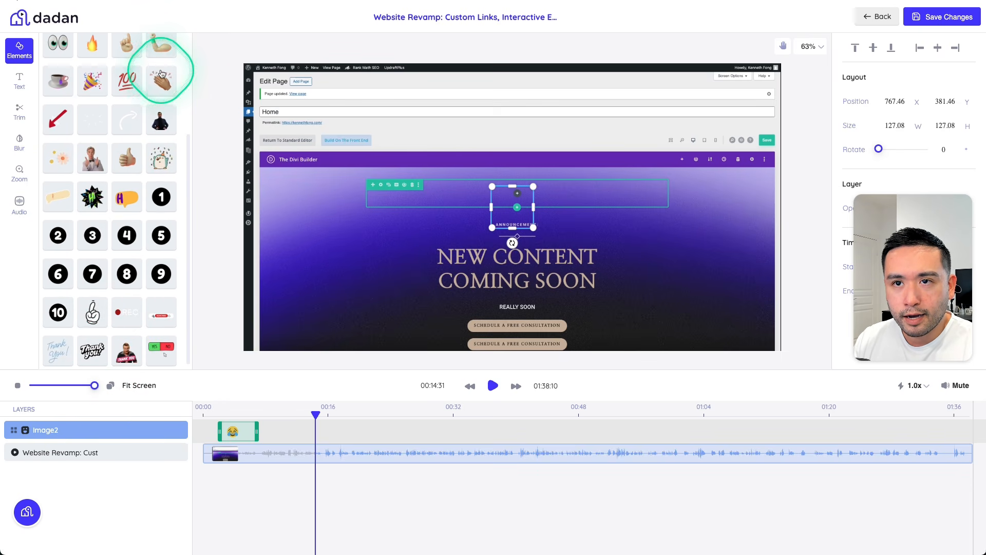
pyautogui.scroll(3, 164, 67)
# - Add a filled circle about 380 × 380 in size at the playhead and position it over the consultation buttons
pyautogui.click(175, 65)
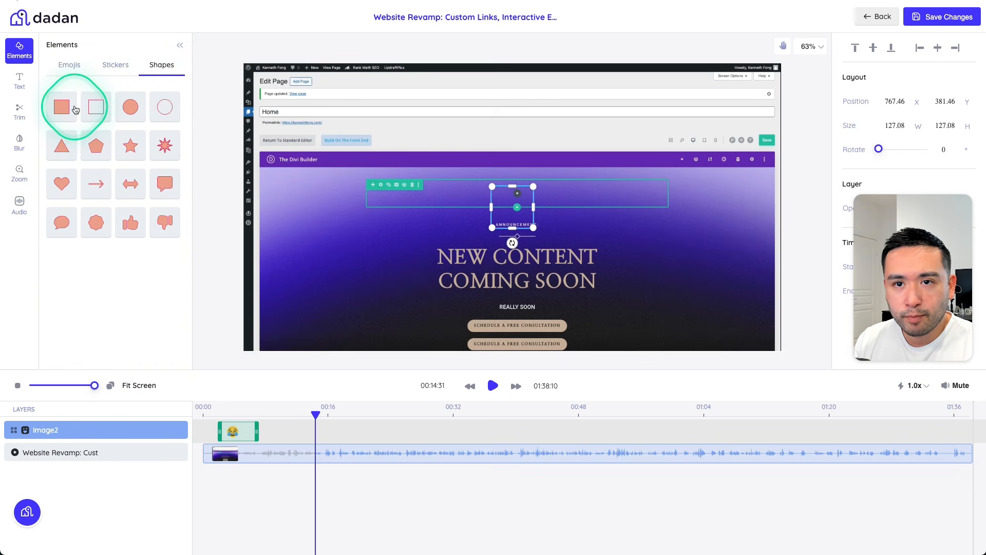
pyautogui.click(128, 106)
pyautogui.moveTo(517, 215); pyautogui.dragTo(589, 321)
pyautogui.moveTo(515, 275); pyautogui.dragTo(536, 253)
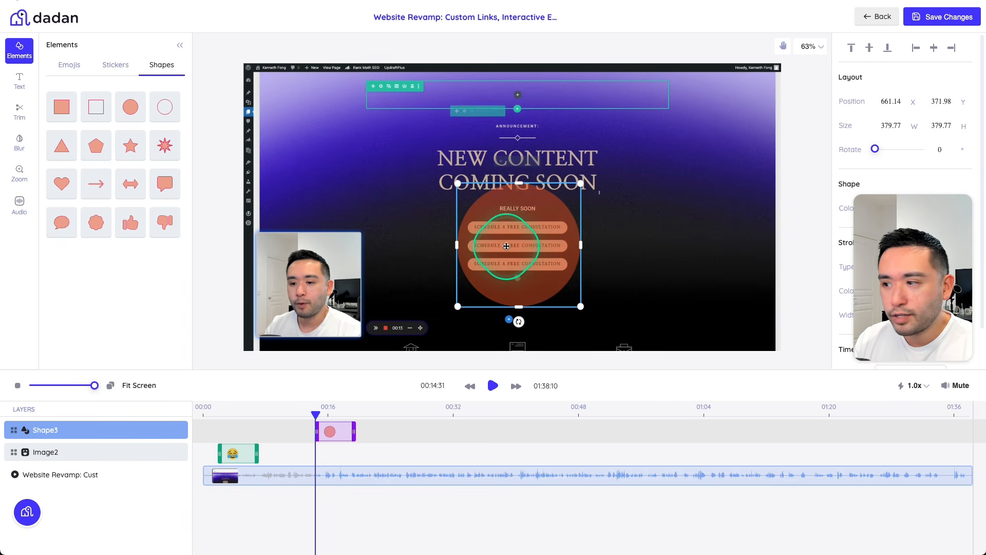
# - Show the text styles and insert a trim segment at the playhead
pyautogui.click(21, 84)
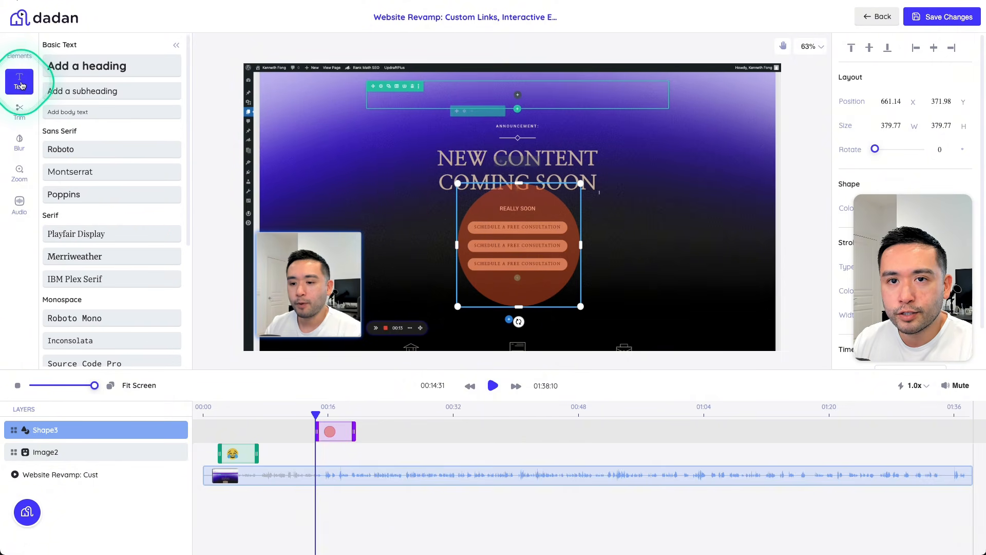
pyautogui.click(20, 110)
# - Add a blur area of about 1040 × 177 across the section above the heading and save the edited video
pyautogui.click(19, 142)
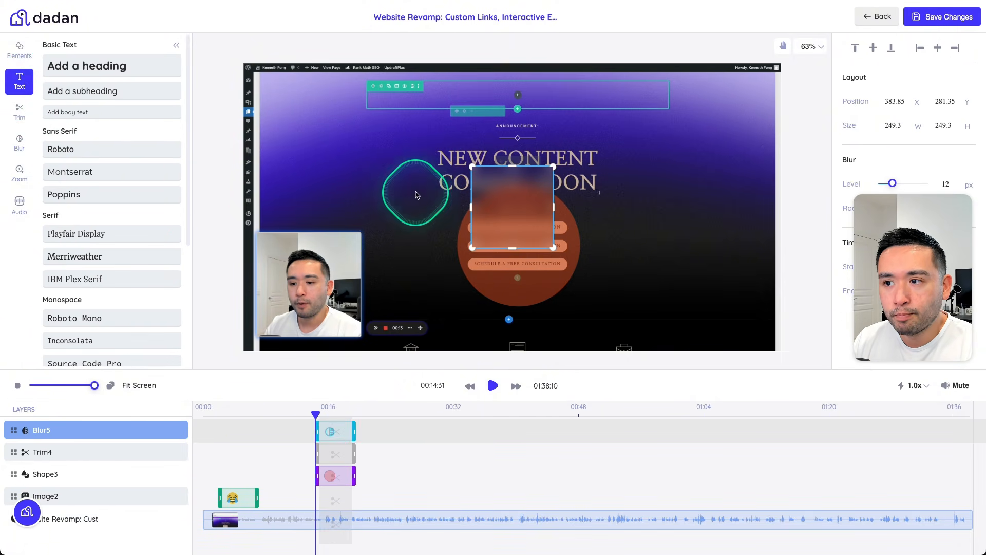
pyautogui.moveTo(554, 227); pyautogui.dragTo(687, 111)
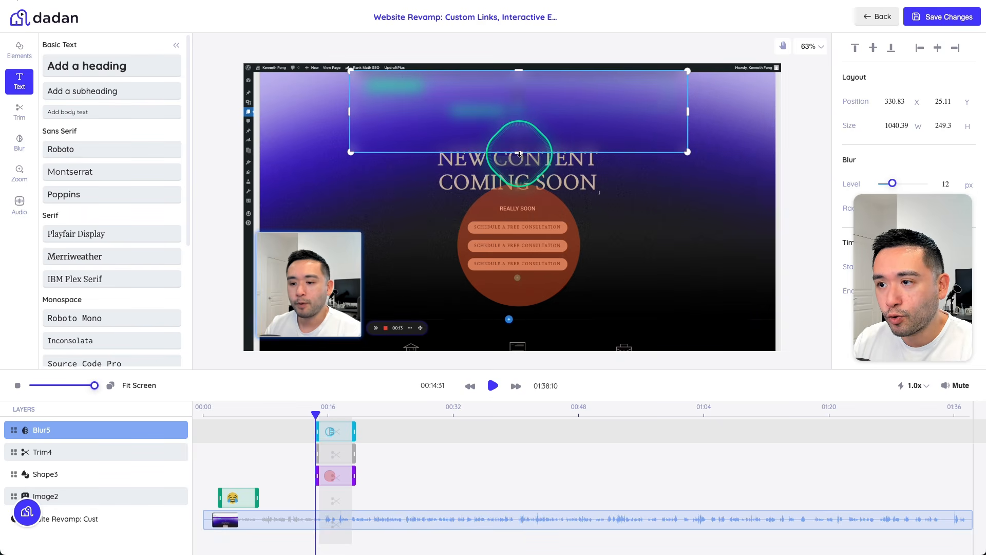
pyautogui.moveTo(519, 153); pyautogui.dragTo(555, 110)
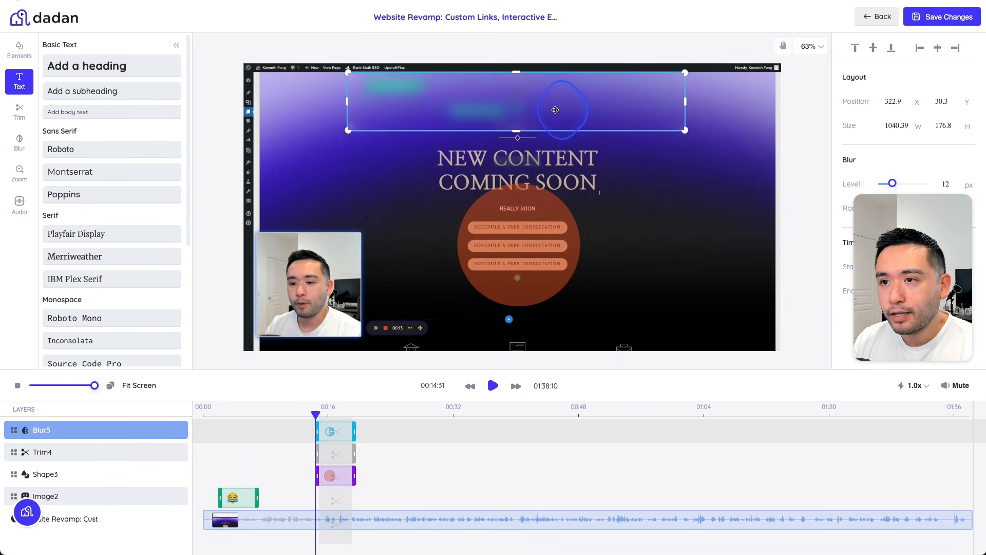
pyautogui.moveTo(19, 212); pyautogui.dragTo(29, 188)
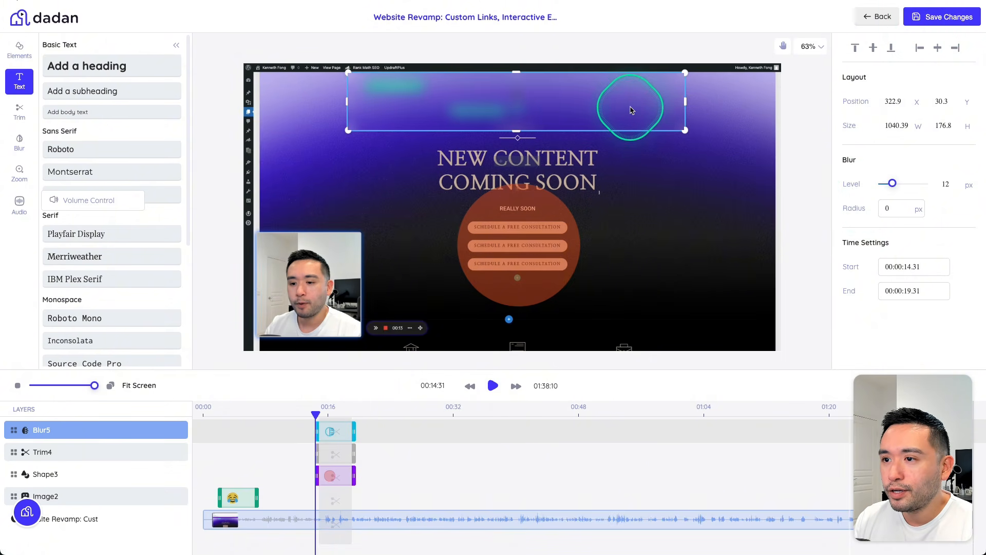
pyautogui.click(932, 18)
# - Check the video's privacy settings and close them without changing anything
pyautogui.scroll(-1, 815, 318)
pyautogui.click(817, 293)
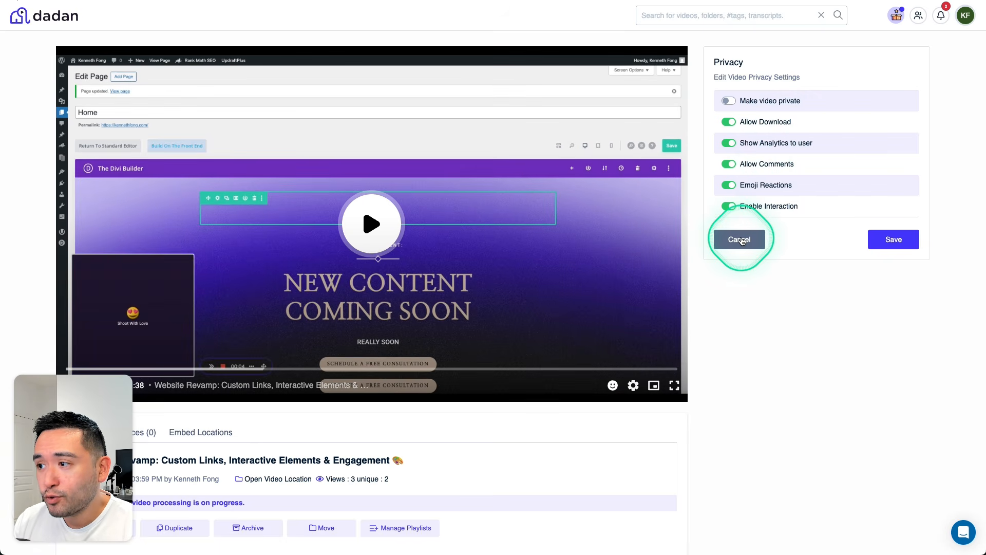
pyautogui.click(742, 237)
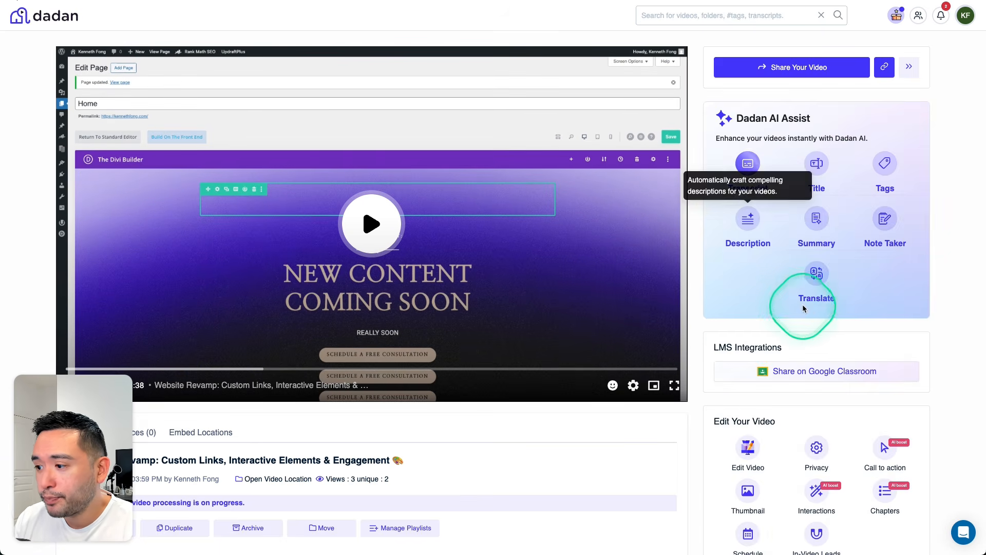
pyautogui.scroll(-5, 802, 304)
pyautogui.click(887, 224)
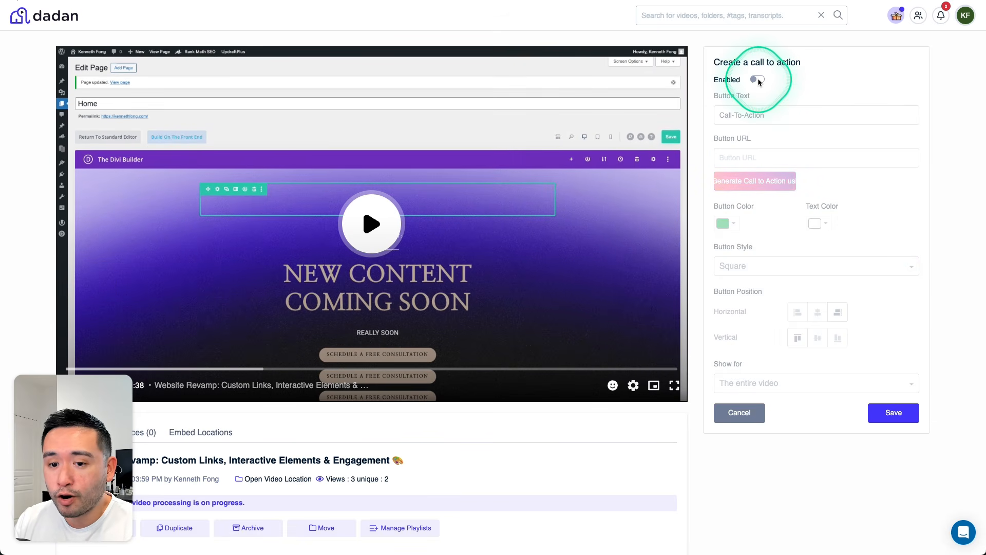
pyautogui.click(757, 80)
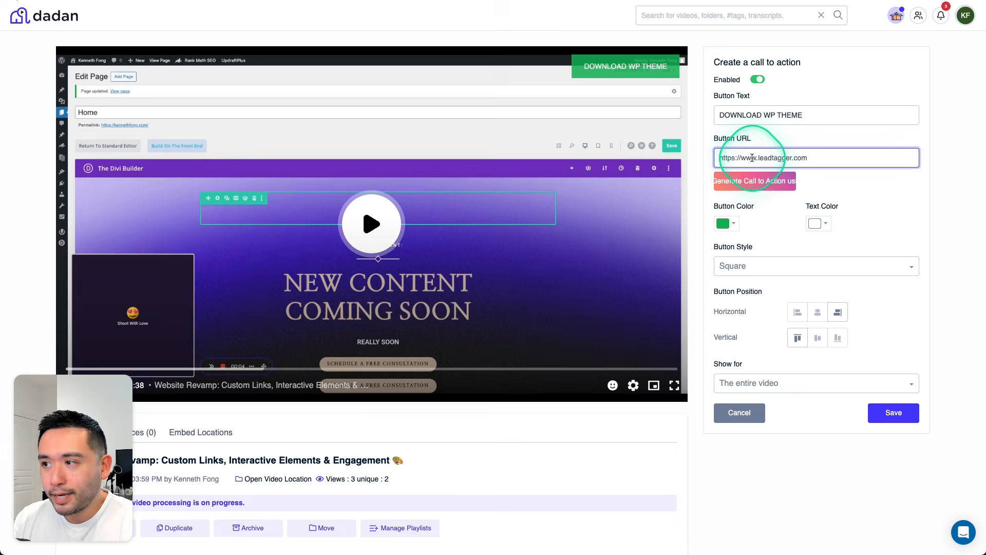
pyautogui.scroll(-1, 746, 182)
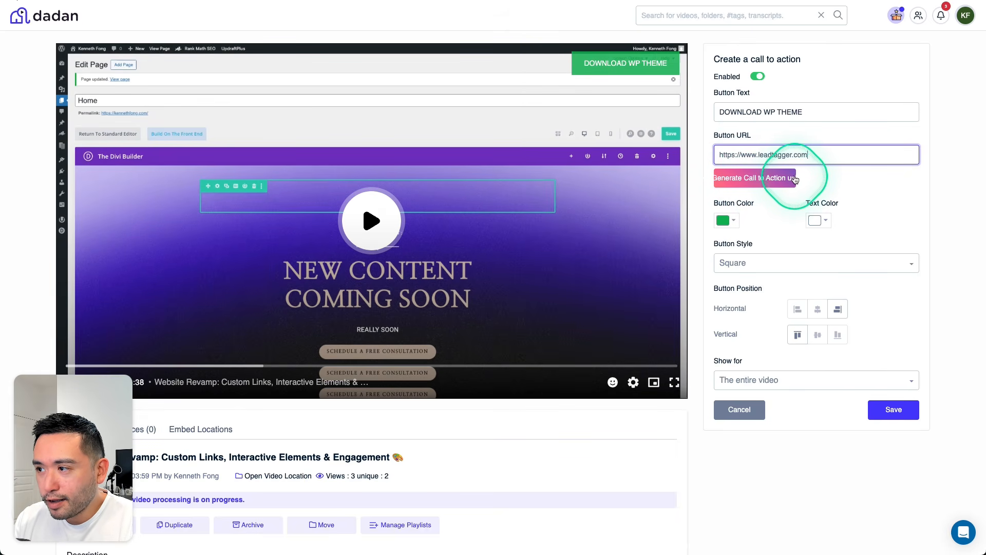
# - Generate a call to action with AI, review its suggested button text and URL, and close it without using it
pyautogui.click(759, 180)
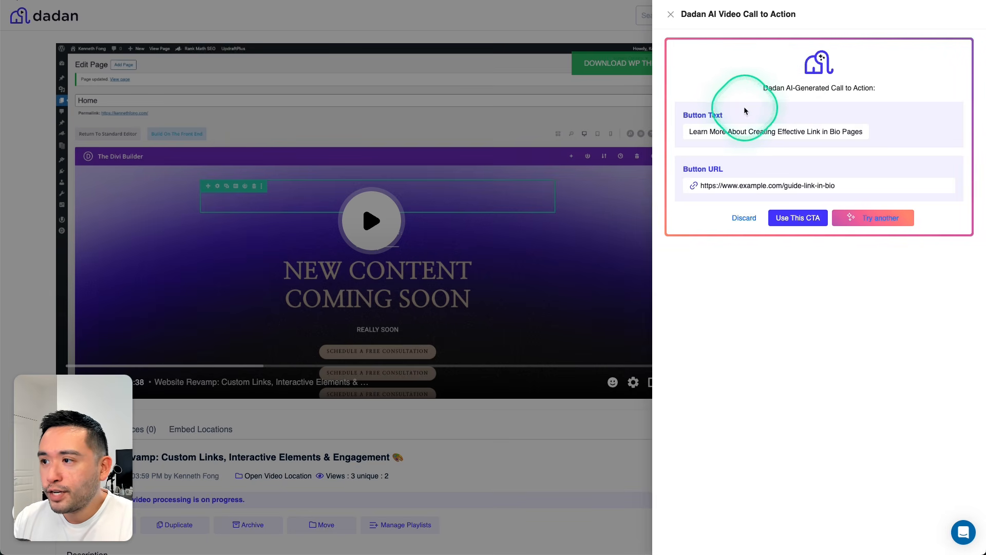
pyautogui.moveTo(696, 135); pyautogui.dragTo(866, 134)
pyautogui.click(833, 132)
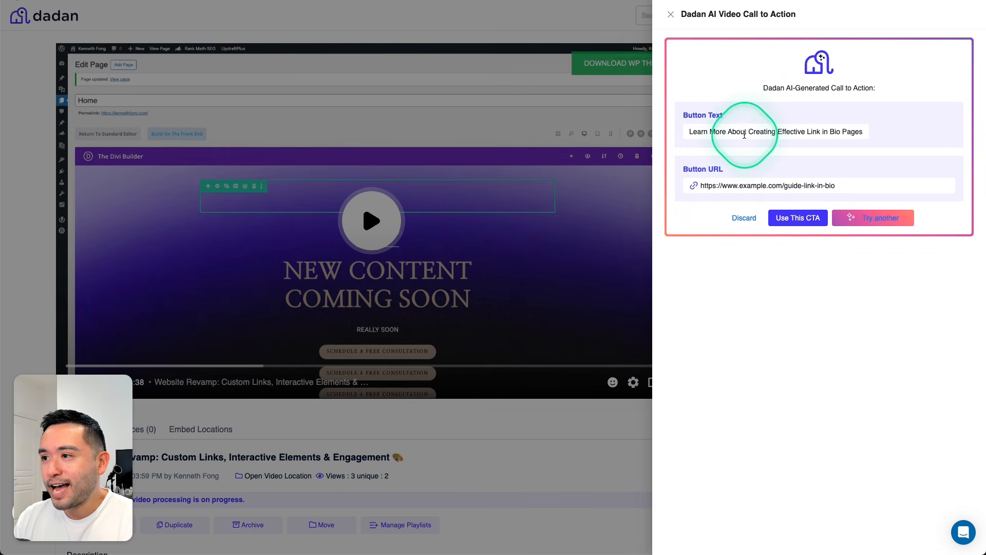
pyautogui.moveTo(717, 134); pyautogui.dragTo(867, 130)
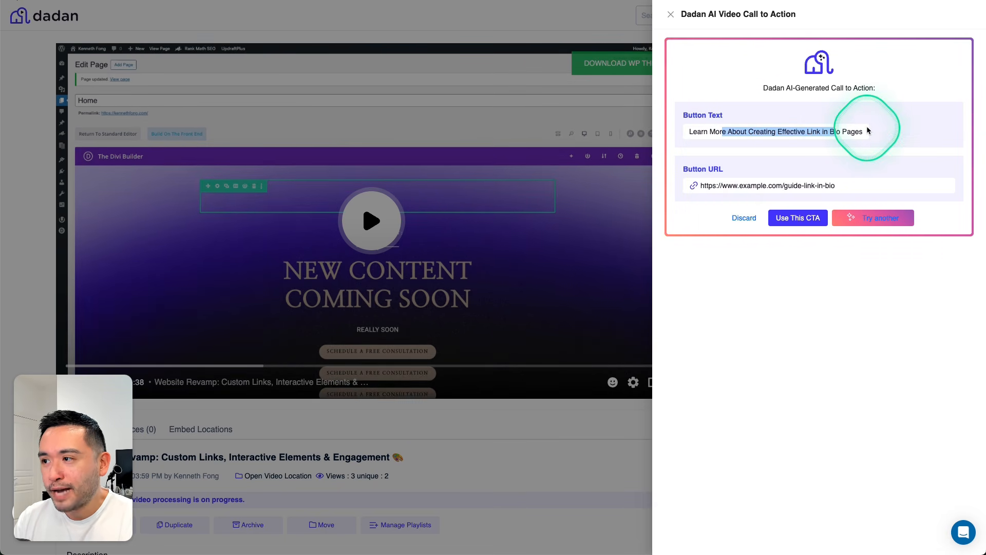
pyautogui.click(846, 129)
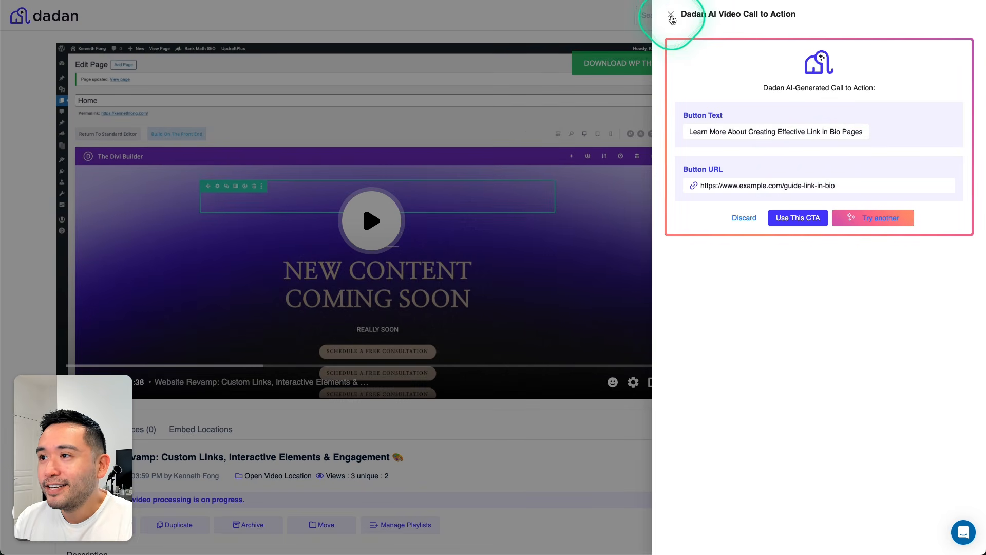
pyautogui.click(671, 15)
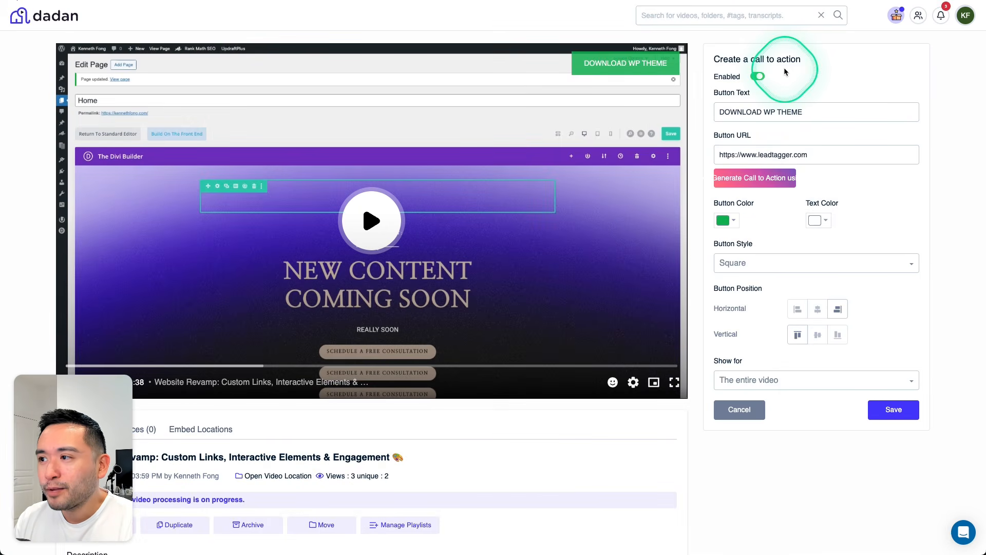
# - Change the call-to-action button color to purple (RGB 189, 16, 224)
pyautogui.click(733, 221)
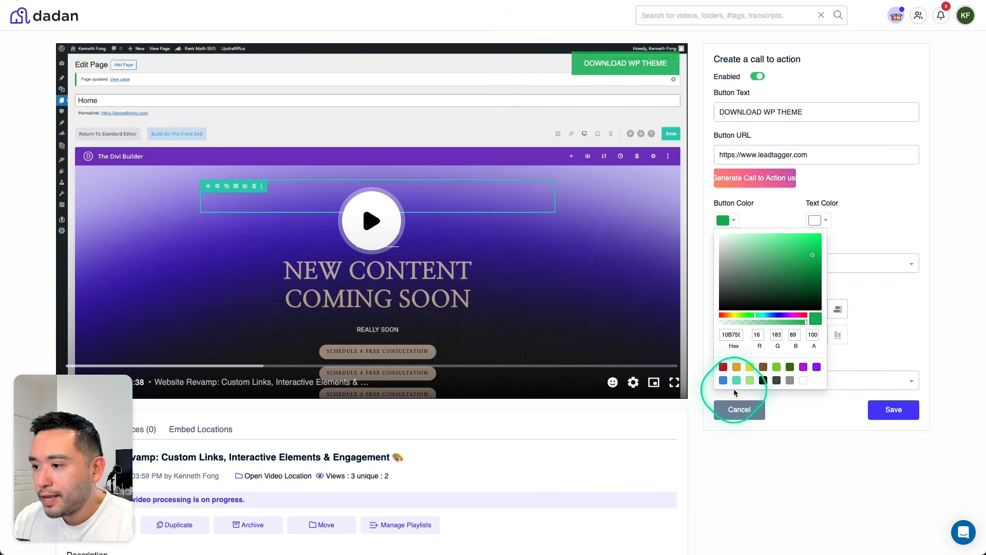
pyautogui.click(804, 368)
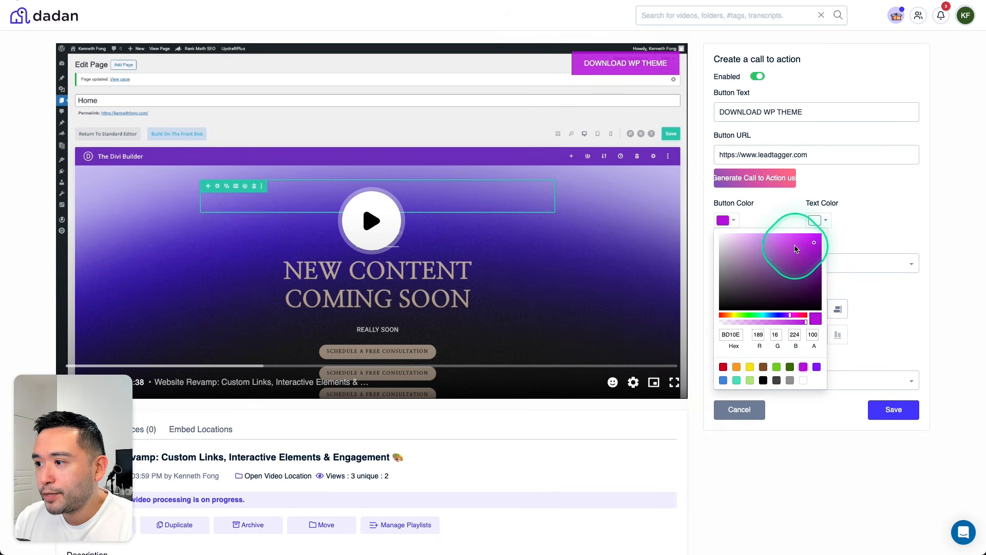
# - Set the call-to-action button style to Slightly Rounded and center the button horizontally and vertically on the video
pyautogui.click(850, 218)
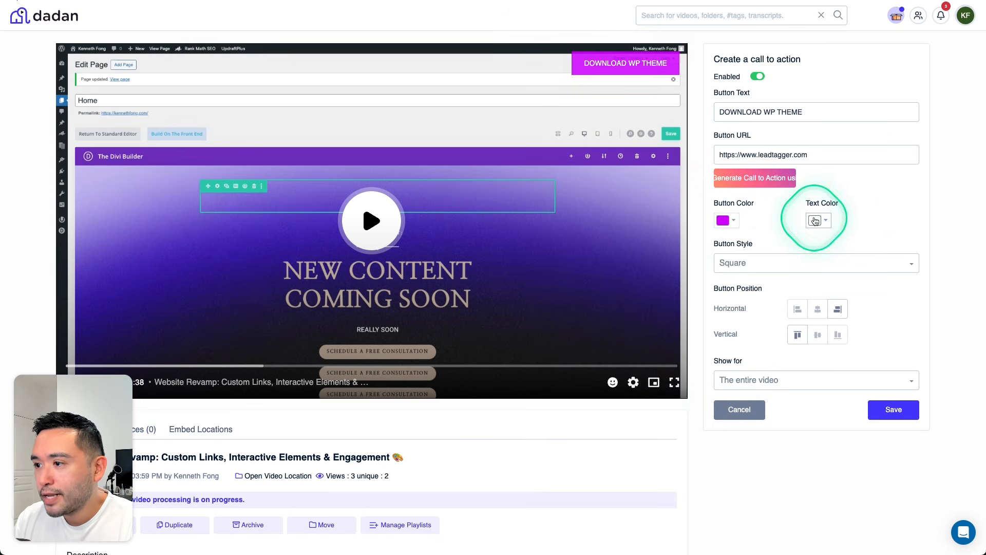
pyautogui.click(754, 266)
pyautogui.click(752, 302)
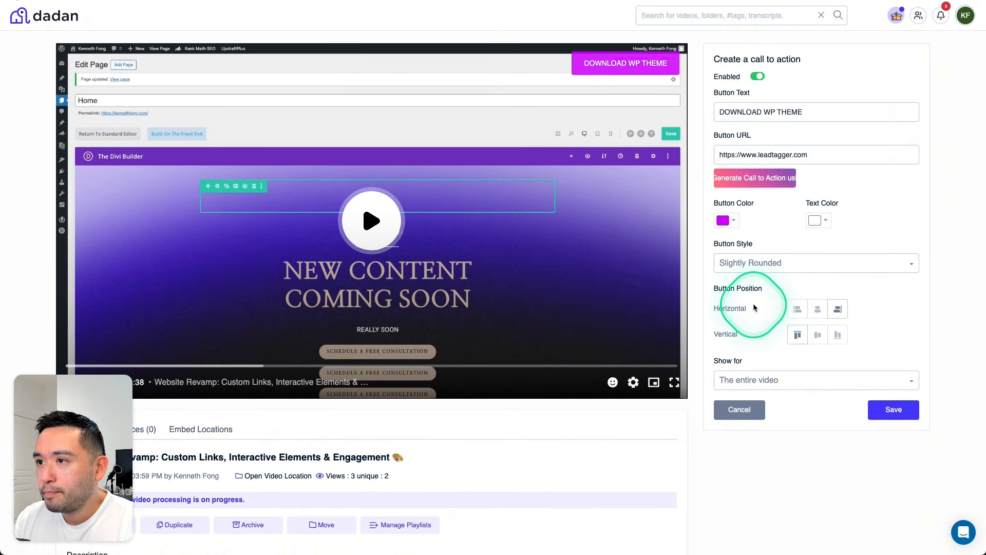
pyautogui.click(817, 309)
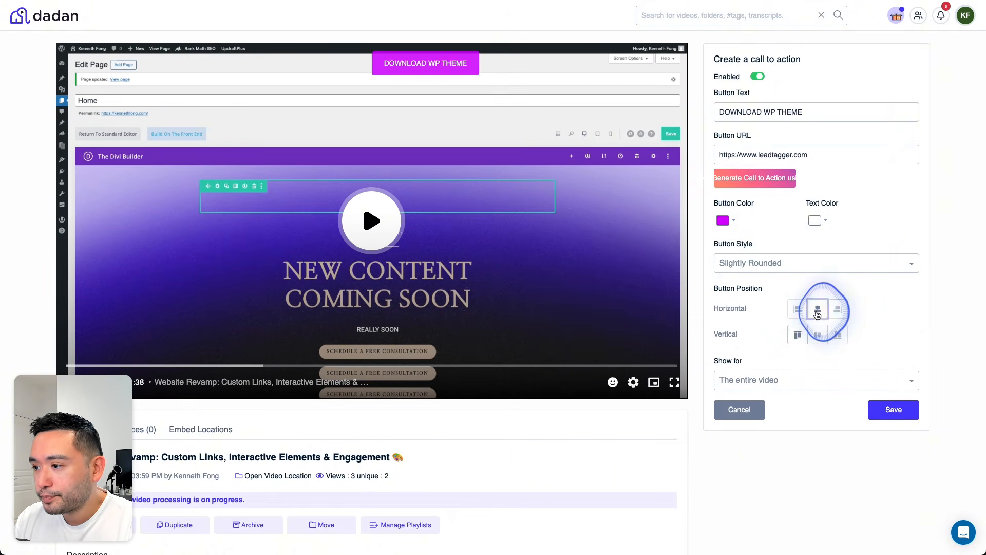
pyautogui.click(820, 333)
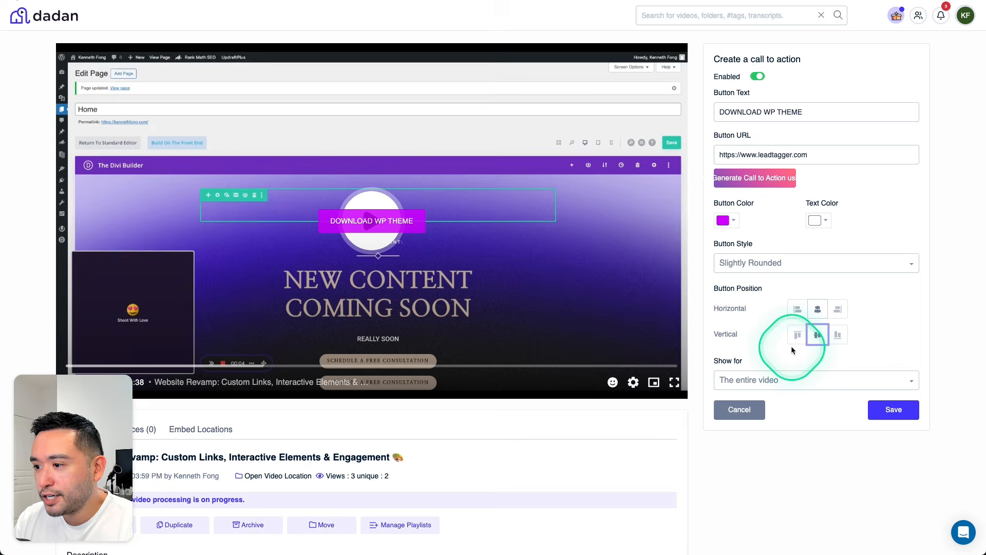
# - Show the call to action for a specific period starting at 00:00:10 with a shortened end time, and save it
pyautogui.click(766, 380)
pyautogui.click(742, 405)
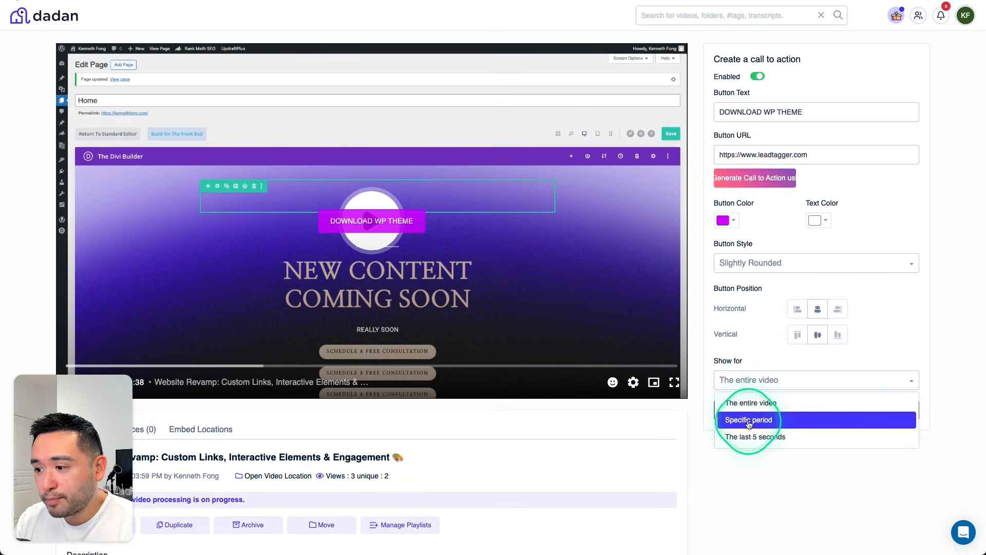
pyautogui.click(751, 420)
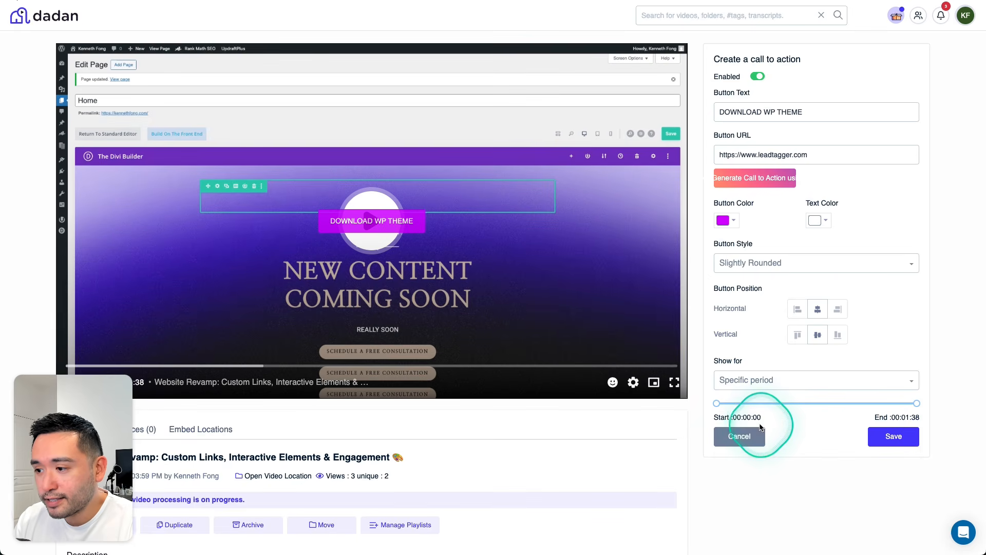
pyautogui.moveTo(716, 404); pyautogui.dragTo(738, 405)
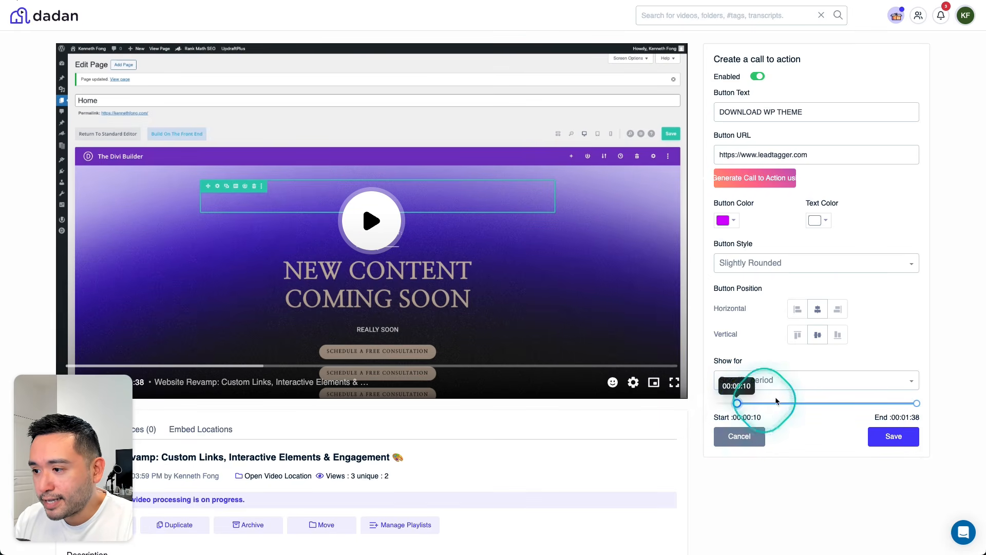
pyautogui.moveTo(916, 403); pyautogui.dragTo(758, 407)
pyautogui.click(903, 436)
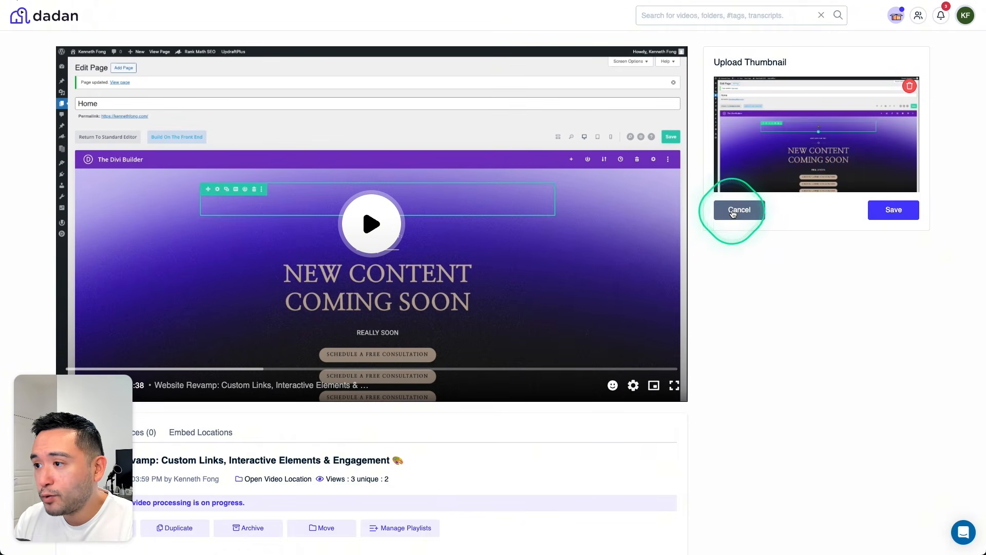
# - Leave the thumbnail upload without changing it and open the video's interactions
pyautogui.click(733, 213)
pyautogui.scroll(-4, 822, 231)
pyautogui.click(816, 285)
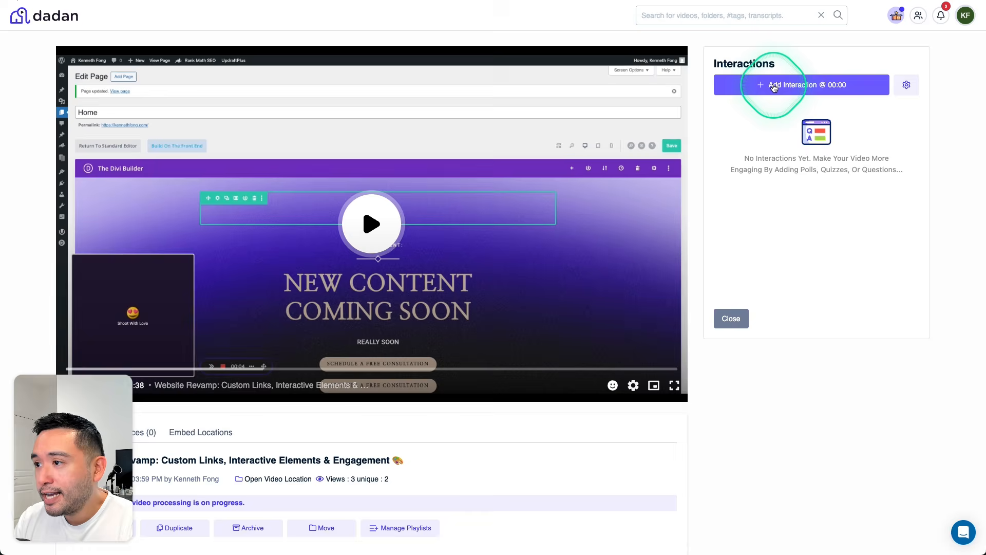
# - Add a quiz at 00:00 asking "Is this WordPress or Wix?" with choices WordPress (correct) and Wix, and save it
pyautogui.click(774, 87)
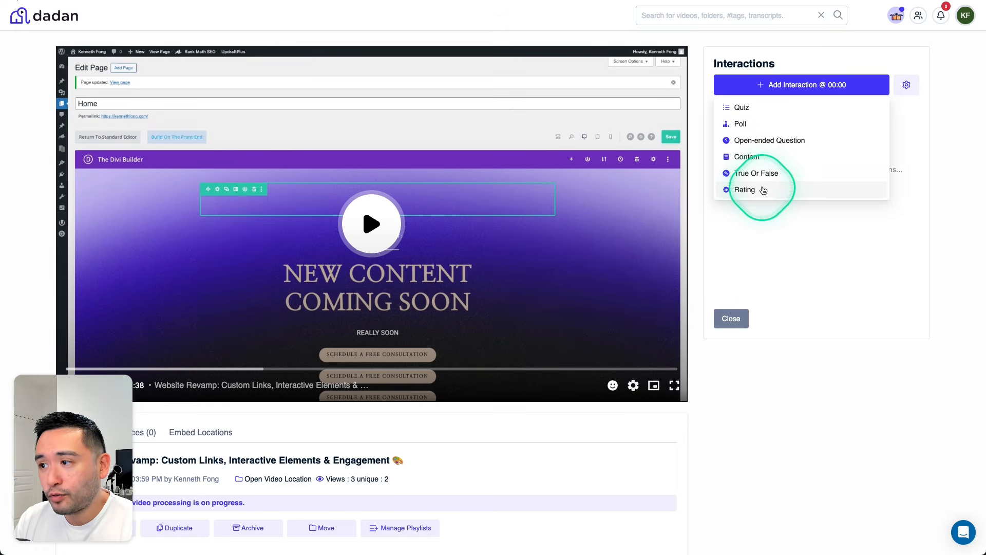
pyautogui.scroll(-1, 763, 188)
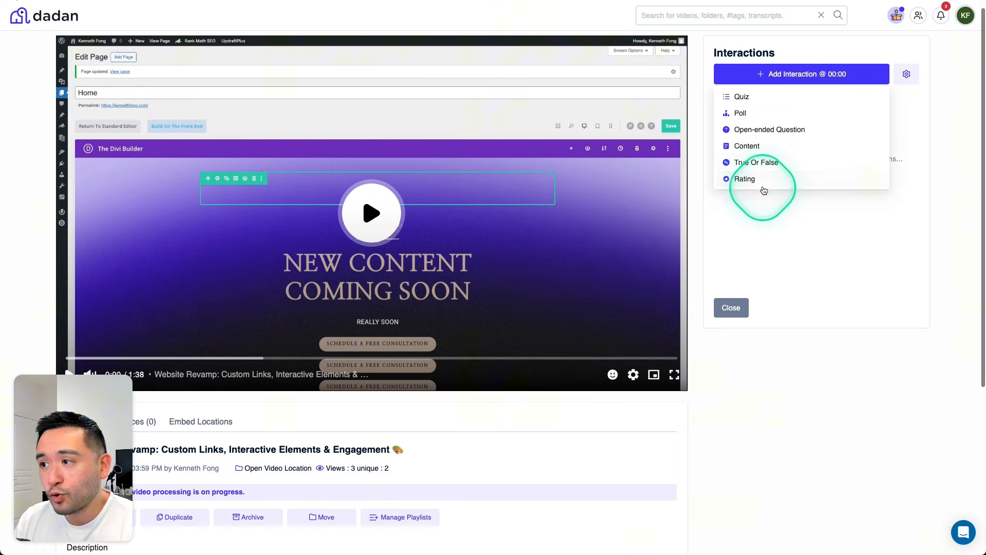
pyautogui.click(763, 104)
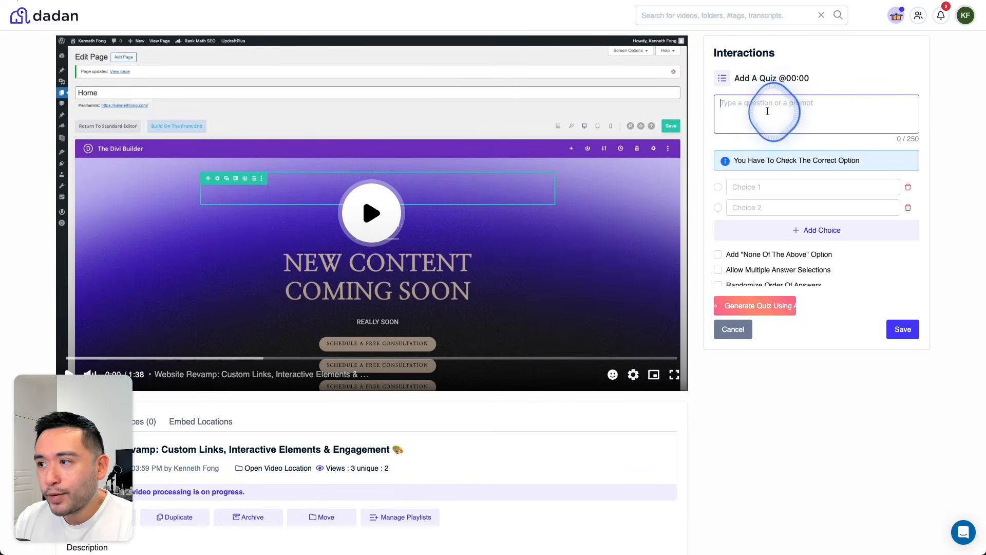
pyautogui.write('Is this Wordpress or Wix?')
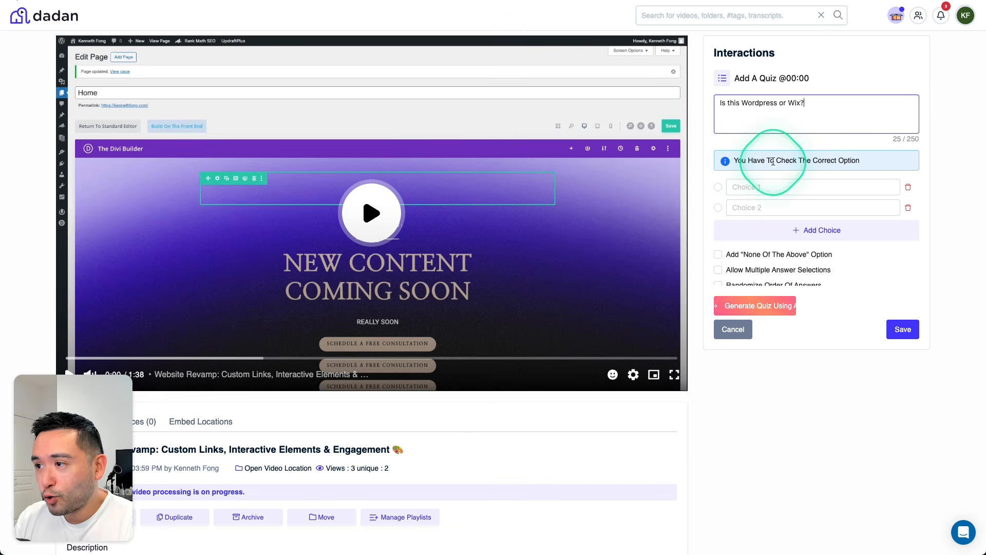
pyautogui.click(756, 186)
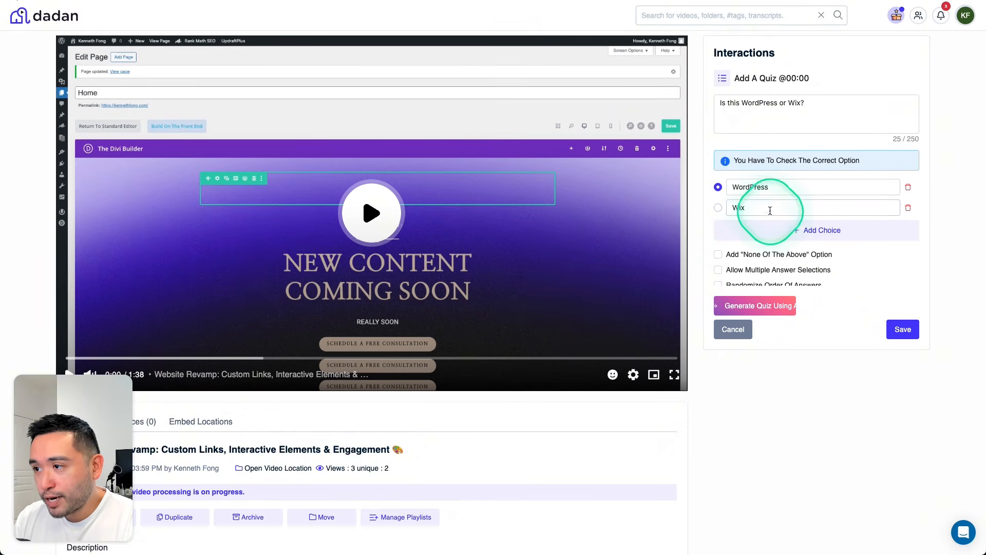
pyautogui.scroll(-1, 801, 221)
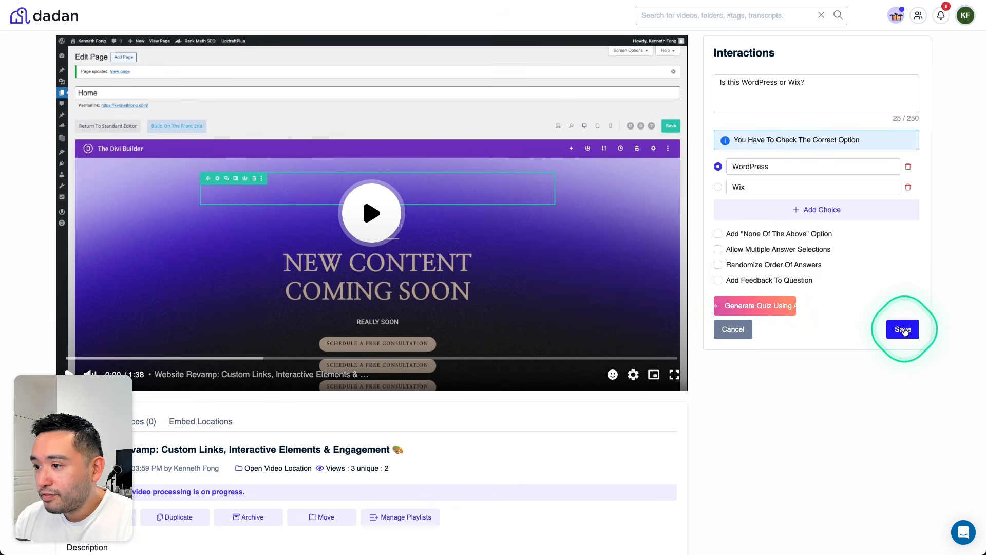
pyautogui.click(904, 331)
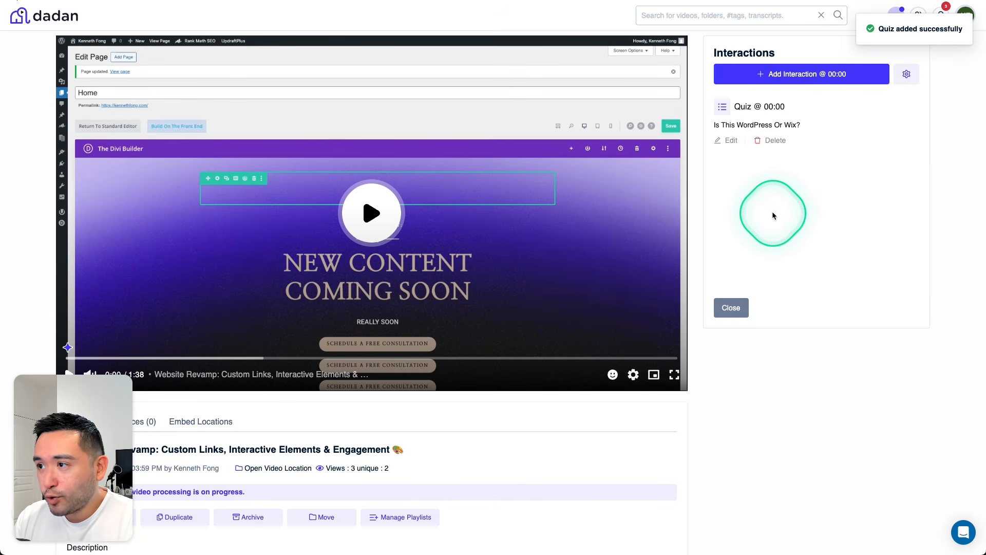
# - Open the interaction settings and review the participant identification options without changing the selection
pyautogui.click(906, 74)
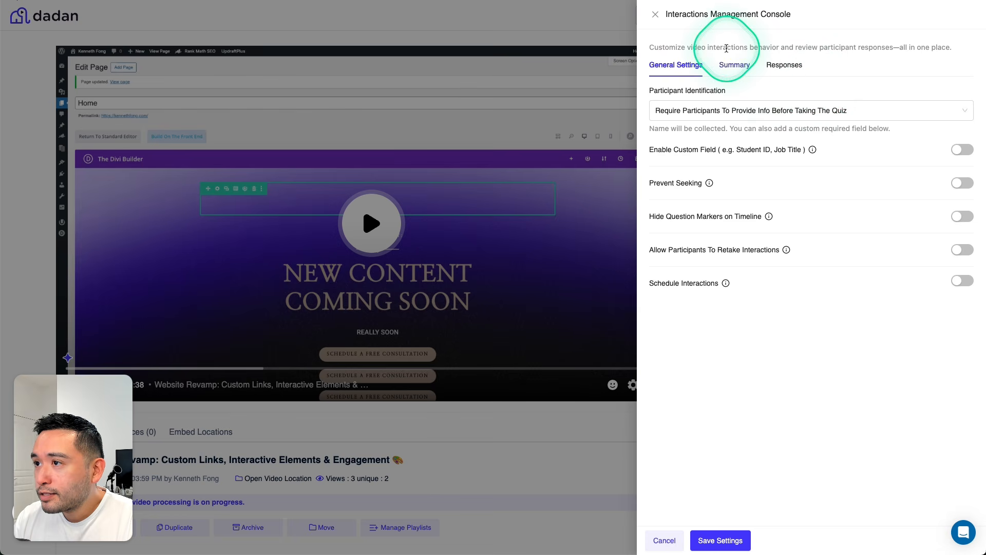
pyautogui.moveTo(714, 49); pyautogui.dragTo(819, 48)
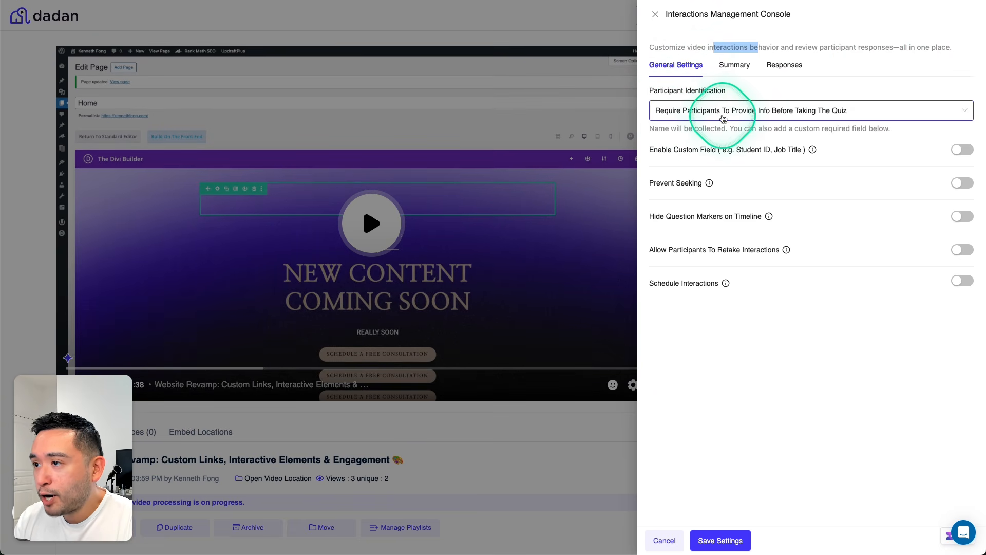
pyautogui.click(778, 112)
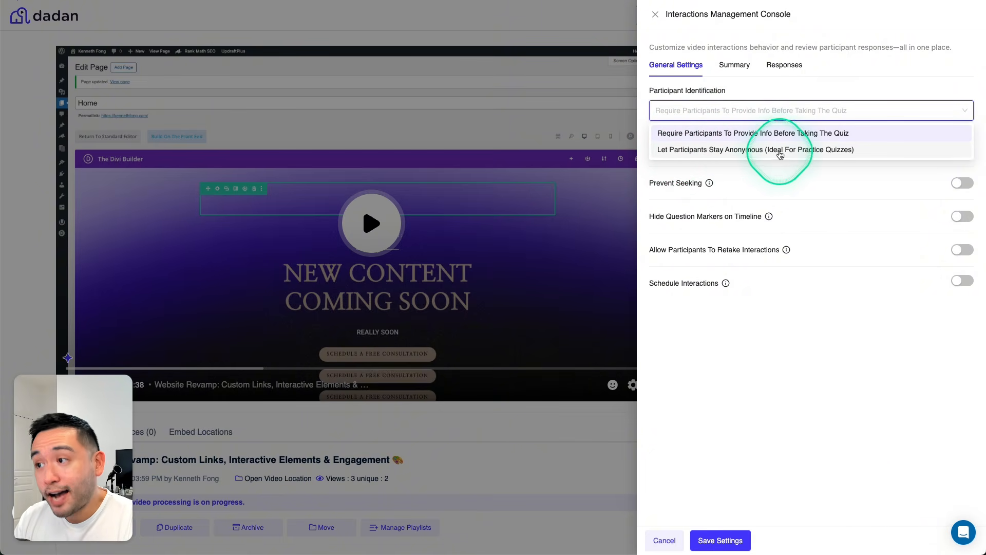
pyautogui.click(851, 80)
# - Enable a custom participant field called "Name", prevent seeking, and allow participants to retake interactions
pyautogui.click(960, 150)
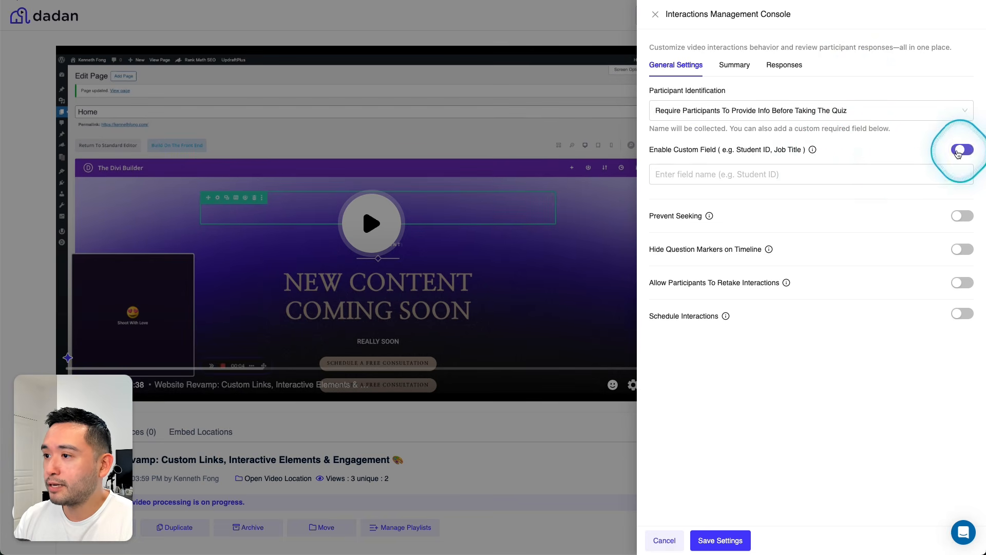
pyautogui.click(681, 176)
pyautogui.write('Name')
pyautogui.click(961, 216)
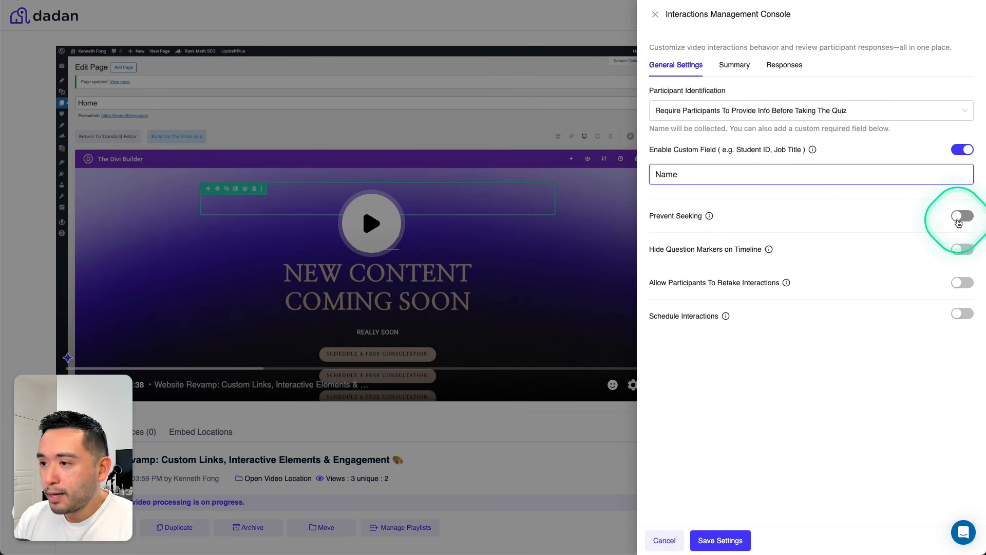
pyautogui.click(705, 265)
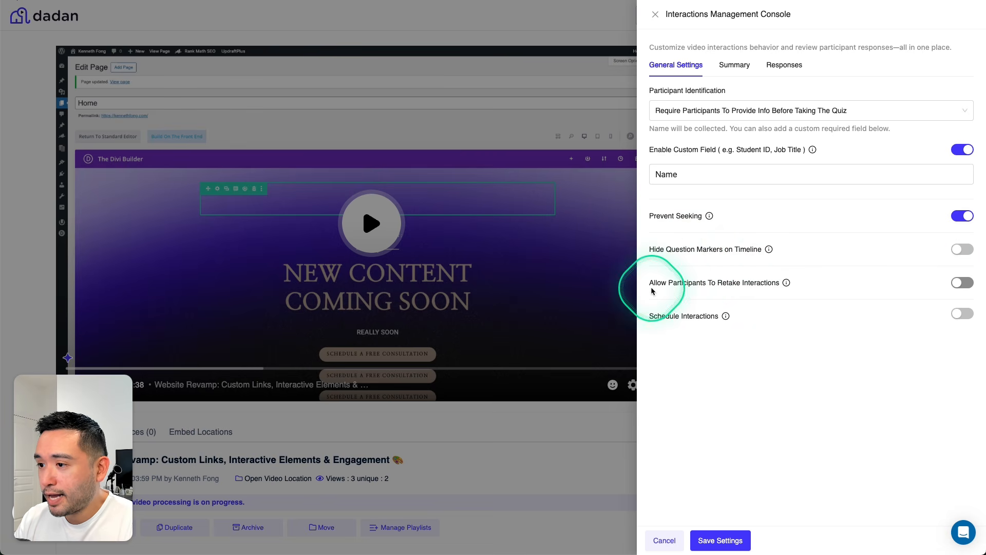
pyautogui.click(962, 284)
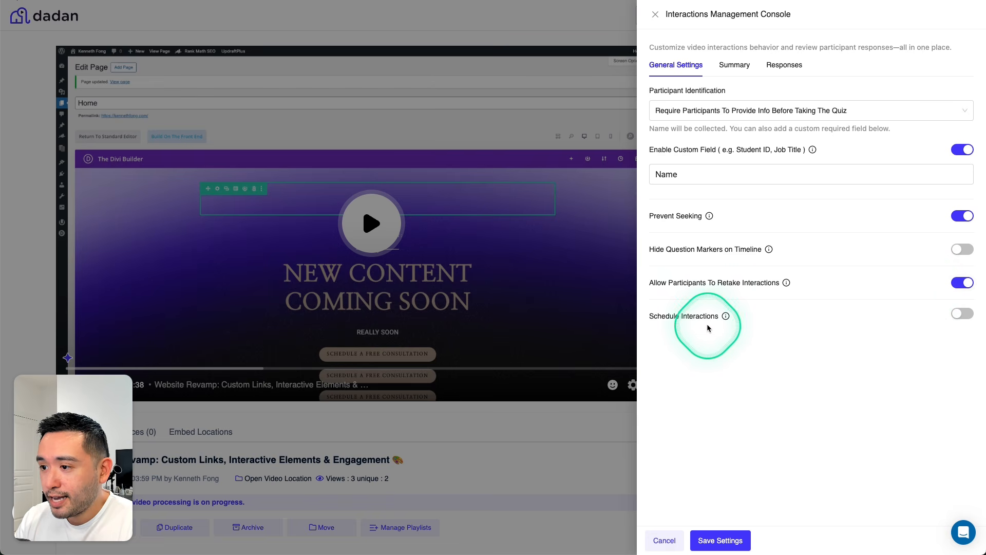
# - Try to save the settings with interaction scheduling enabled but no start or due date, and turn scheduling back off
pyautogui.click(960, 313)
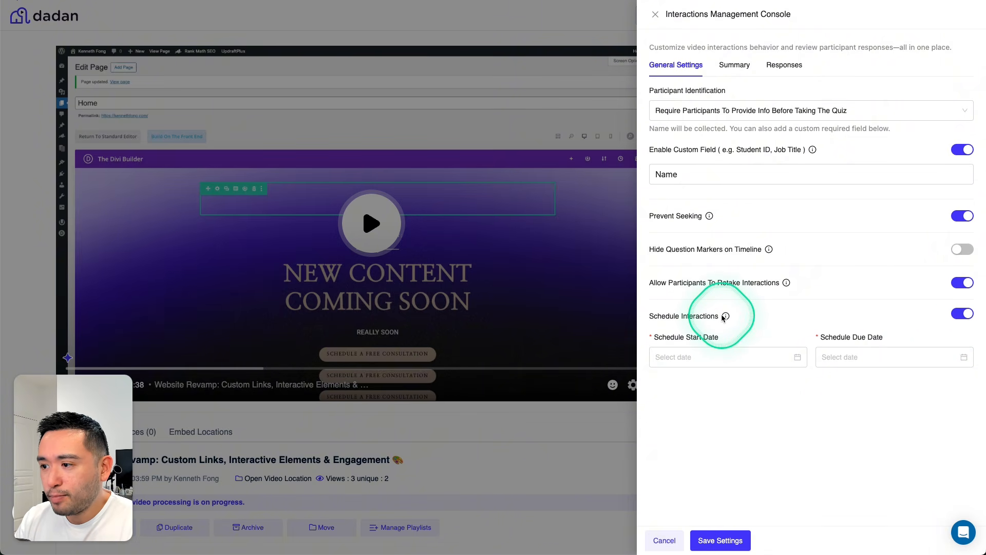
pyautogui.moveTo(726, 317)
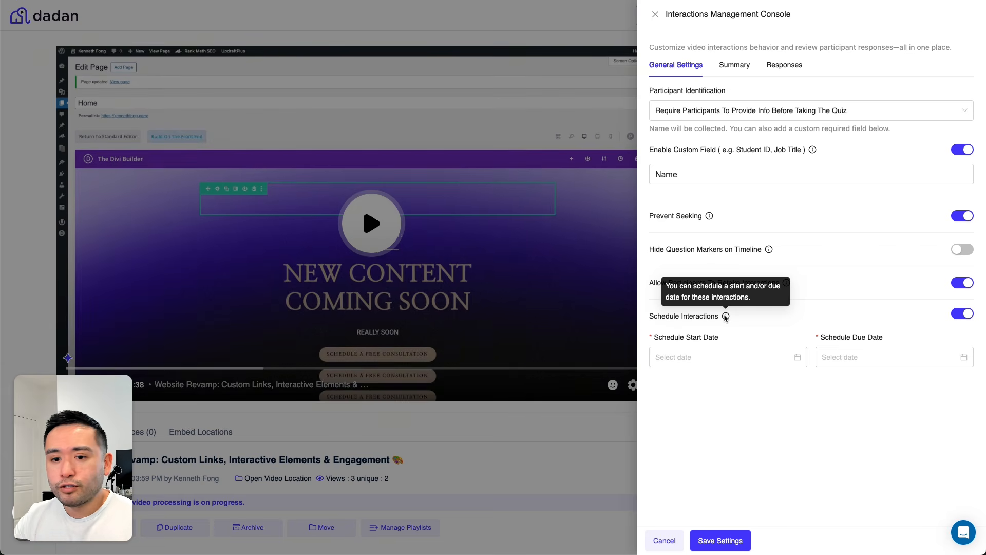
pyautogui.click(729, 470)
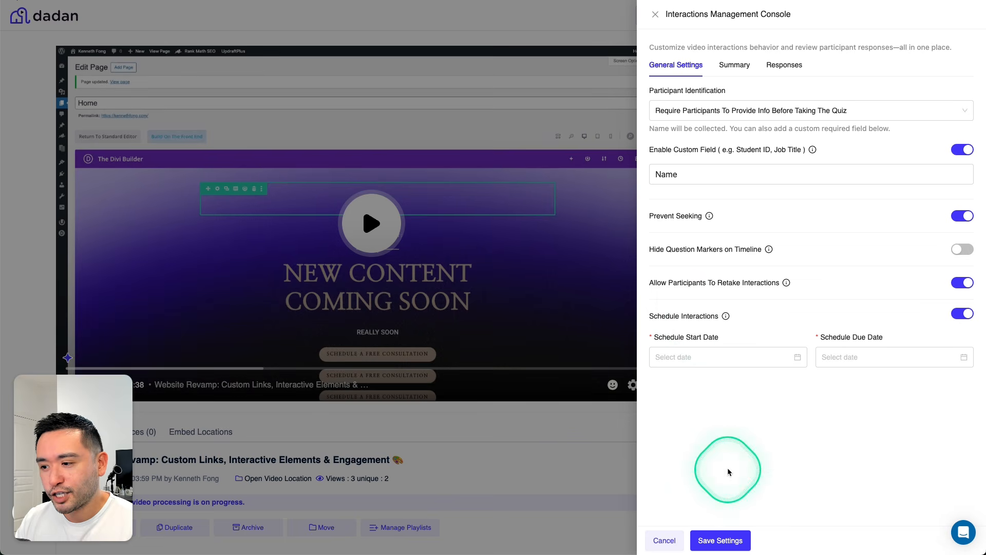
pyautogui.click(717, 540)
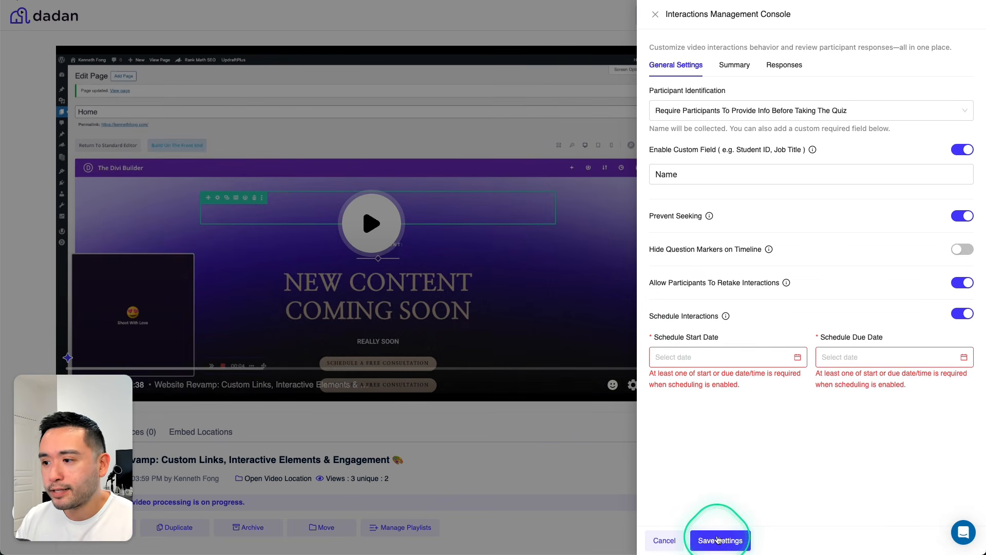
pyautogui.click(958, 315)
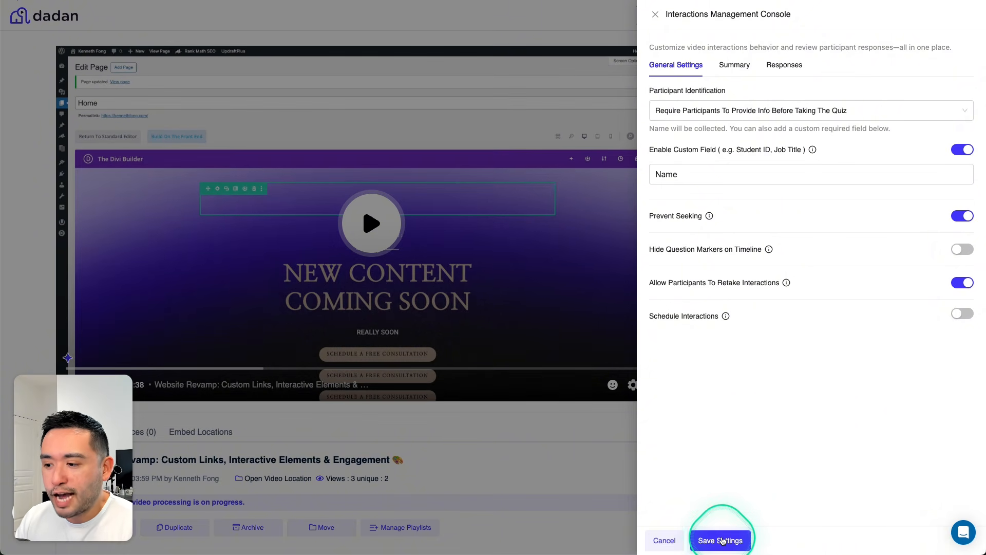
# - Save the interaction settings and close the video's interactions
pyautogui.click(721, 540)
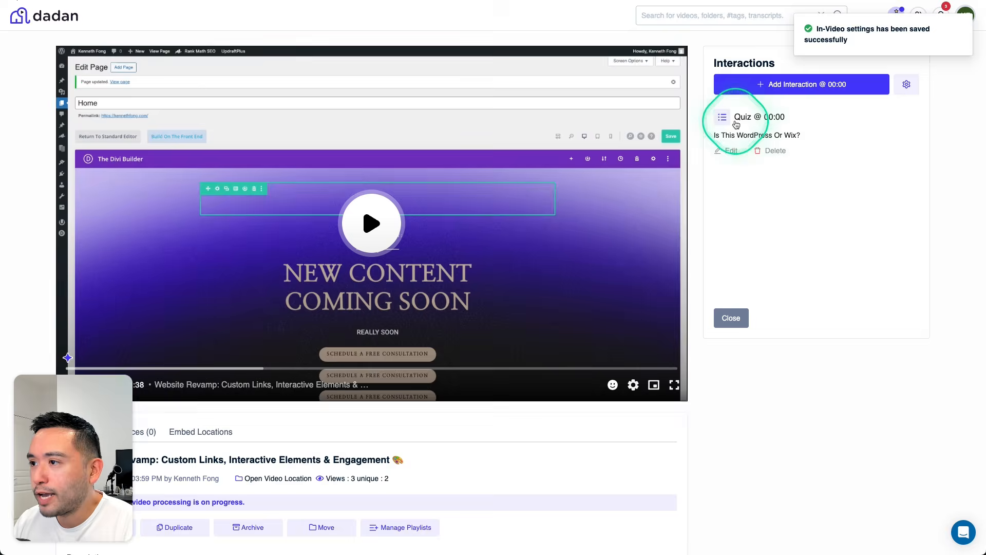
pyautogui.click(727, 322)
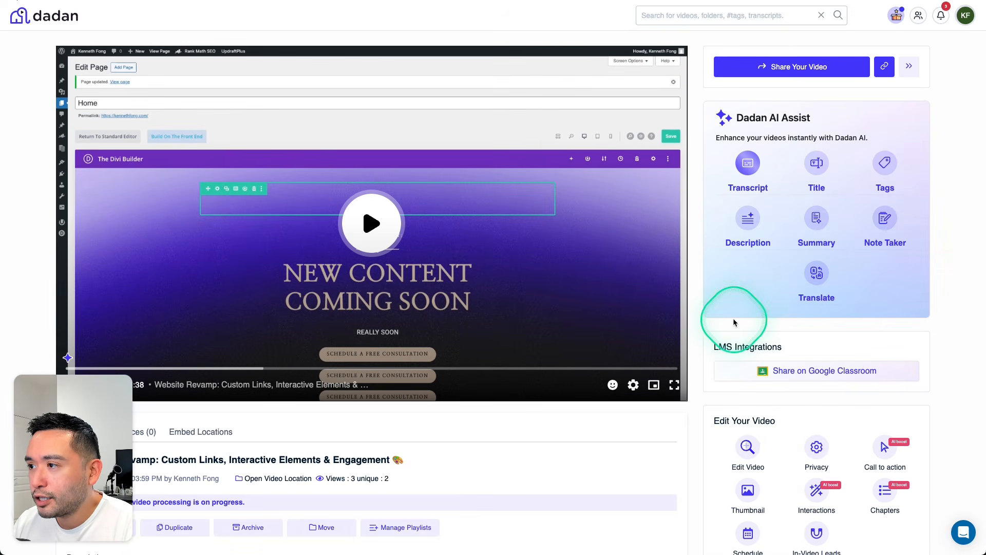
# - Add a video chapter at 00:45 named "Editing homepage" and save the chapters
pyautogui.scroll(-2, 827, 347)
pyautogui.click(882, 374)
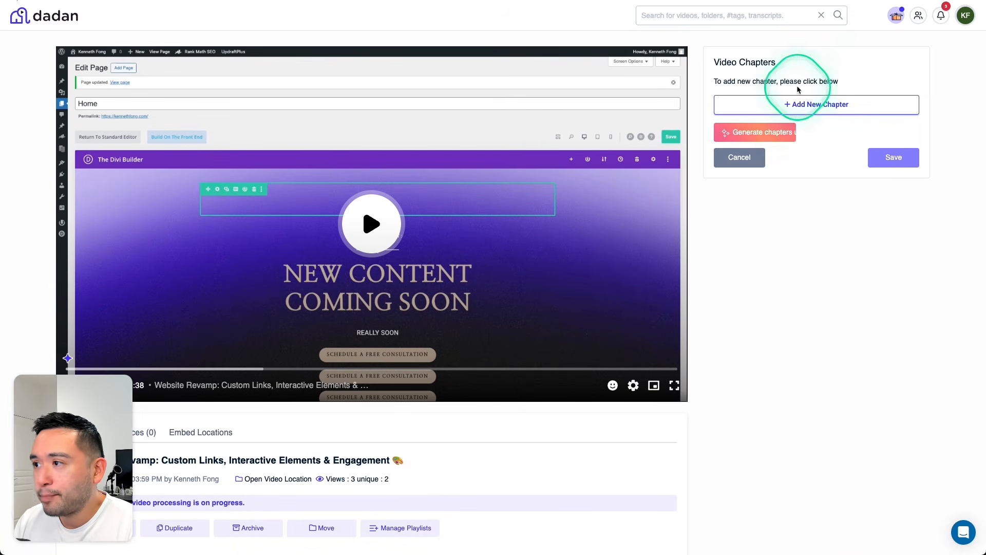
pyautogui.click(818, 106)
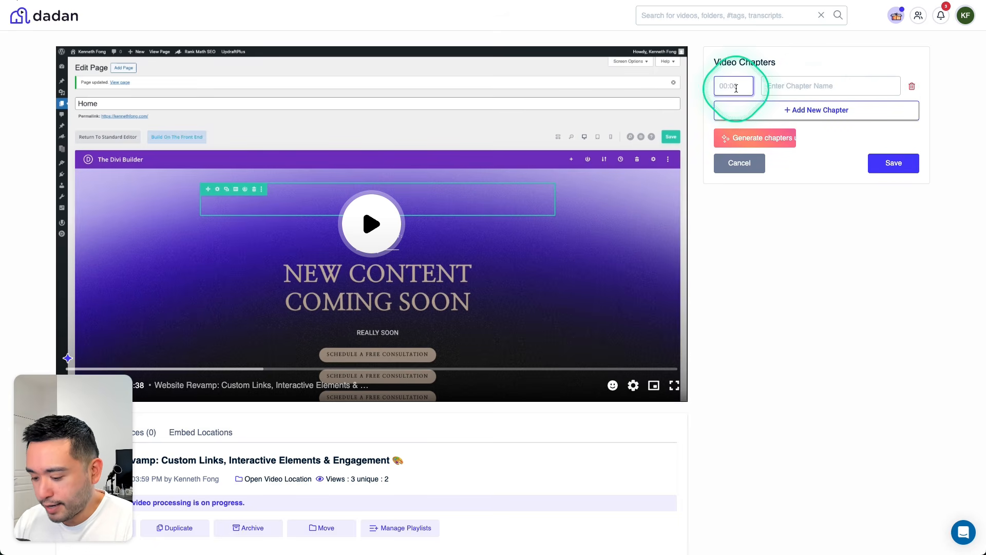
pyautogui.write('00:45')
pyautogui.click(841, 88)
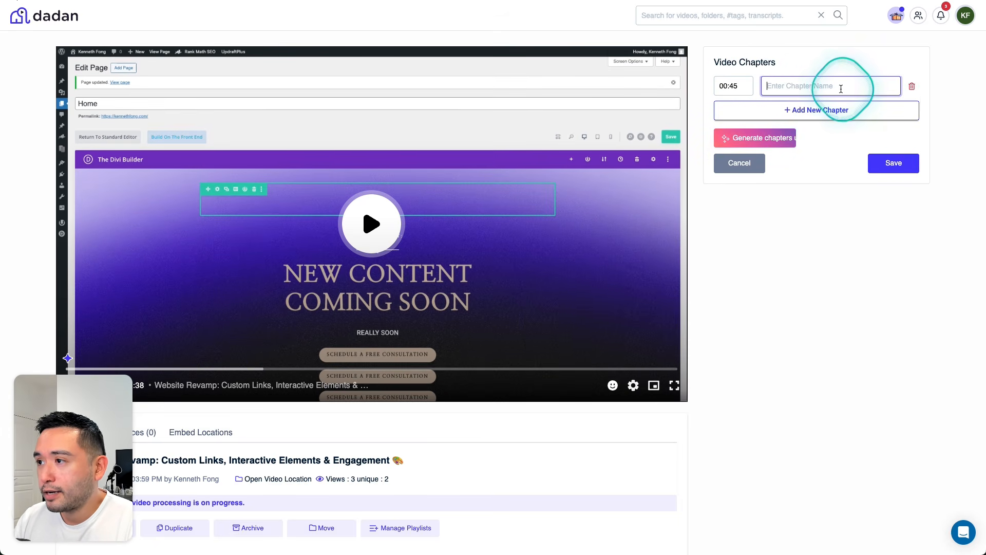
pyautogui.write('Editing homepa')
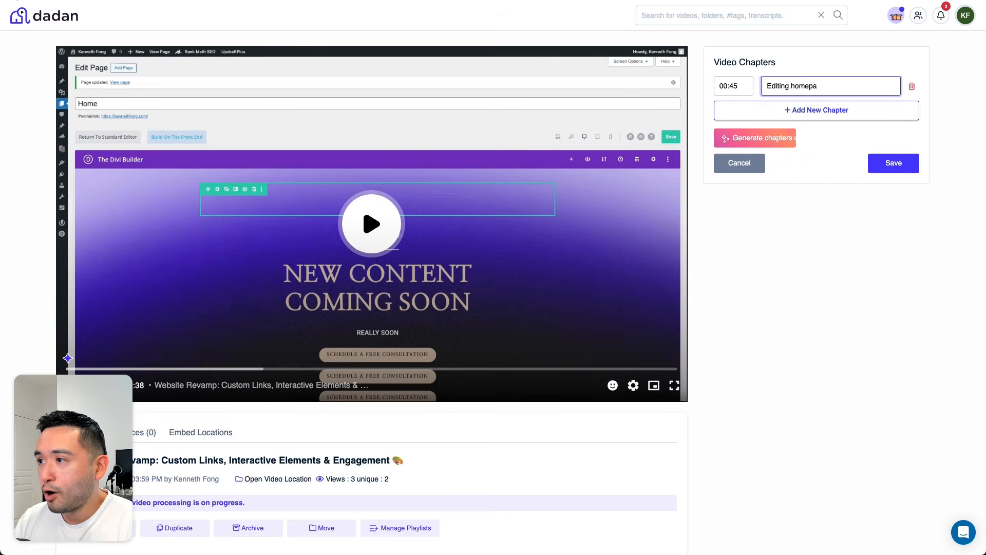
pyautogui.write('ge')
pyautogui.click(893, 163)
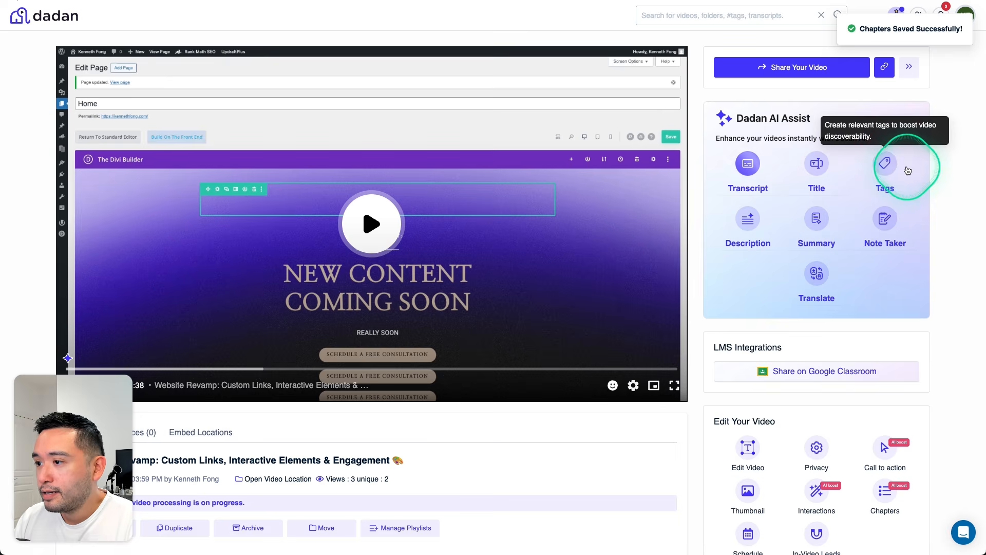
# - Try enabling the video's publishing schedule, turn it back off, and cancel without setting any dates
pyautogui.click(812, 357)
pyautogui.scroll(-5, 822, 349)
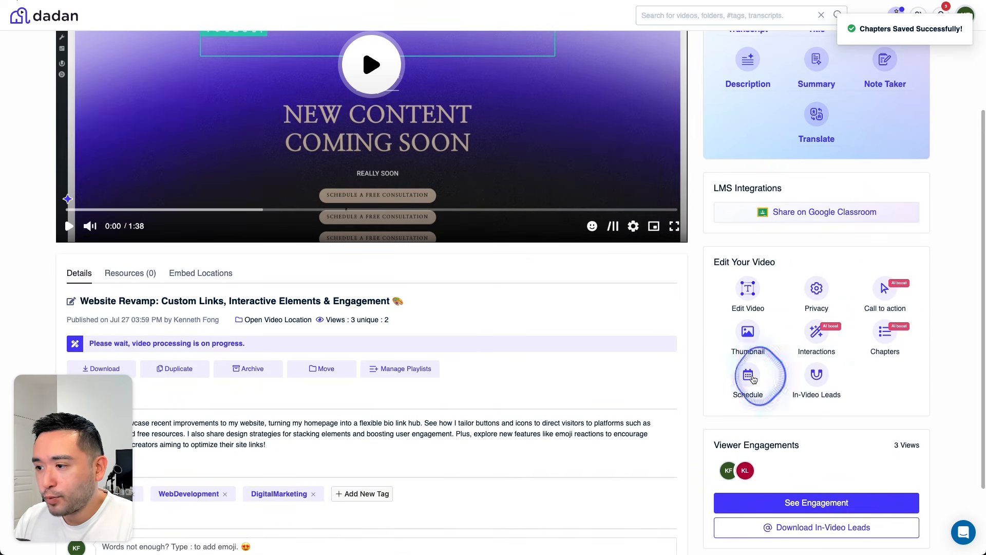
pyautogui.click(752, 377)
pyautogui.click(785, 79)
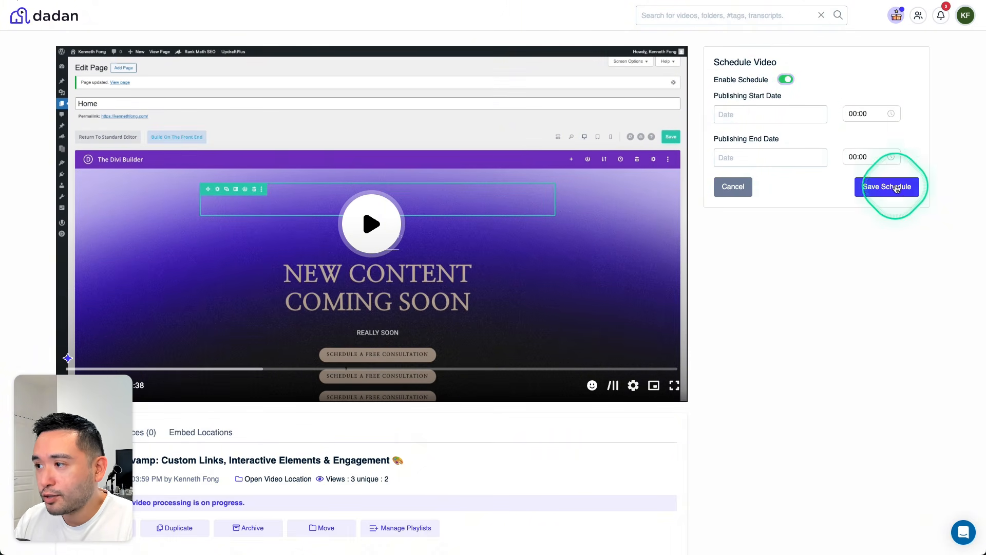
pyautogui.click(785, 80)
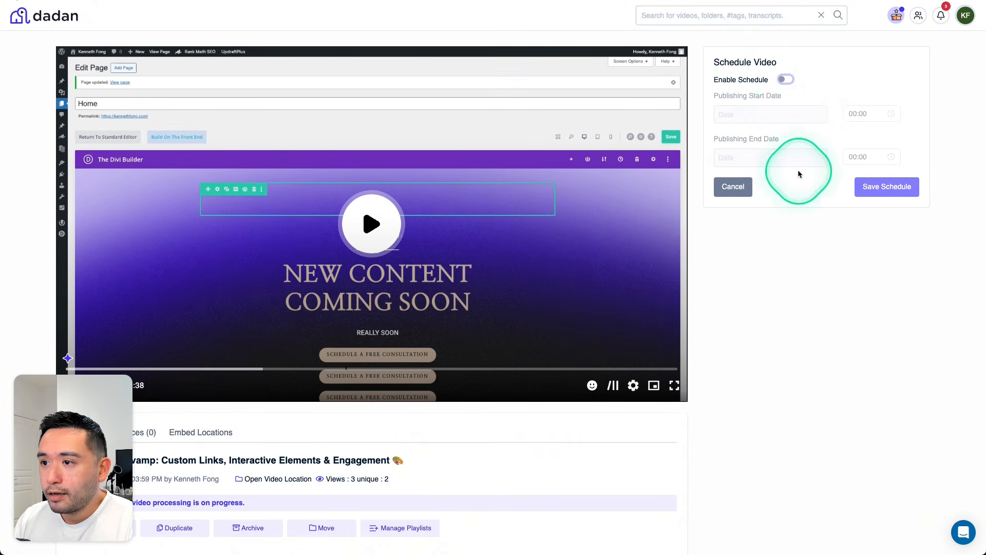
pyautogui.click(731, 196)
# - Enable in-video leads for the video and set the form's top text to "Learn more about my WordPress website!"
pyautogui.scroll(-2, 829, 257)
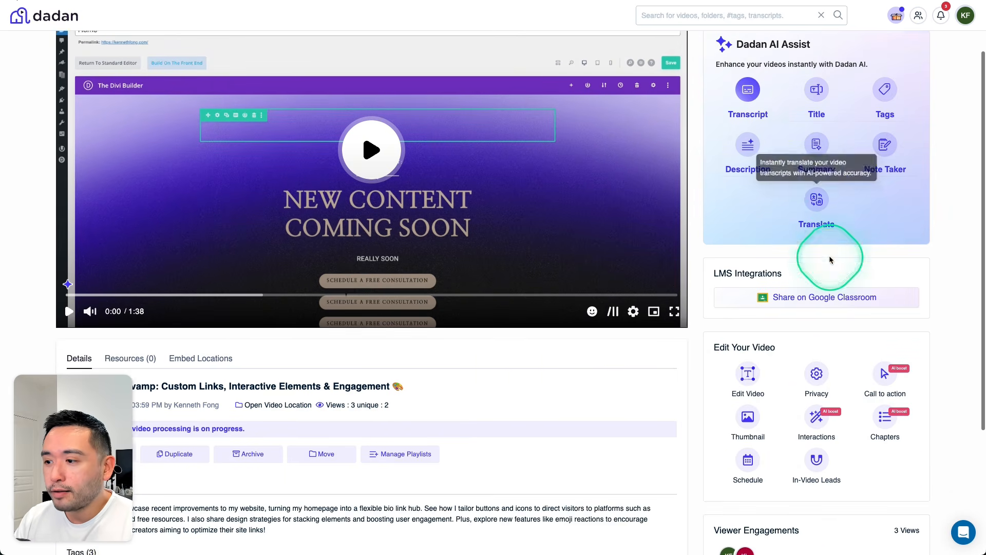
pyautogui.scroll(-5, 829, 255)
pyautogui.click(813, 283)
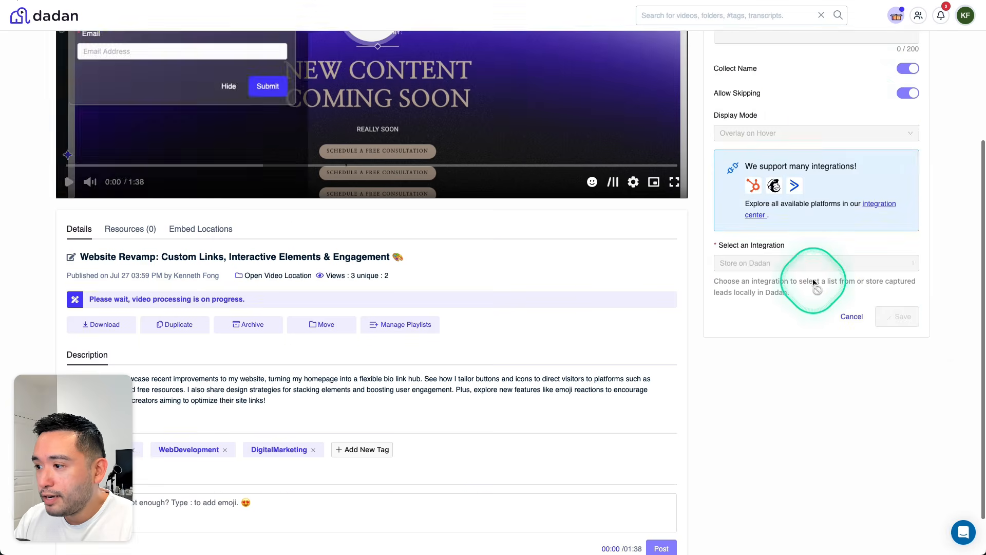
pyautogui.scroll(5, 813, 282)
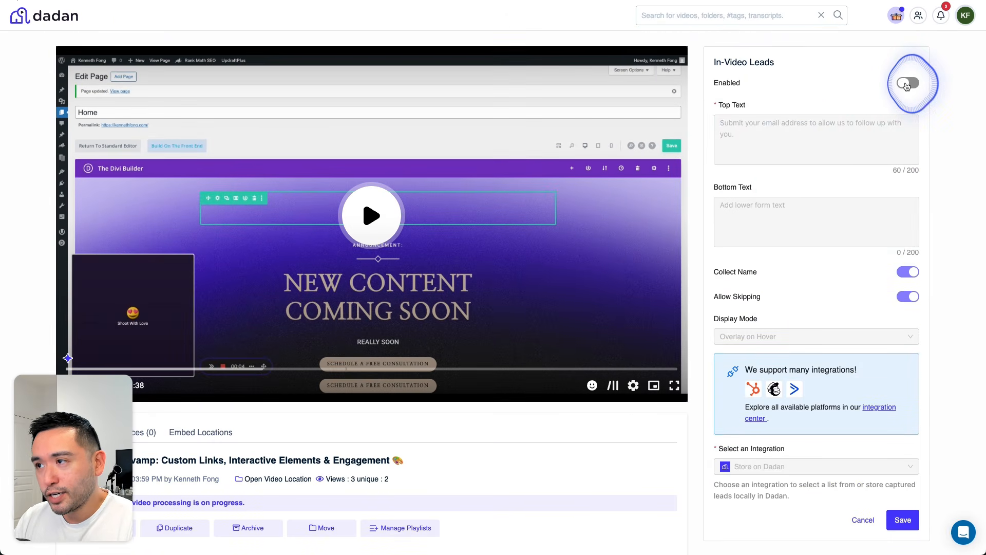
pyautogui.click(906, 85)
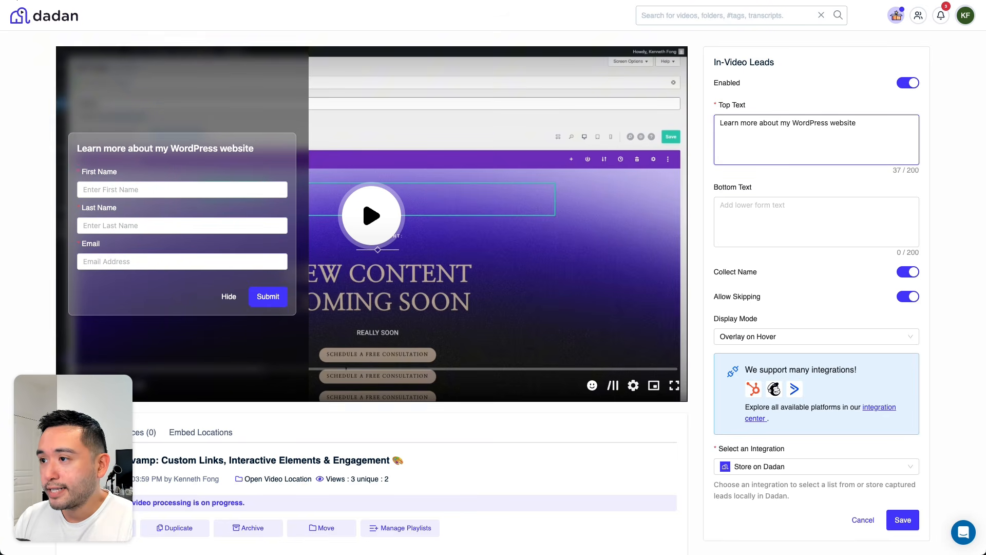
pyautogui.write('!')
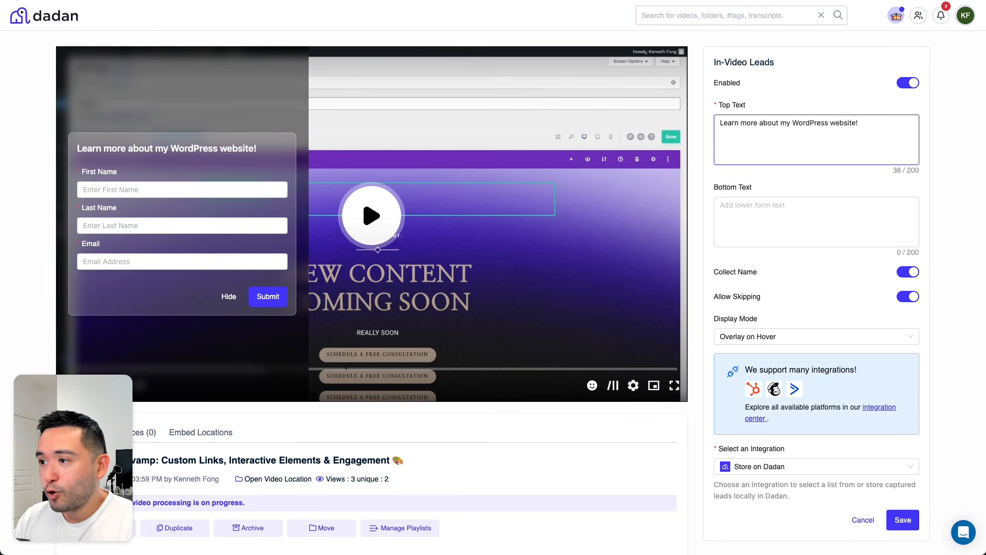
# - Set the lead form's bottom text to "We will not share your info."
pyautogui.click(789, 206)
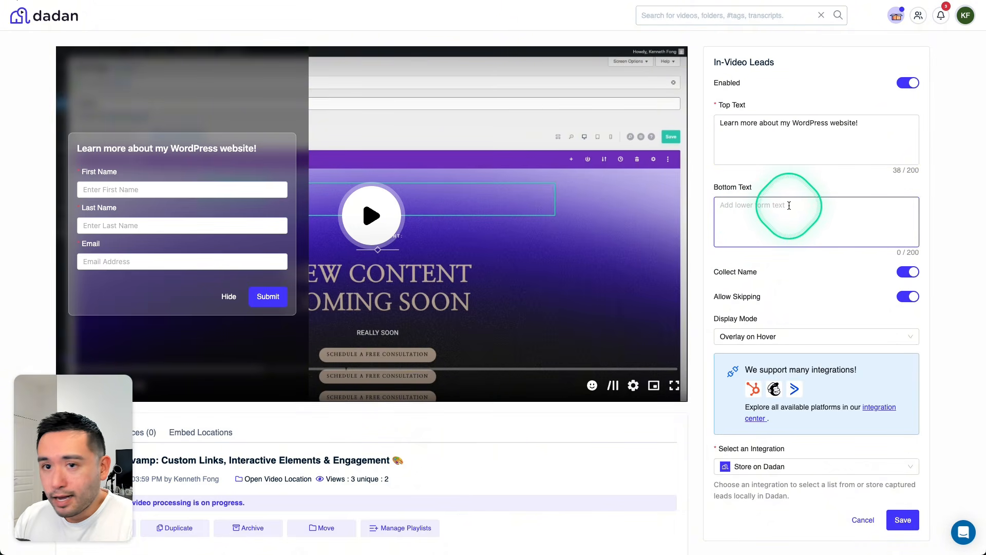
pyautogui.write('We will not share your info')
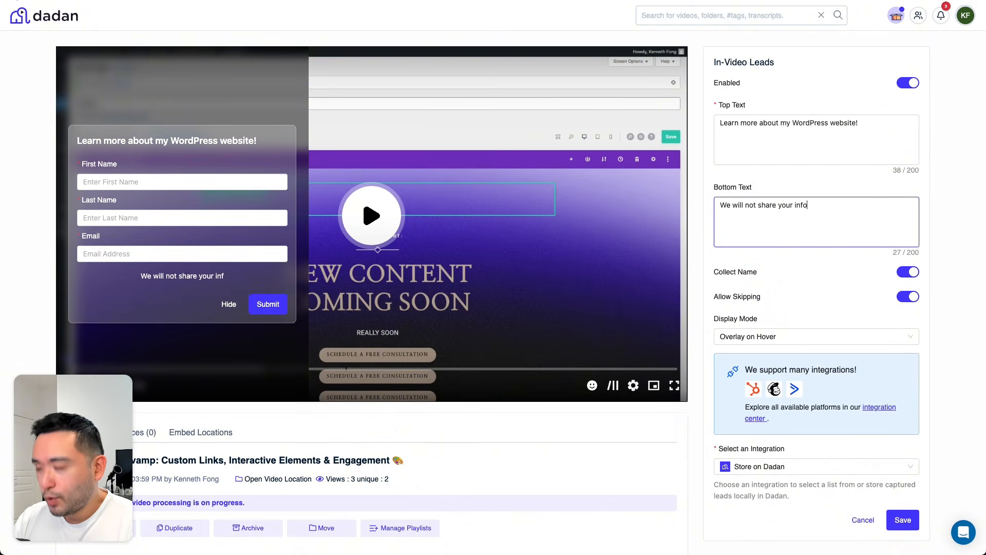
pyautogui.write('.')
pyautogui.click(836, 235)
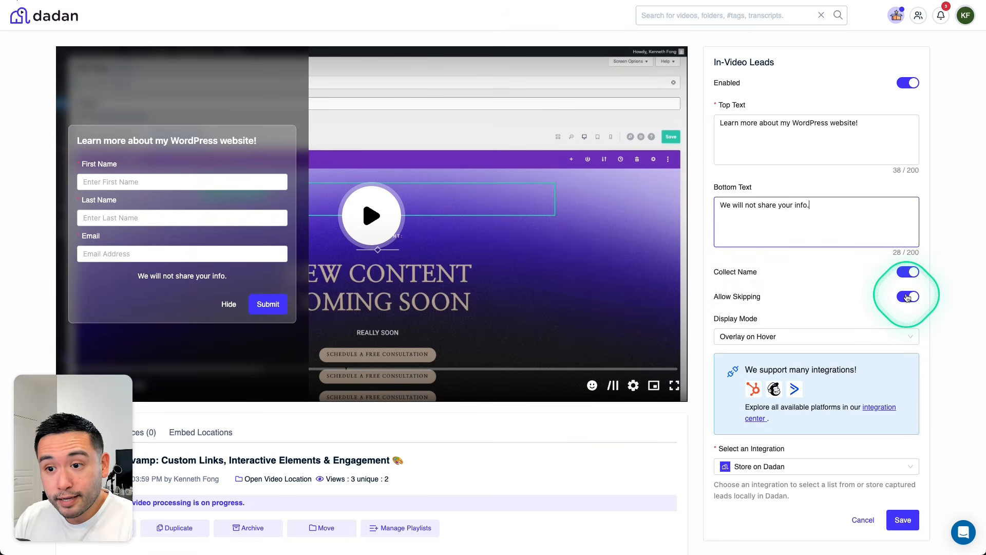
# - Set the lead form's display mode to Pause Video at 00:00:05 and keep Store on Dadan as the integration
pyautogui.scroll(-1, 907, 298)
pyautogui.click(759, 303)
pyautogui.click(752, 321)
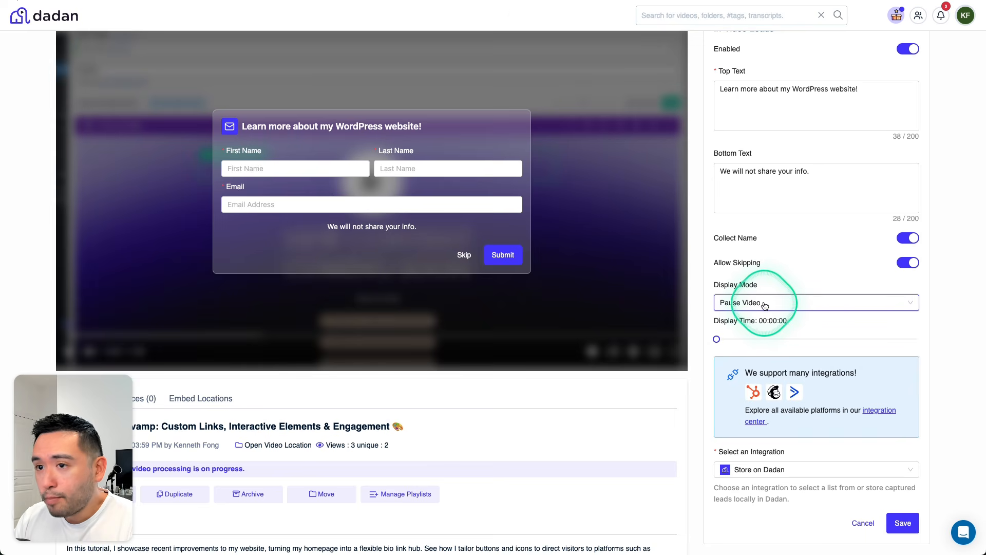
pyautogui.click(793, 304)
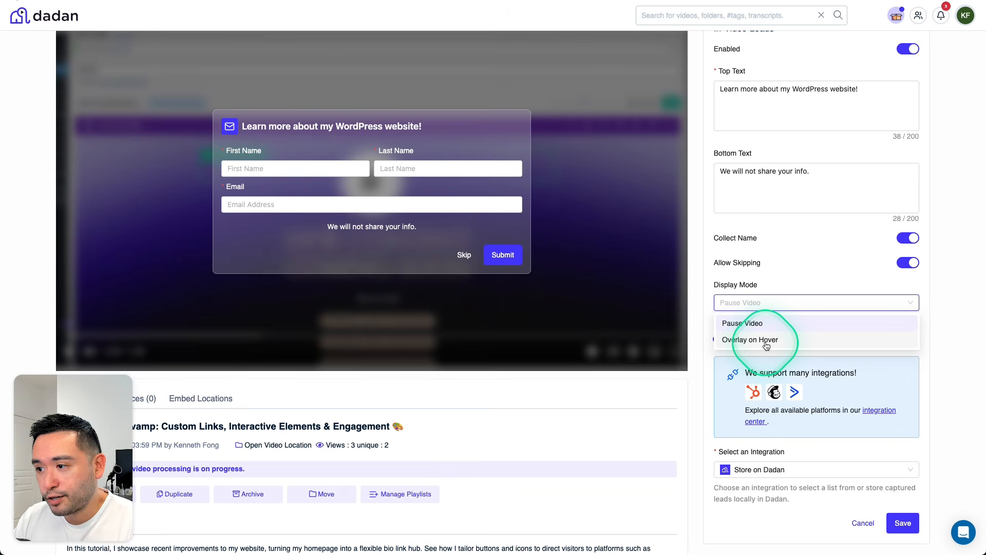
pyautogui.click(766, 274)
pyautogui.scroll(-1, 820, 306)
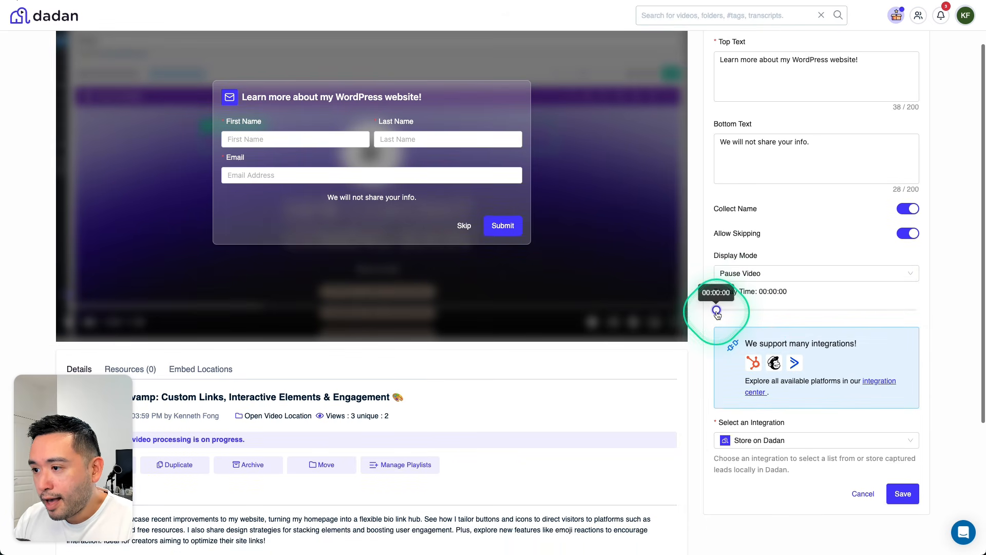
pyautogui.moveTo(716, 310); pyautogui.dragTo(727, 311)
pyautogui.scroll(-1, 778, 308)
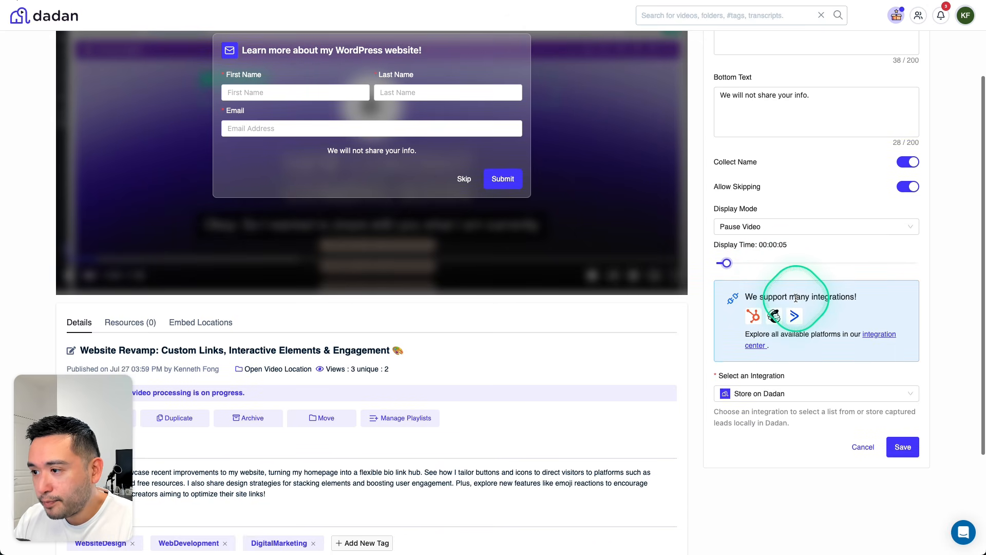
pyautogui.click(767, 391)
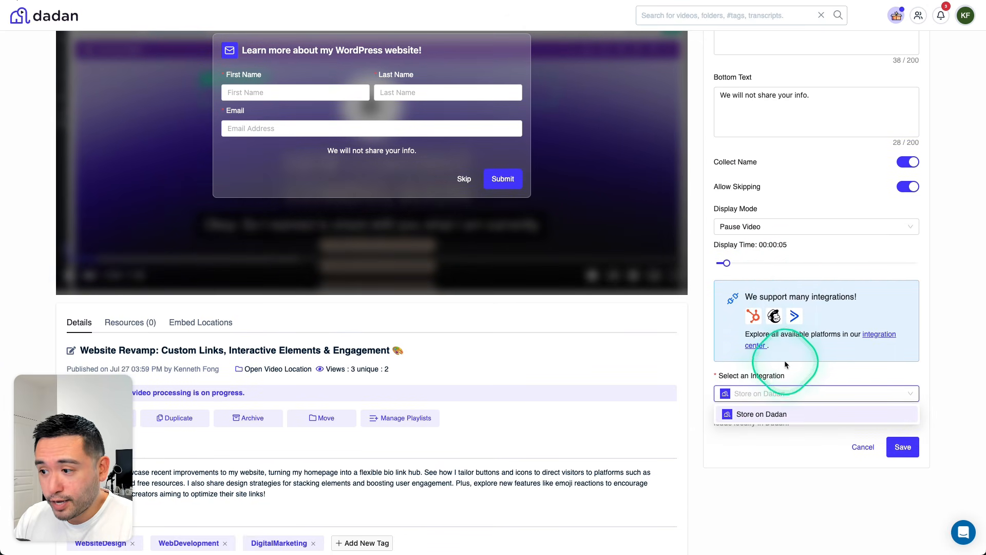
pyautogui.click(803, 394)
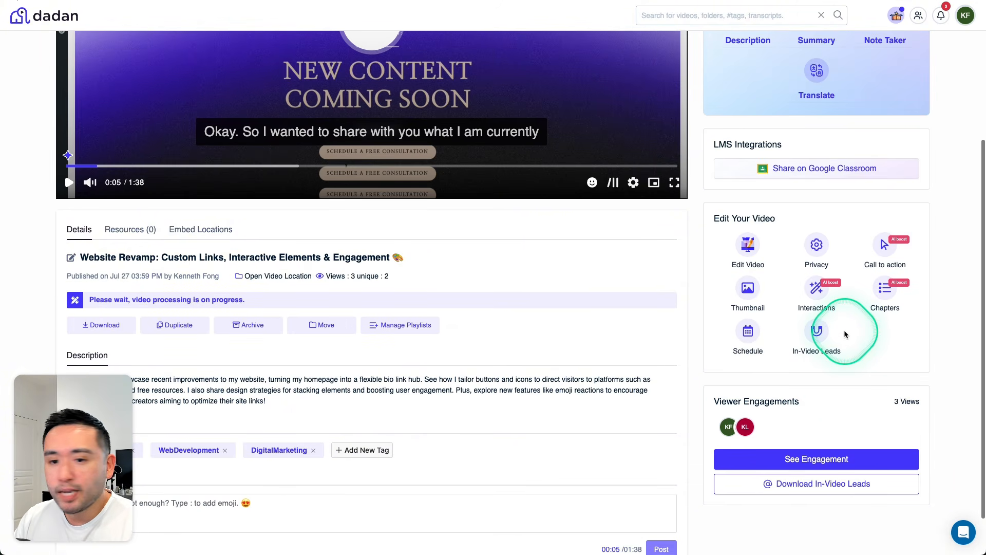
# - Open the video's sharing options and review the share link's comment privacy, password and expiration settings
pyautogui.scroll(3, 843, 329)
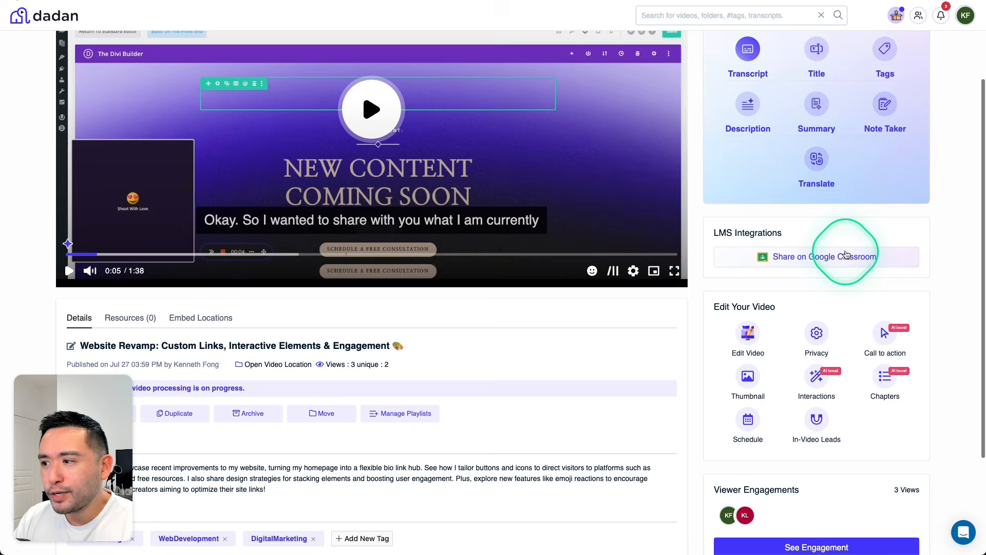
pyautogui.scroll(3, 843, 257)
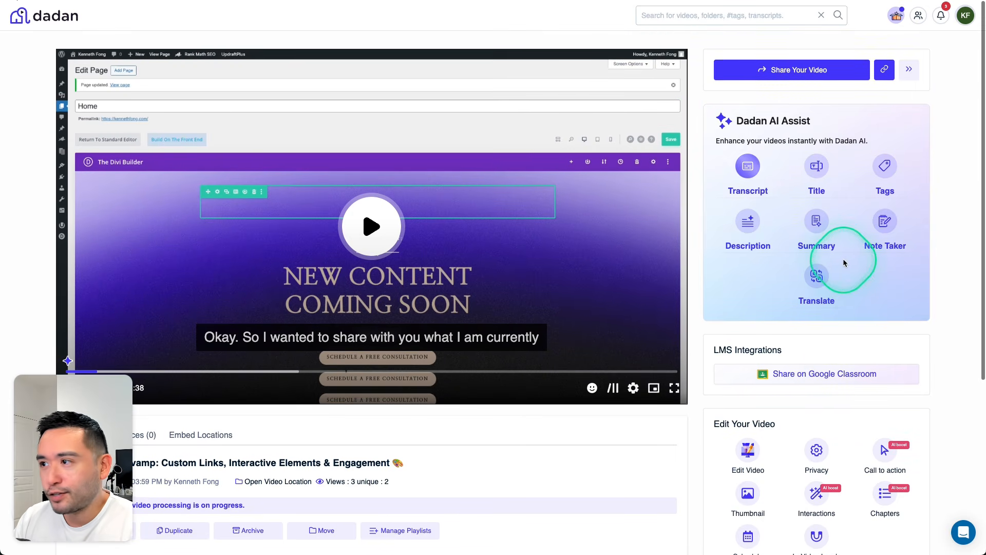
pyautogui.scroll(-8, 837, 334)
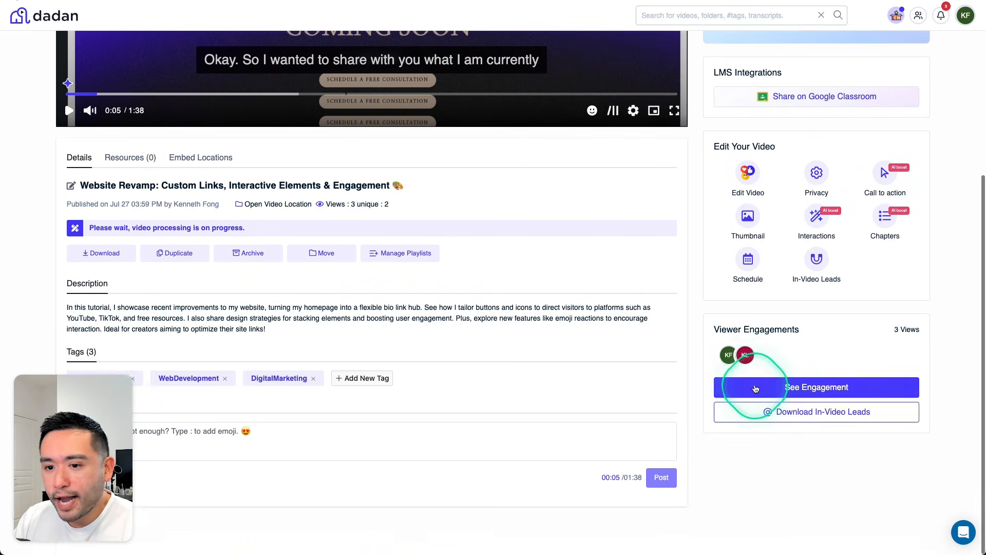
pyautogui.scroll(8, 781, 451)
pyautogui.click(778, 69)
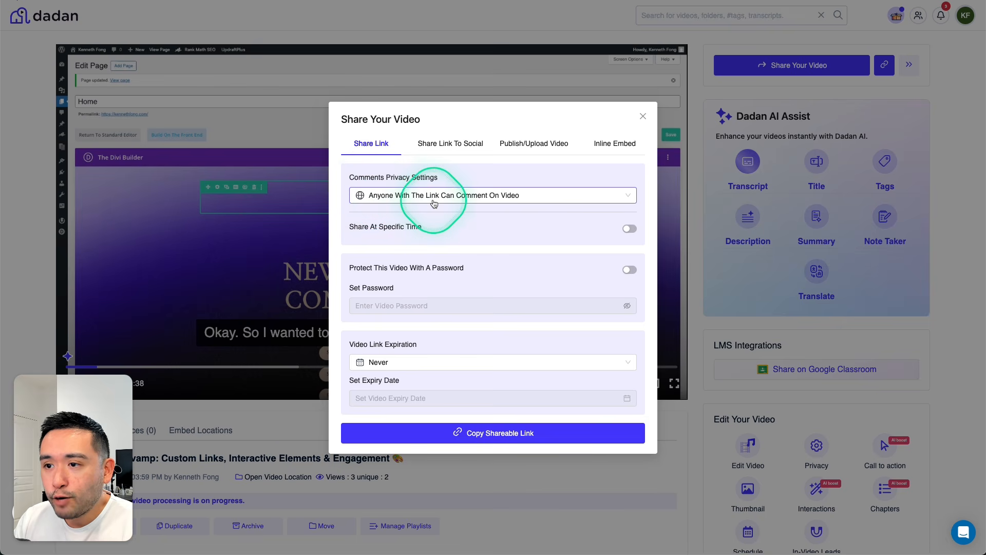
pyautogui.click(467, 200)
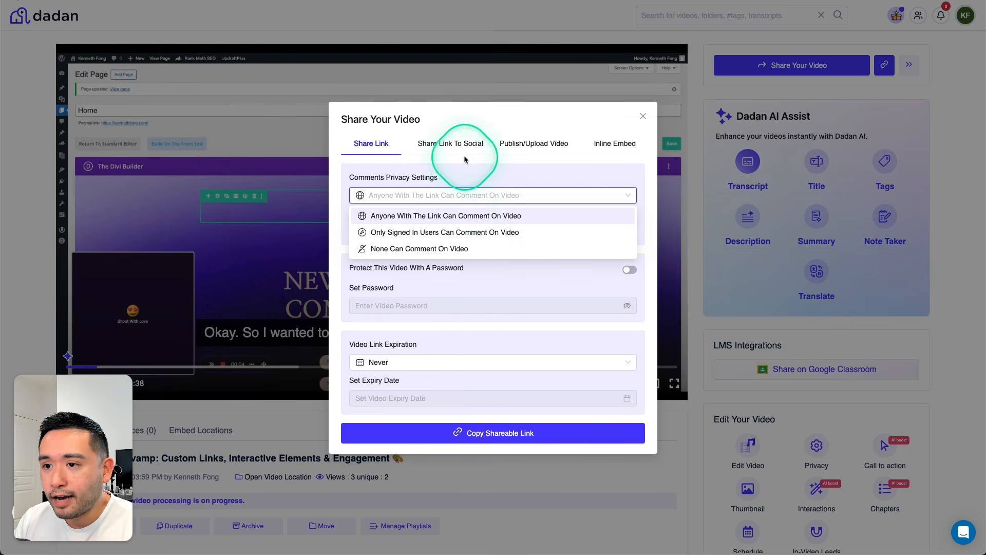
pyautogui.click(404, 289)
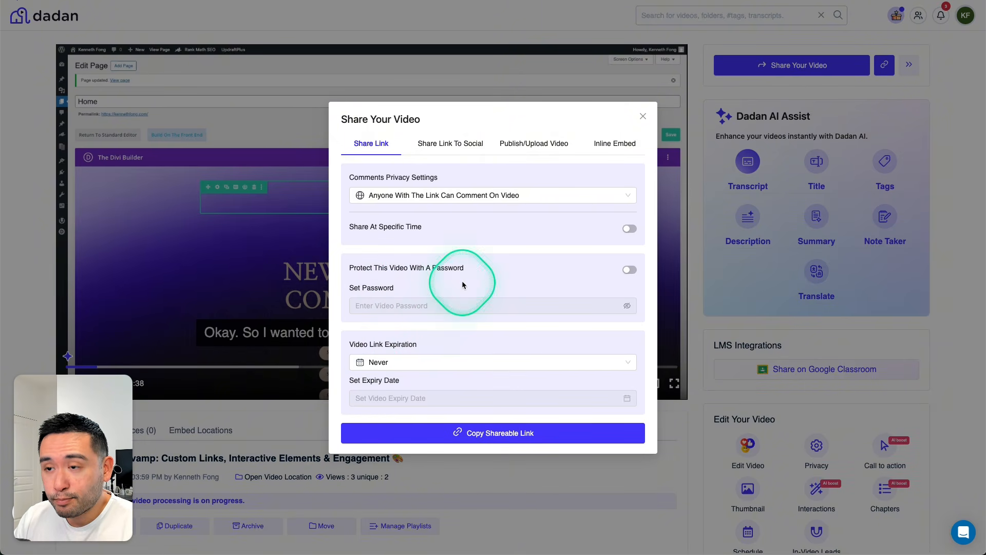
# - Review the social sharing, publishing and inline embed options, and copy the thumbnail code for email sharing
pyautogui.click(462, 149)
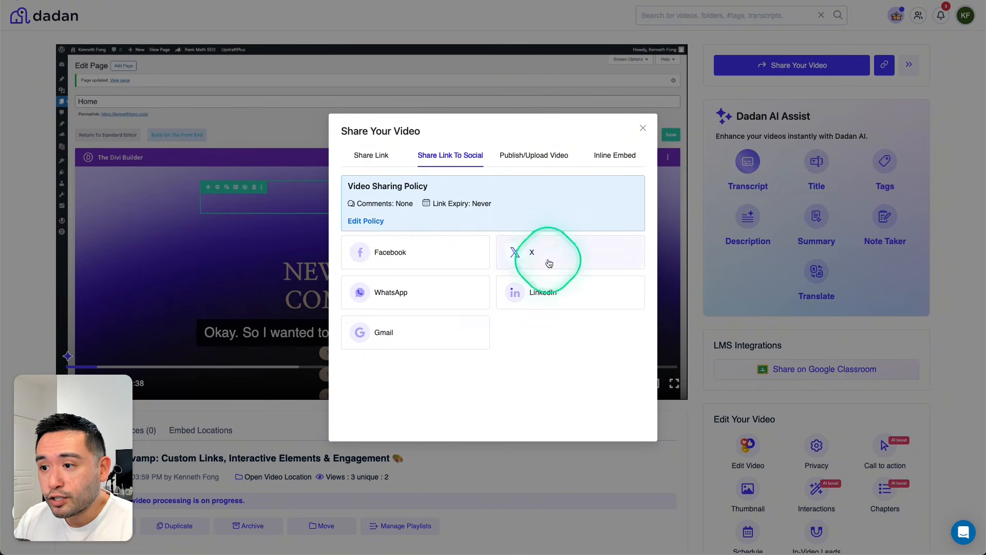
pyautogui.click(521, 163)
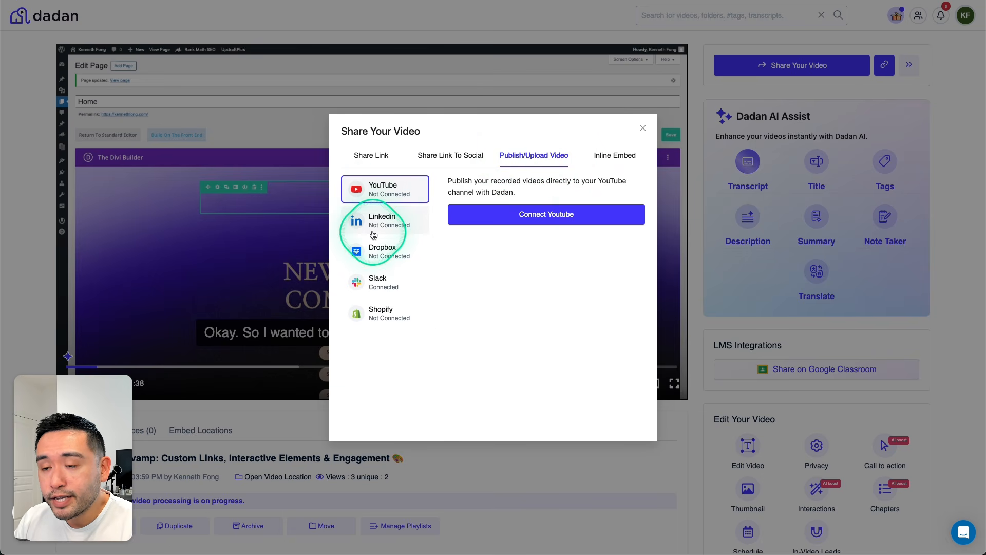
pyautogui.click(615, 157)
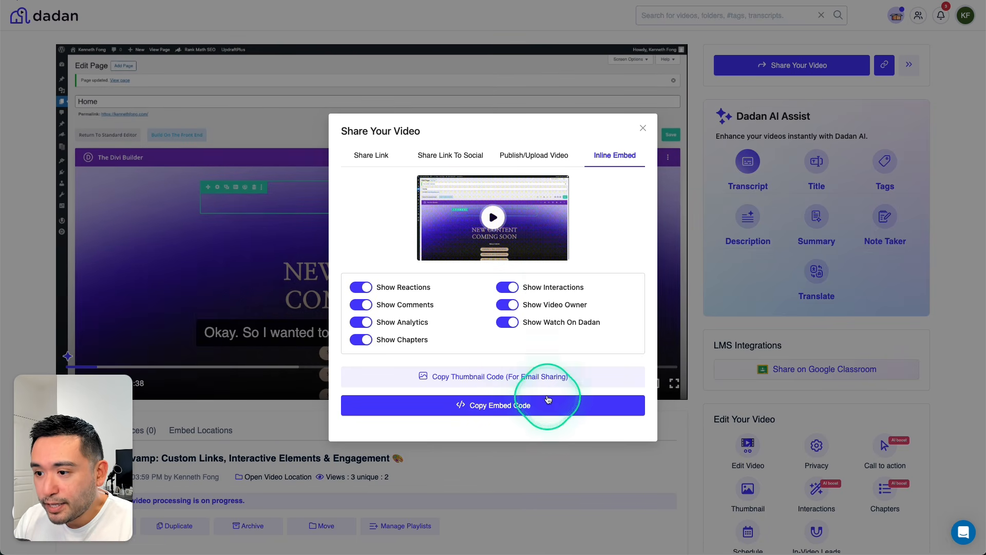
pyautogui.click(521, 380)
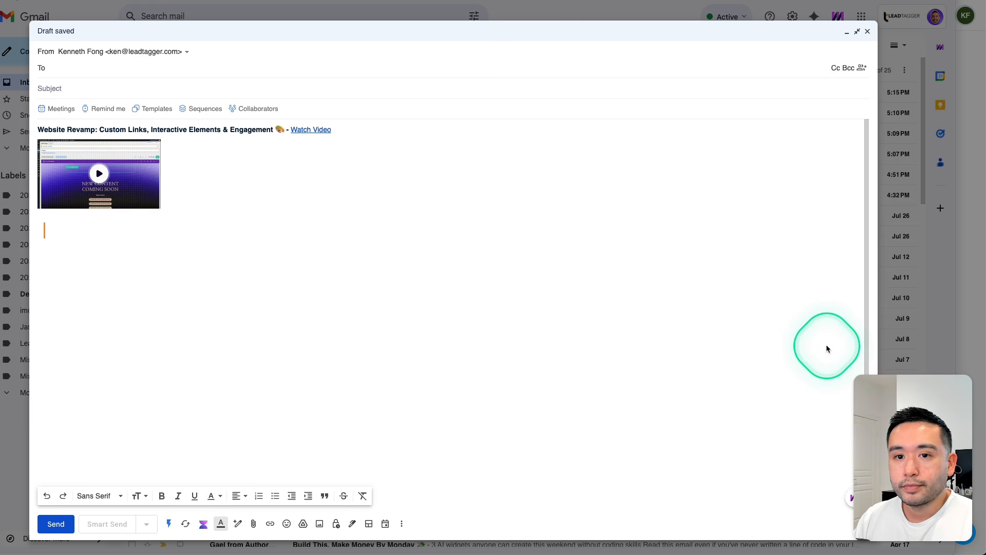
# - In the Gmail draft, check the embedded video thumbnail and the "Watch Video" link, and open the linked video
pyautogui.click(249, 253)
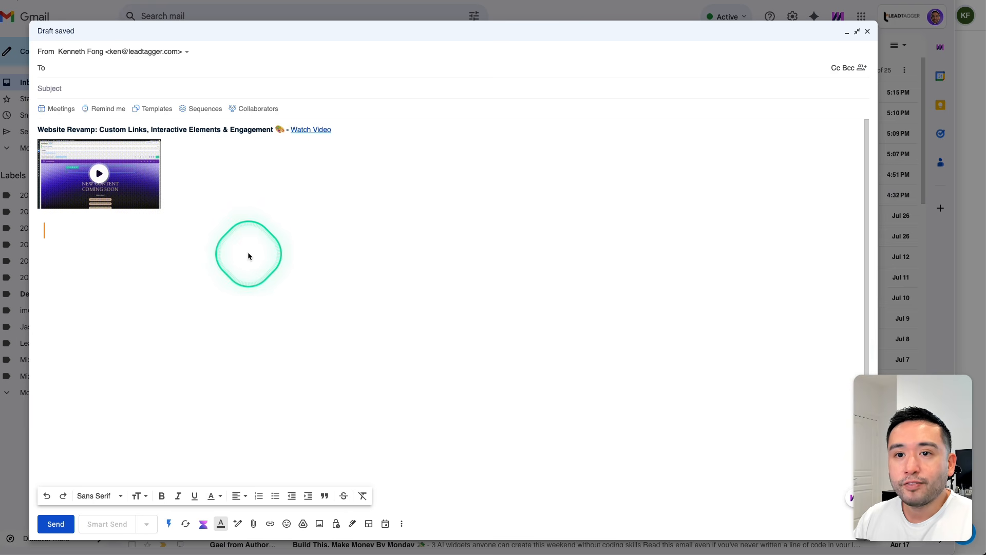
pyautogui.click(100, 157)
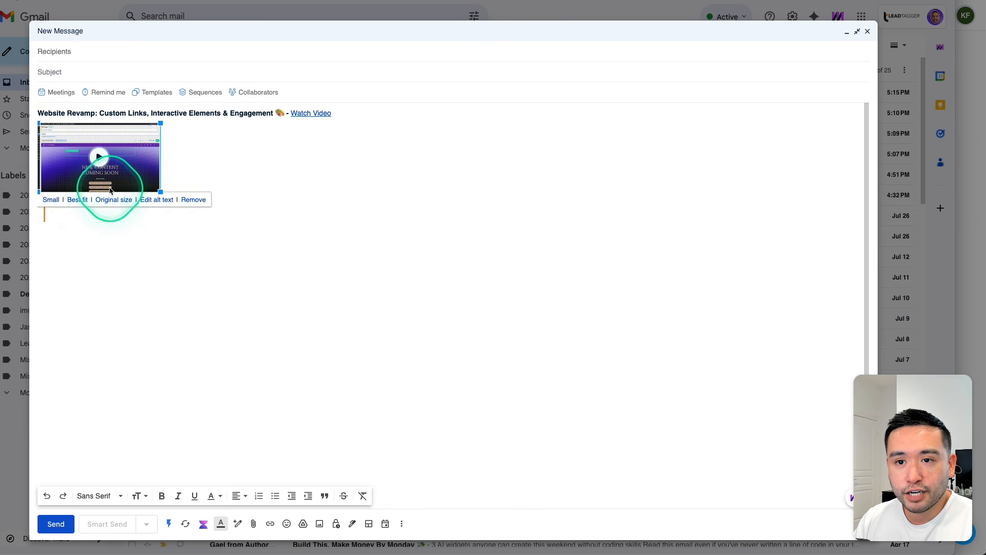
pyautogui.click(311, 114)
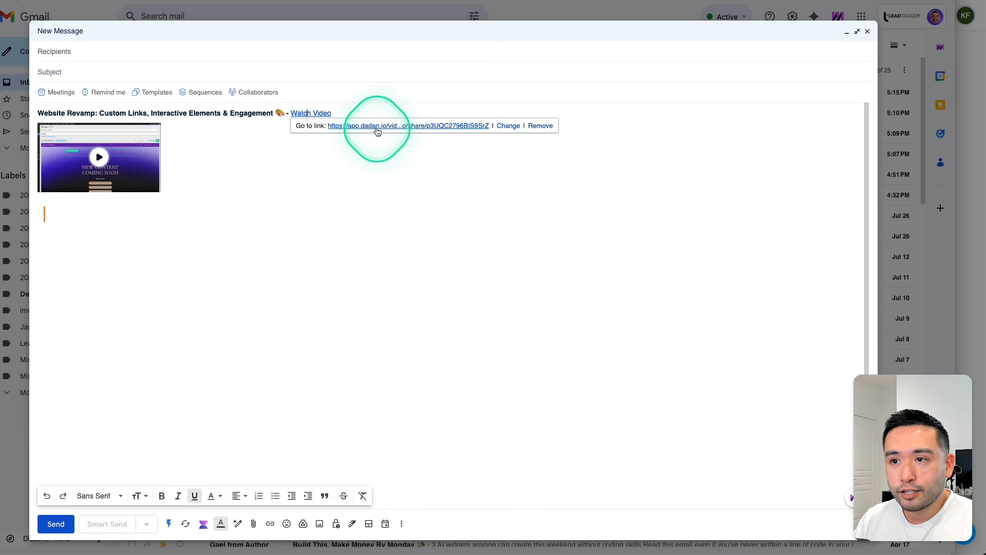
pyautogui.click(377, 126)
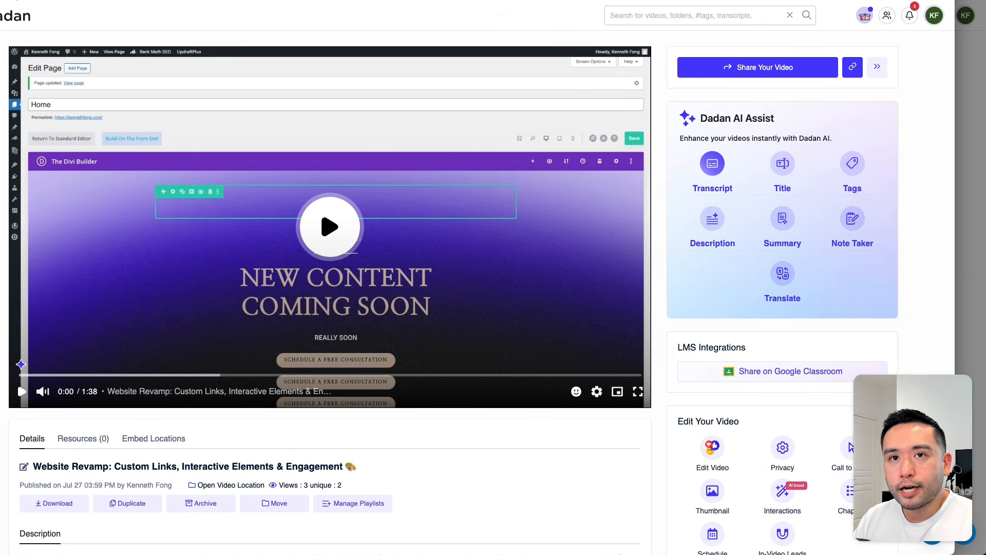
# - Open the shared video as a viewer, fill in the required Full Name and Name fields, and continue to the video
pyautogui.click(20, 2)
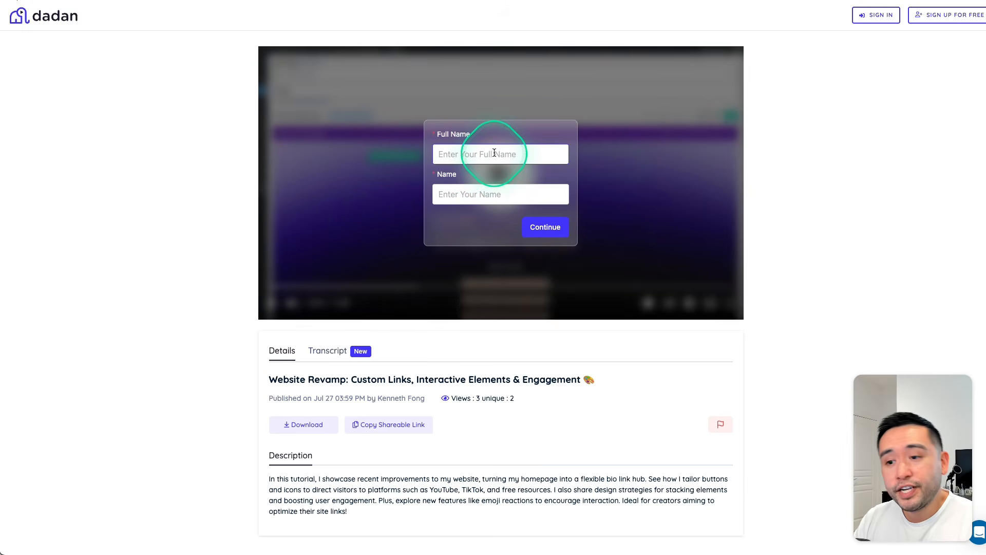
pyautogui.click(497, 153)
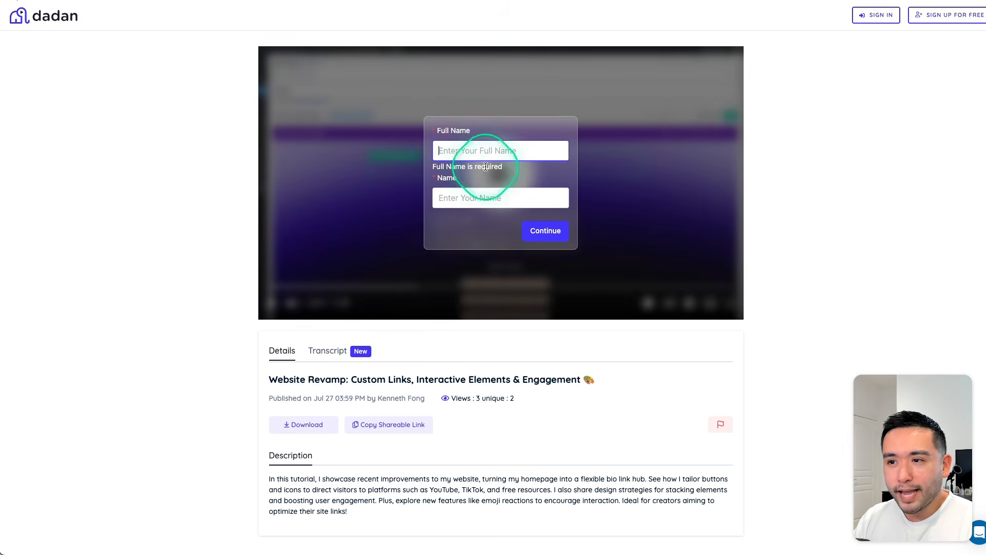
pyautogui.click(452, 200)
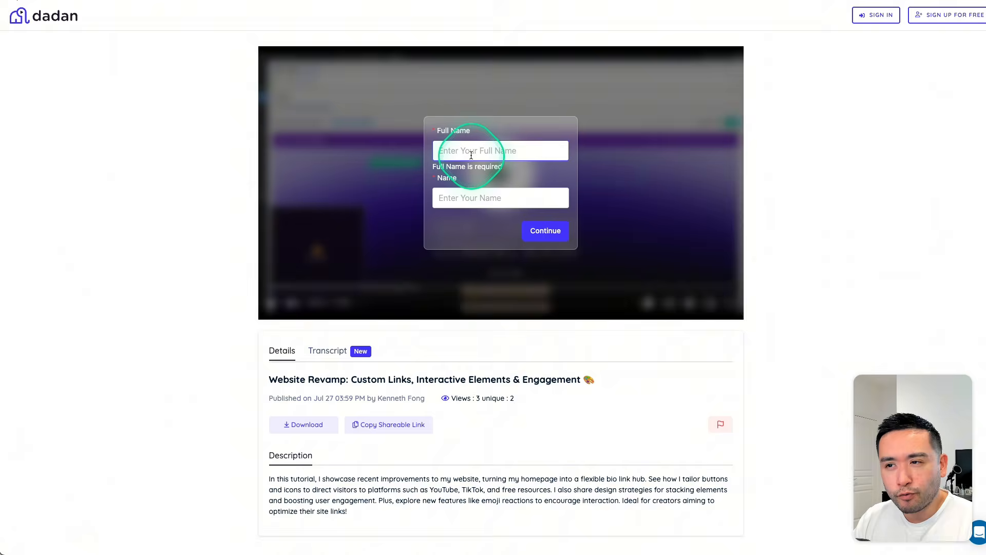
pyautogui.click(474, 151)
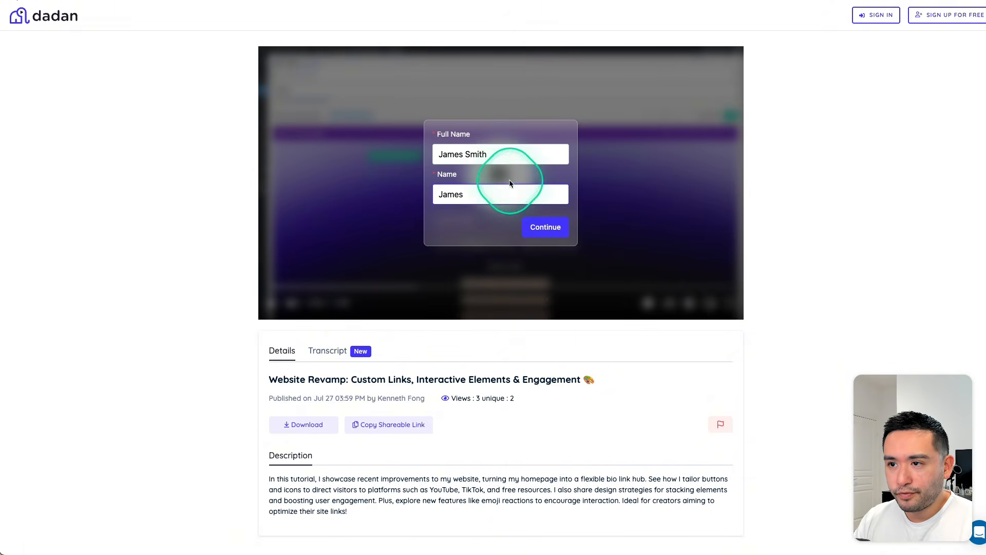
pyautogui.click(545, 227)
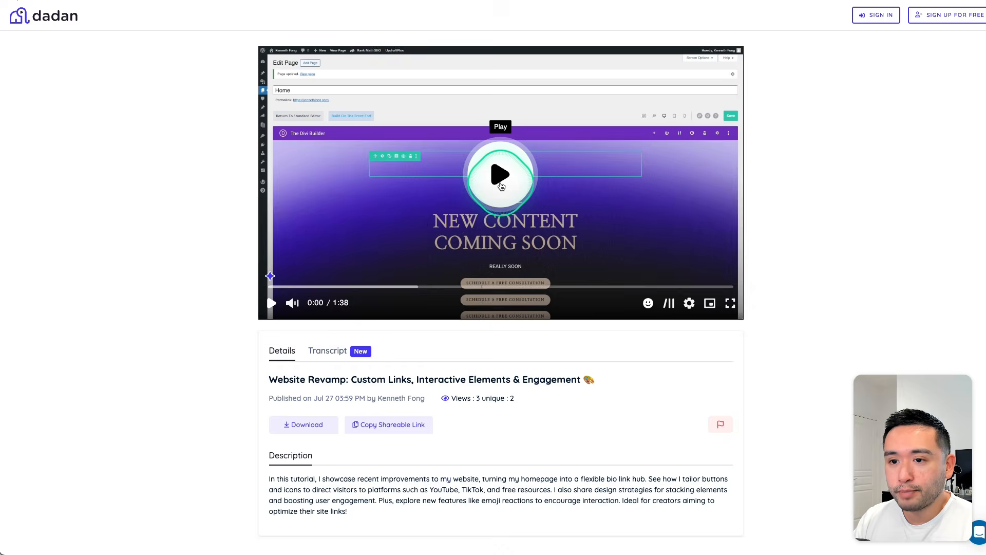
# - Play the video, complete its WordPress-or-Wix quiz and the lead form with name and email, and follow the DOWNLOAD WP THEME call to action
pyautogui.click(501, 186)
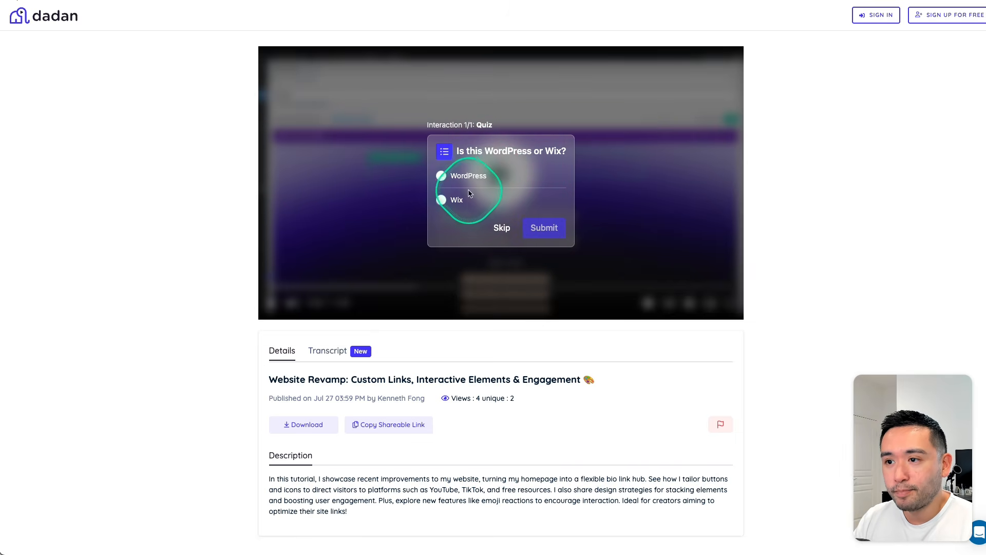
pyautogui.click(545, 223)
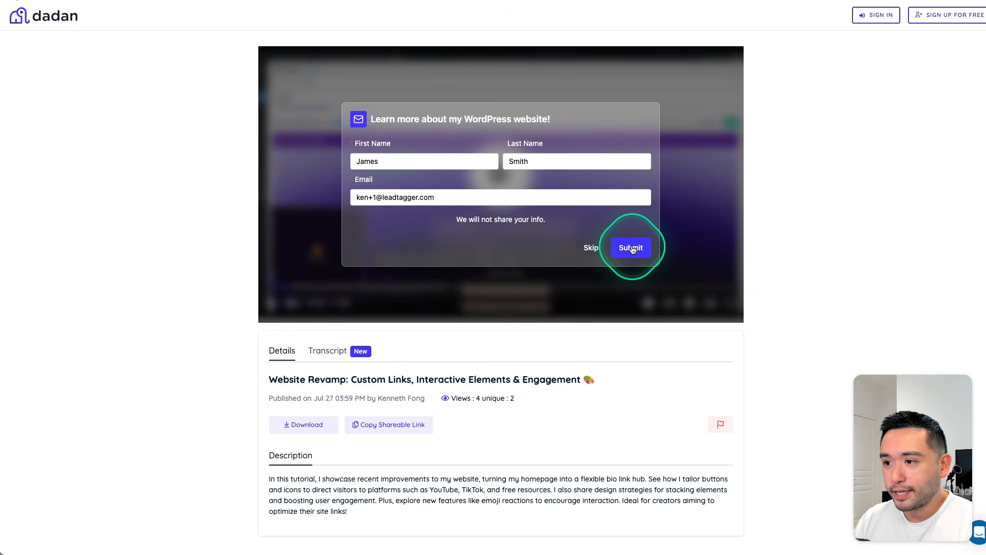
pyautogui.click(631, 248)
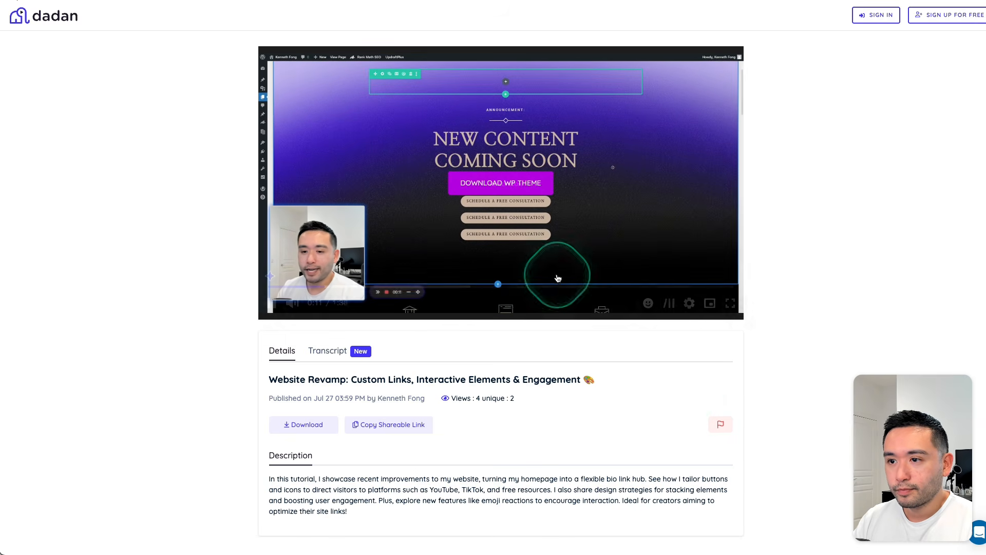
pyautogui.click(483, 188)
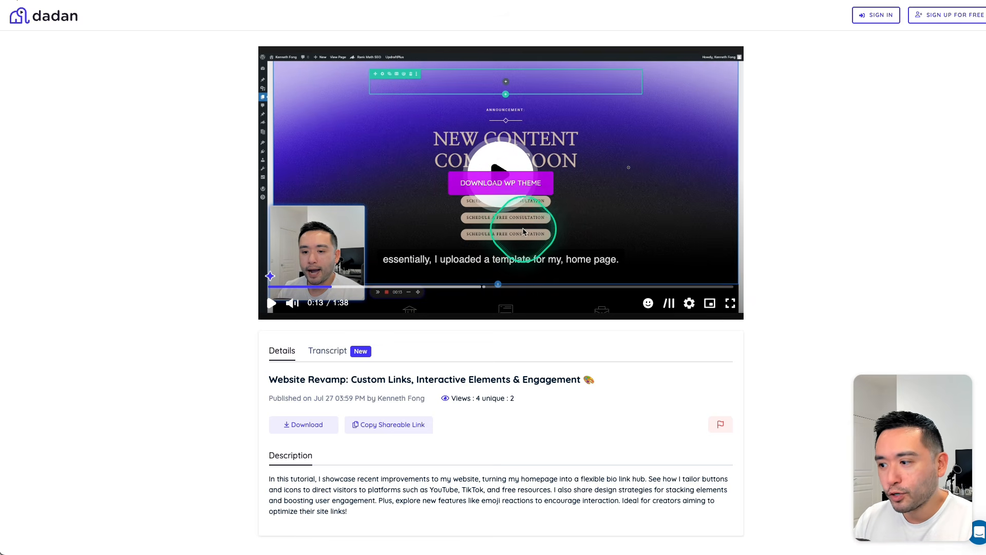
# - Review the transcript and the description shown to viewers on the shared video page
pyautogui.scroll(-1, 550, 292)
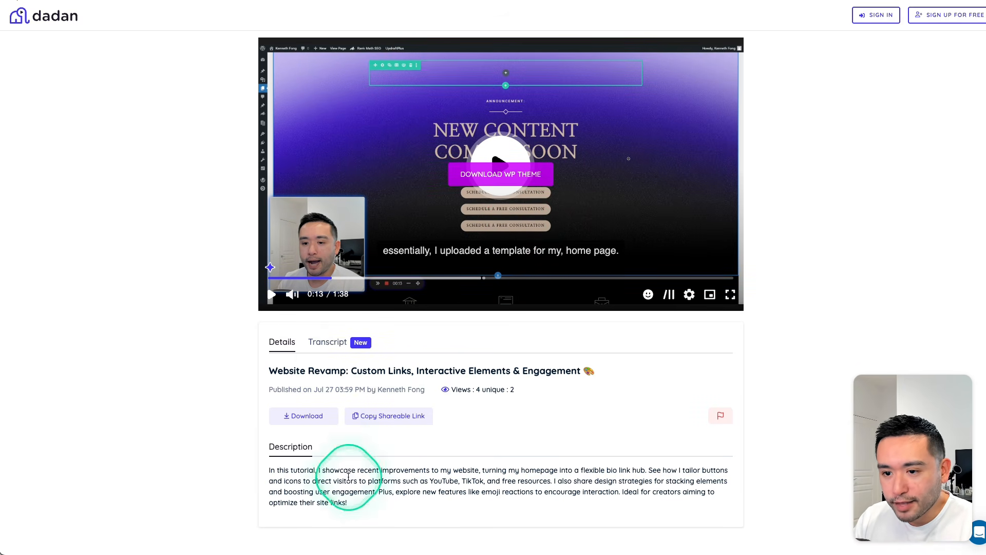
pyautogui.click(327, 343)
pyautogui.scroll(-2, 353, 467)
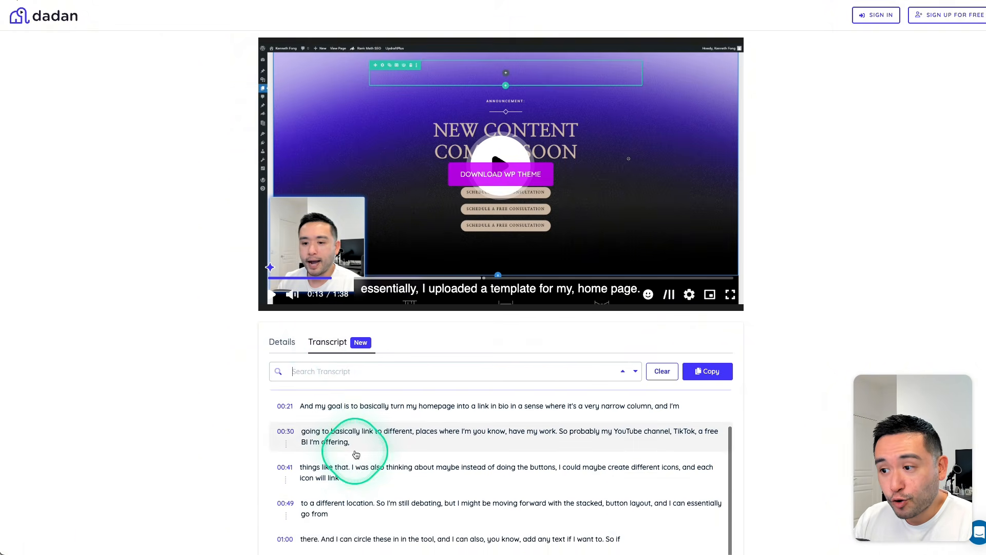
pyautogui.scroll(2, 356, 453)
pyautogui.click(282, 342)
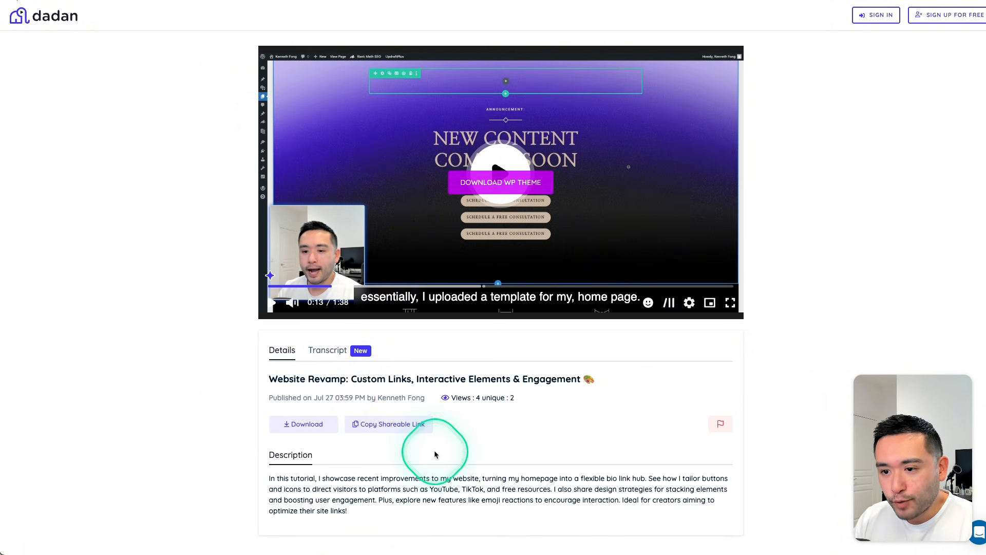
pyautogui.scroll(-1, 434, 454)
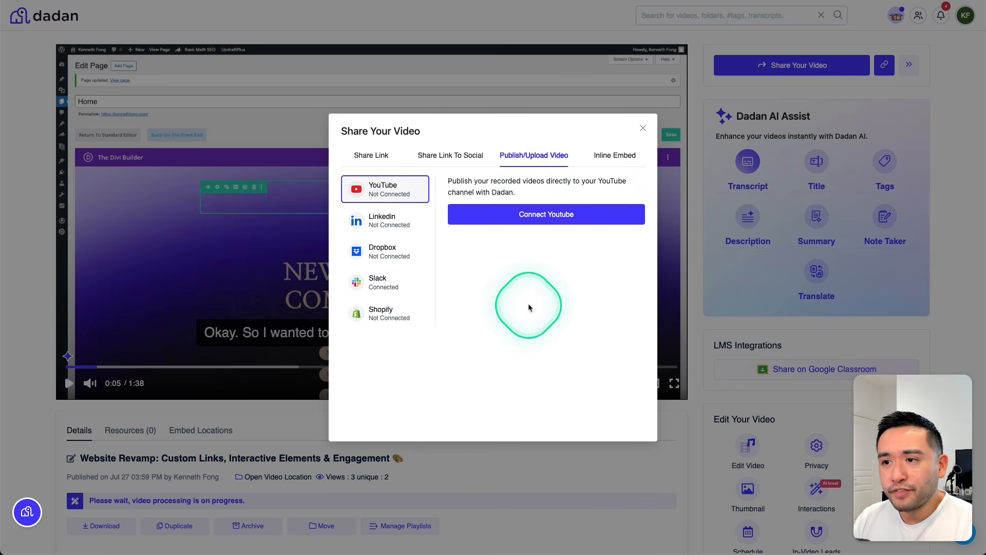
# - Publish the video to the general Slack channel with its description included, and check the resulting post in Slack
pyautogui.click(387, 284)
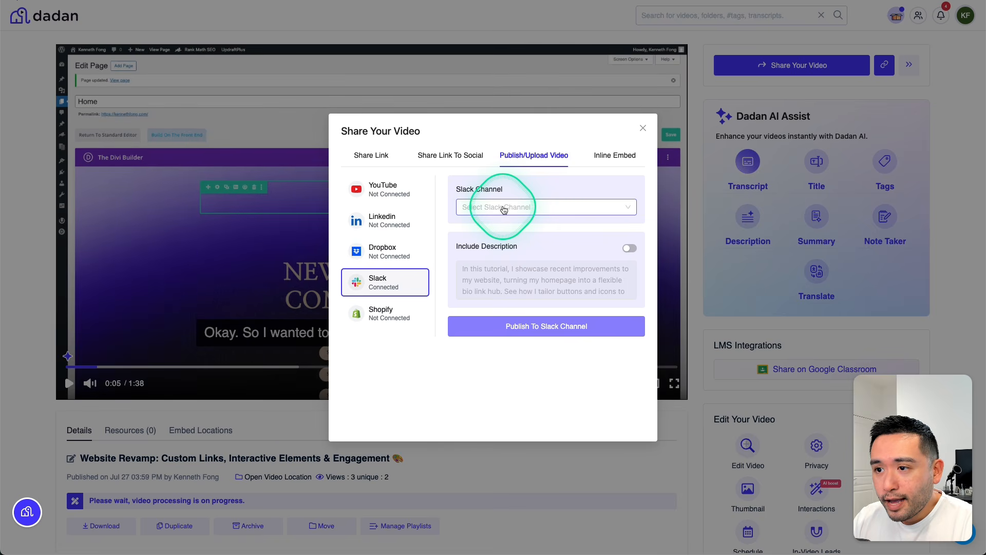
pyautogui.click(502, 208)
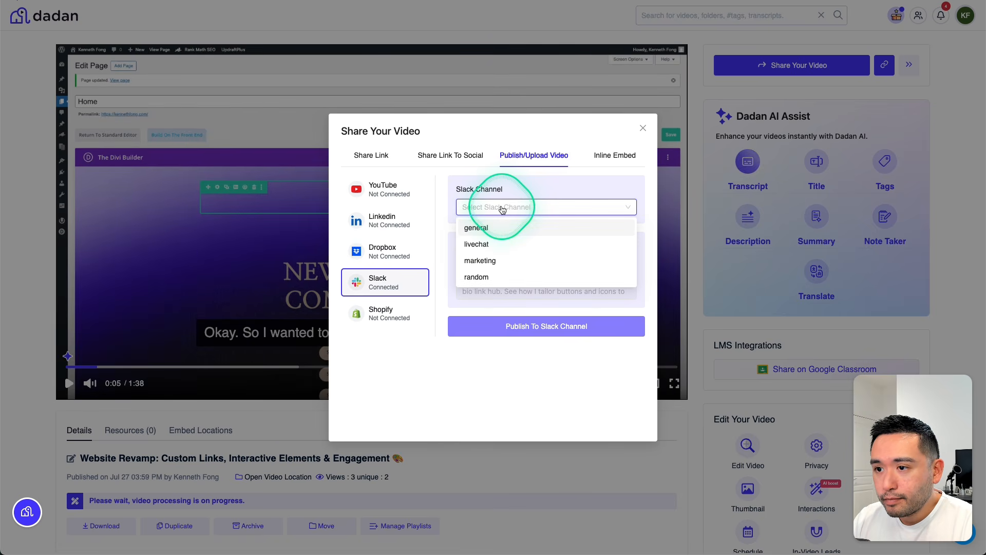
pyautogui.click(480, 229)
pyautogui.click(629, 248)
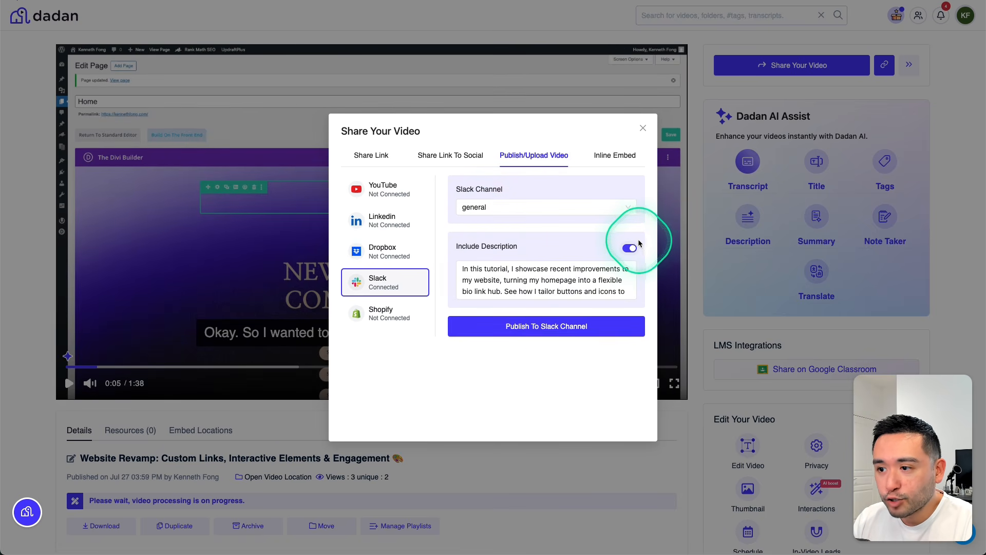
pyautogui.click(555, 334)
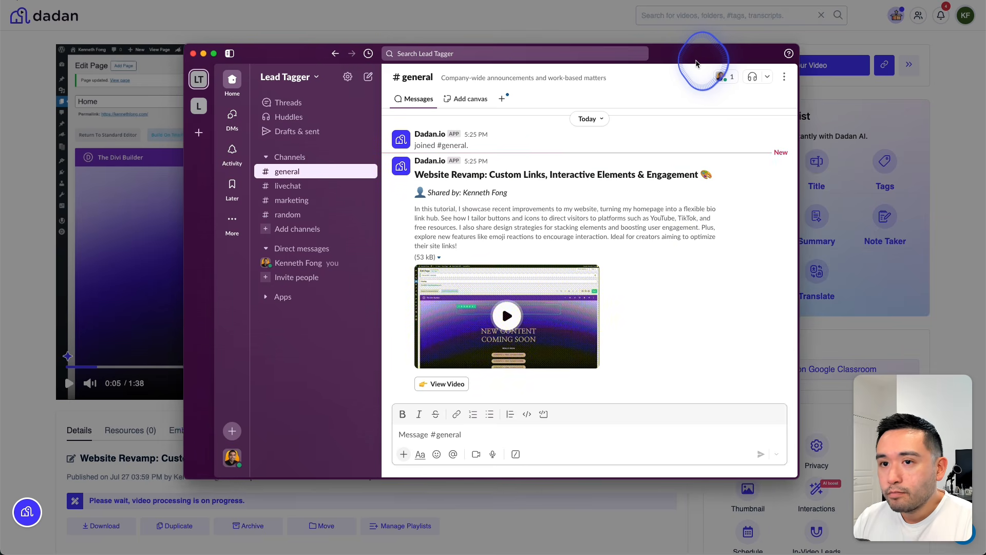
pyautogui.moveTo(697, 60); pyautogui.dragTo(682, 51)
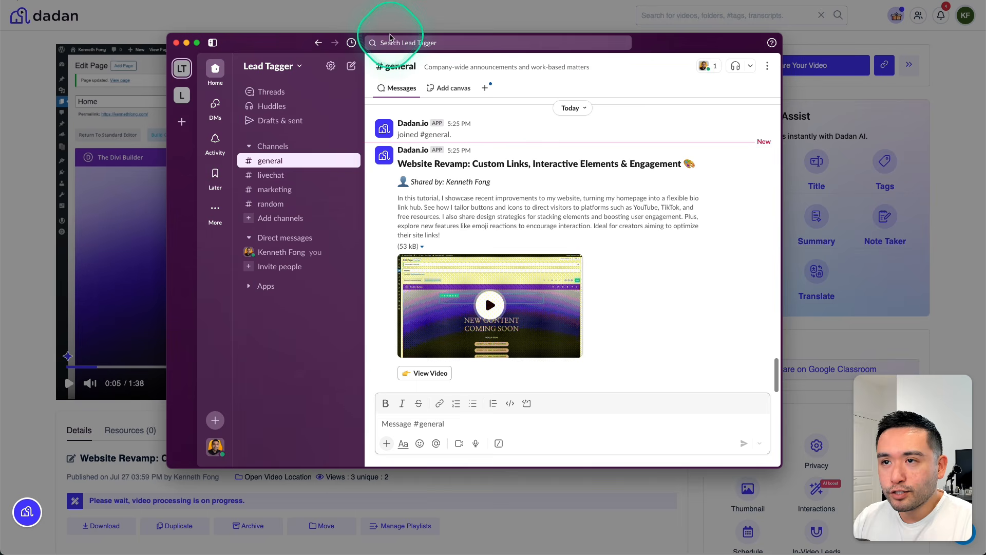
pyautogui.click(134, 23)
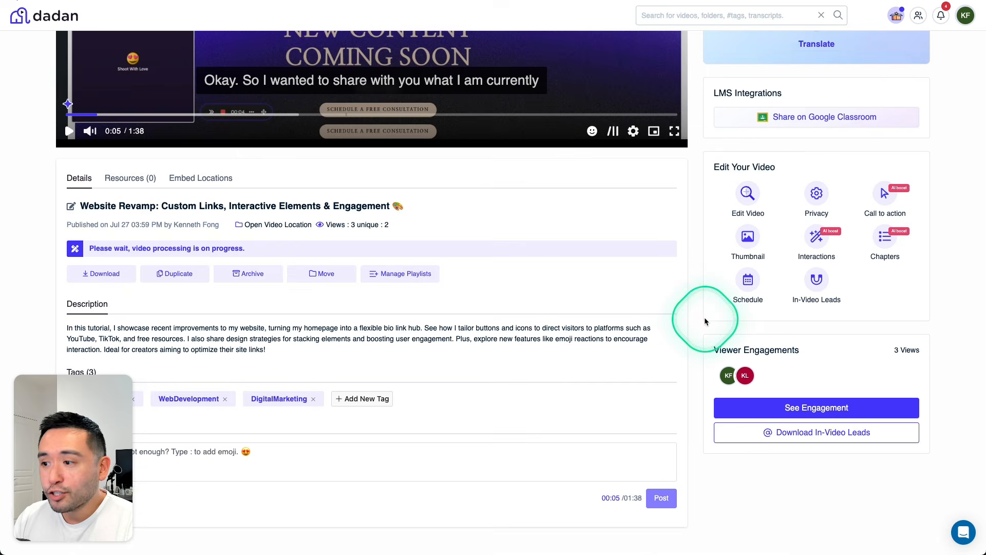
# - Examine the video's viewer engagement totals for views, impressions, view rate and CTA clicks, and open the anonymous viewer's insights
pyautogui.click(825, 409)
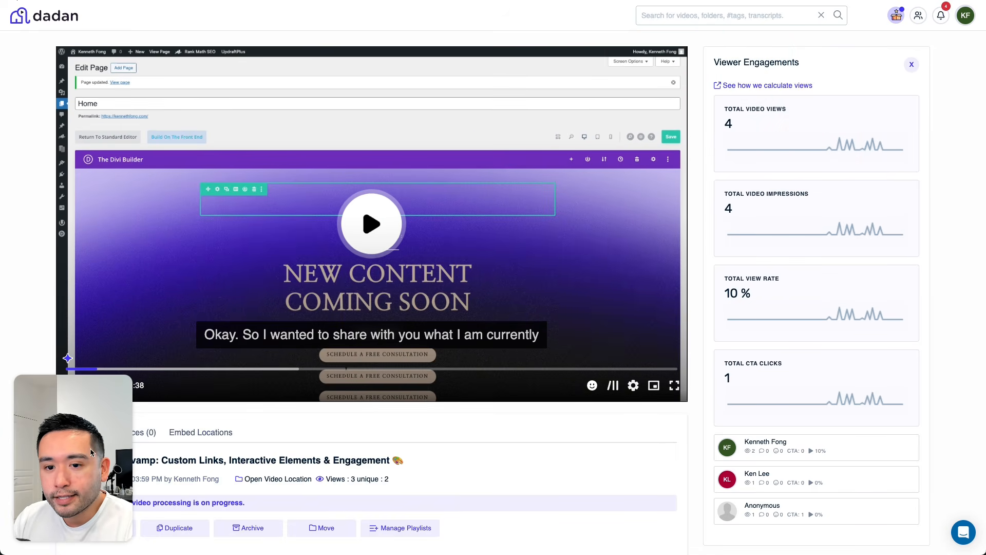
pyautogui.moveTo(87, 461); pyautogui.dragTo(83, 97)
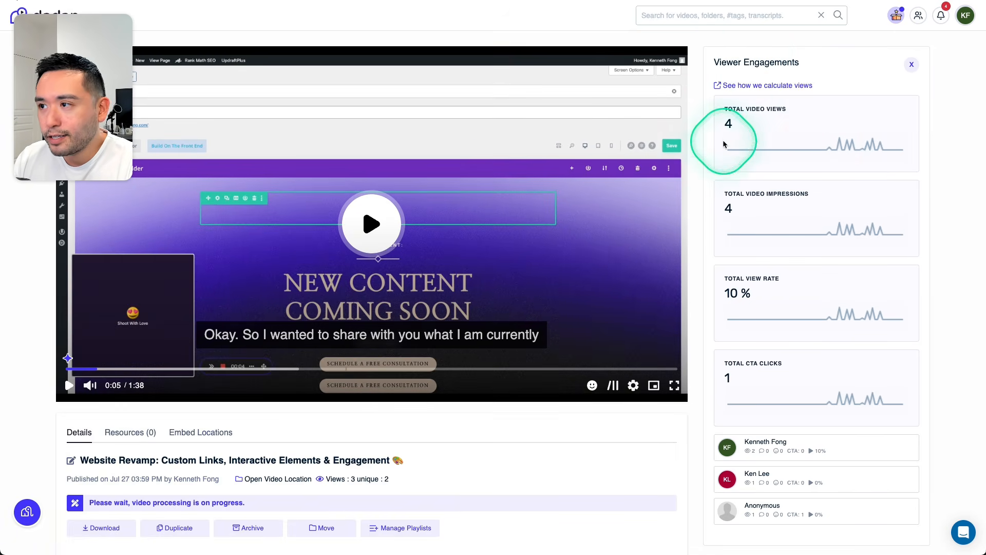
pyautogui.scroll(-3, 784, 144)
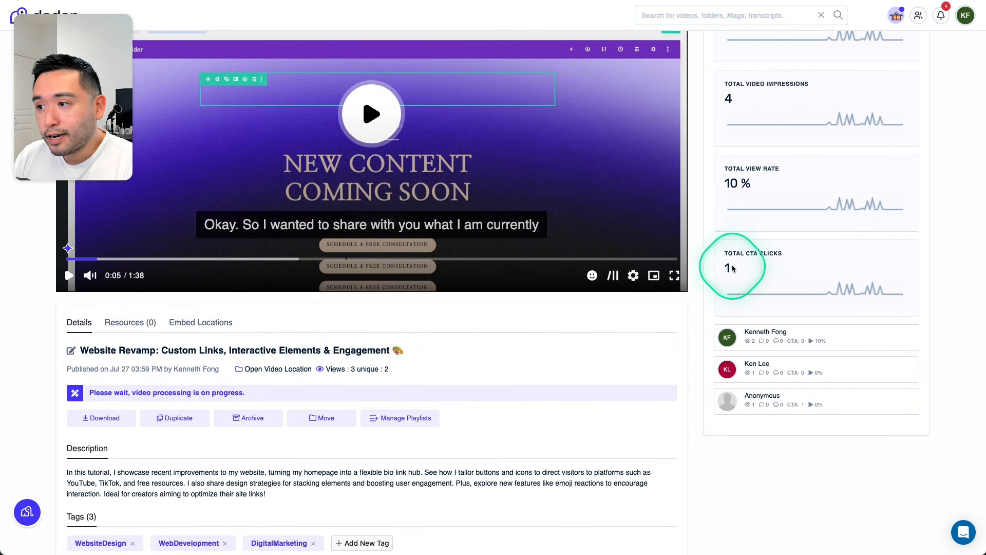
pyautogui.scroll(-2, 769, 264)
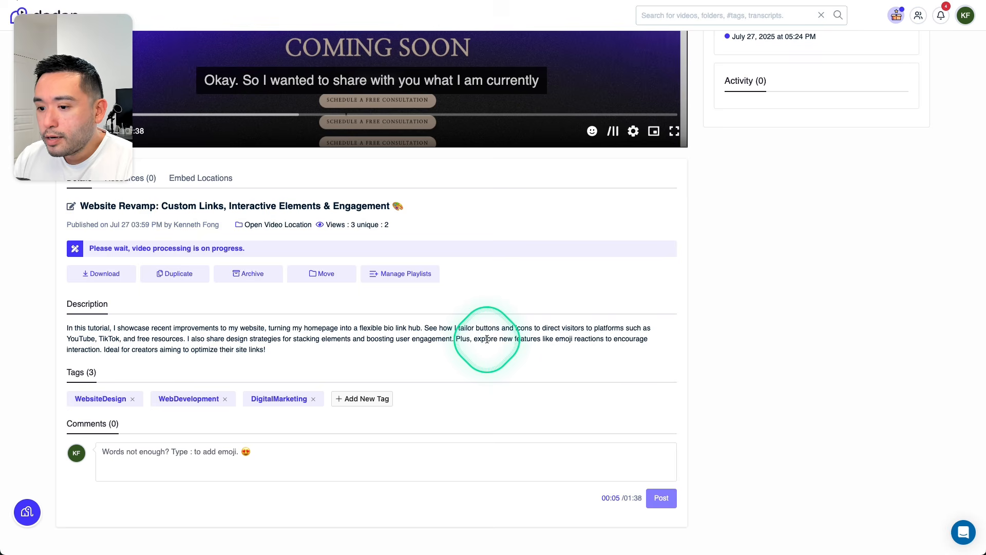
# - Reload the video page, reopen the viewer engagements, and check the anonymous viewer's view times and CTA clicks
pyautogui.scroll(3, 489, 339)
pyautogui.click(492, 60)
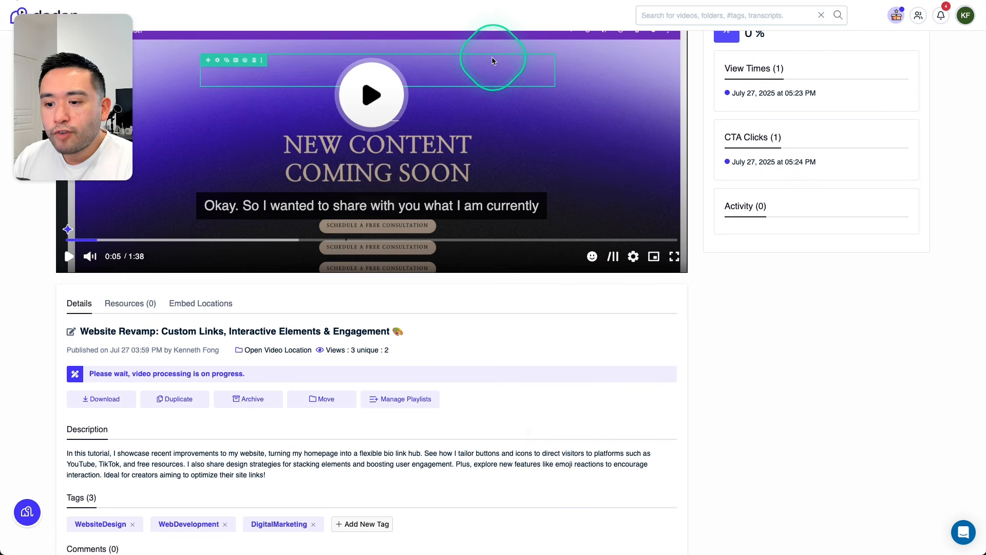
pyautogui.press('super+r')
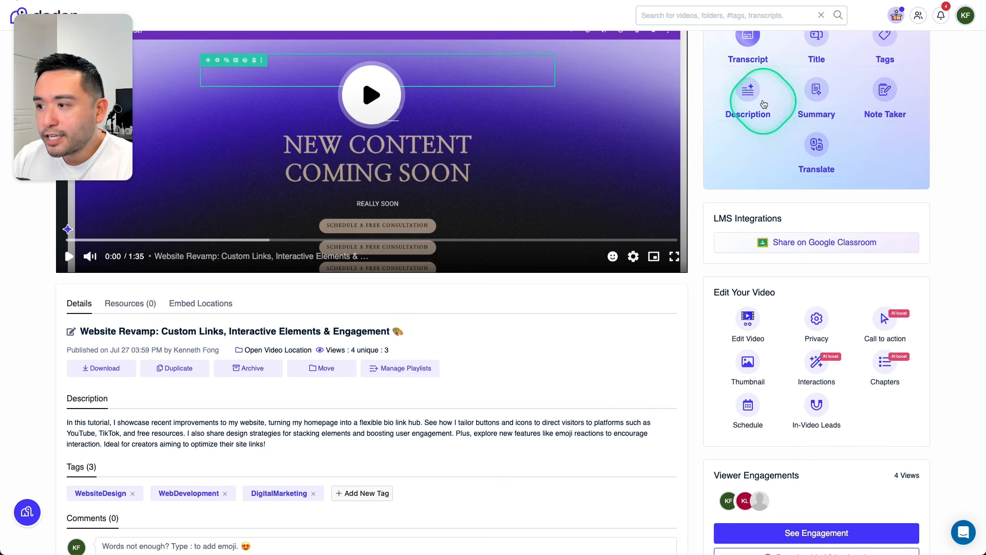
pyautogui.scroll(-1, 829, 267)
pyautogui.scroll(-2, 829, 271)
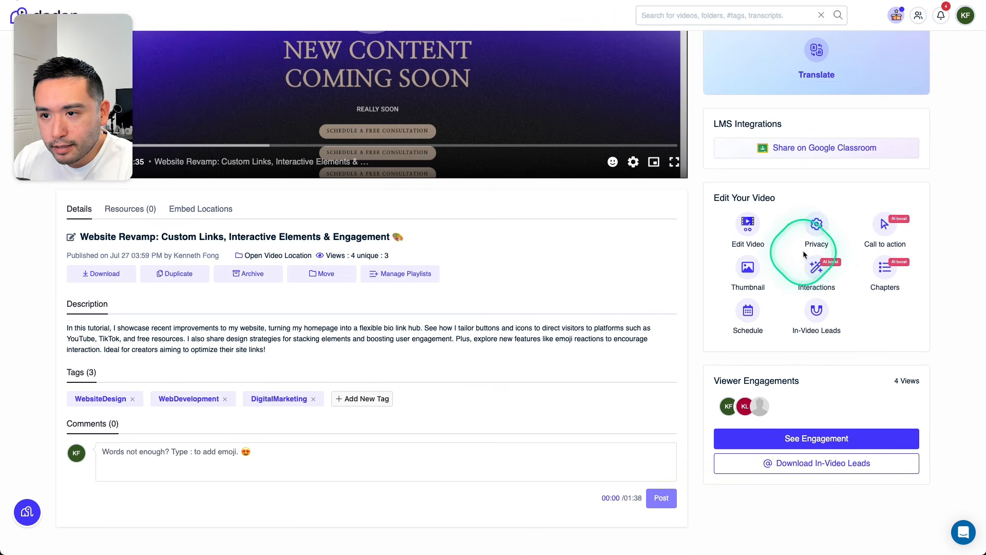
pyautogui.click(805, 438)
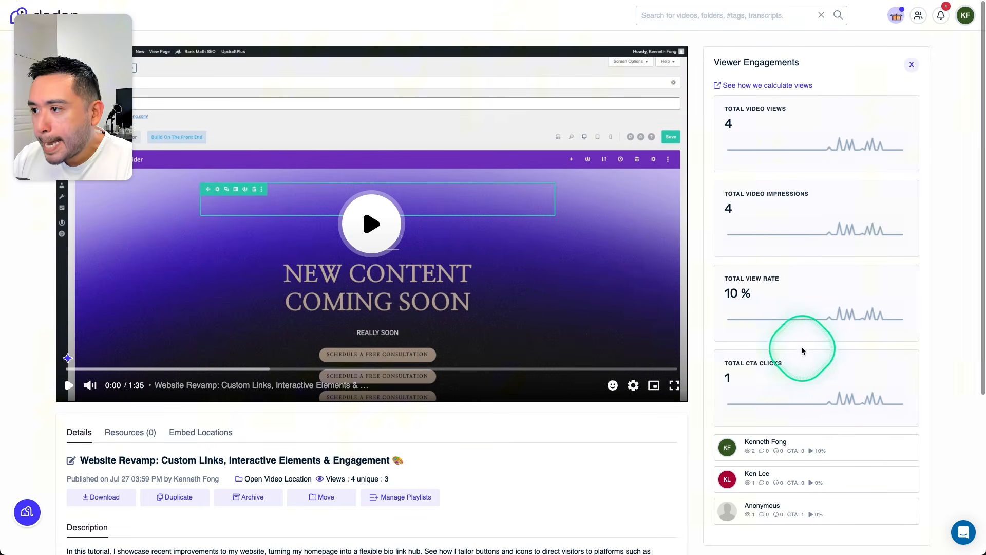
pyautogui.click(759, 508)
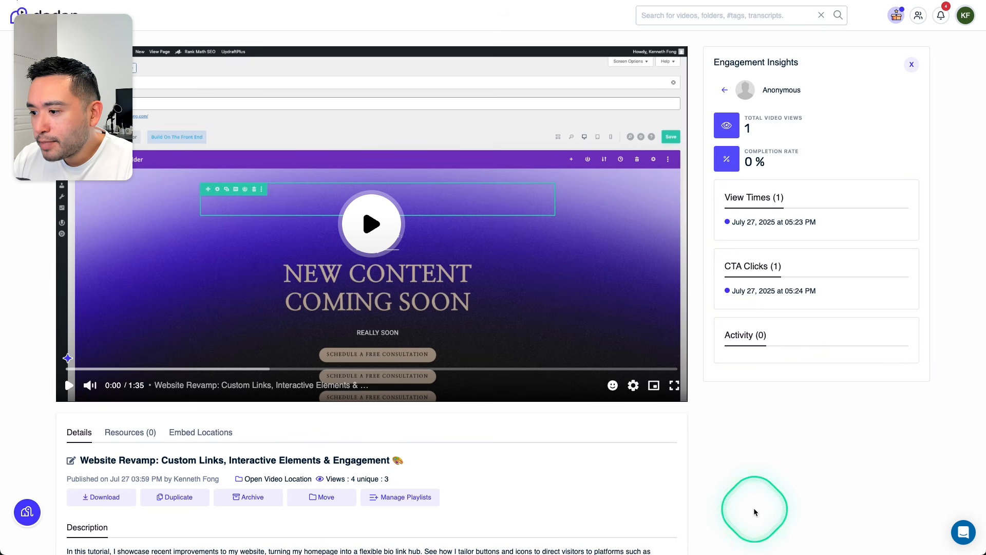
pyautogui.click(724, 91)
# - Check the engagement insights of the first named viewer in the list, and close the viewer engagements
pyautogui.scroll(-1, 791, 416)
pyautogui.click(788, 444)
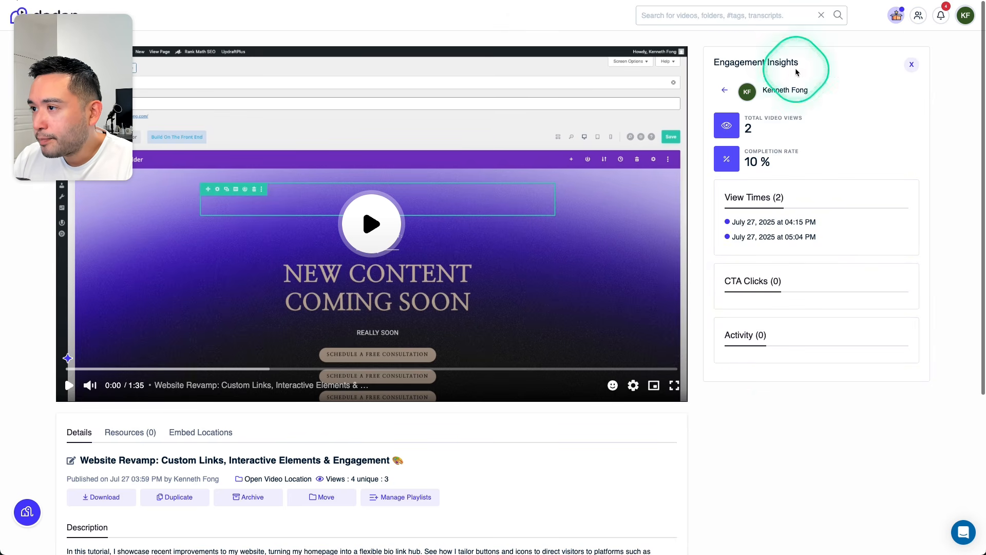
pyautogui.click(724, 92)
pyautogui.scroll(-4, 187, 264)
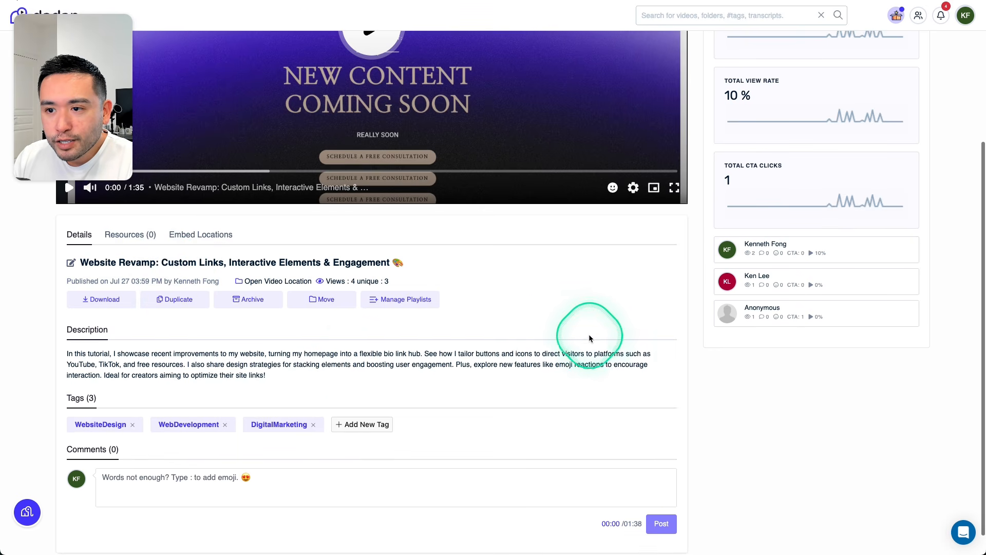
pyautogui.scroll(4, 591, 335)
pyautogui.click(913, 70)
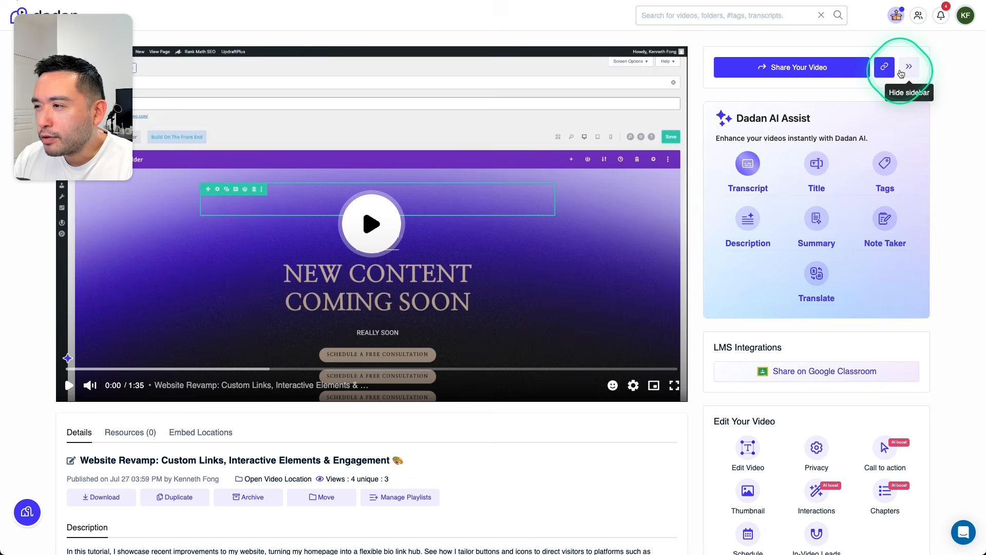
# - Download the video's in-video leads and open the exported spreadsheet in Excel
pyautogui.scroll(-4, 881, 194)
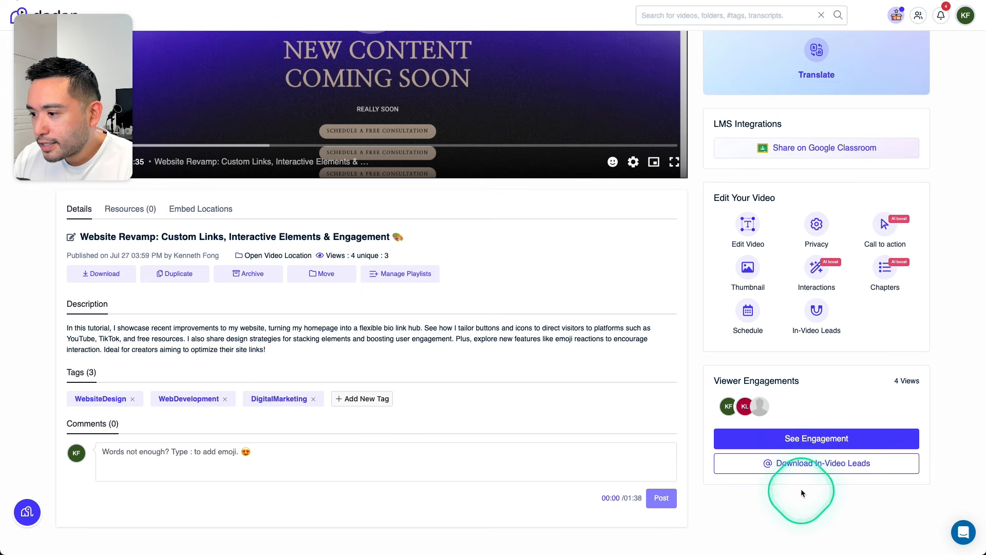
pyautogui.click(804, 470)
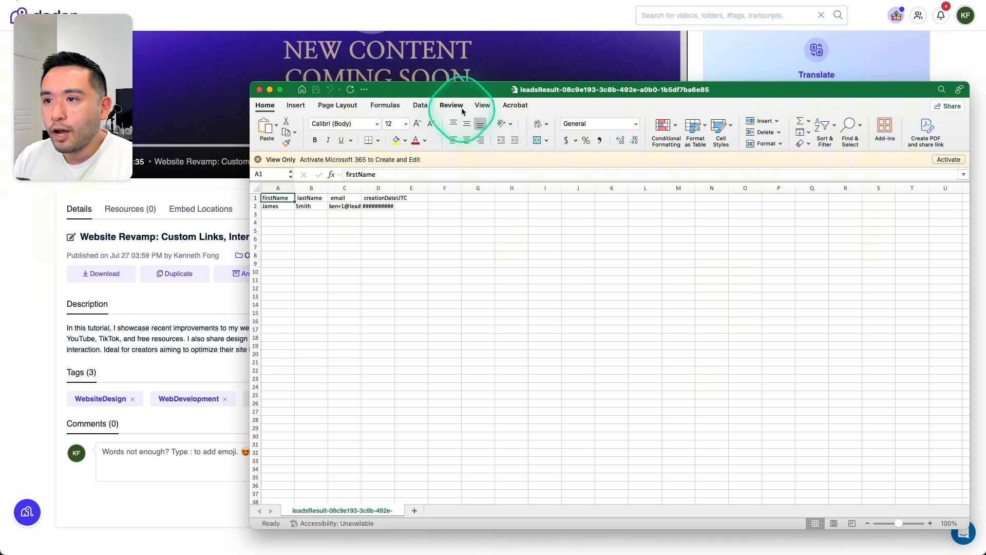
pyautogui.moveTo(456, 95); pyautogui.dragTo(437, 84)
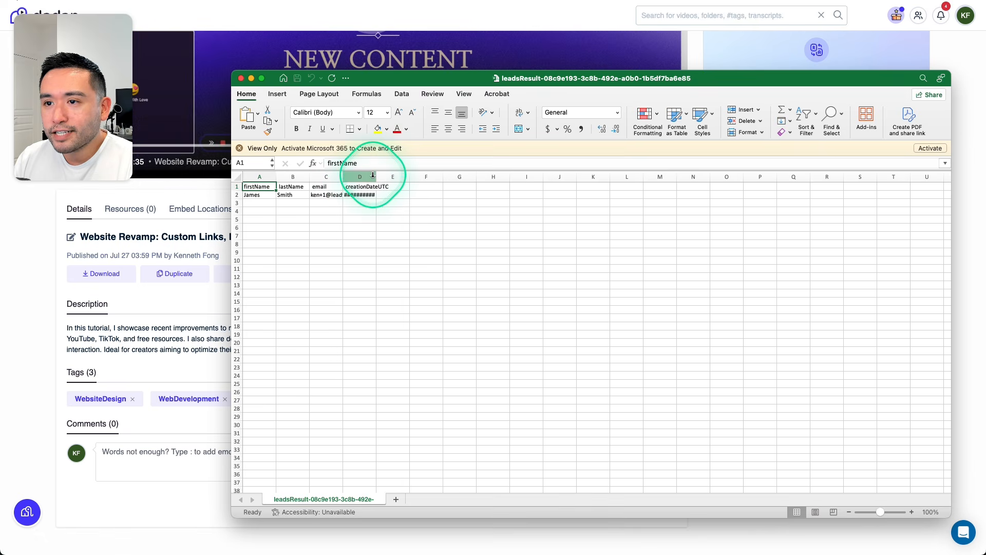
# - Fit the email and creationDateUTC columns to their contents to read the captured lead, and close the spreadsheet
pyautogui.doubleClick(377, 177)
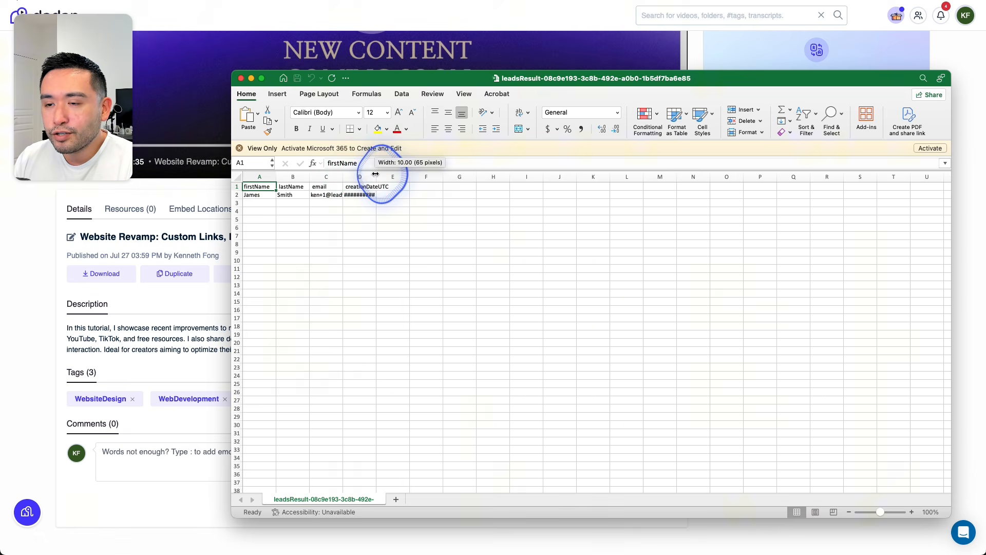
pyautogui.doubleClick(342, 182)
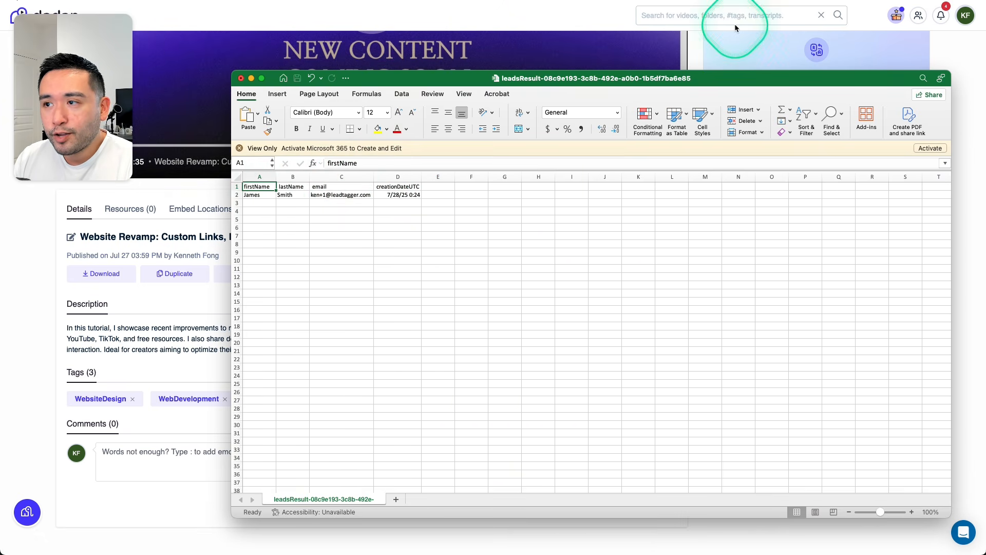
pyautogui.click(241, 78)
pyautogui.click(621, 350)
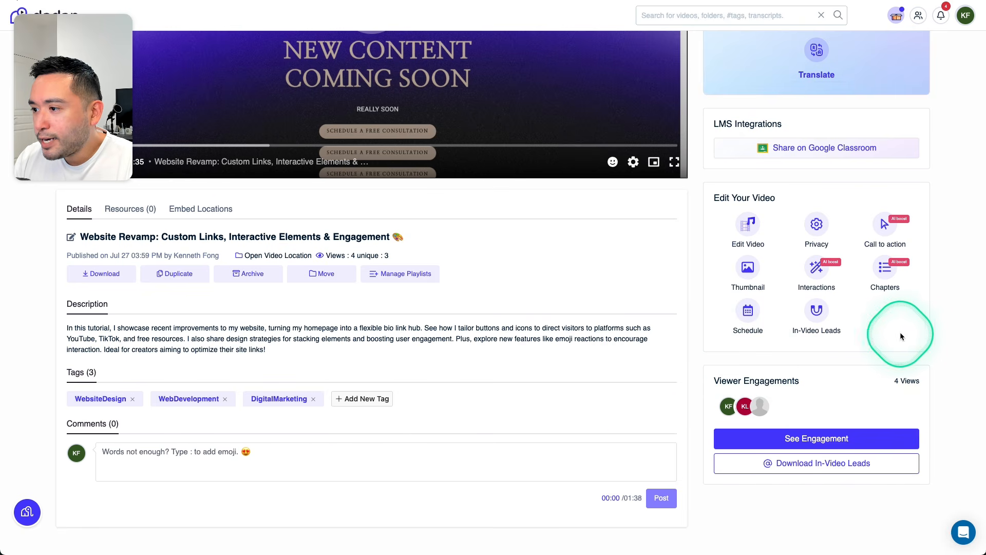
# - Review the participant responses in the video's interactions management console, and close the interactions settings
pyautogui.click(820, 272)
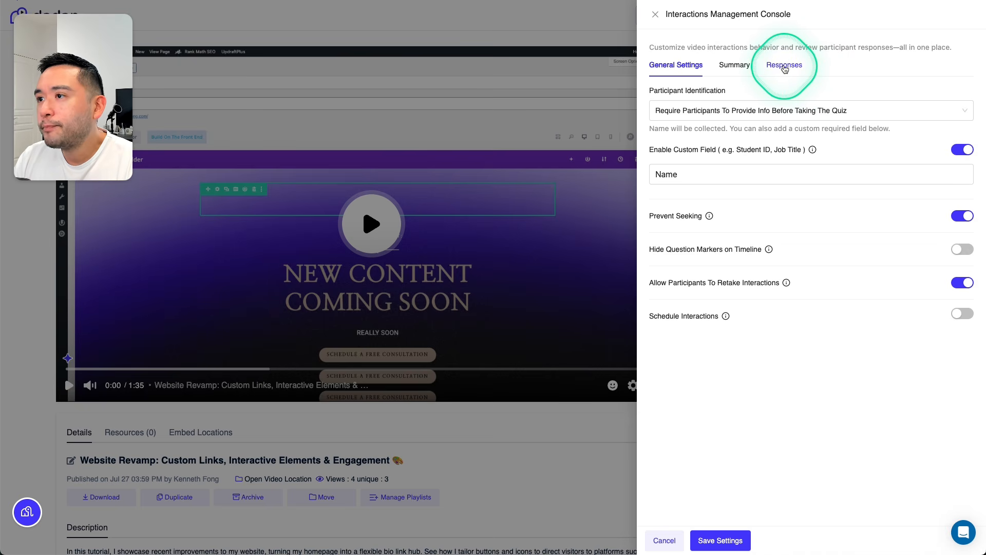
pyautogui.click(784, 66)
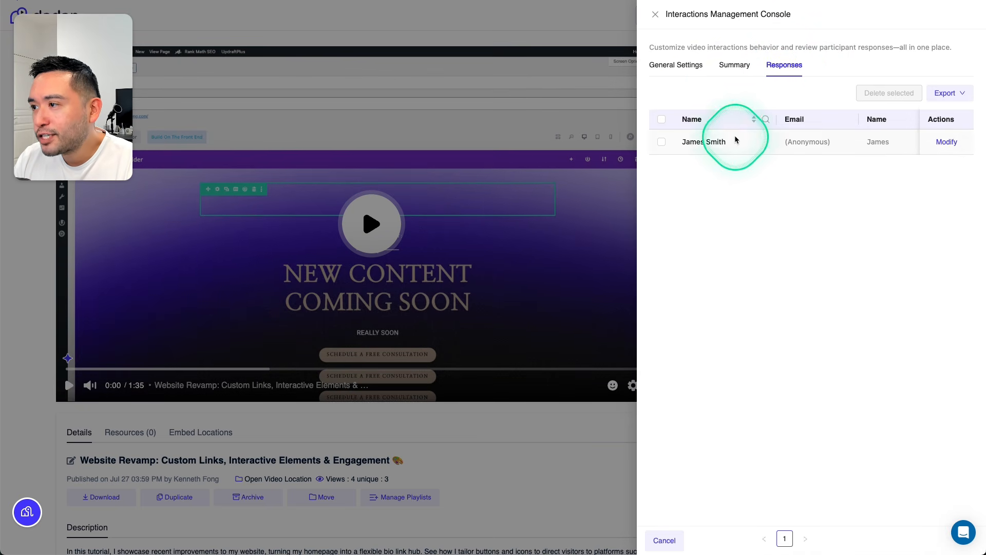
pyautogui.hscroll(5, 742, 143)
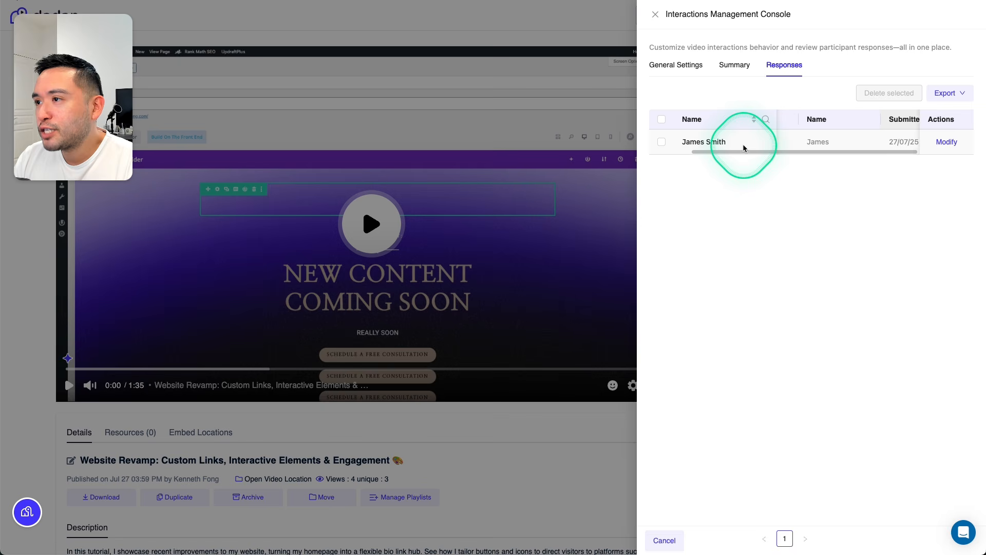
pyautogui.click(656, 14)
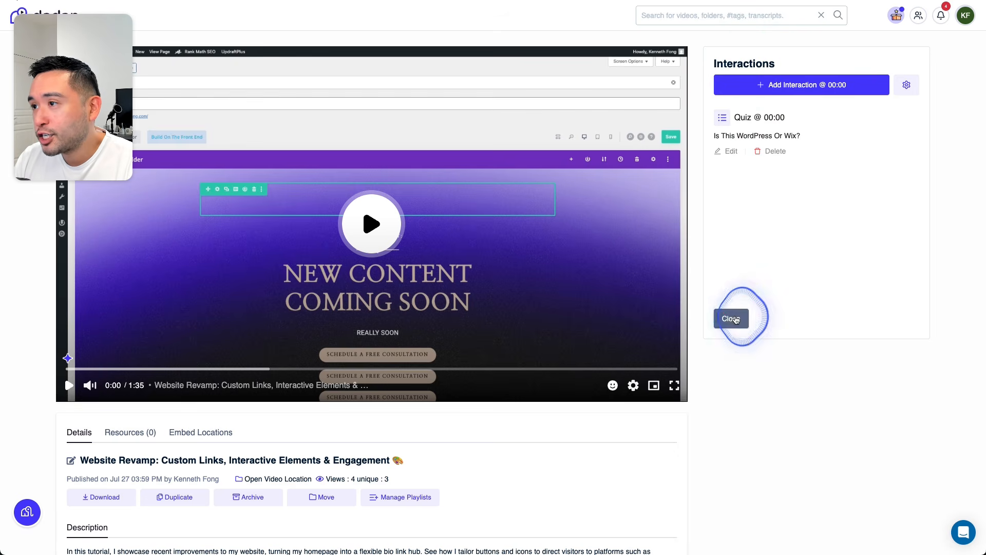
pyautogui.click(736, 319)
# - Check the video's call to action settings and close them without saving
pyautogui.scroll(-5, 779, 392)
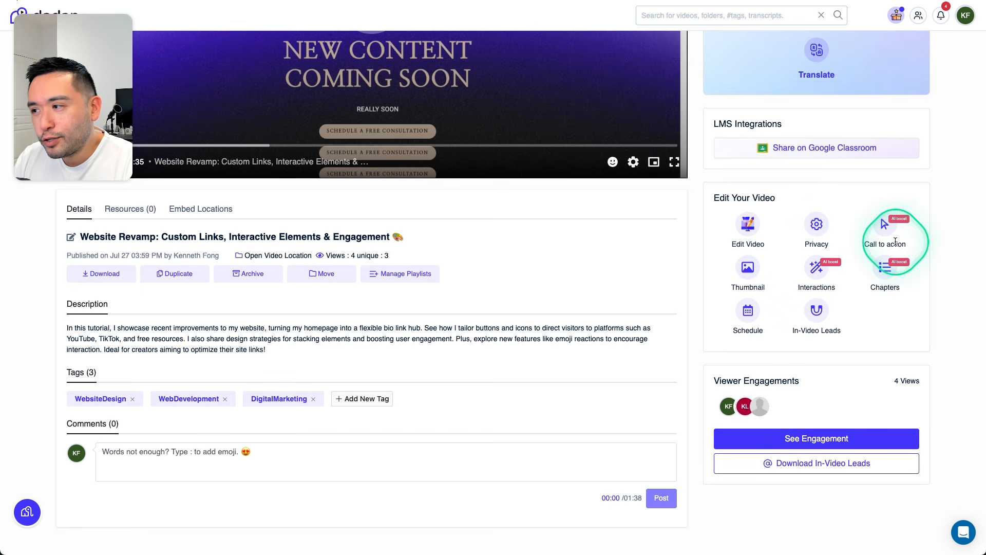
pyautogui.click(885, 226)
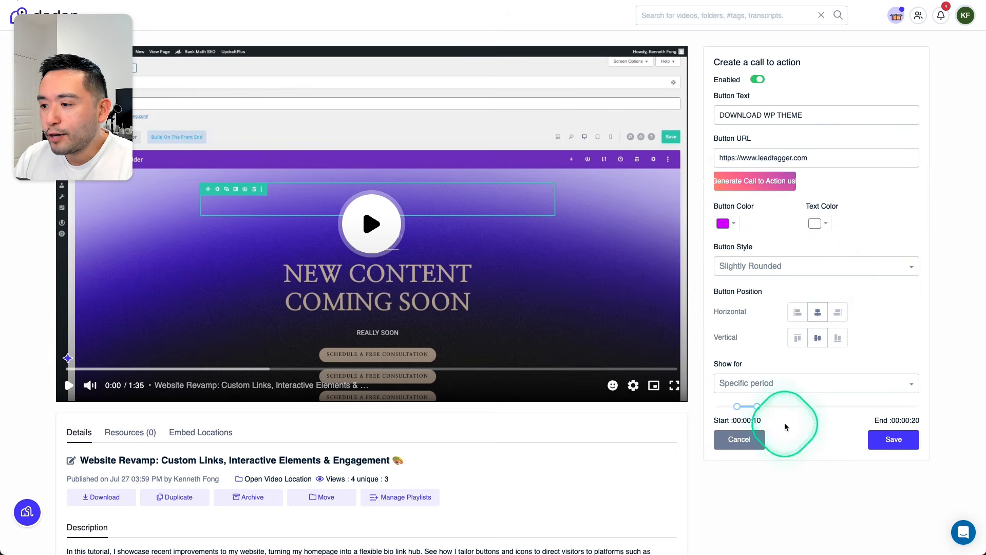
pyautogui.click(738, 437)
# - Try to add a heart reaction at the start of the video
pyautogui.scroll(-4, 778, 302)
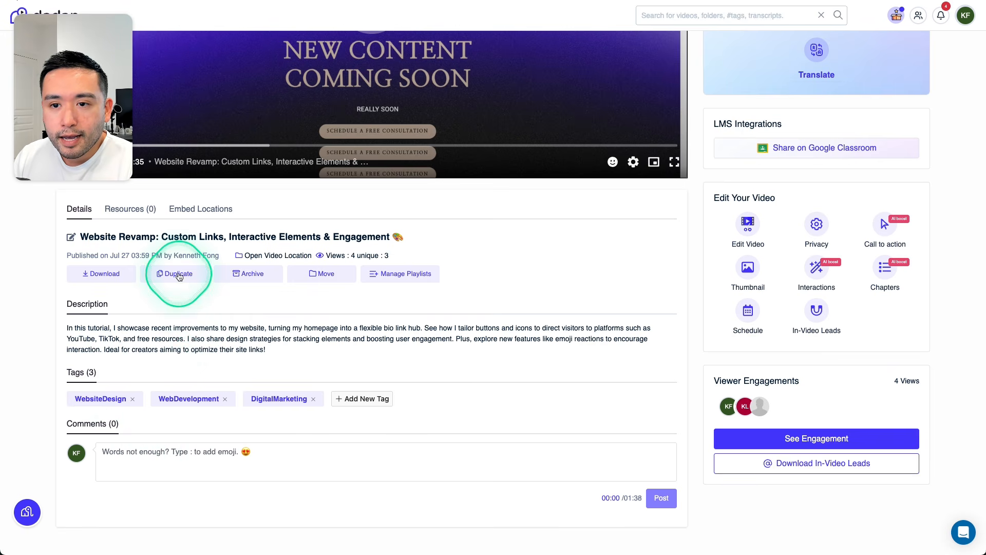
pyautogui.scroll(2, 322, 300)
pyautogui.click(613, 252)
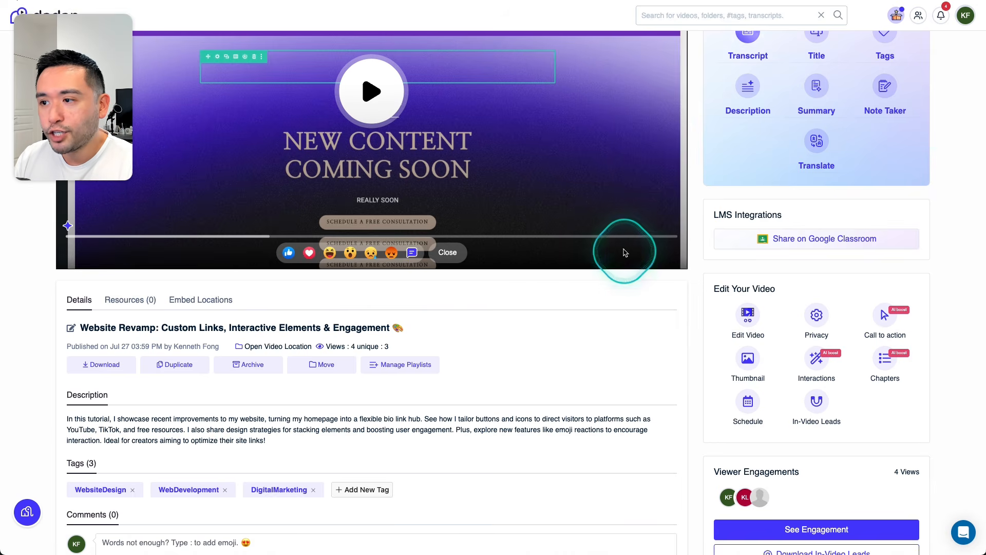
pyautogui.click(308, 252)
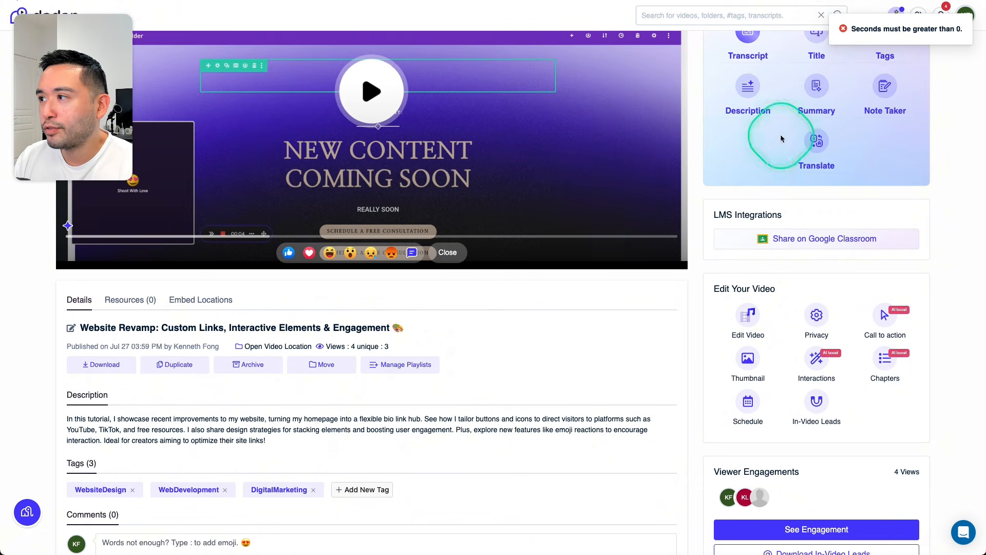
# - Look at the video's resource options, and check its embed locations
pyautogui.click(130, 299)
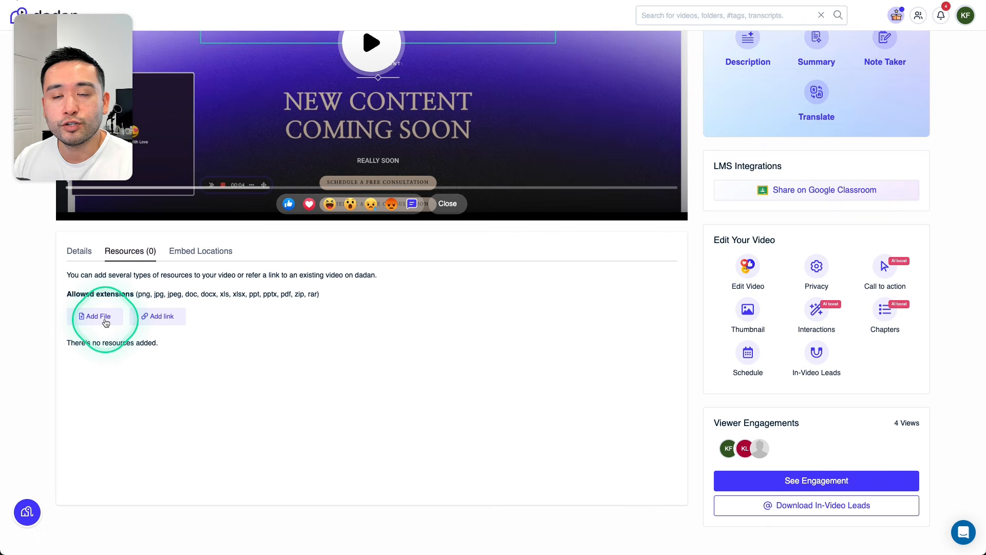
pyautogui.click(197, 255)
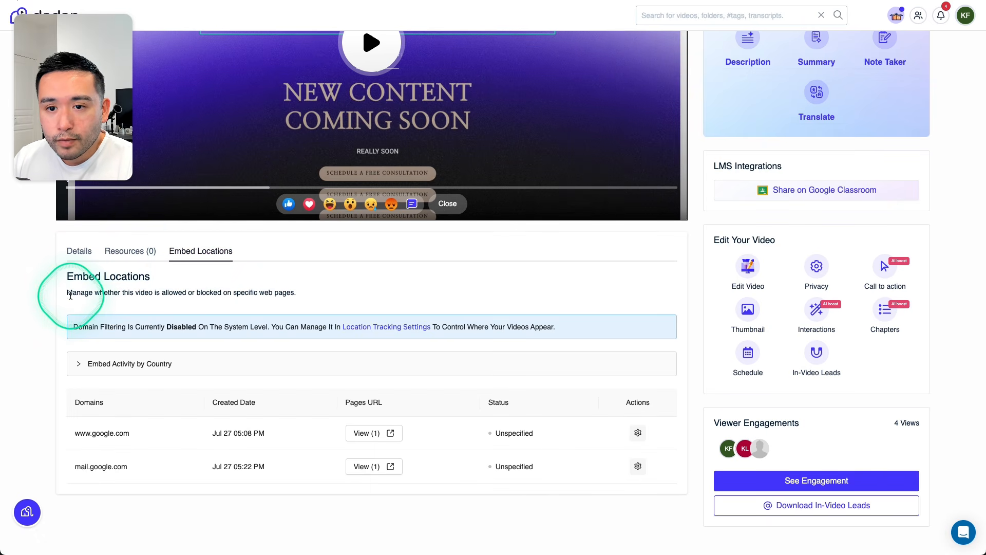
pyautogui.moveTo(73, 294); pyautogui.dragTo(315, 292)
pyautogui.click(314, 291)
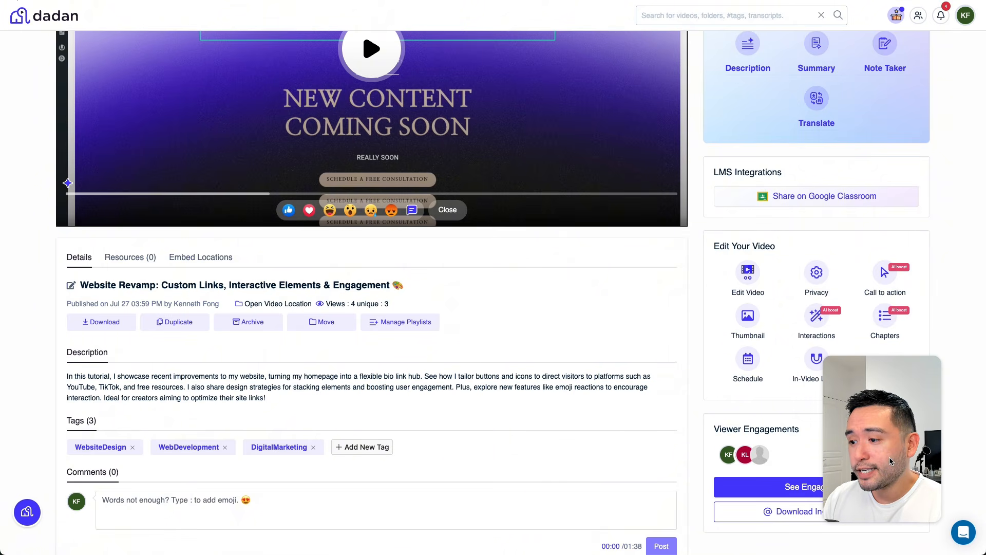
# - Return to the personal library, and view the recorder extension's recording options before dismissing it
pyautogui.click(632, 417)
pyautogui.scroll(5, 632, 417)
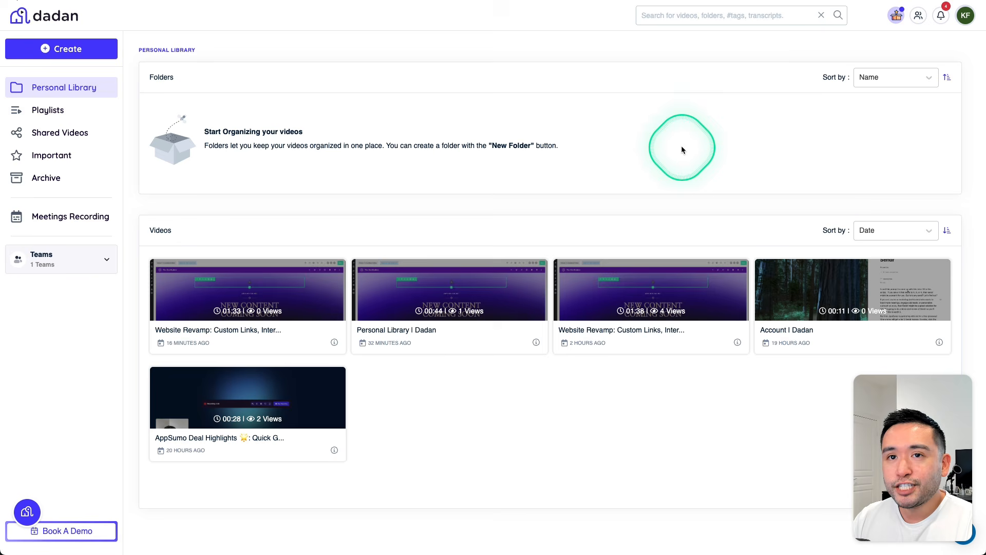
pyautogui.click(865, 3)
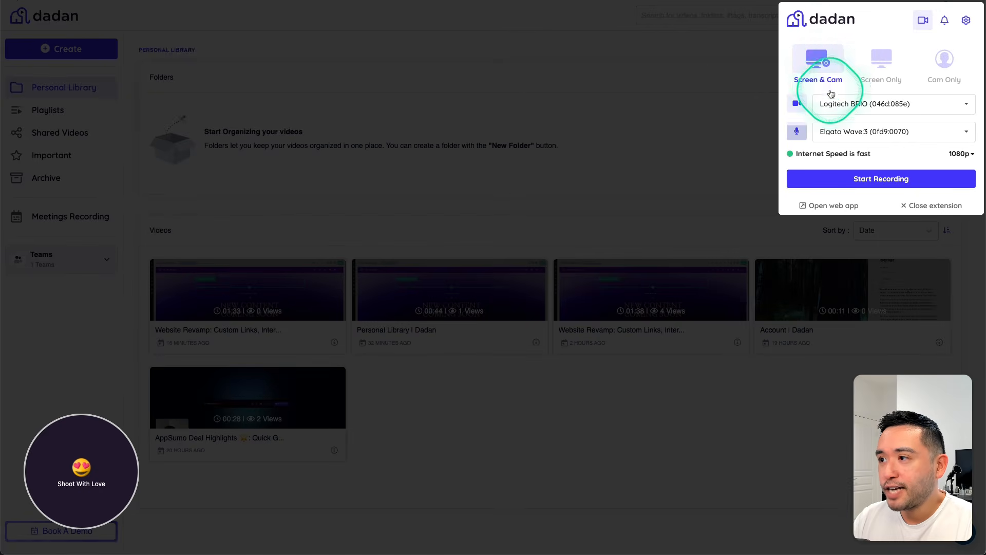
pyautogui.click(669, 83)
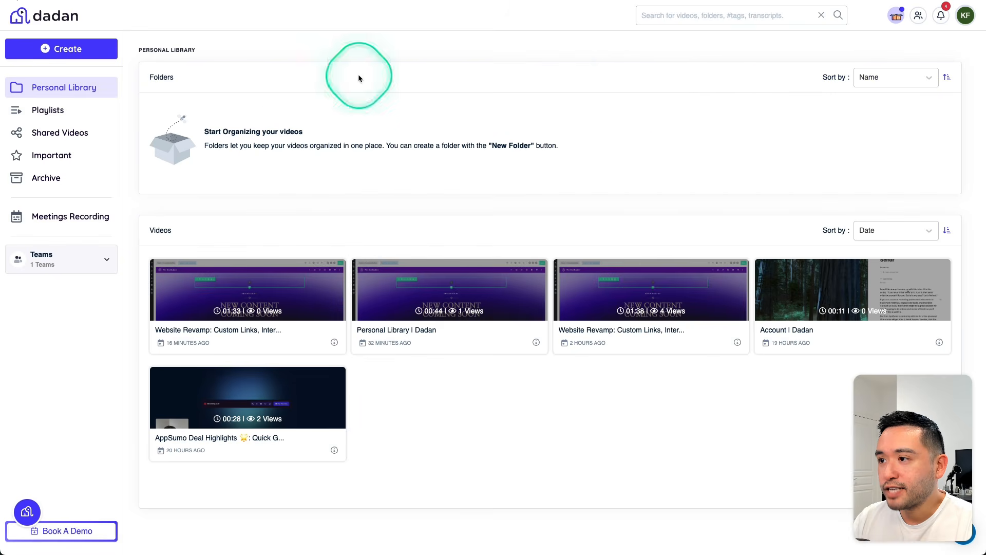
# - Start a video recording request titled "Record a video!" with a recording deadline of 31/07/2025
pyautogui.click(56, 49)
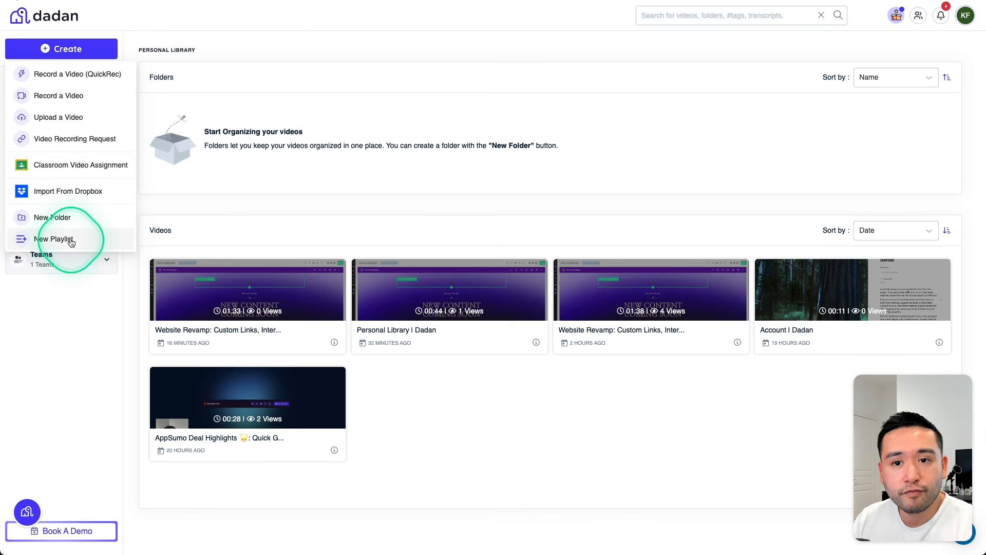
pyautogui.click(85, 145)
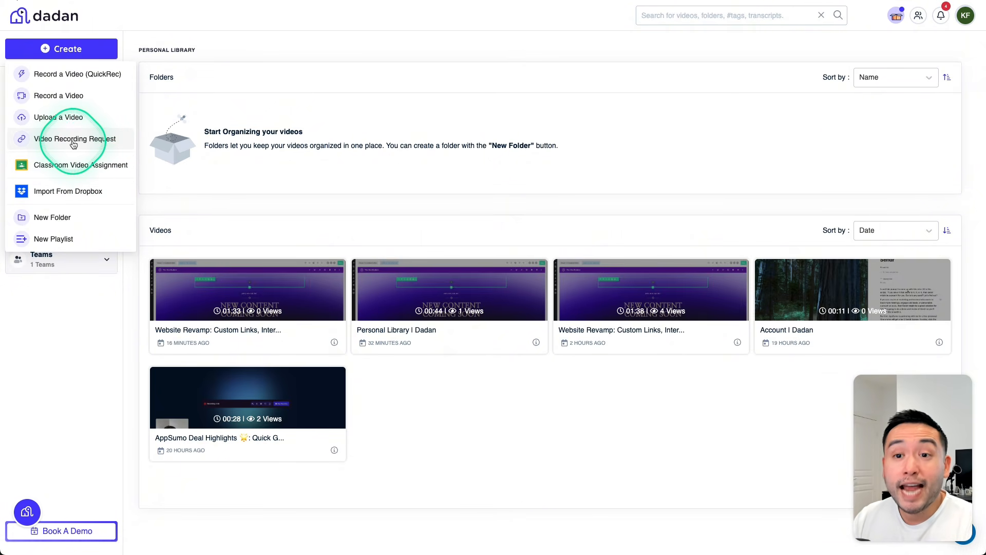
pyautogui.click(73, 145)
pyautogui.click(858, 111)
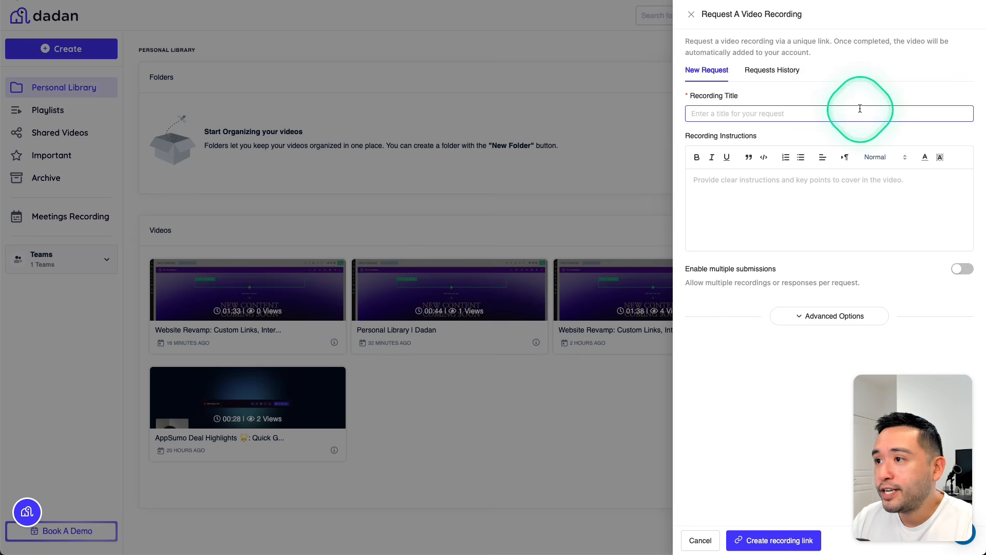
pyautogui.write('Record a video!')
pyautogui.click(830, 315)
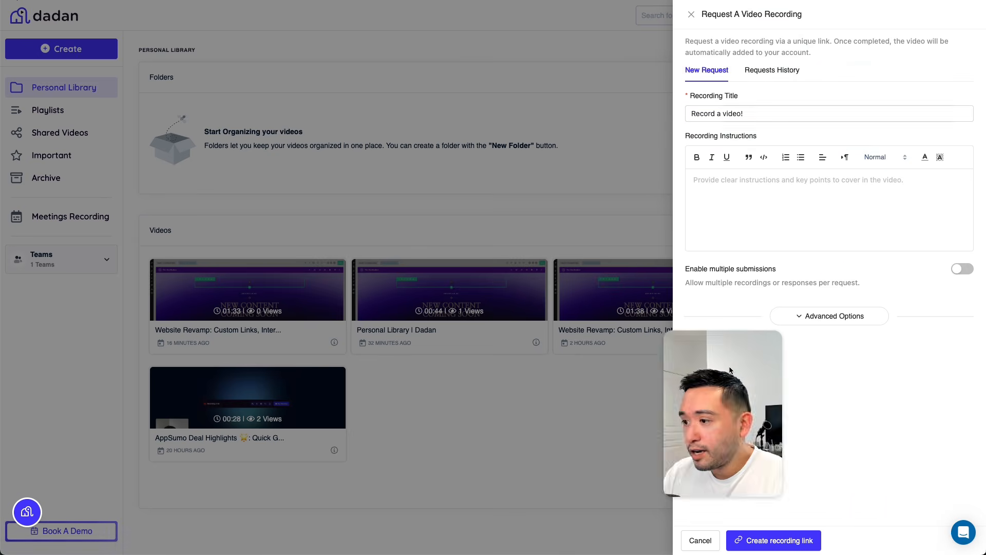
pyautogui.click(734, 368)
pyautogui.click(777, 307)
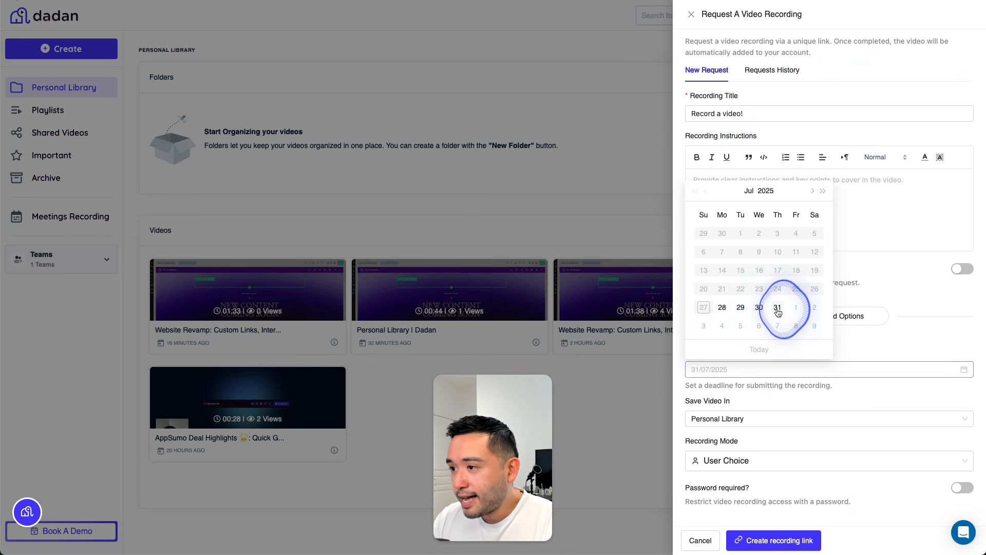
# - Set the requested video to save in the team's library, and create and copy its recording link
pyautogui.click(716, 418)
pyautogui.click(731, 437)
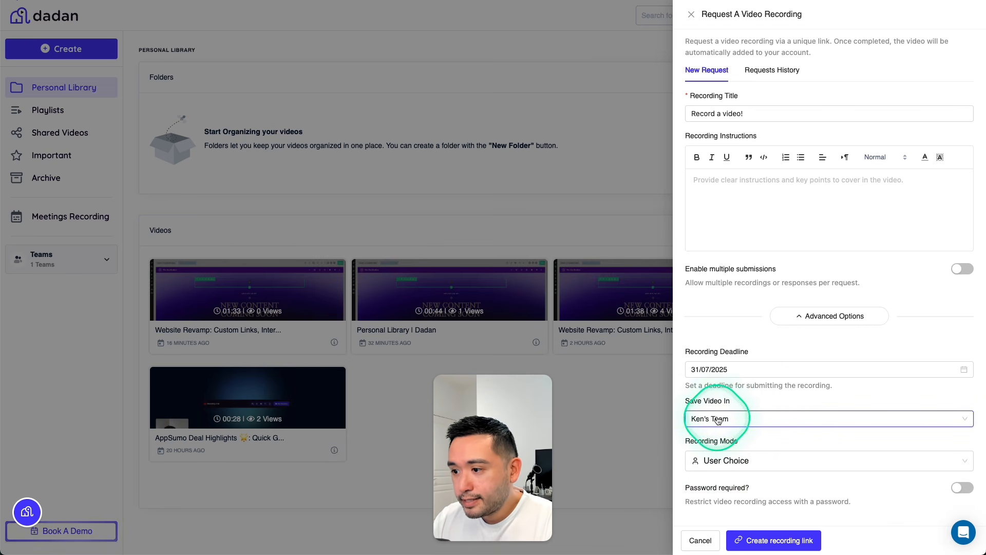
pyautogui.click(800, 540)
pyautogui.click(942, 219)
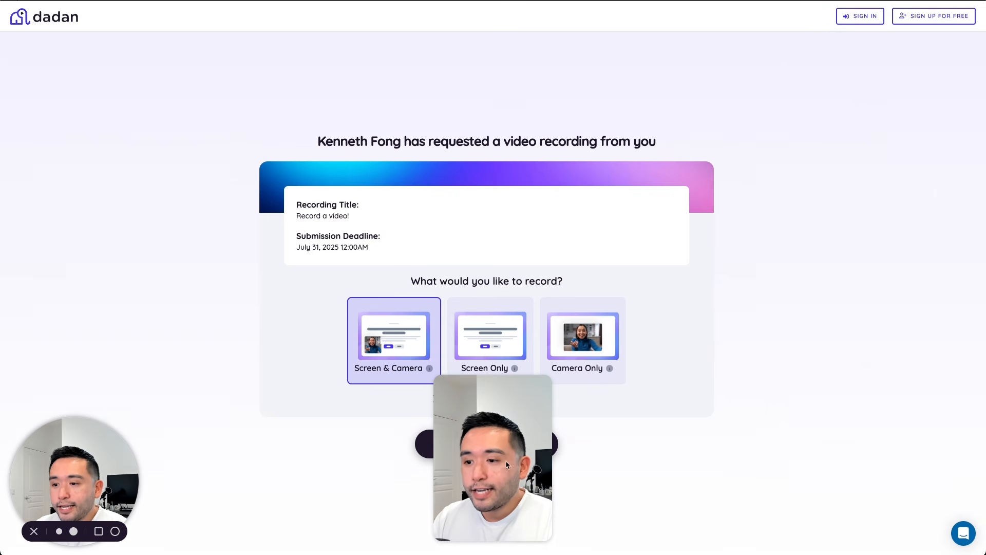
# - Test the recording request page as a recipient by starting a recording, and close the sign-in prompt
pyautogui.moveTo(506, 465); pyautogui.dragTo(846, 401)
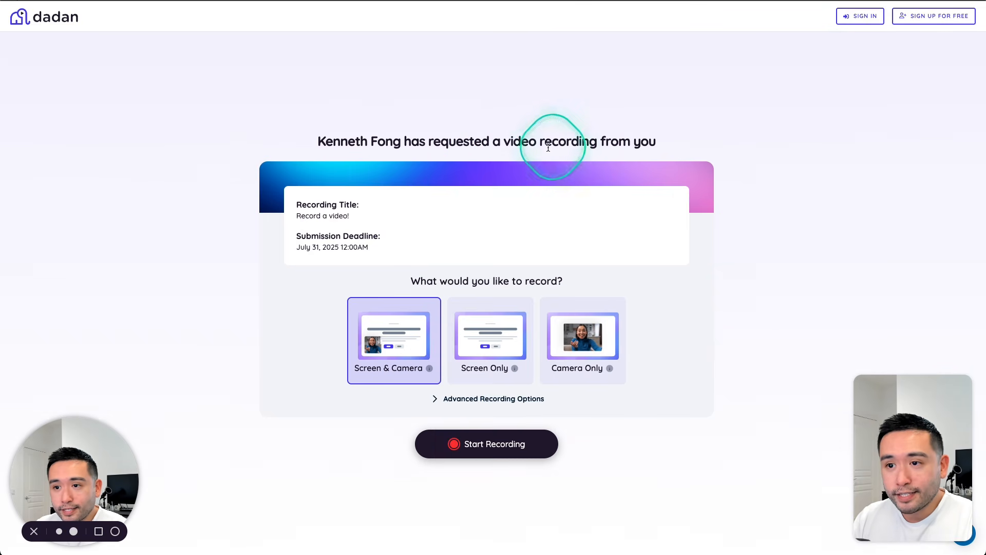
pyautogui.click(495, 449)
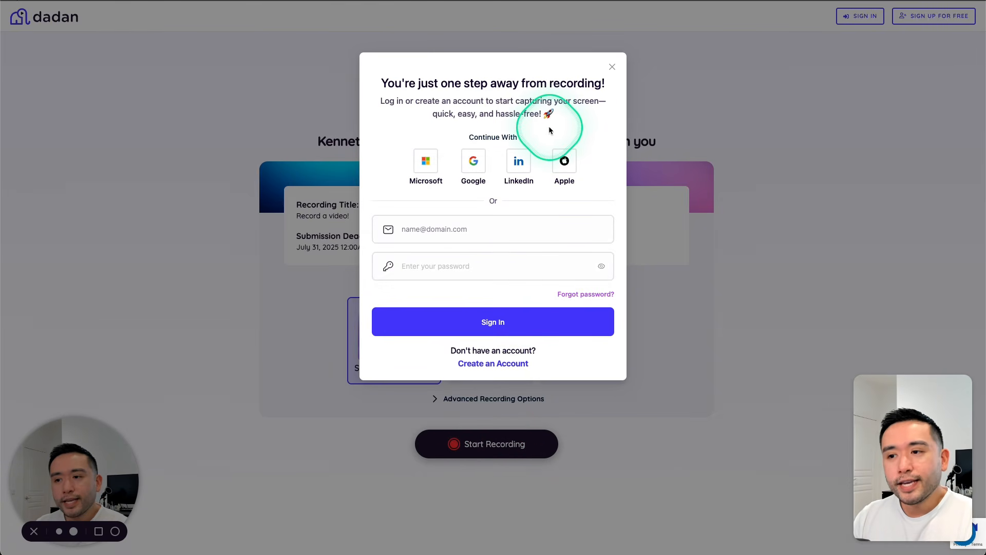
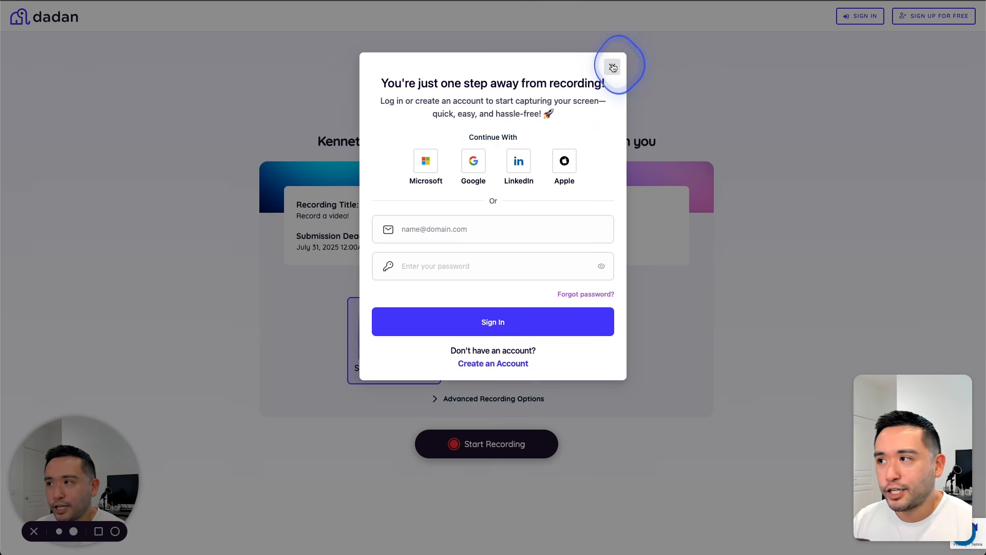
pyautogui.click(613, 67)
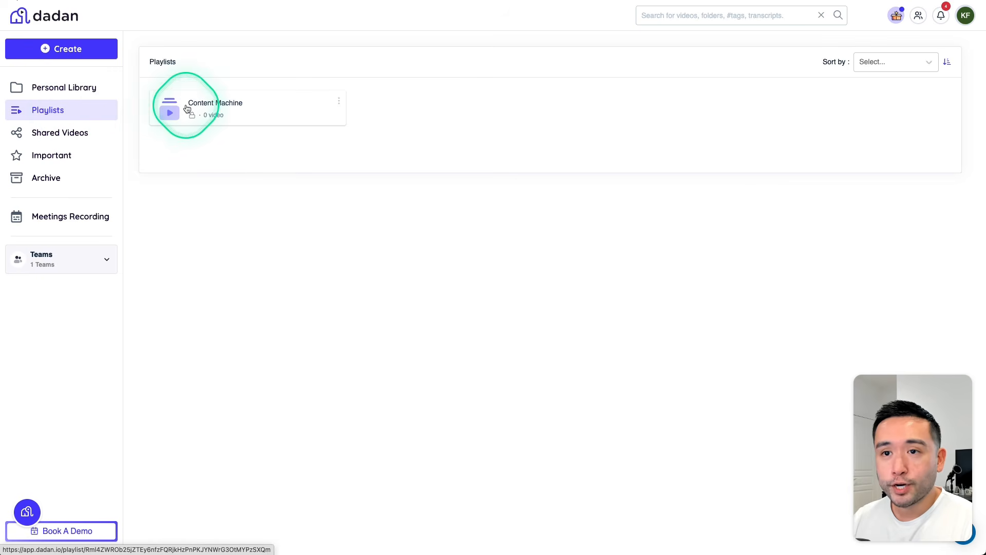
# - Add both Website Revamp videos and the Personal Library | Dadan video to the Content Machine playlist
pyautogui.click(226, 106)
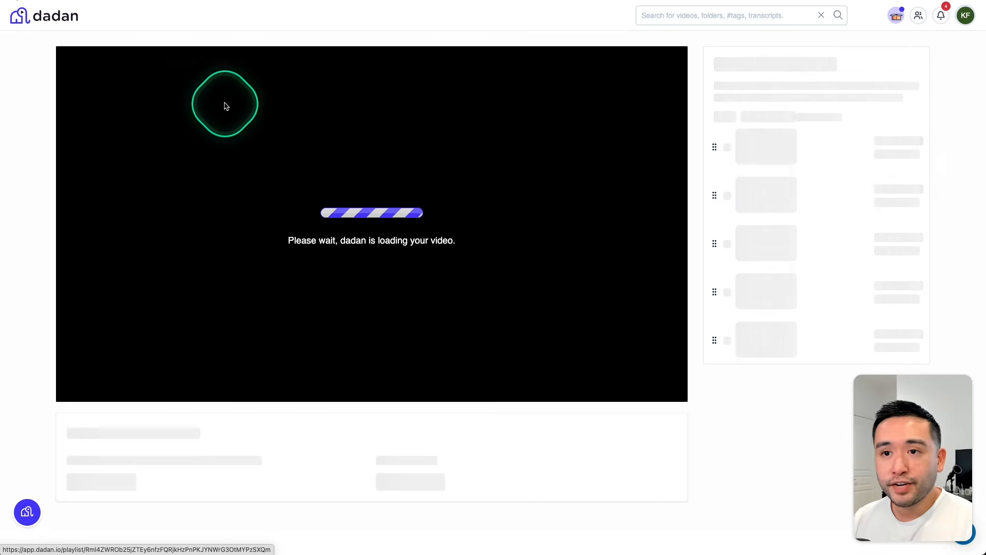
pyautogui.hscroll(-5, 405, 216)
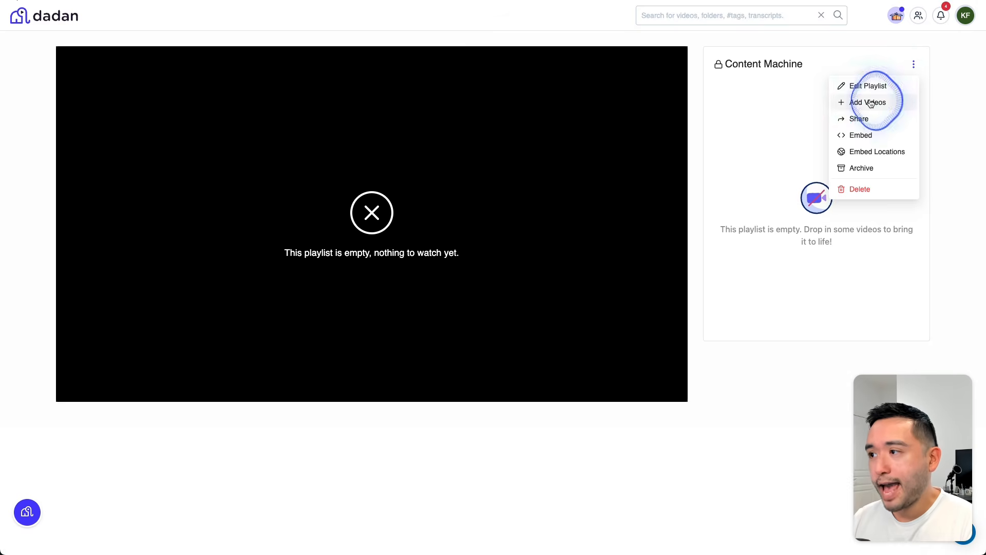
pyautogui.click(873, 100)
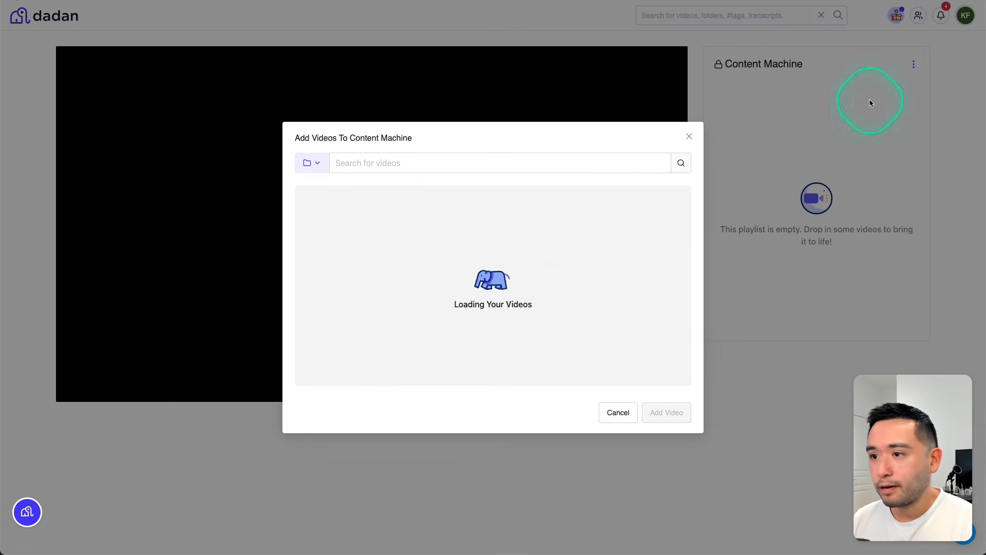
pyautogui.click(310, 202)
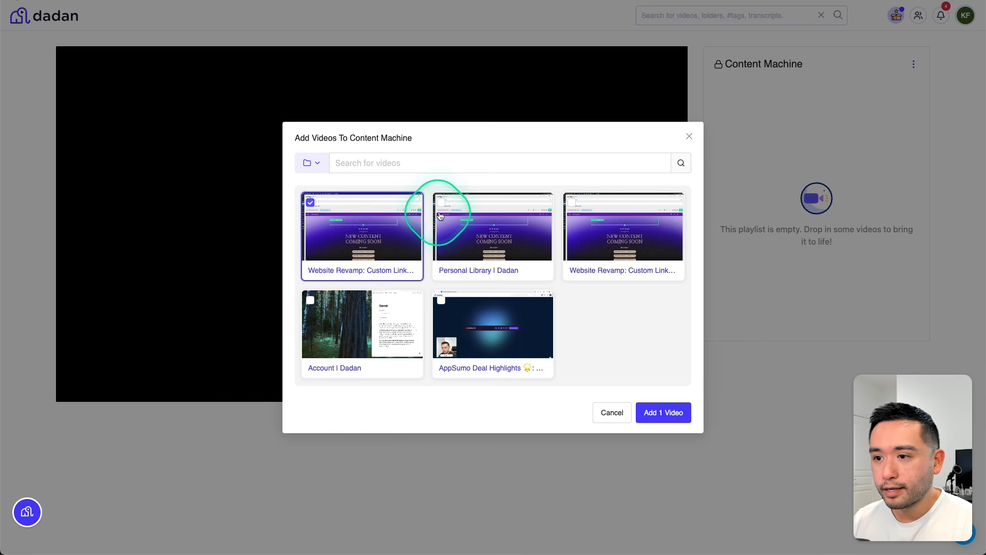
pyautogui.click(444, 201)
pyautogui.click(574, 200)
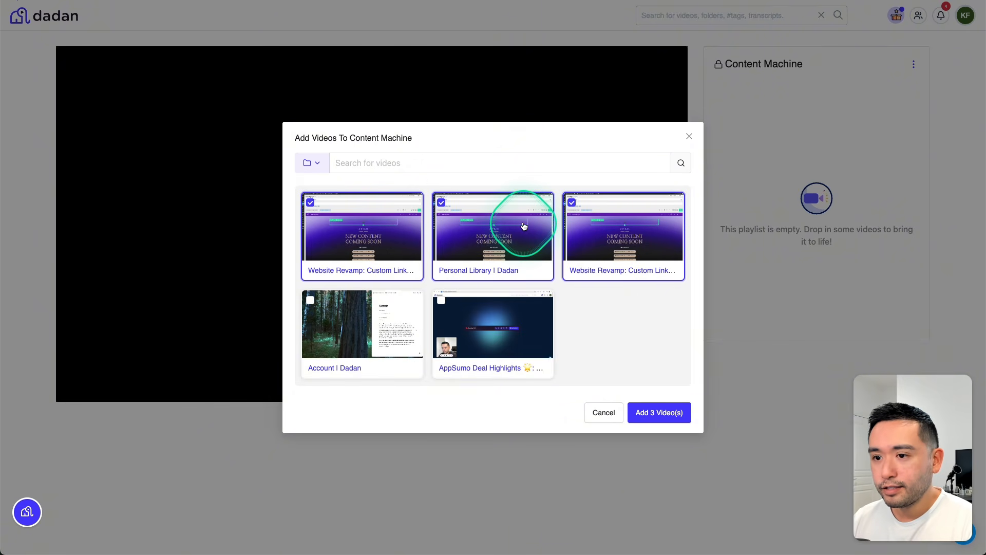
pyautogui.click(659, 412)
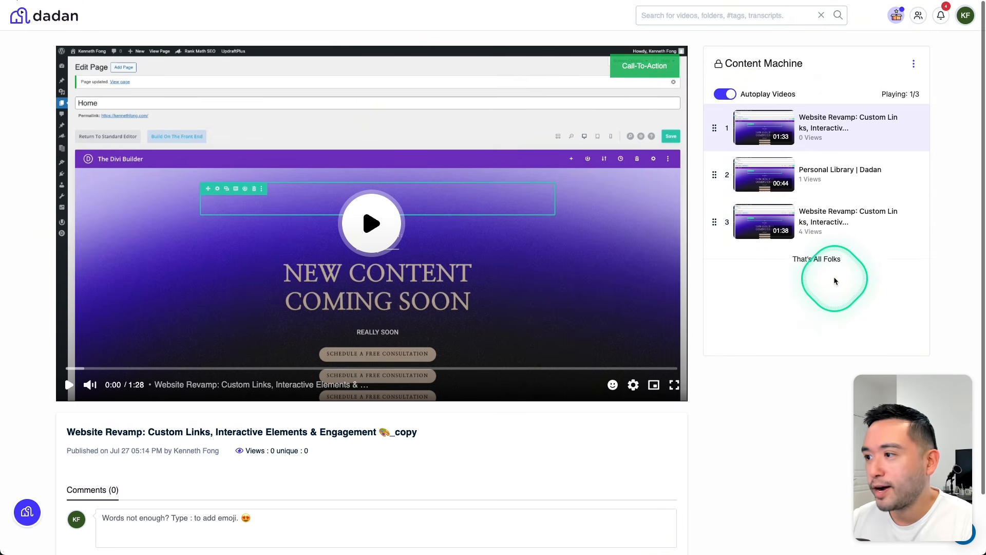
# - Open the Content Machine playlist's sharing options, and preview its first two videos on the shared page as a recipient
pyautogui.click(914, 64)
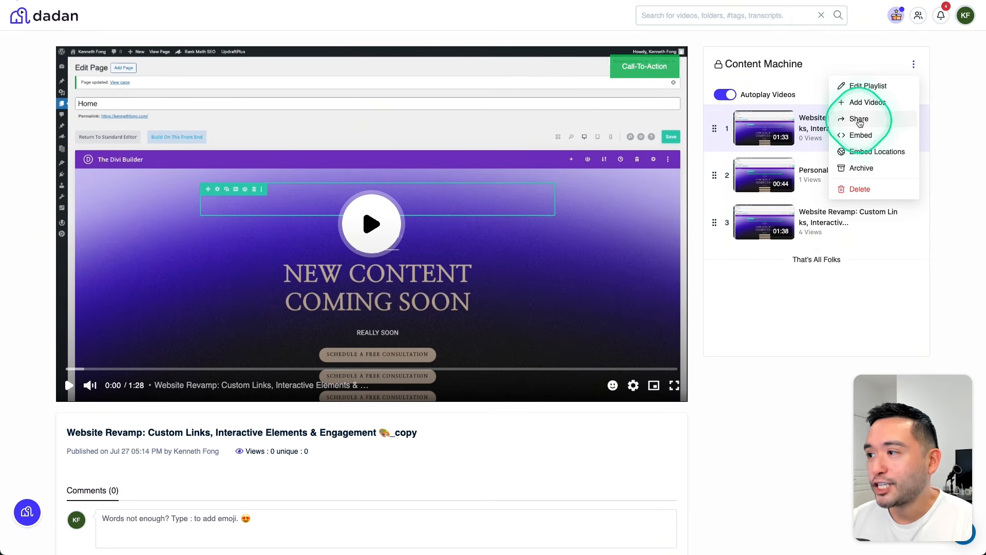
pyautogui.click(858, 119)
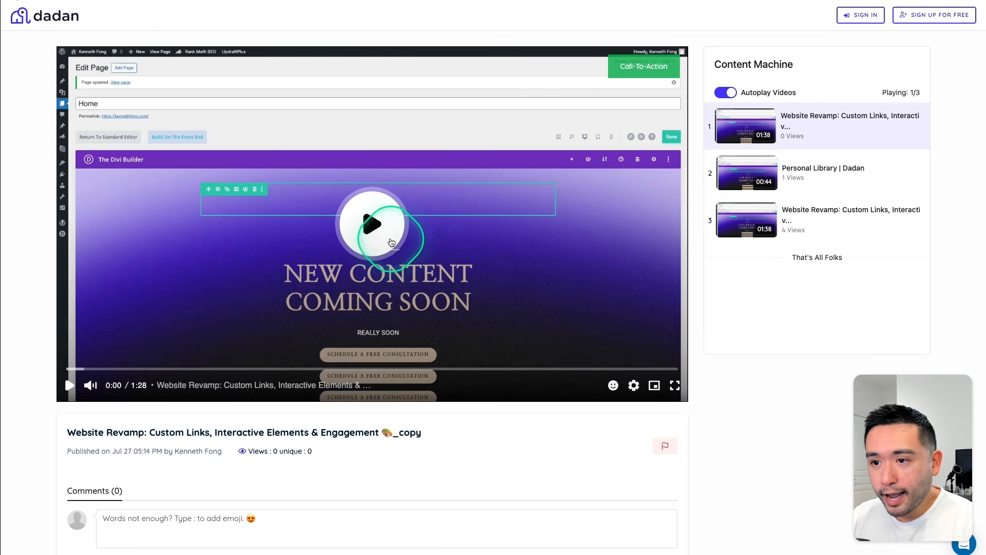
pyautogui.click(368, 222)
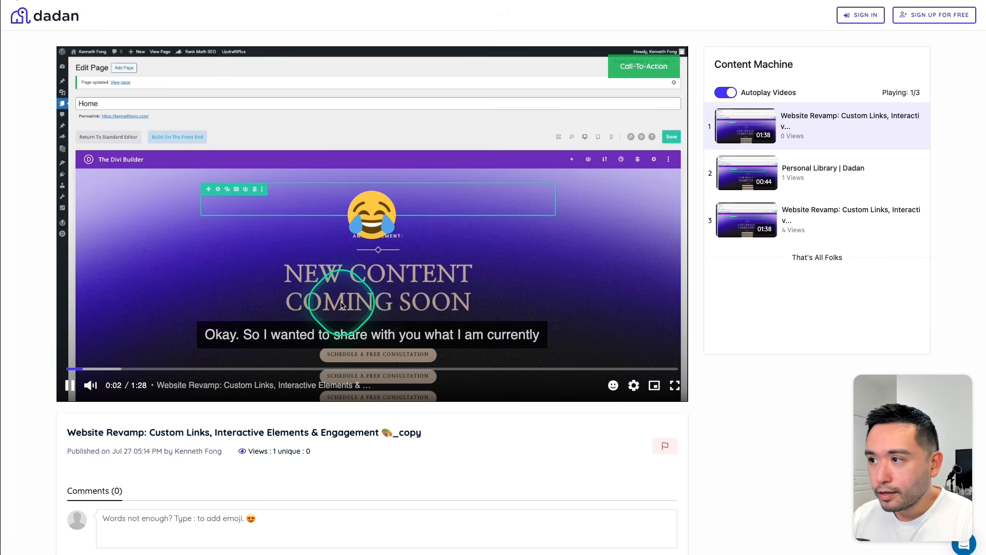
pyautogui.click(390, 226)
pyautogui.click(747, 173)
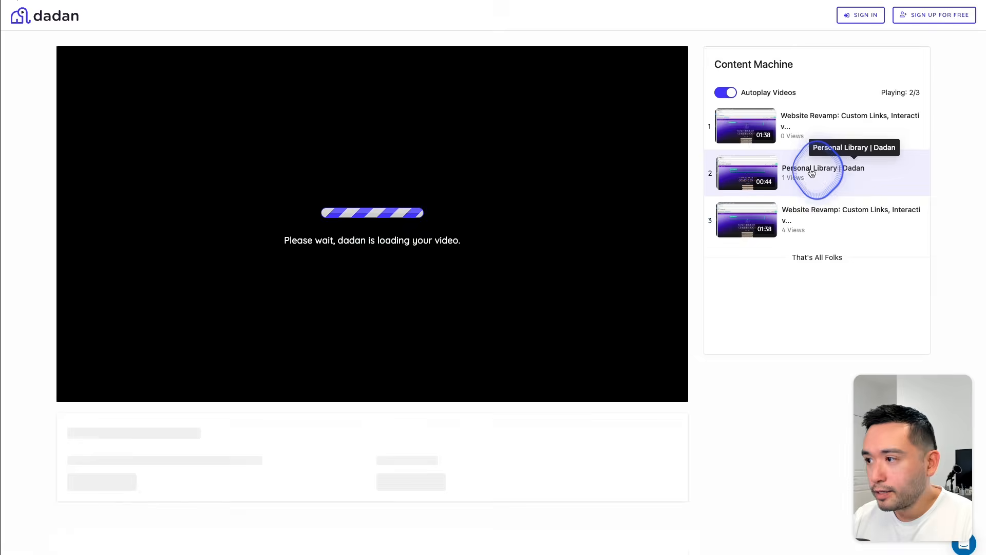
pyautogui.click(380, 225)
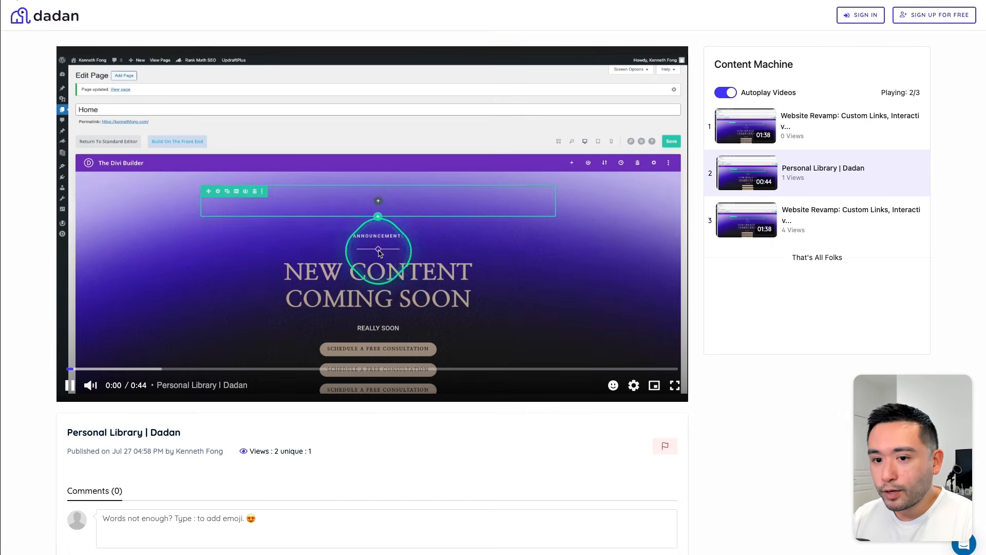
pyautogui.click(68, 386)
# - Post the comment "COOL!!!" on the Personal Library | Dadan video as a guest, and review the posted comment
pyautogui.scroll(-1, 154, 452)
pyautogui.click(186, 464)
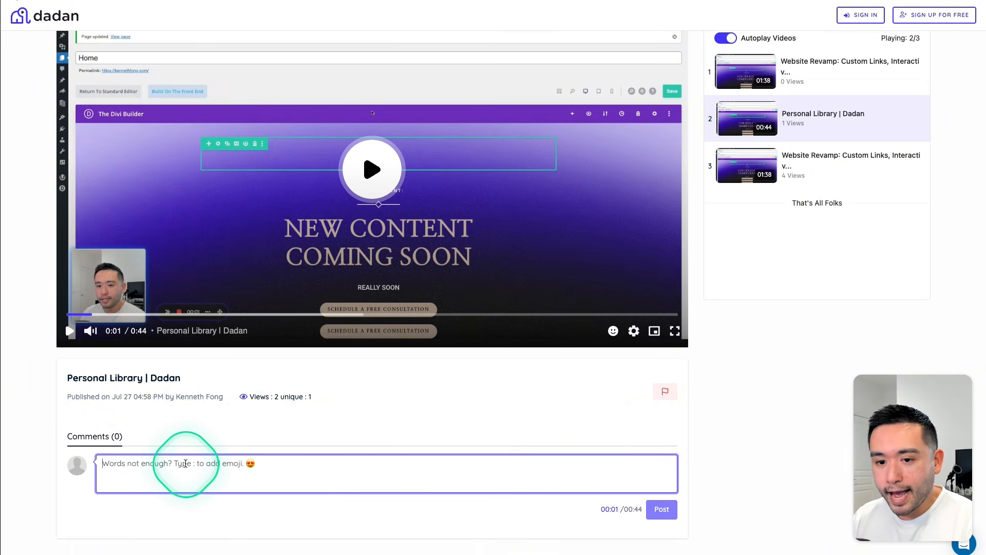
pyautogui.write('Coo')
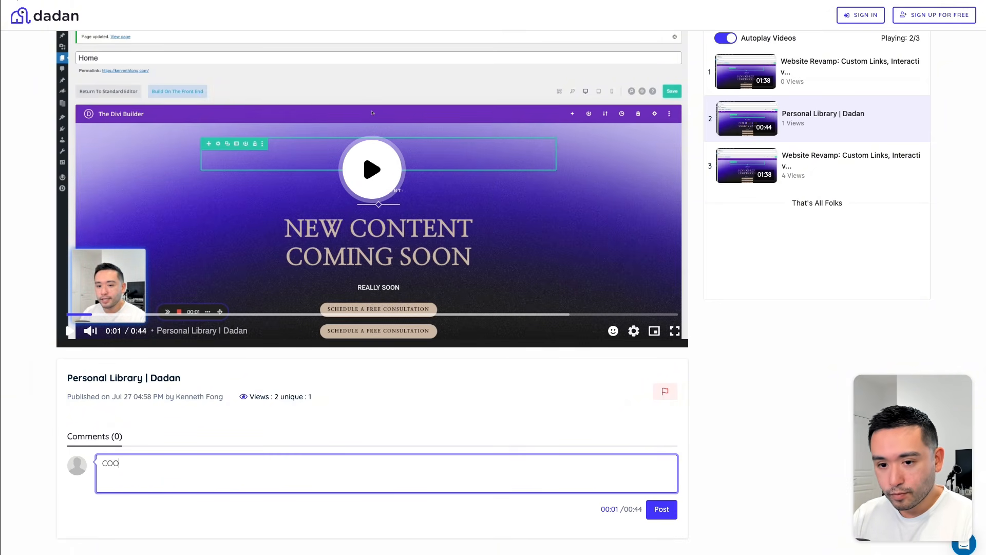
pyautogui.click(662, 509)
pyautogui.scroll(-1, 48, 469)
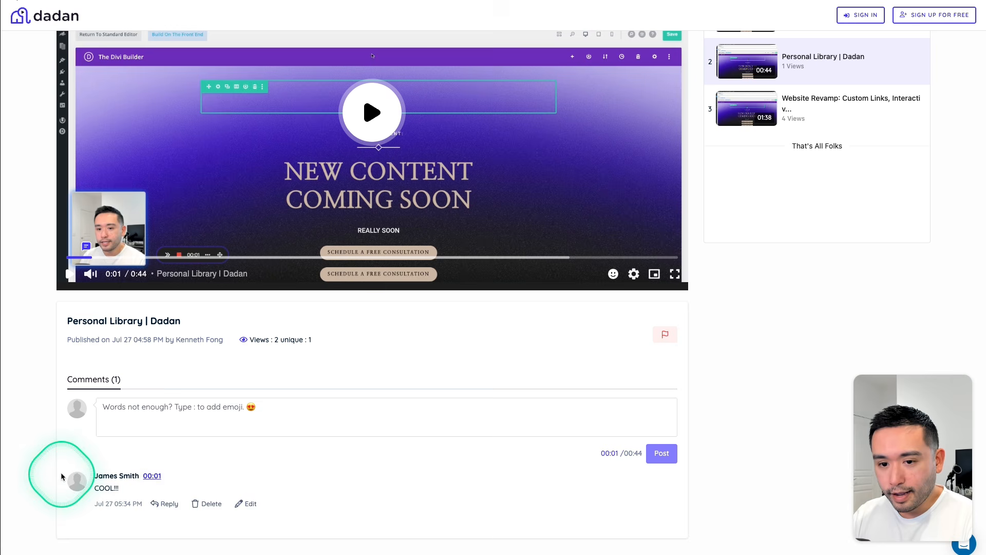
pyautogui.moveTo(48, 469); pyautogui.dragTo(347, 524)
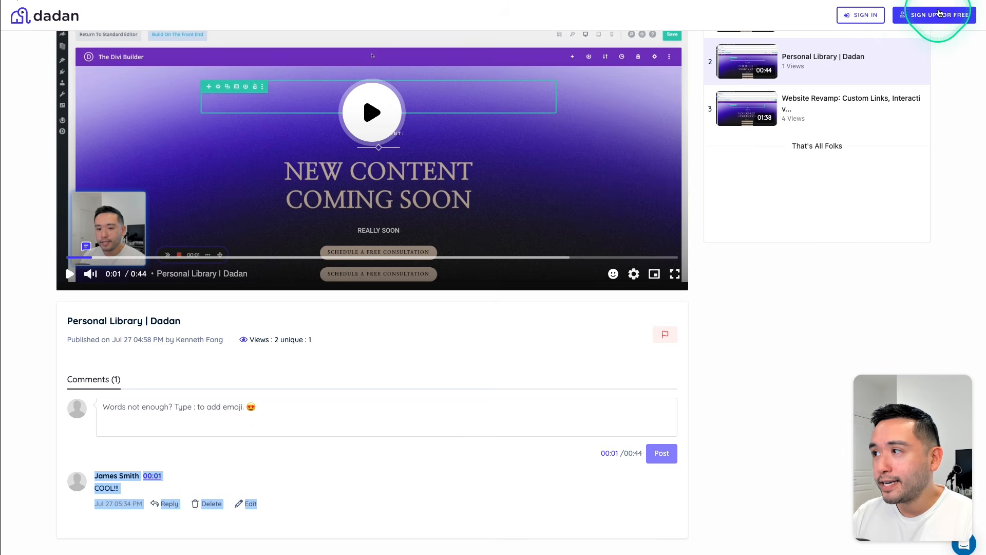
pyautogui.click(94, 478)
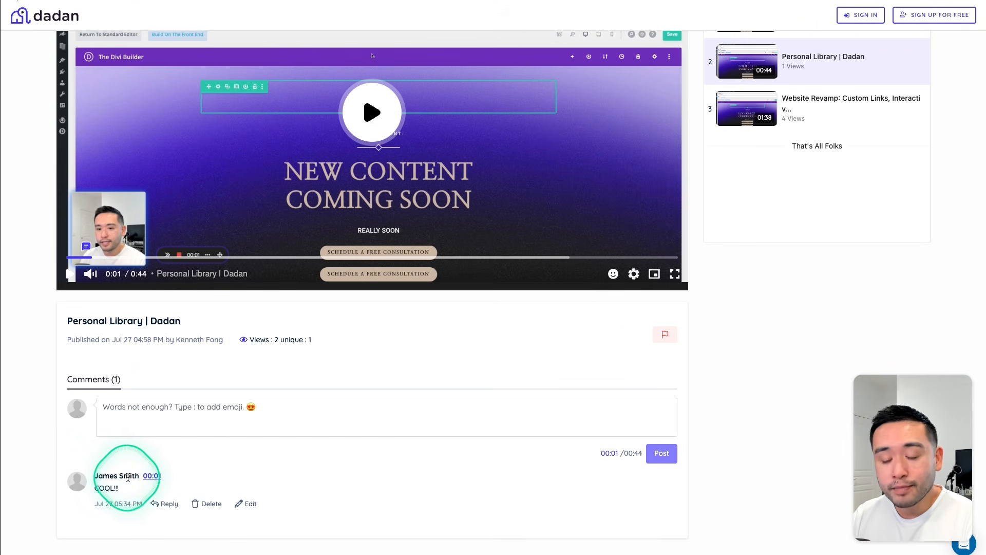
pyautogui.moveTo(166, 490); pyautogui.dragTo(94, 476)
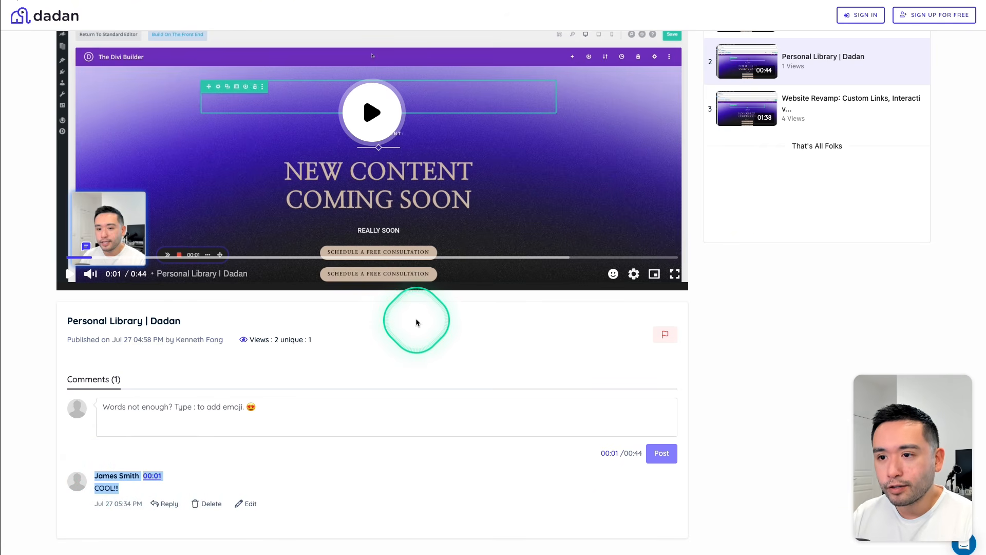
pyautogui.scroll(3, 537, 359)
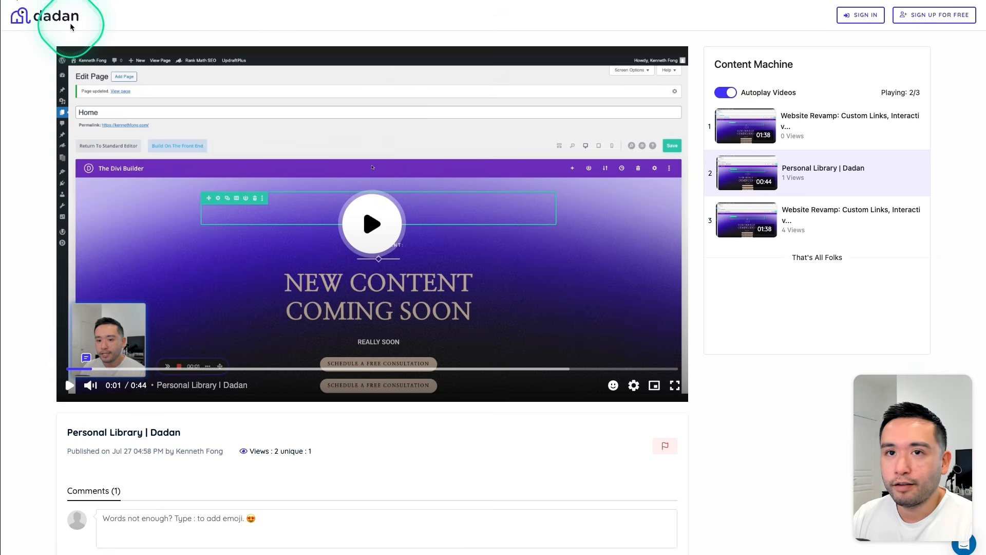
# - Return to the signed-in library and look through the shared, important and archived videos
pyautogui.click(19, 15)
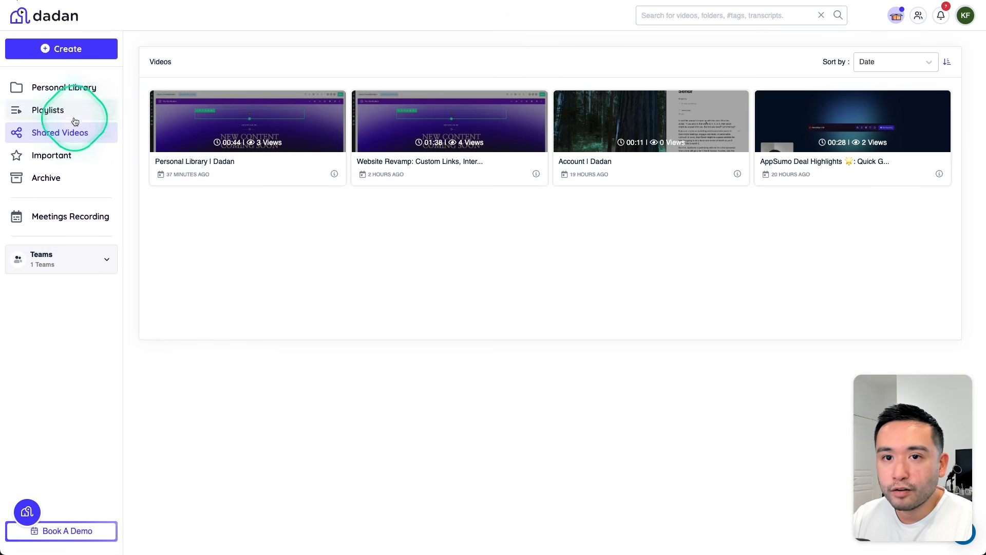
pyautogui.click(85, 161)
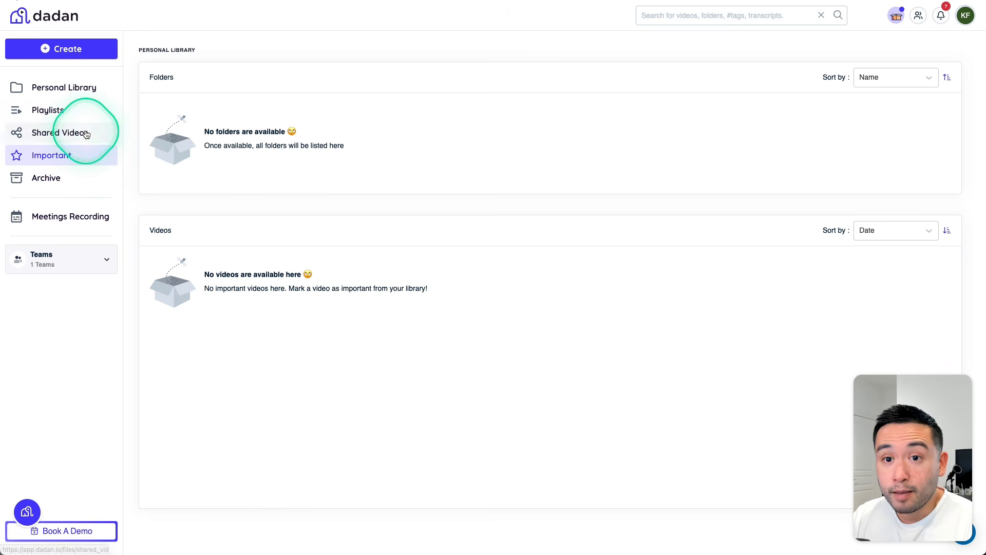
pyautogui.click(41, 177)
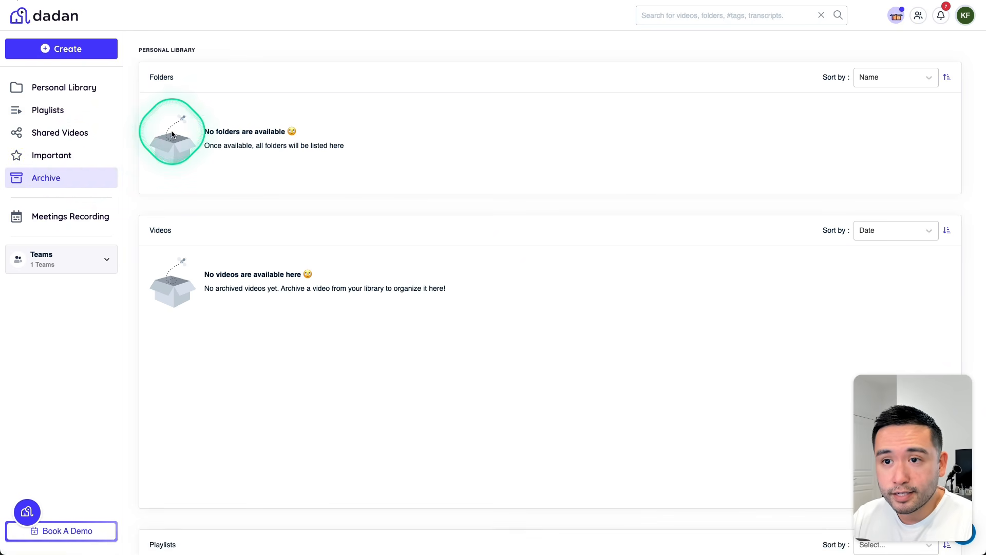
# - Open the meetings recording page and view the Google and Outlook calendar connection options
pyautogui.click(103, 217)
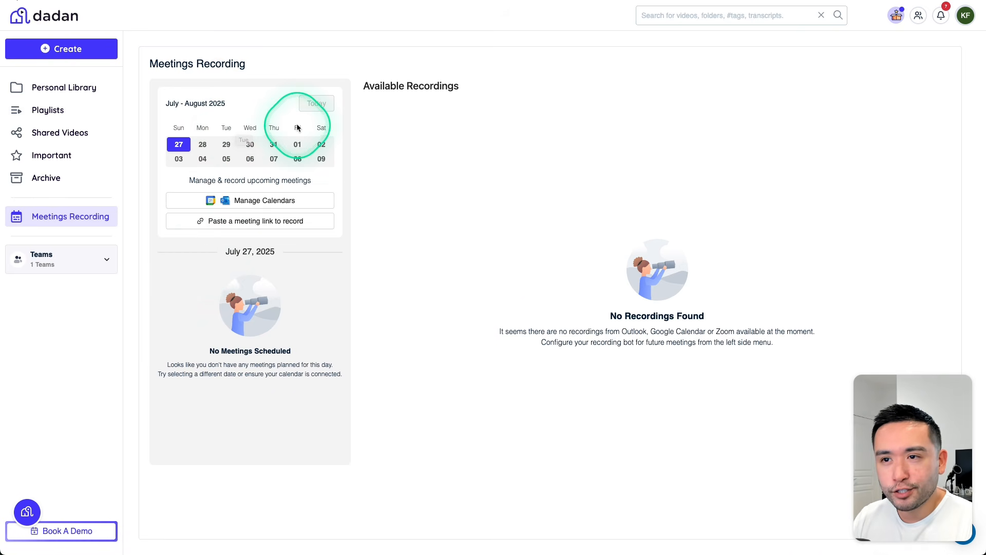
pyautogui.click(257, 210)
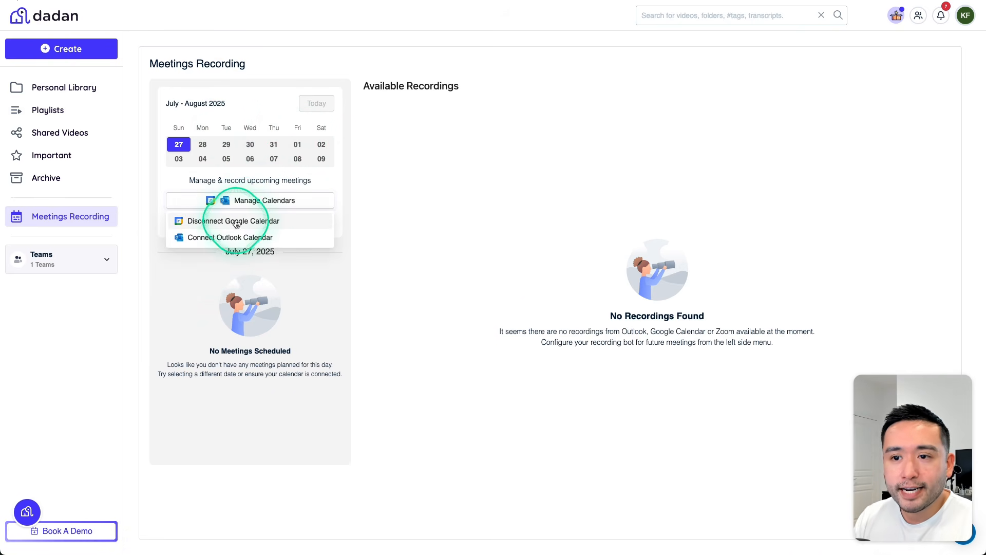
pyautogui.click(344, 183)
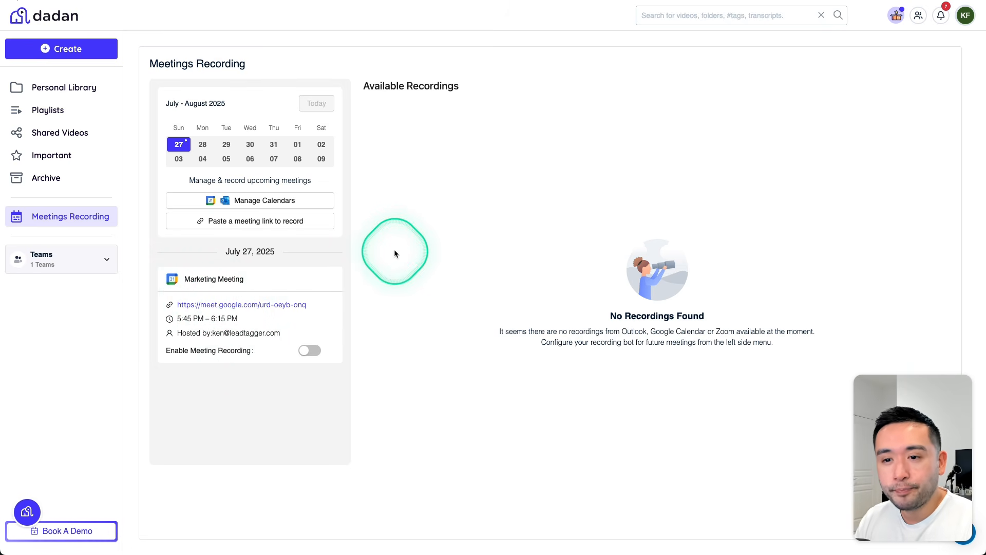
# - Enable meeting recording for the Marketing Meeting on July 27, 2025, and examine the area for available recordings
pyautogui.click(310, 352)
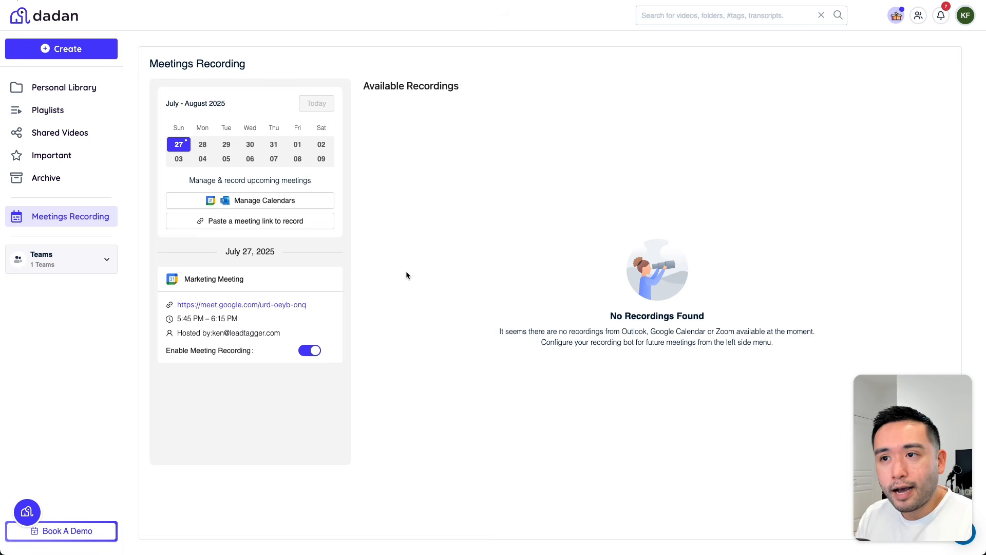
pyautogui.moveTo(363, 86); pyautogui.dragTo(489, 169)
pyautogui.click(489, 169)
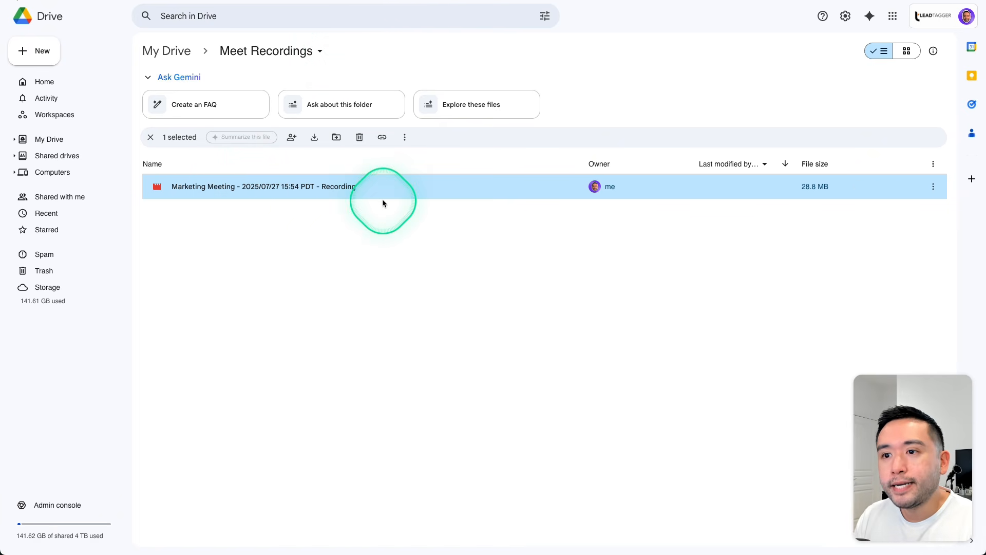
# - Play the Marketing Meeting recording from the Meet Recordings folder in Google Drive, and pause it
pyautogui.doubleClick(298, 190)
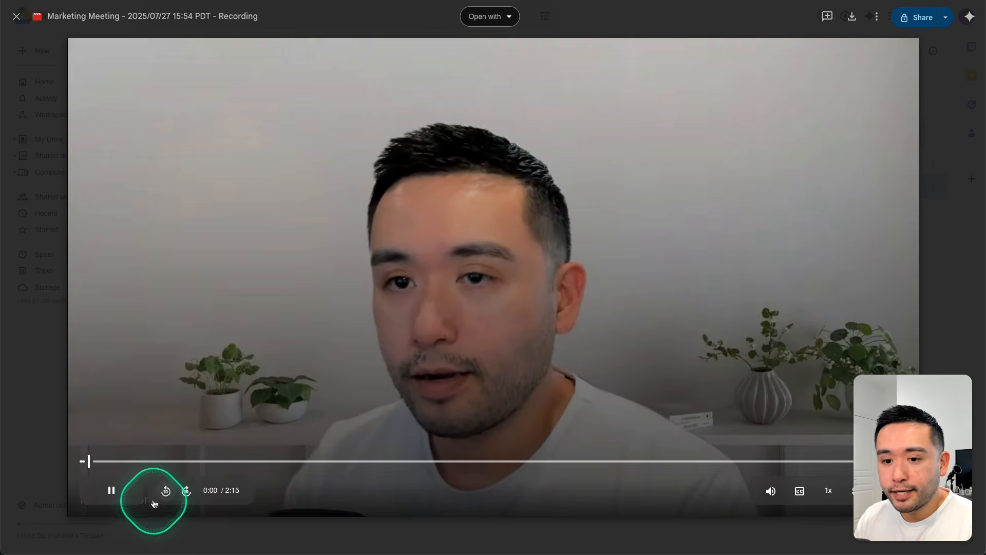
pyautogui.click(196, 462)
pyautogui.click(112, 489)
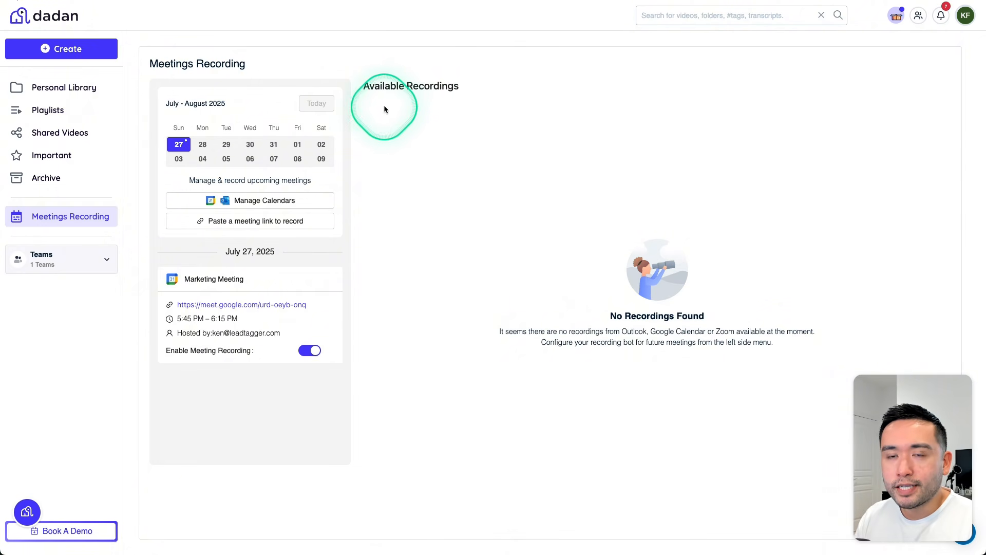
# - Switch back to dadan's meetings recording page, and check the available recordings area and calendar connections
pyautogui.moveTo(368, 85); pyautogui.dragTo(568, 248)
pyautogui.click(568, 248)
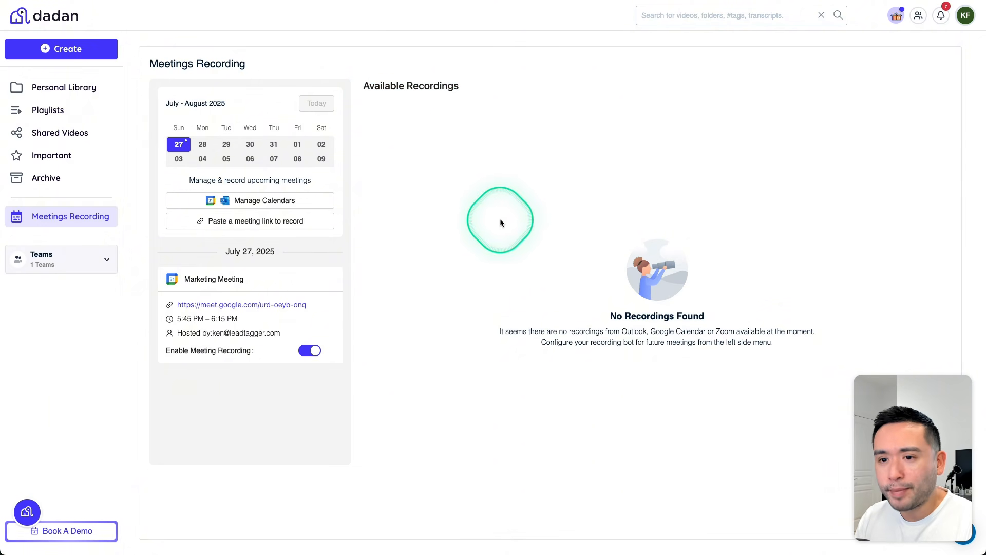
pyautogui.click(255, 199)
pyautogui.click(415, 147)
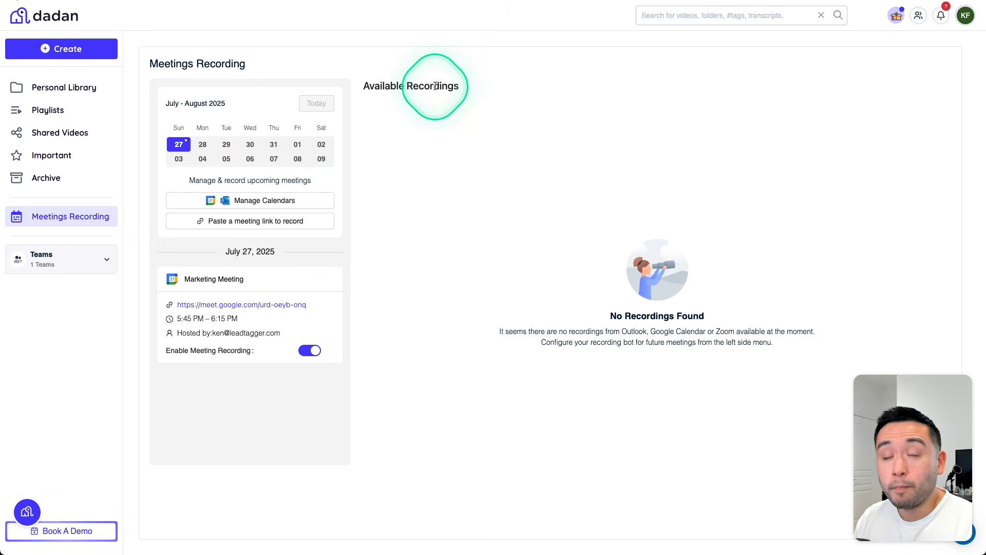
# - Open the existing team's library and review its options for recording and uploading a first video
pyautogui.click(56, 259)
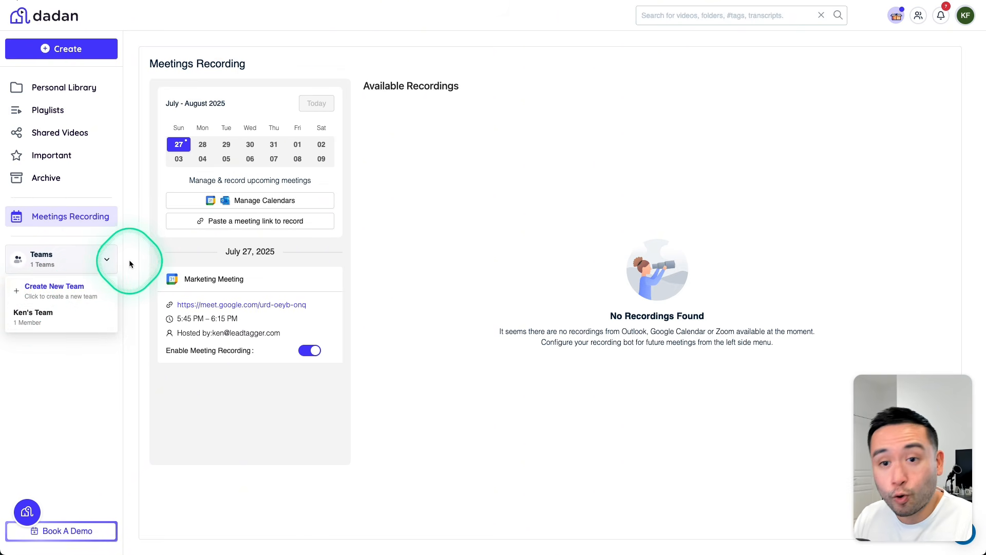
pyautogui.click(59, 316)
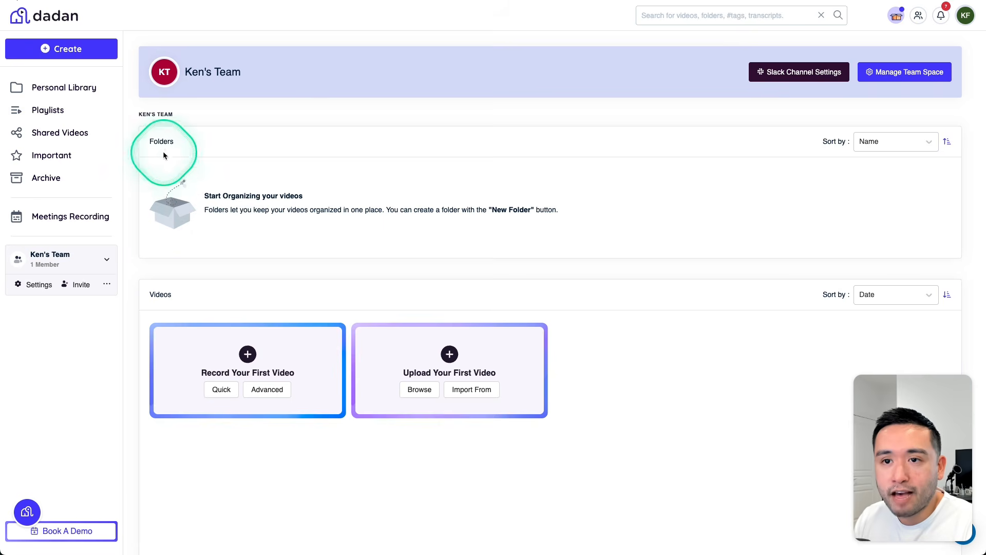
pyautogui.moveTo(209, 371); pyautogui.dragTo(289, 373)
pyautogui.moveTo(436, 371); pyautogui.dragTo(479, 377)
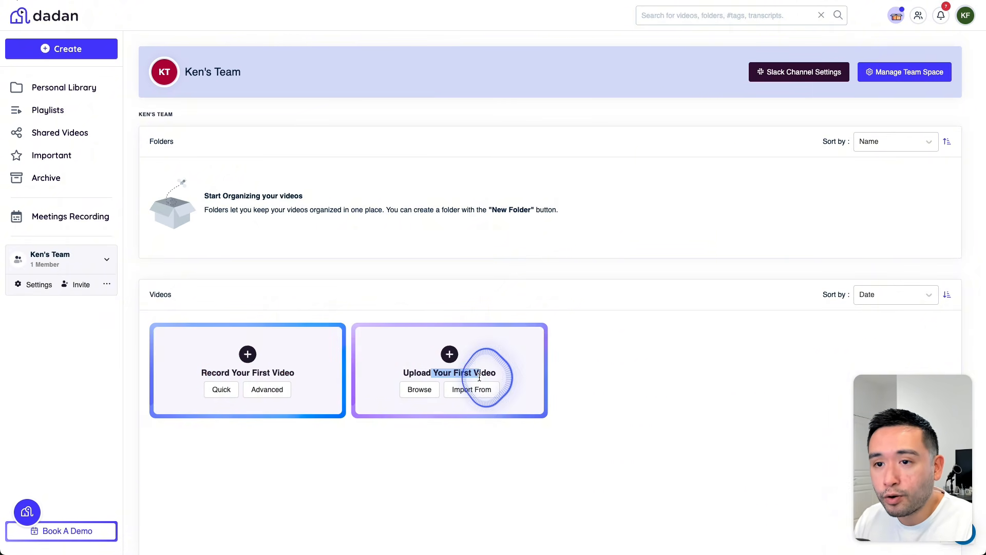
pyautogui.click(269, 139)
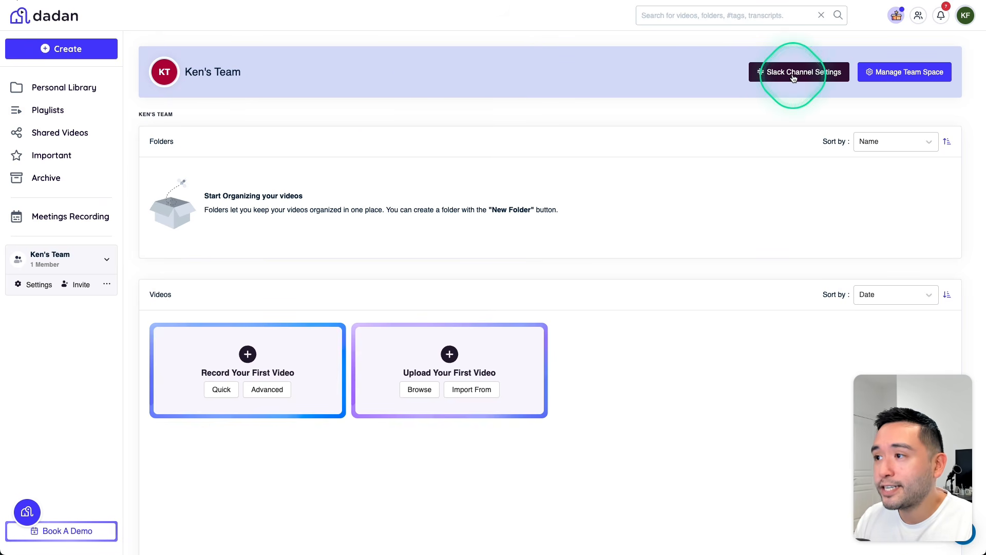
# - Open the team's Slack channel settings and examine the channel that activity is sent to
pyautogui.click(819, 77)
pyautogui.moveTo(380, 93); pyautogui.dragTo(447, 125)
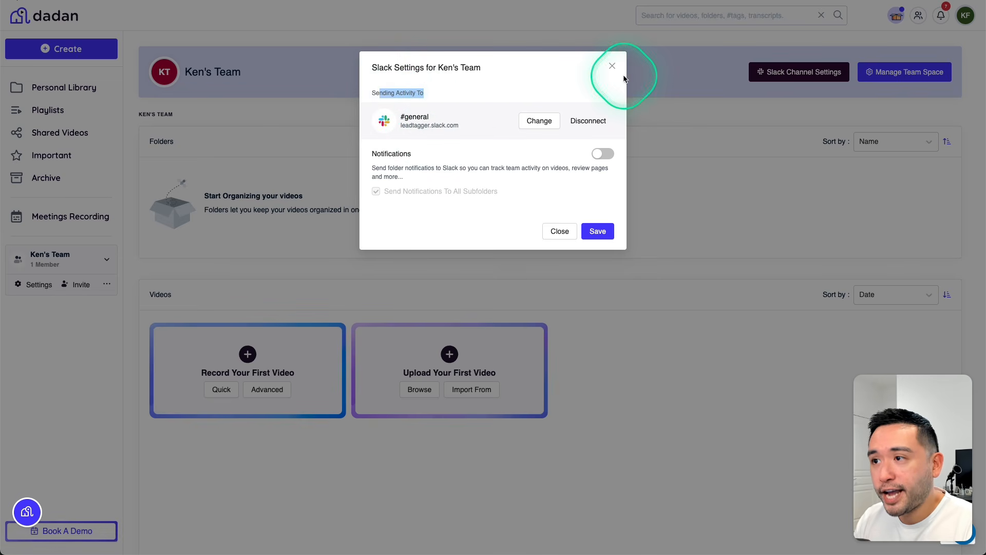
# - Close the team's Slack settings and open the settings for managing the team space
pyautogui.click(612, 65)
pyautogui.click(892, 76)
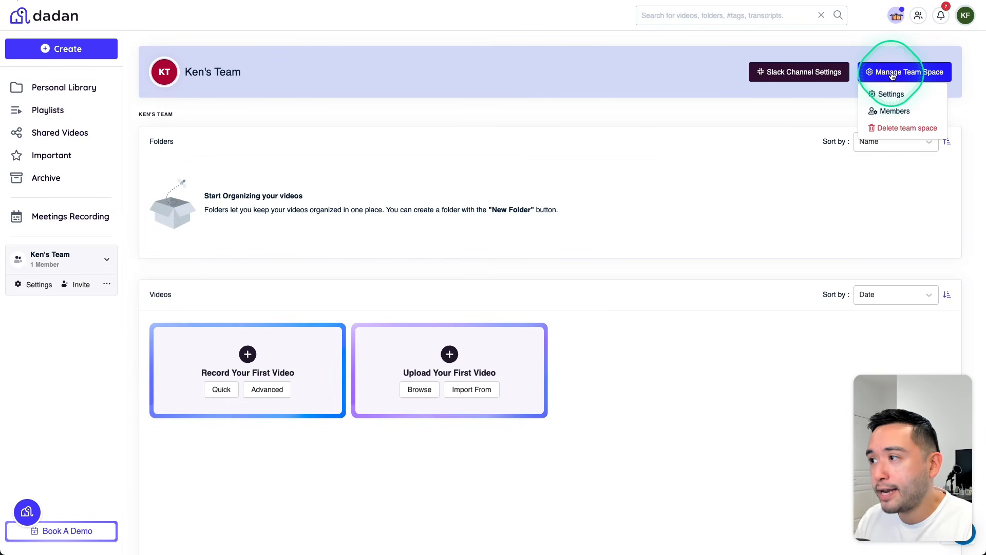
pyautogui.click(896, 93)
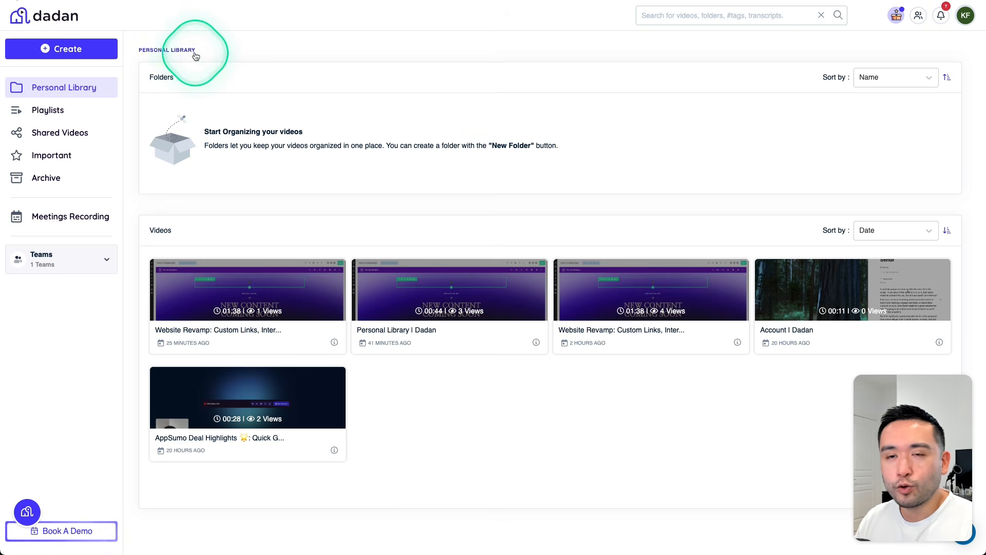
# - Start a new Google Classroom video assignment titled SEO Homework
pyautogui.click(95, 49)
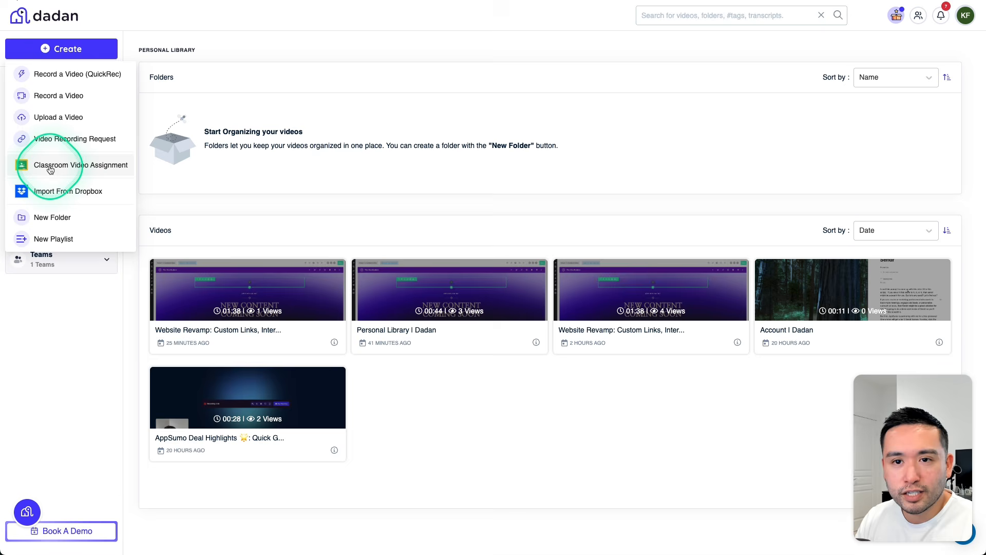
pyautogui.click(54, 170)
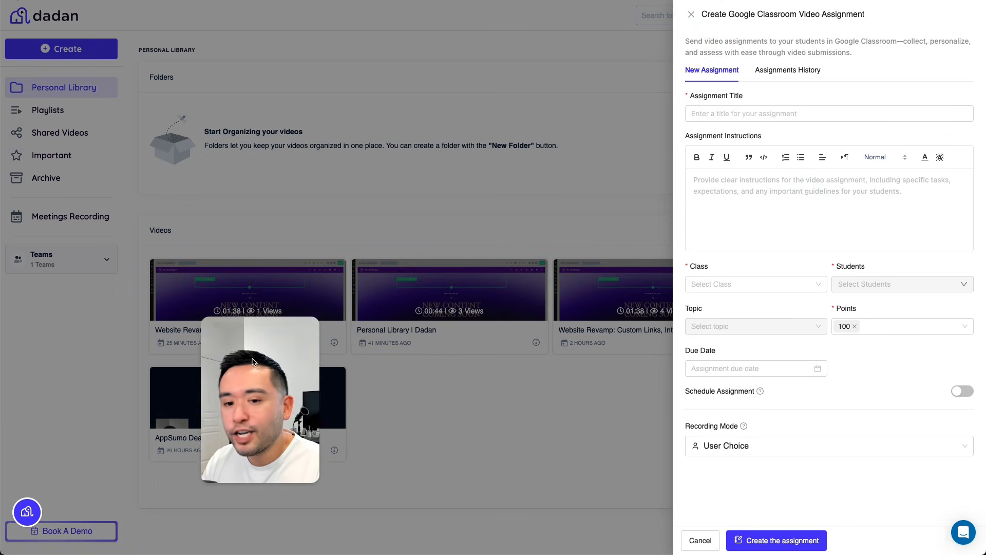
pyautogui.click(750, 117)
pyautogui.write('SEO Homework')
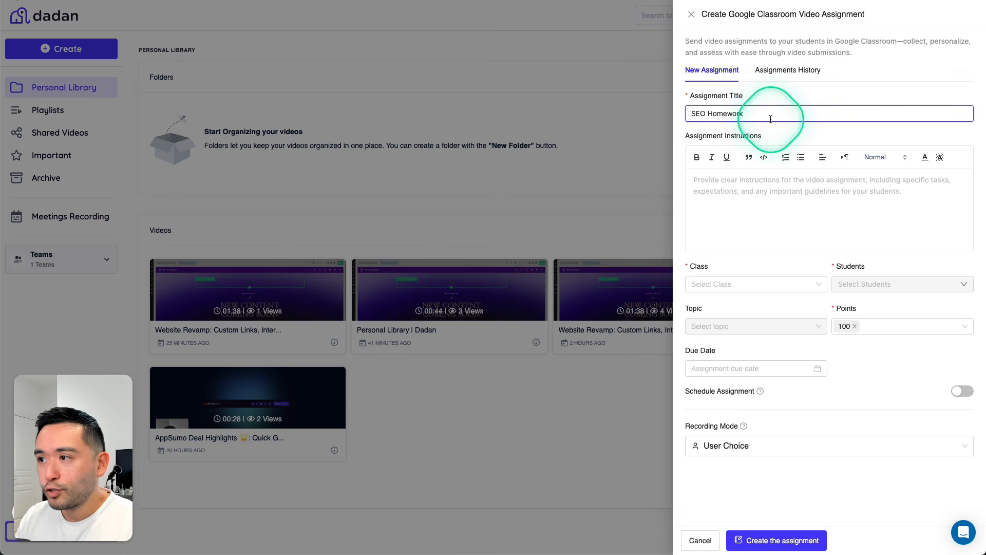
# - Assign the homework to all students of Marketing Class and create the assignment
pyautogui.click(719, 285)
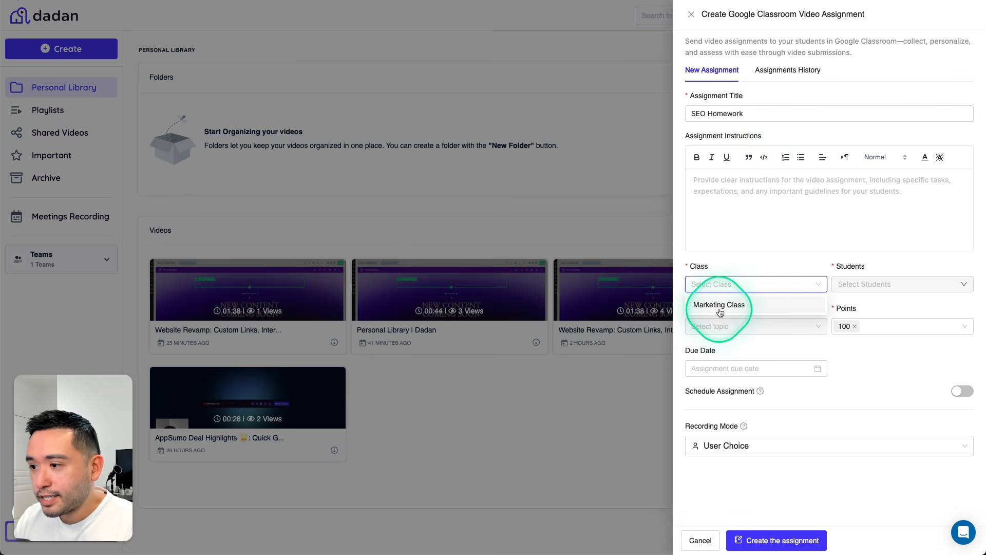
pyautogui.click(862, 288)
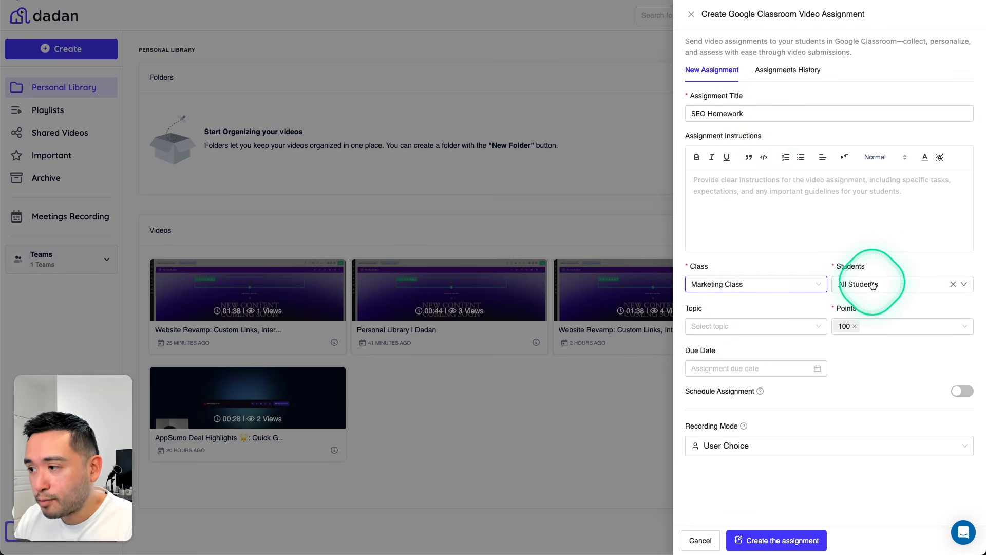
pyautogui.click(872, 263)
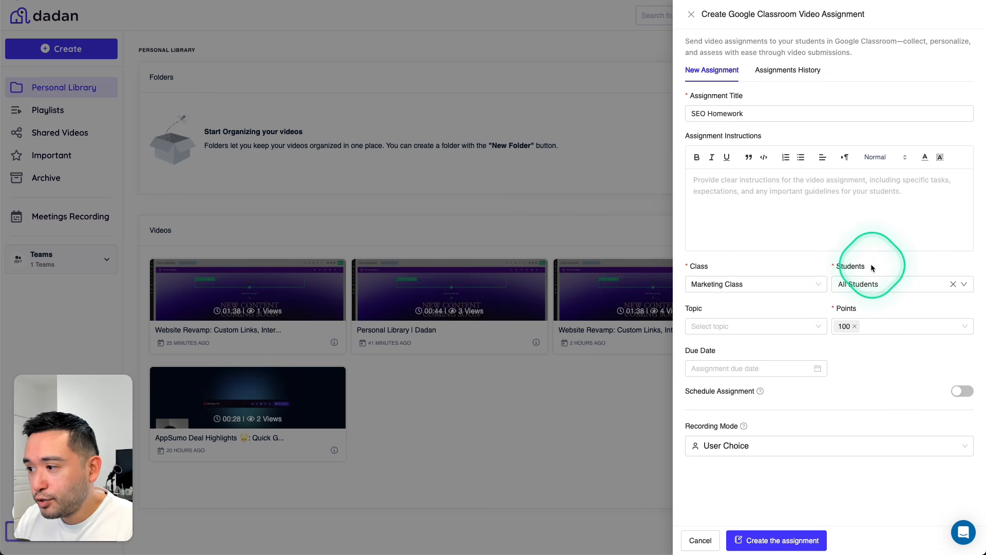
pyautogui.click(779, 545)
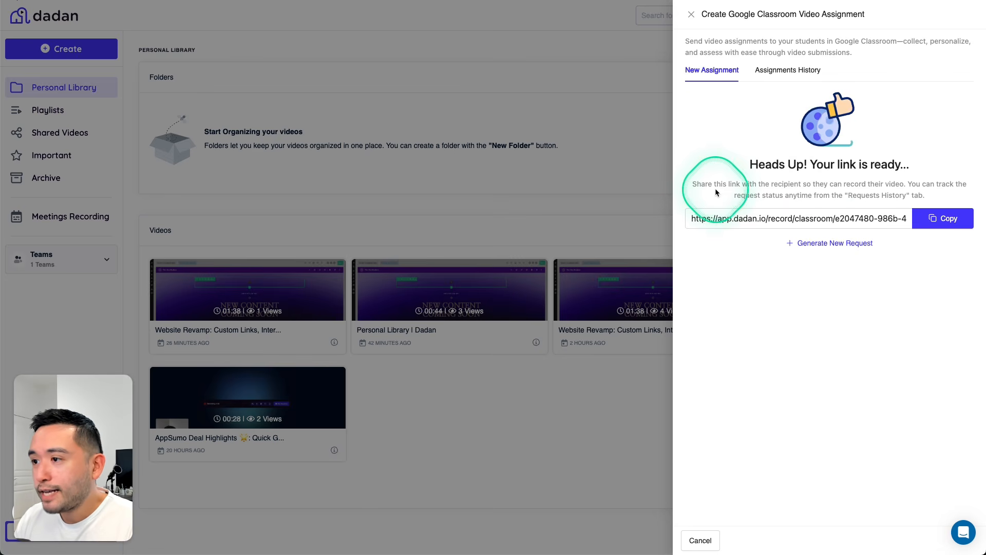
# - Copy the assignment's recording link and start a recording from the page it leads to
pyautogui.moveTo(701, 183); pyautogui.dragTo(906, 191)
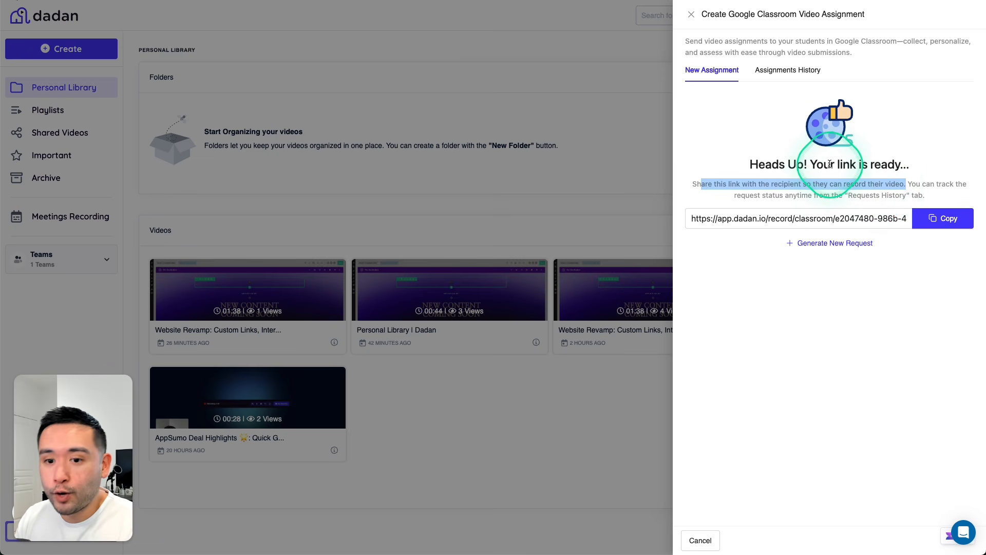
pyautogui.click(920, 223)
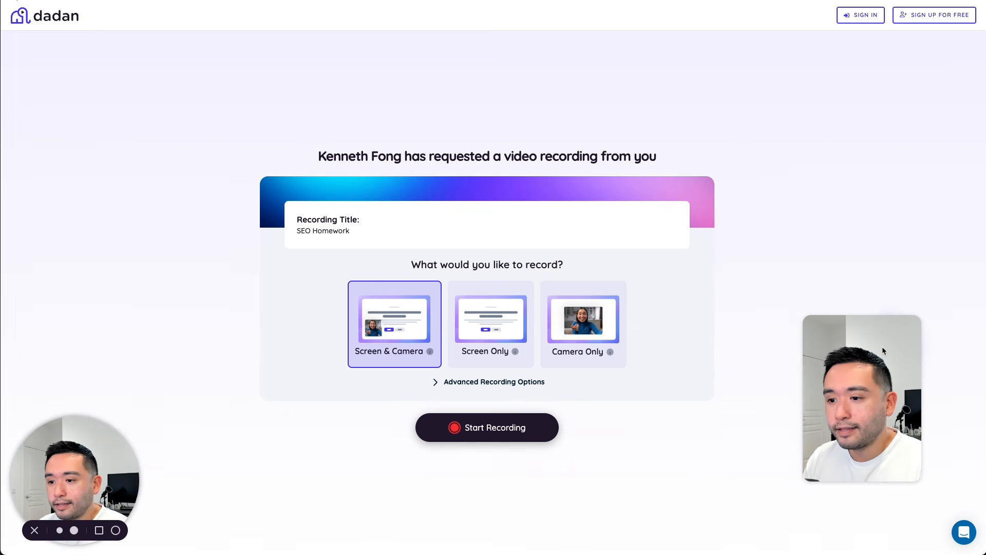
pyautogui.click(479, 432)
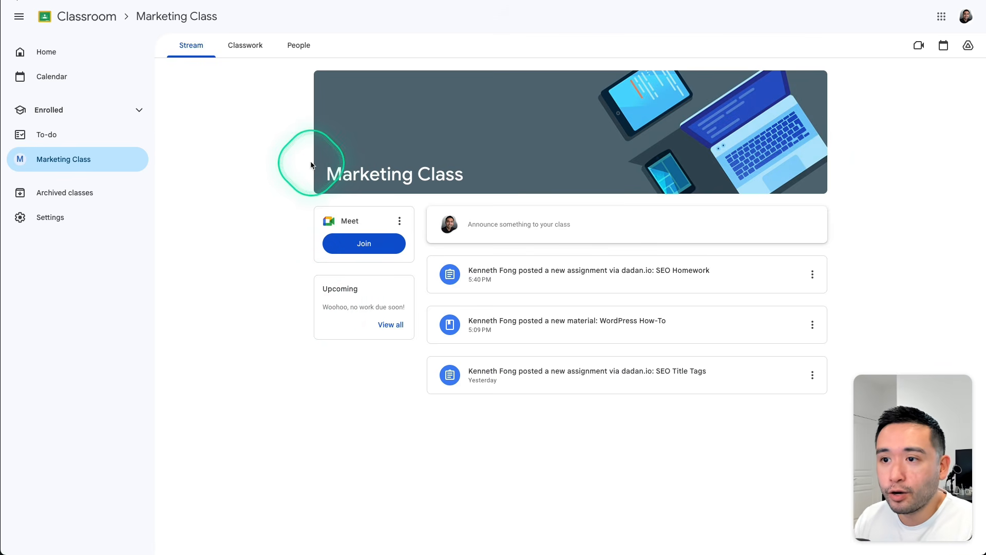
# - In Google Classroom, open the SEO Homework assignment from the Marketing Class stream and follow its attached recording link
pyautogui.moveTo(330, 177); pyautogui.dragTo(471, 171)
pyautogui.click(469, 164)
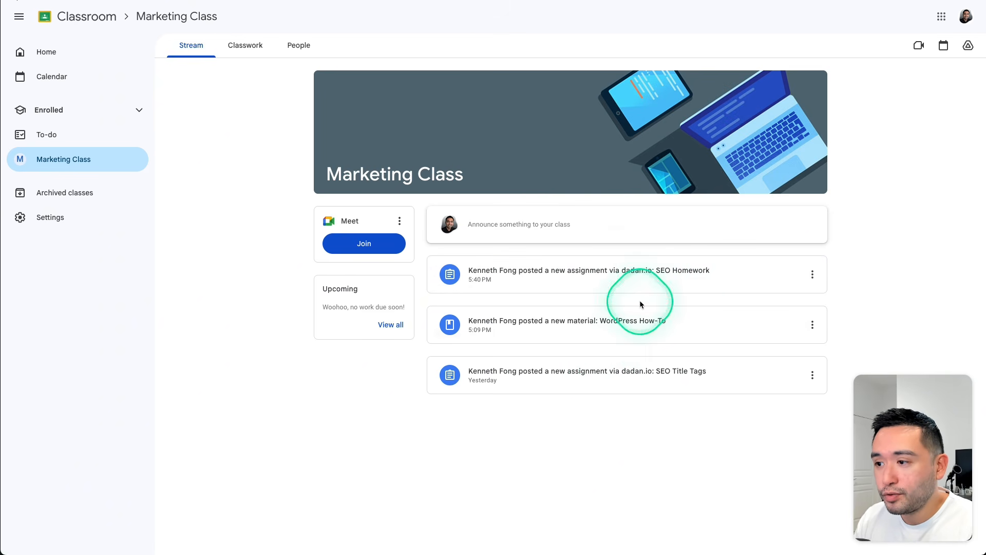
pyautogui.click(603, 281)
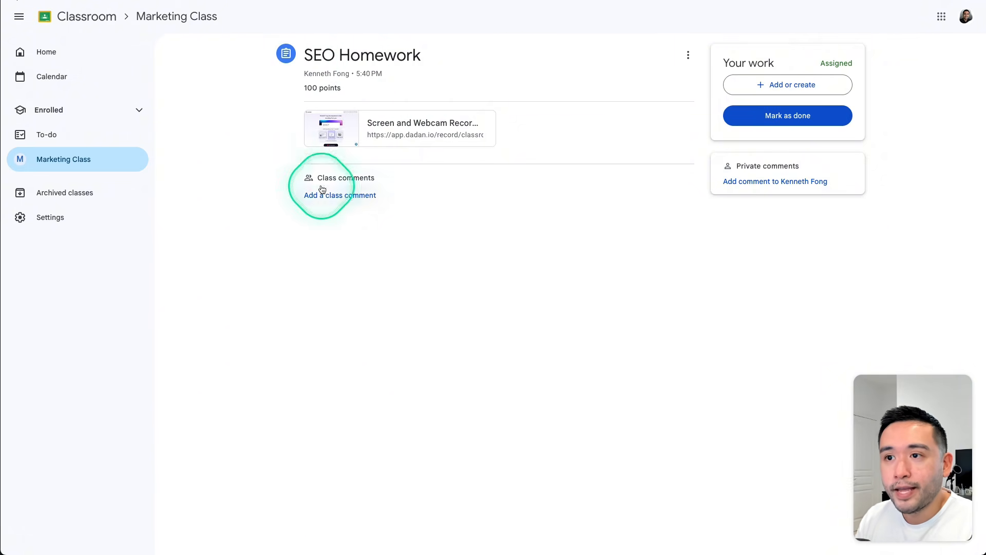
pyautogui.click(396, 126)
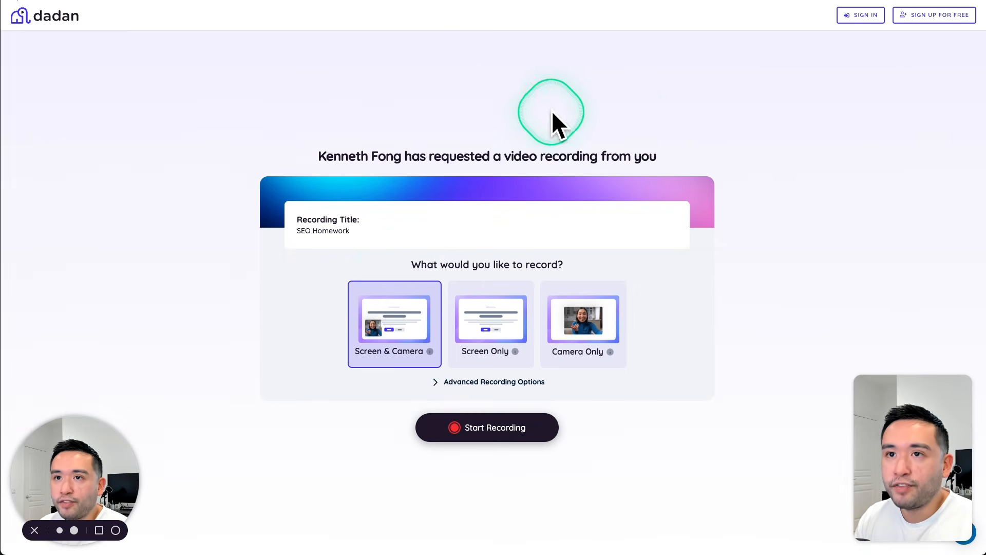
# - Switch back to dadan's personal library and review the options for creating new content
pyautogui.click(281, 0)
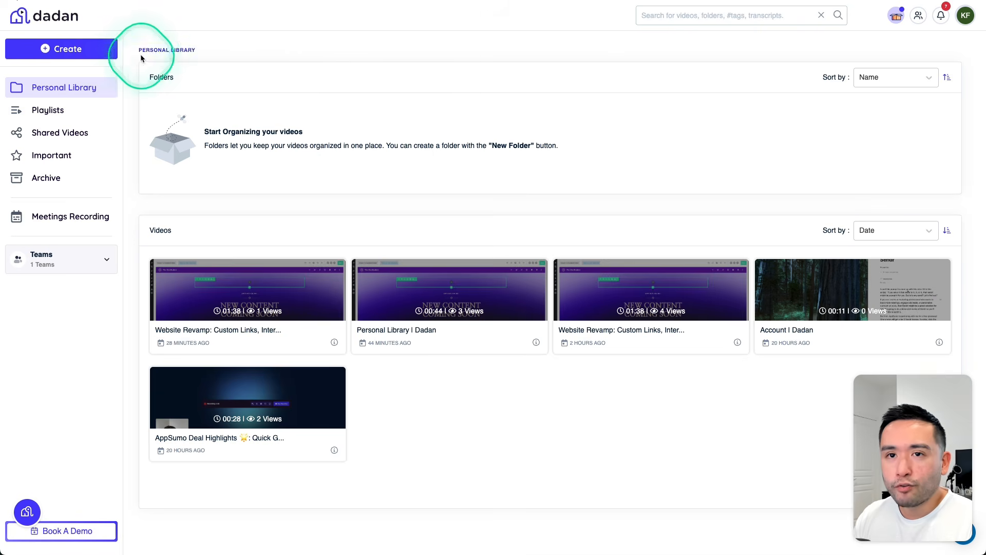
pyautogui.click(100, 48)
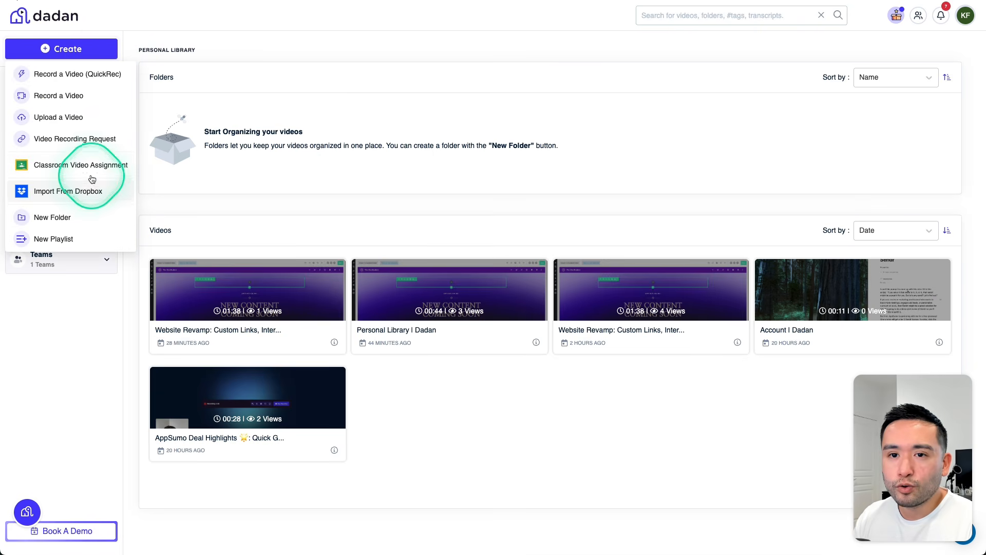
pyautogui.click(178, 208)
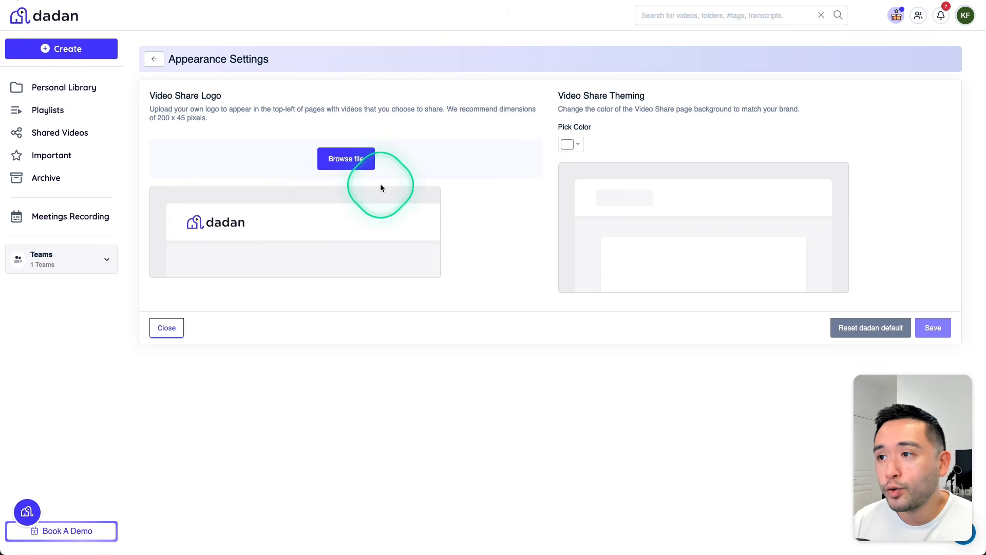
# - Brand the video share page with a blue background and an uploaded logo image, and save the appearance settings
pyautogui.click(569, 145)
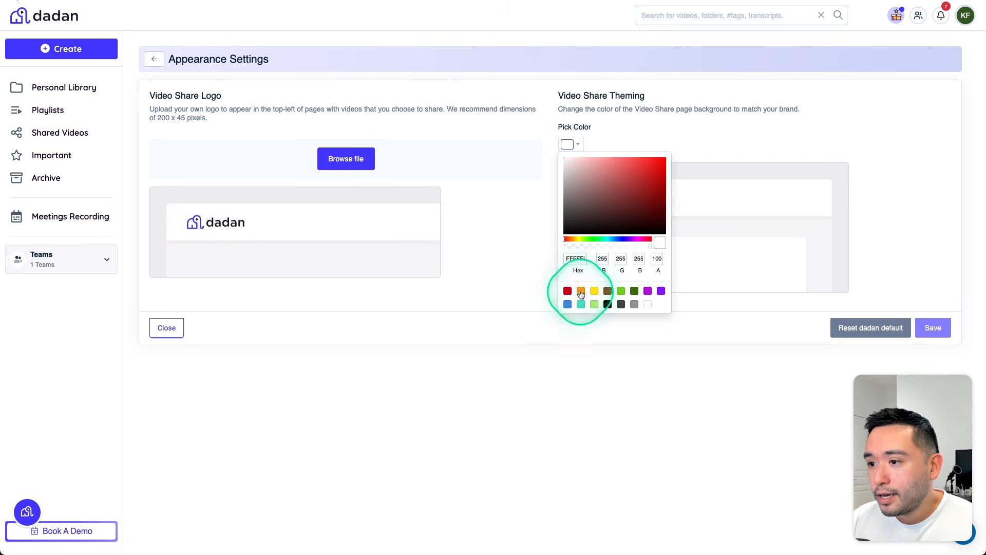
pyautogui.moveTo(611, 210); pyautogui.dragTo(671, 153)
pyautogui.click(629, 190)
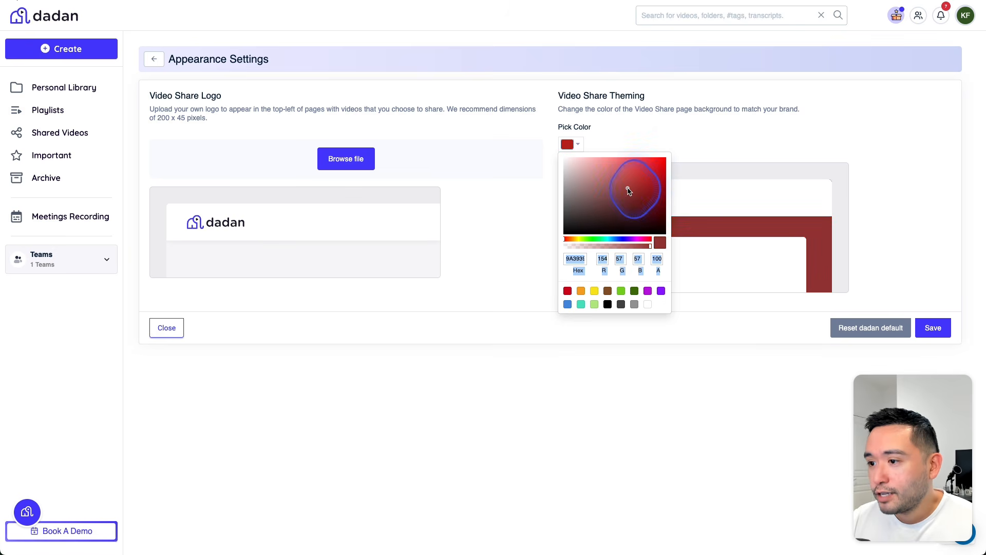
pyautogui.click(635, 306)
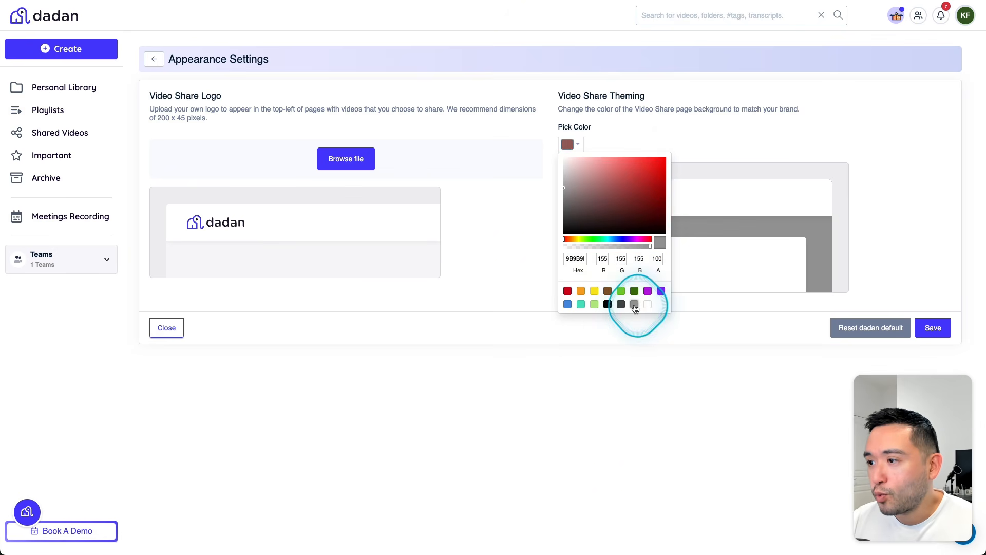
pyautogui.click(568, 304)
pyautogui.click(473, 291)
pyautogui.click(345, 158)
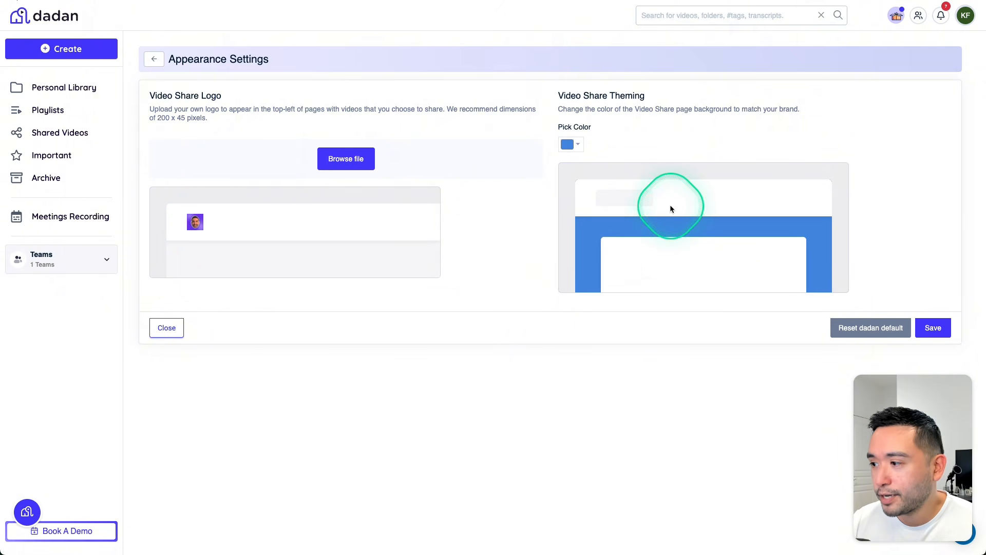
pyautogui.click(935, 329)
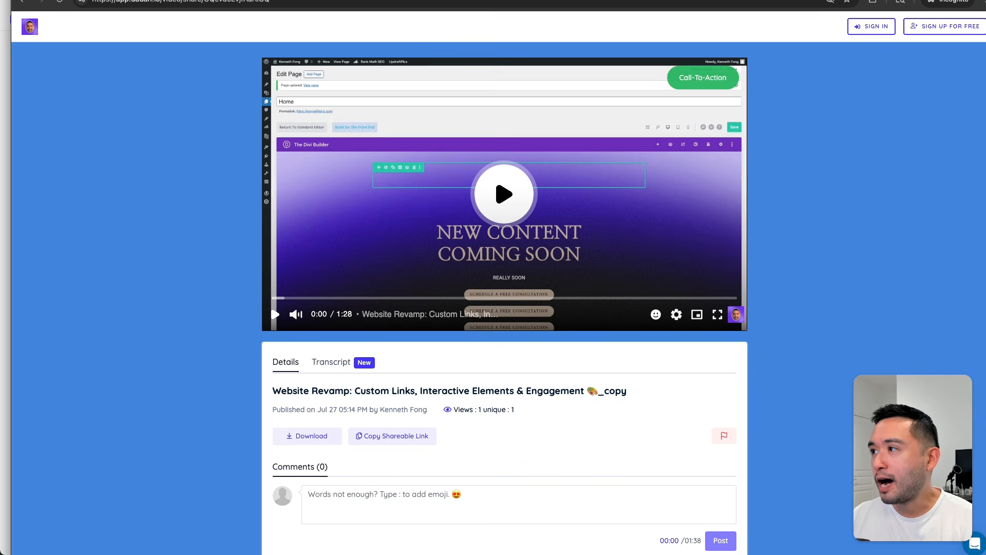
# - Examine the new logo and background color on the shared Website Revamp video page, down to the comments
pyautogui.moveTo(985, 12); pyautogui.dragTo(985, 0)
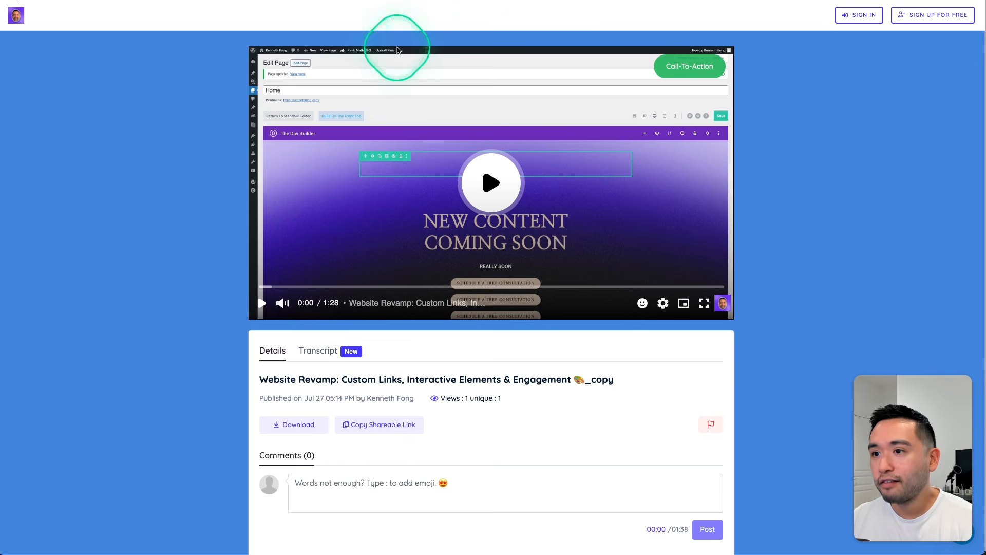
pyautogui.scroll(-3, 154, 201)
pyautogui.moveTo(915, 474); pyautogui.dragTo(75, 293)
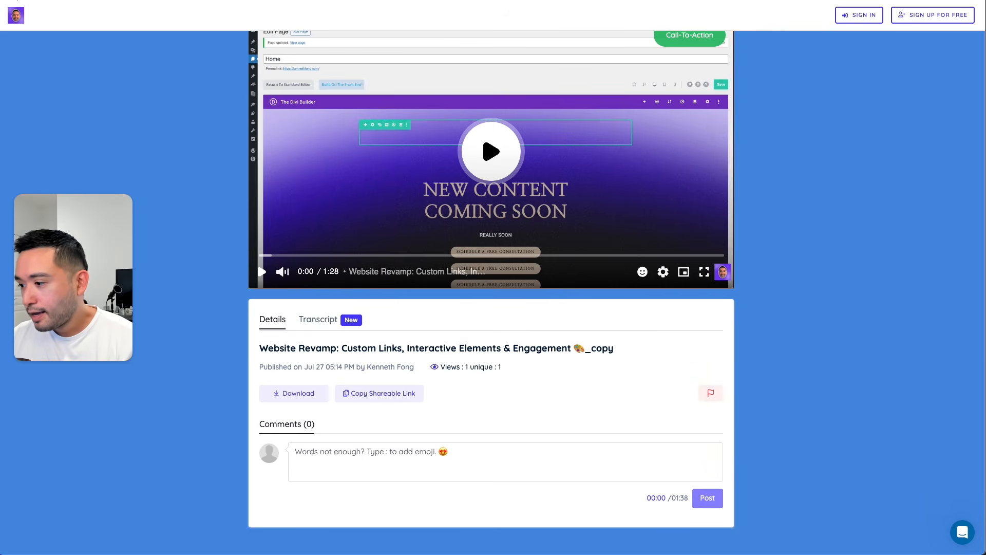
pyautogui.click(962, 533)
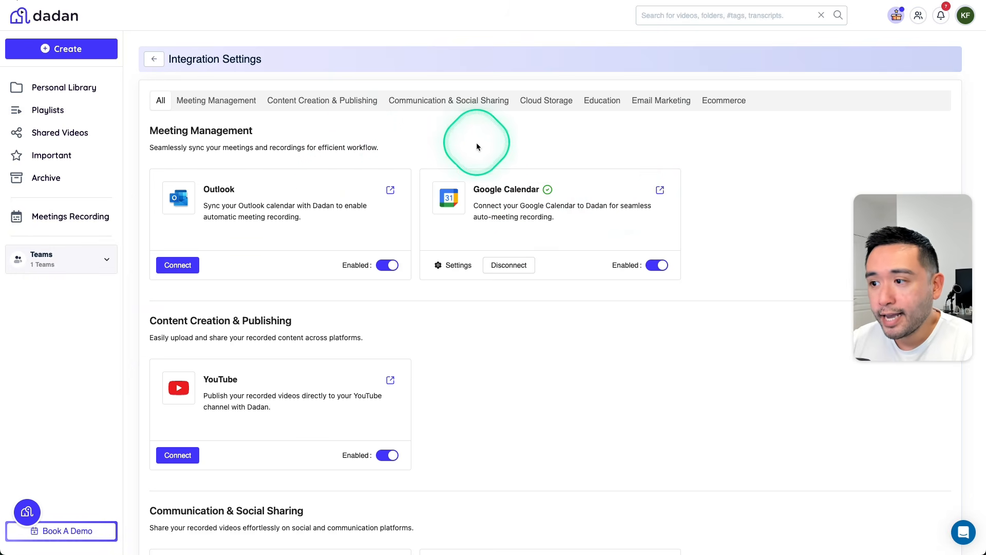
# - Review the available integrations, from content publishing and social sharing through cloud storage, education and email marketing to ecommerce
pyautogui.scroll(-4, 226, 203)
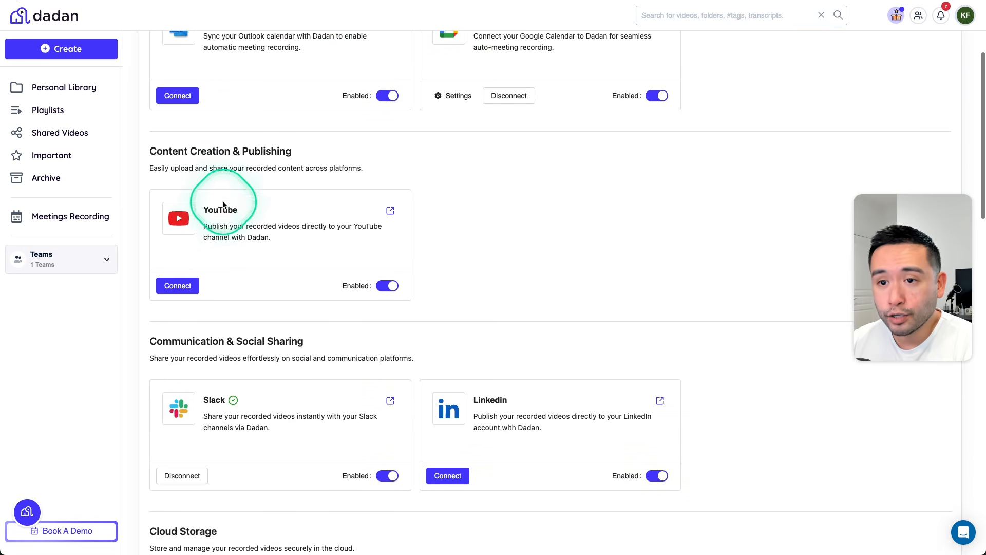
pyautogui.scroll(-7, 217, 214)
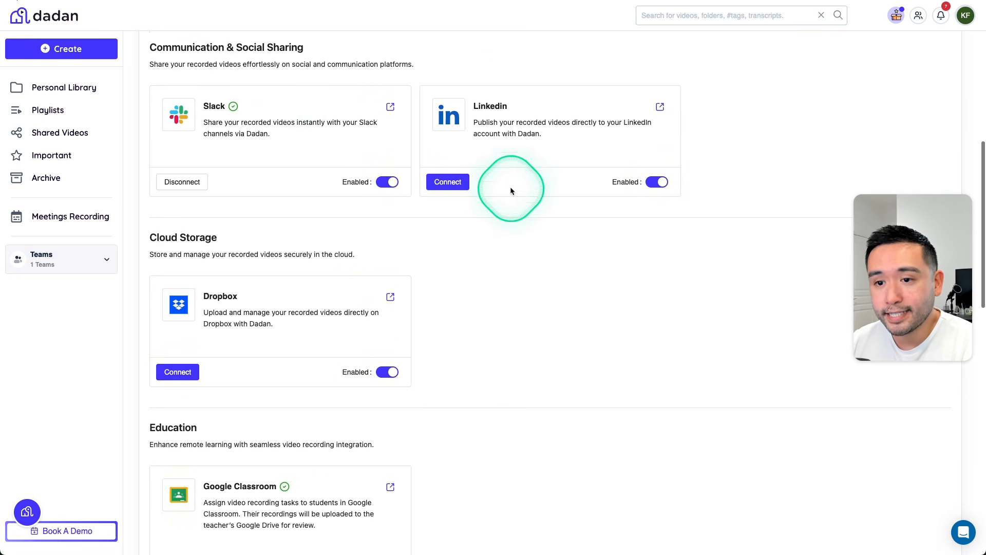
pyautogui.scroll(-5, 205, 226)
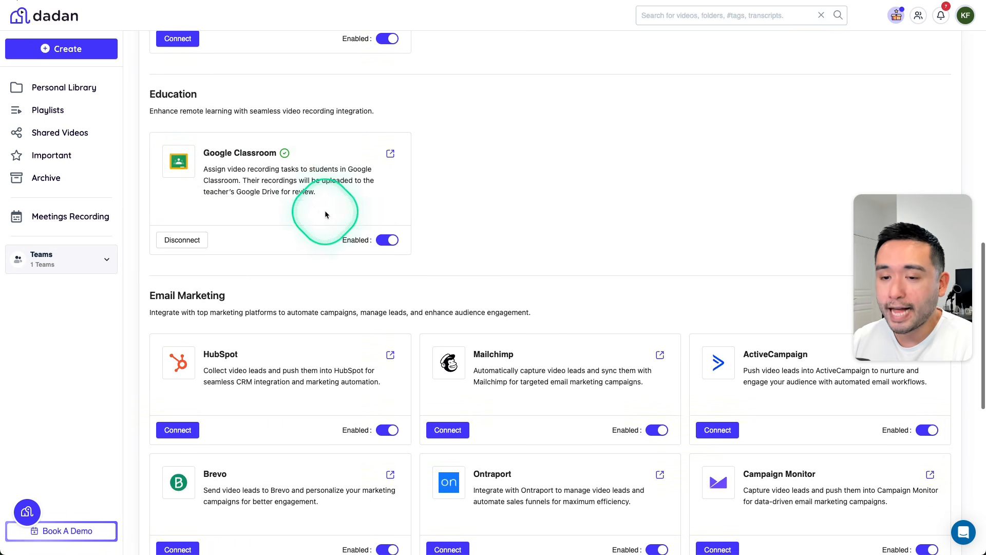
pyautogui.scroll(-4, 321, 211)
pyautogui.scroll(-1, 308, 201)
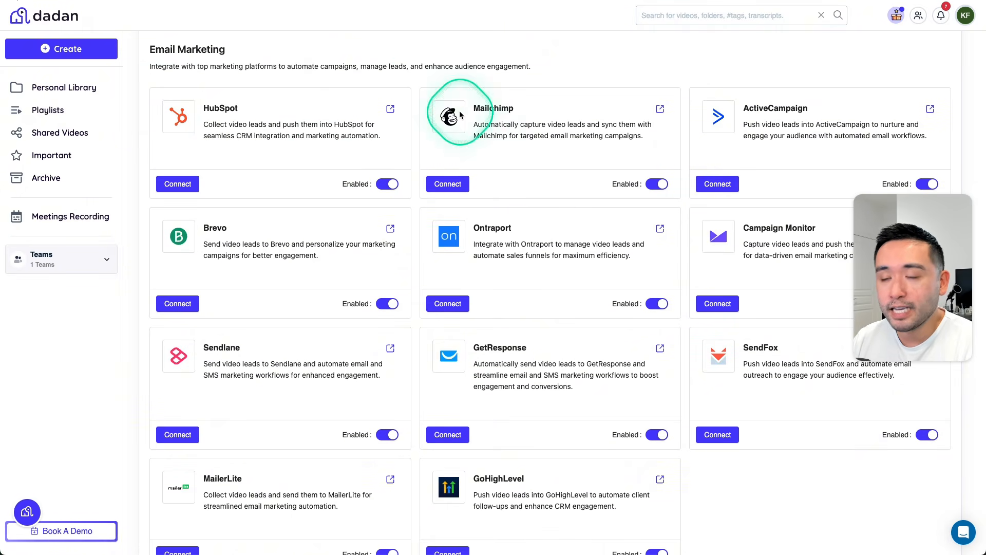
pyautogui.scroll(-2, 470, 246)
pyautogui.scroll(-3, 371, 250)
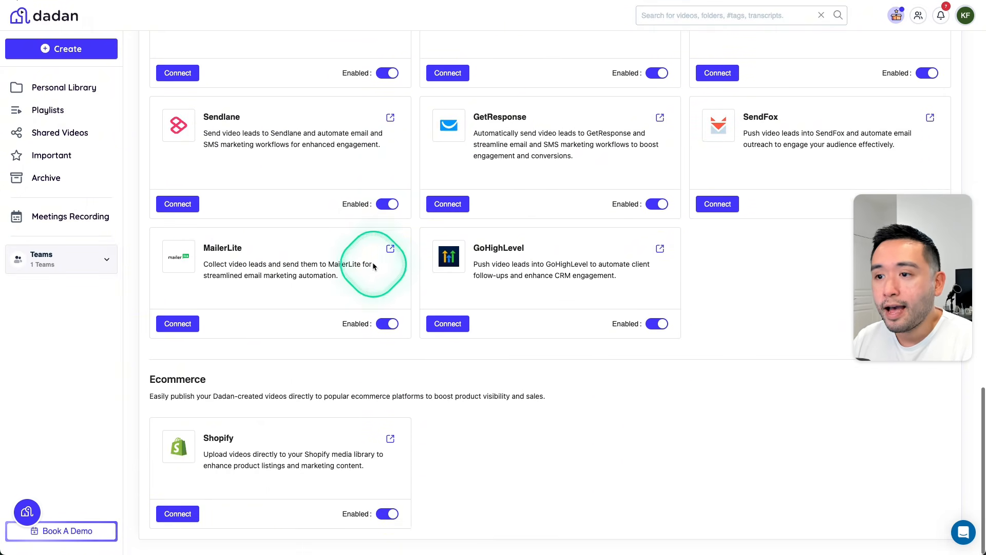
pyautogui.scroll(2, 240, 256)
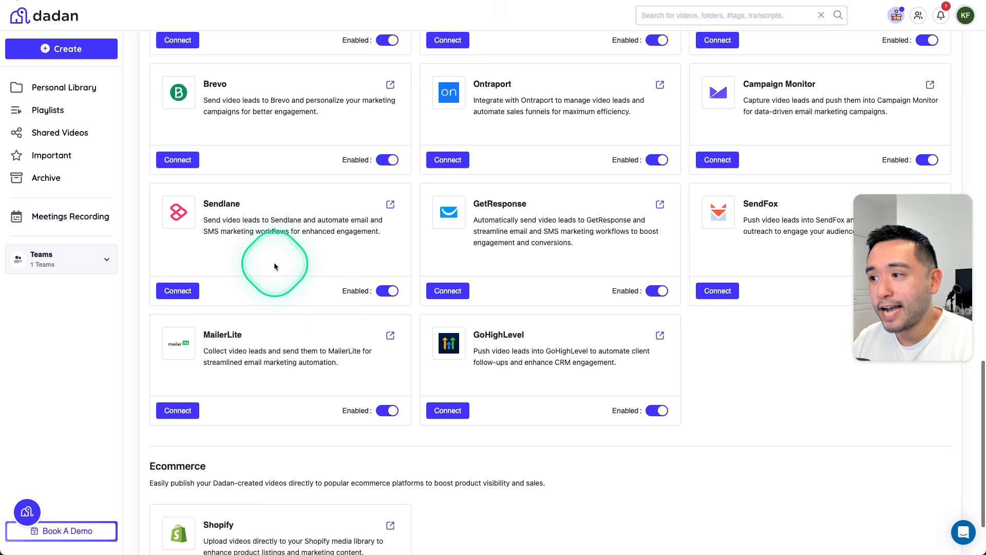
pyautogui.scroll(1, 776, 216)
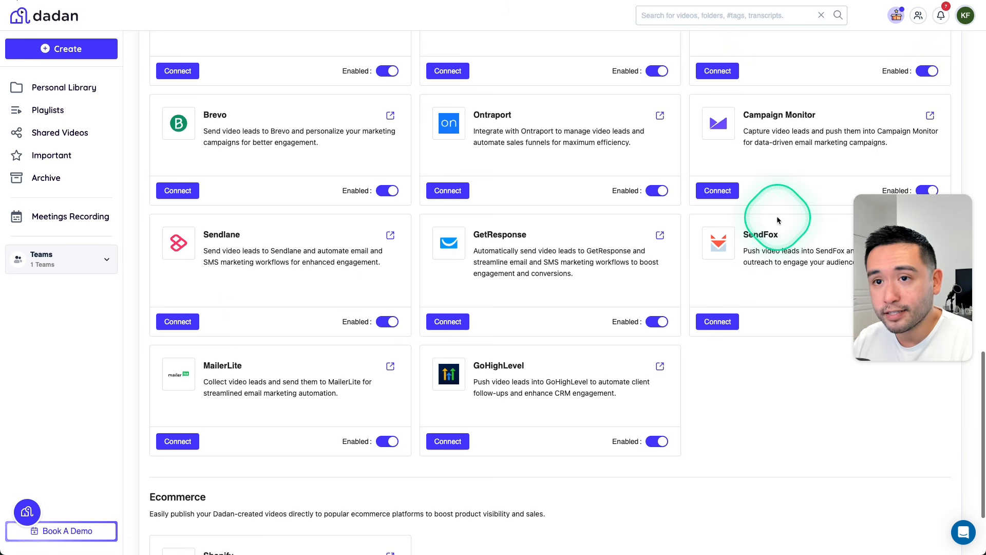
pyautogui.scroll(-3, 777, 224)
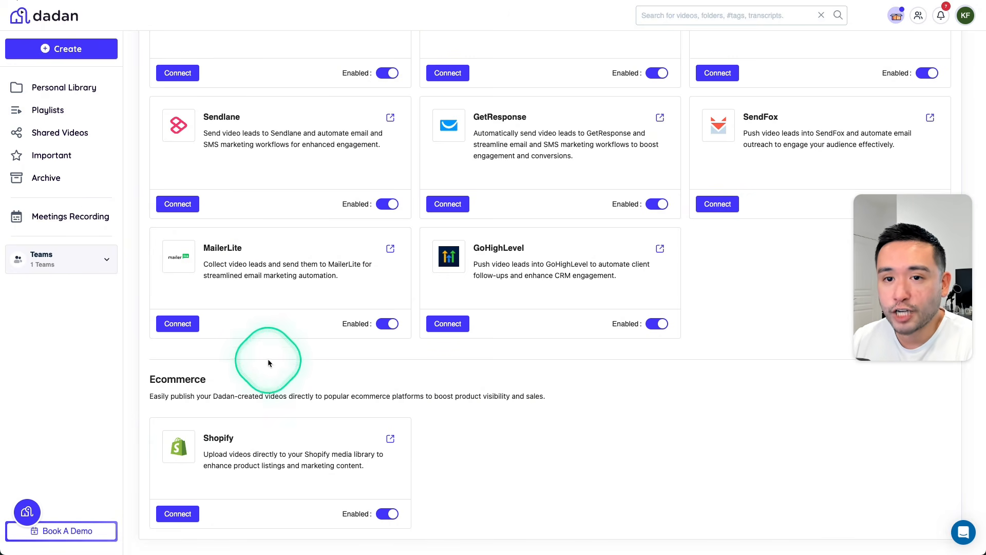
pyautogui.scroll(4, 267, 363)
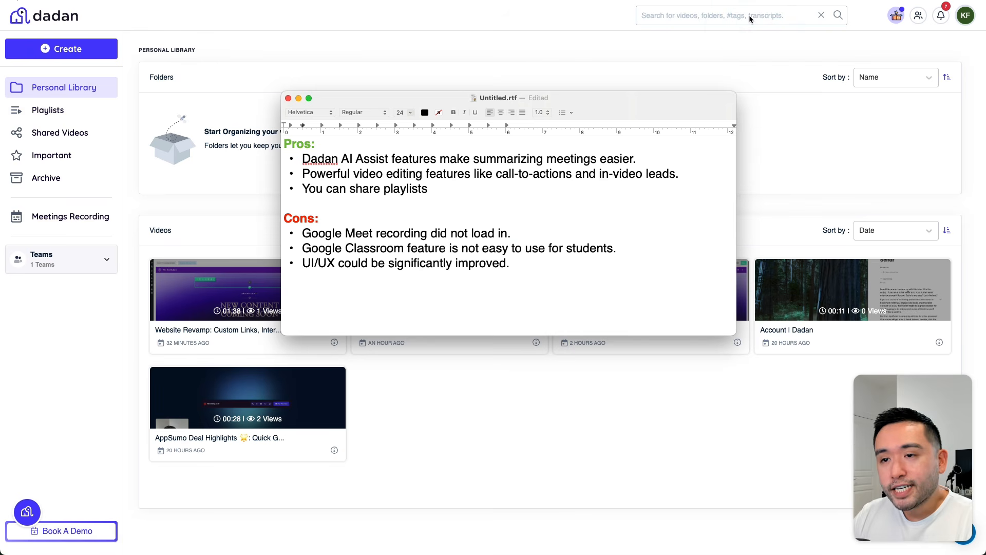
# - Move the notes window slightly upward and review the listed pros and the con about Google Meet recording
pyautogui.moveTo(648, 98); pyautogui.dragTo(654, 79)
pyautogui.moveTo(351, 140); pyautogui.dragTo(644, 141)
pyautogui.click(646, 141)
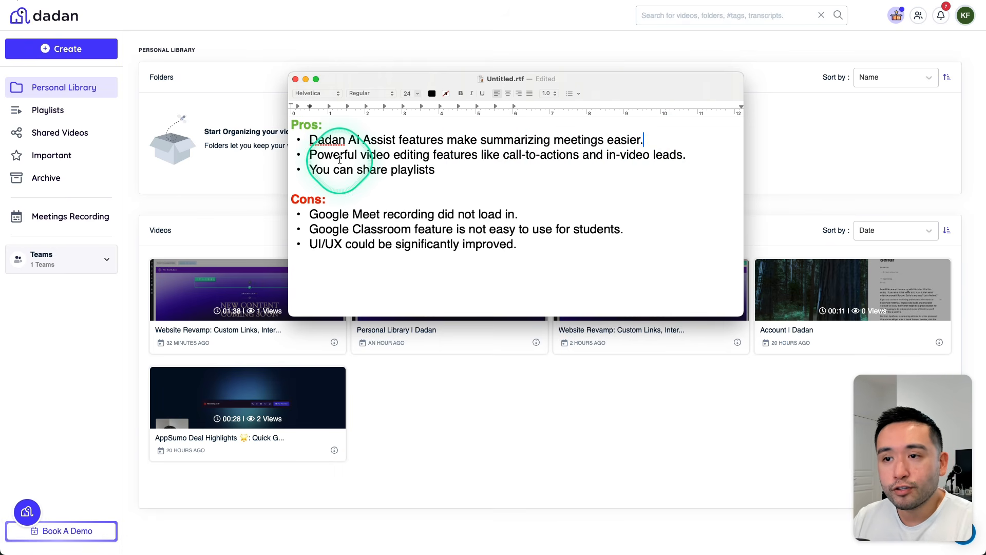
pyautogui.moveTo(316, 155); pyautogui.dragTo(555, 156)
pyautogui.moveTo(586, 157); pyautogui.dragTo(684, 154)
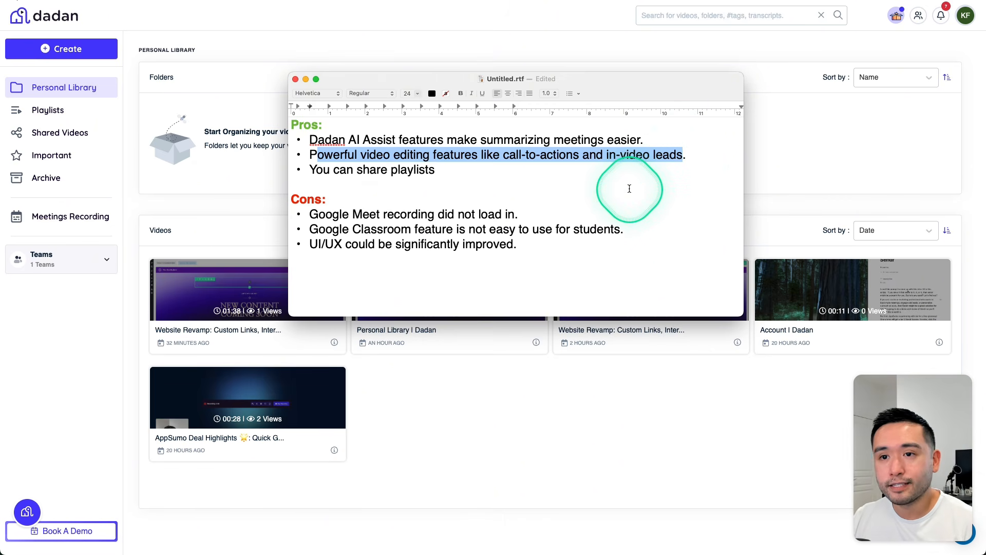
pyautogui.moveTo(309, 170); pyautogui.dragTo(437, 171)
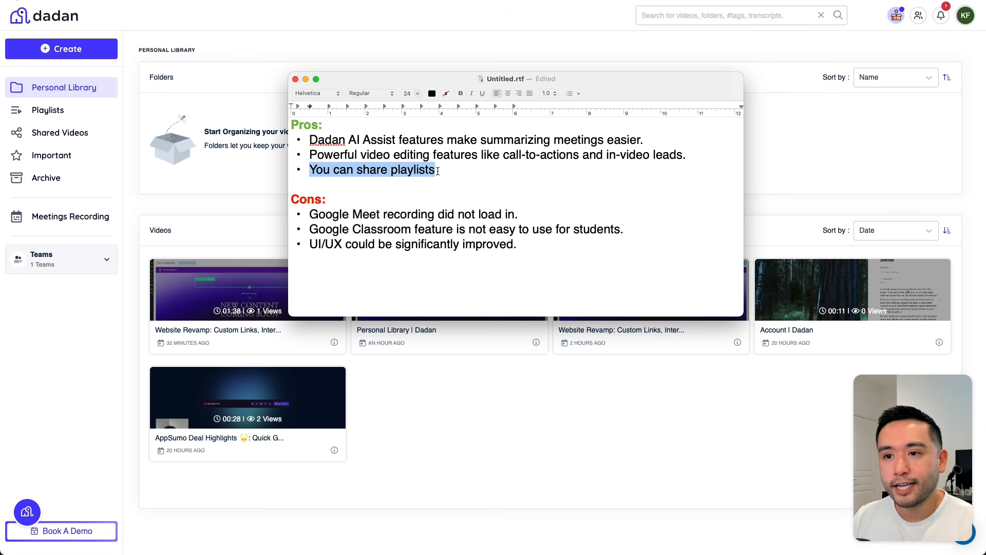
pyautogui.click(317, 216)
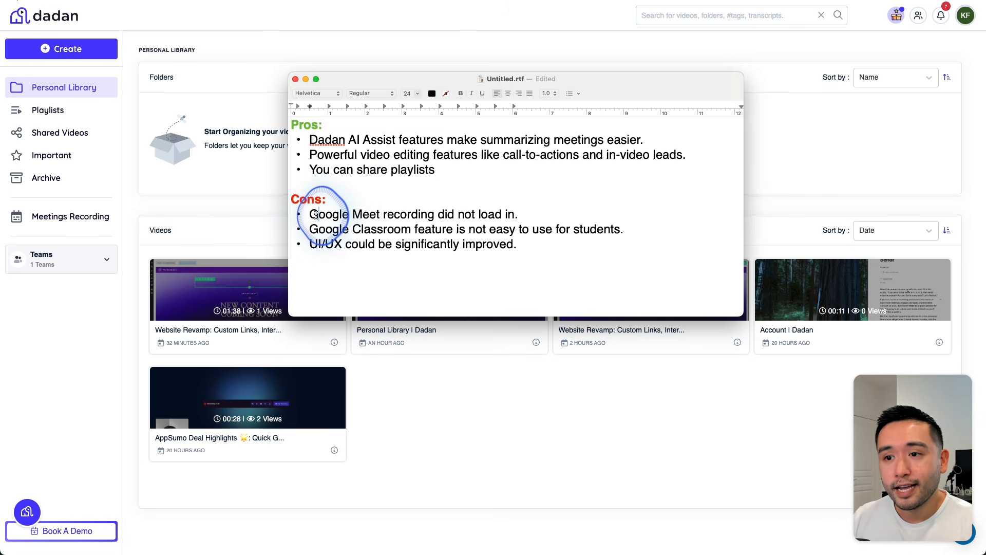
pyautogui.moveTo(317, 215); pyautogui.dragTo(542, 218)
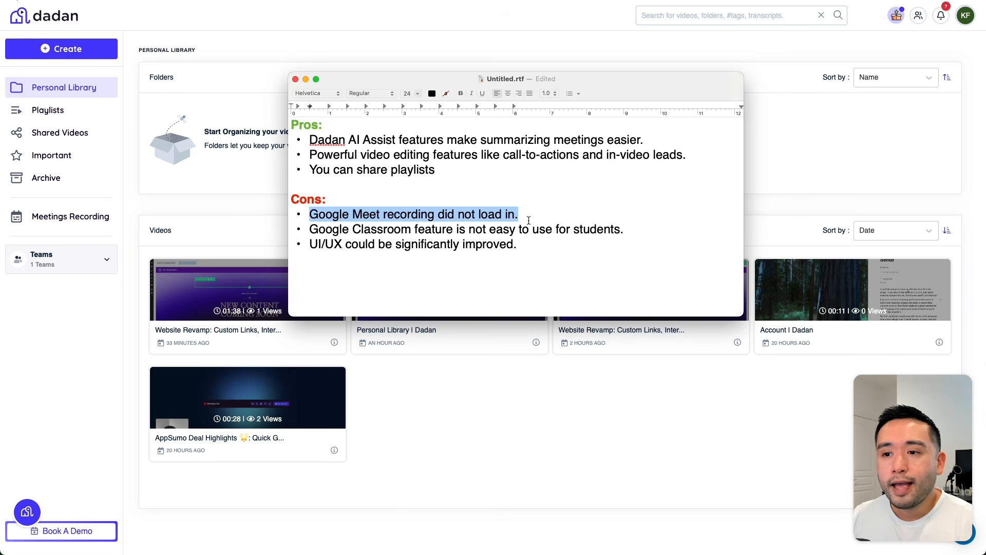
# - Replace "is" with "are" in the con about the Google Classroom feature
pyautogui.moveTo(340, 230); pyautogui.dragTo(488, 231)
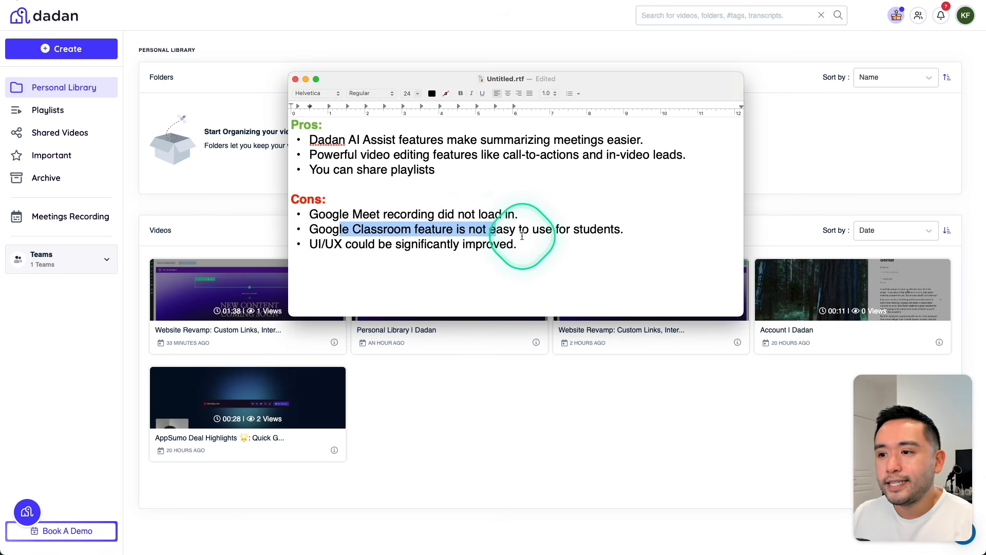
pyautogui.click(468, 230)
pyautogui.press('BackSpace')
pyautogui.press('BackSpace')
pyautogui.press('BackSpace')
pyautogui.write('a')
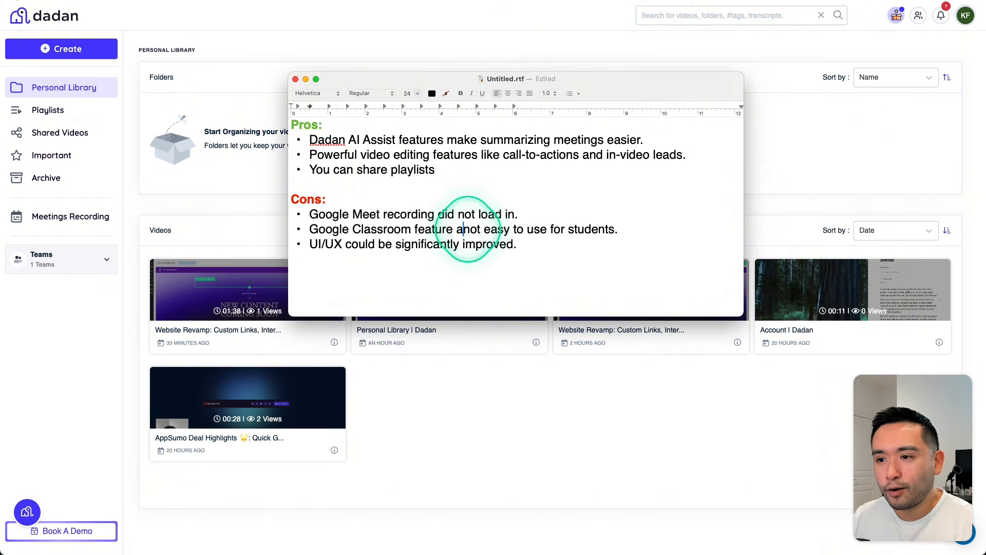
pyautogui.write('re')
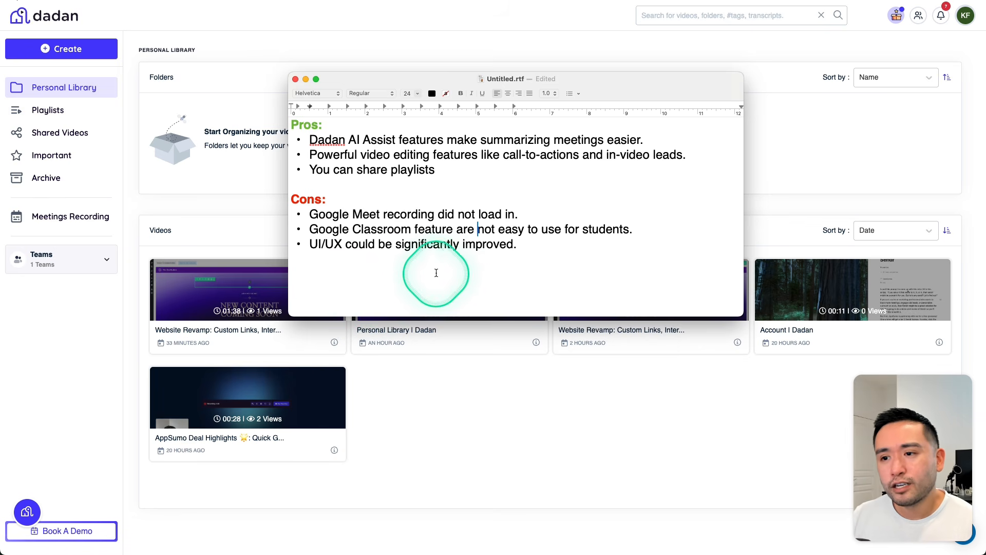
# - Return to dadan and look over the playlists, personal library, content creation options and Meetings Recording page
pyautogui.click(413, 48)
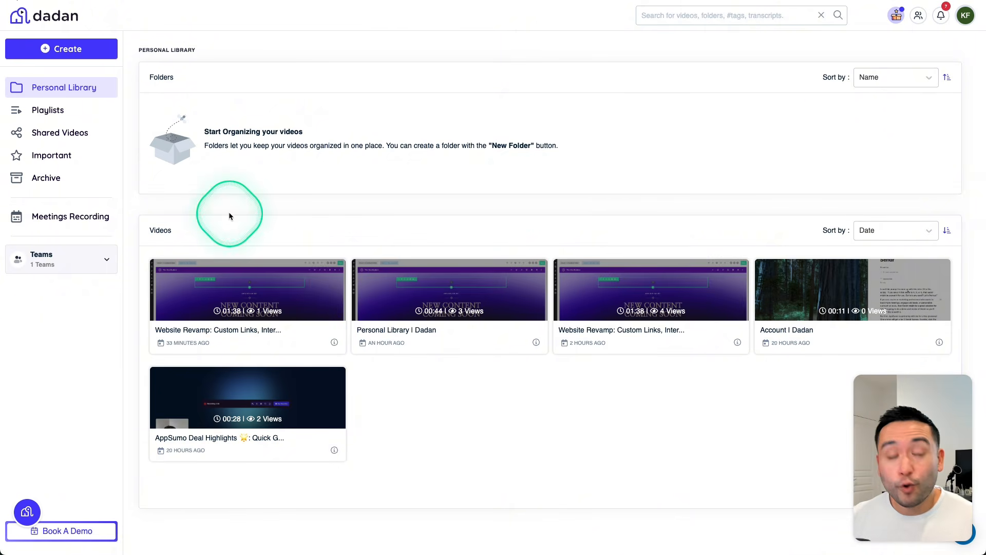
pyautogui.click(60, 114)
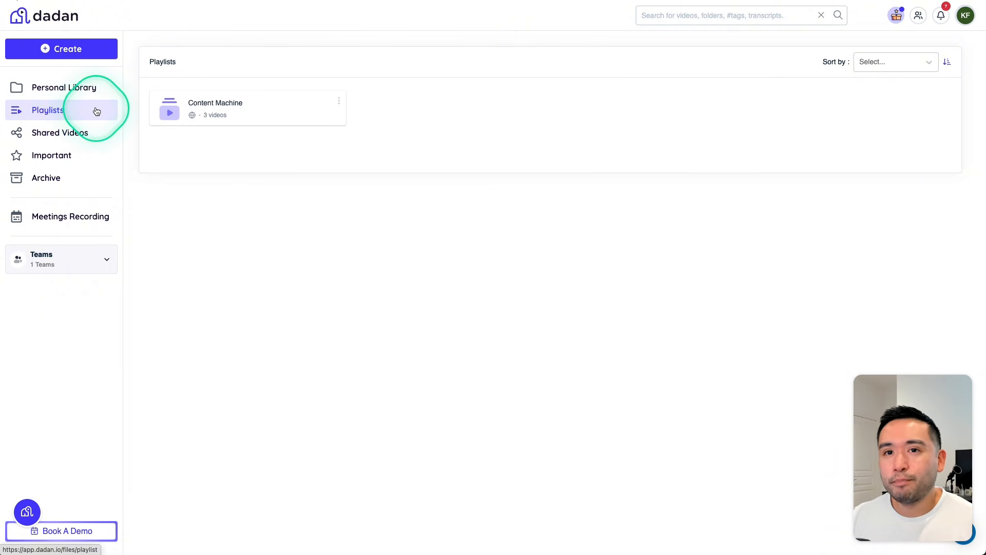
pyautogui.click(72, 90)
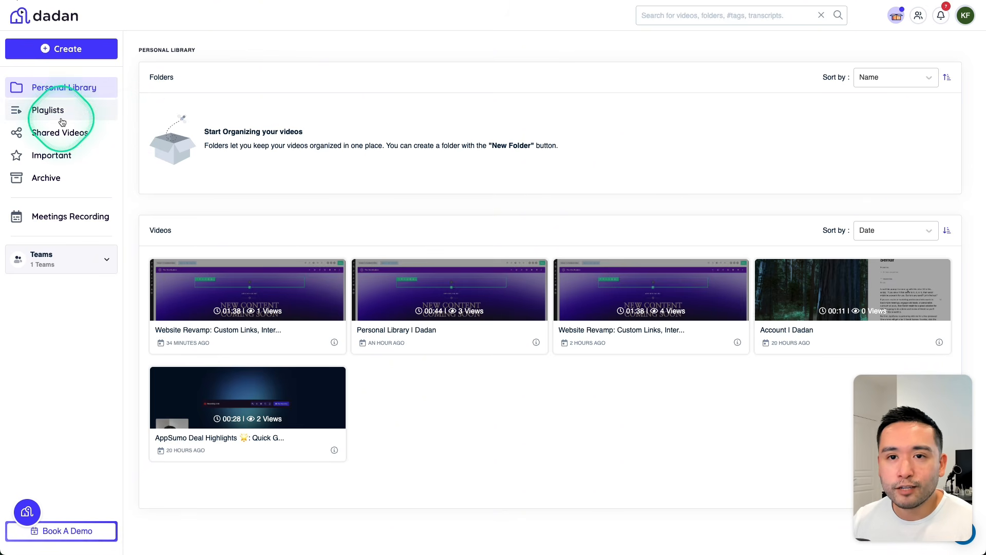
pyautogui.click(78, 47)
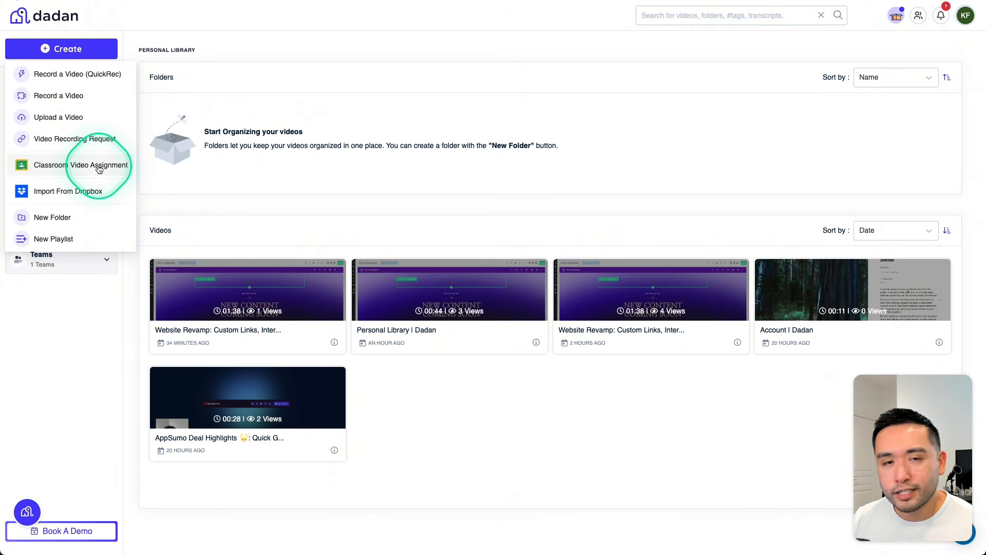
pyautogui.click(309, 197)
pyautogui.click(72, 217)
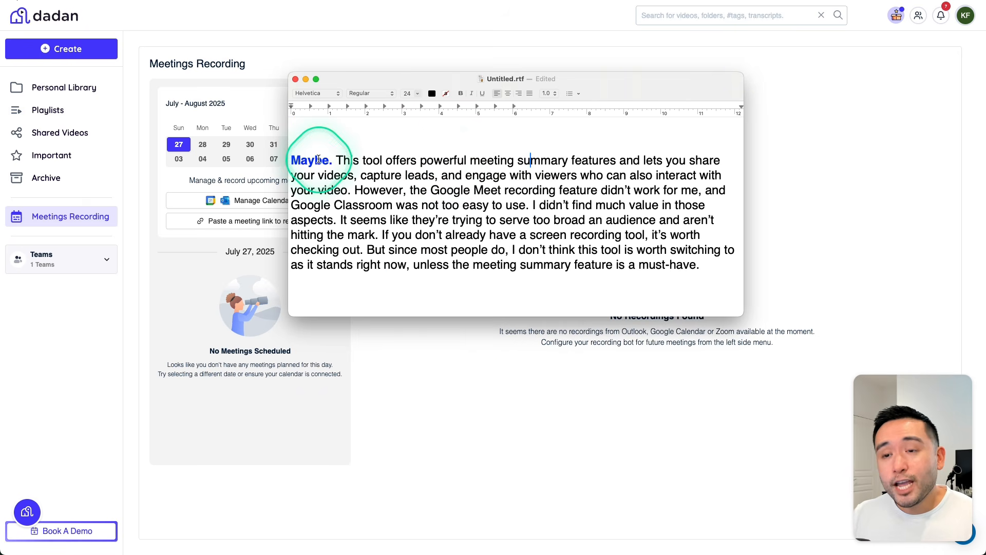
# - Read the "Maybe" verdict in the notes, covering the tool's strengths, its Google Meet and Classroom drawbacks and its target audience
pyautogui.moveTo(341, 161); pyautogui.dragTo(699, 173)
pyautogui.click(591, 190)
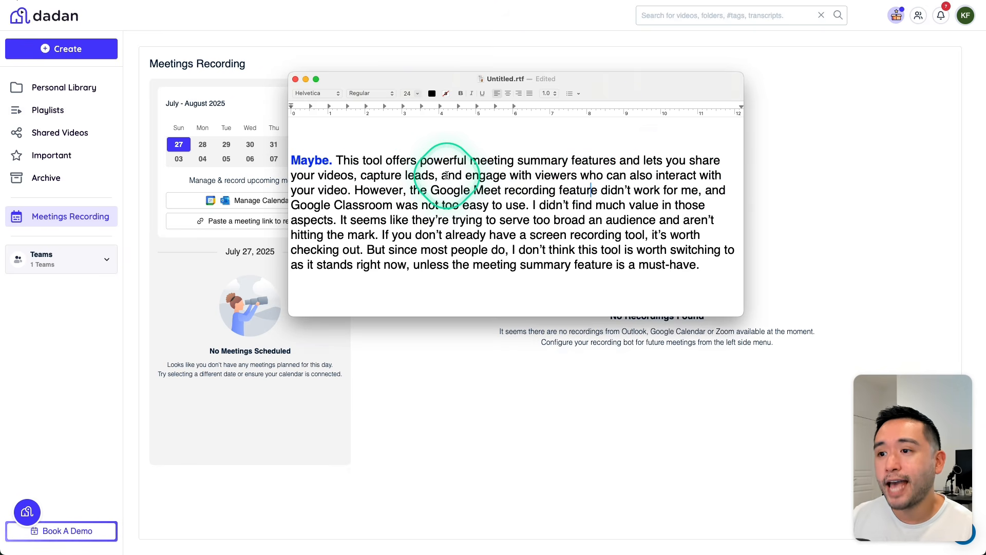
pyautogui.moveTo(447, 177); pyautogui.dragTo(507, 182)
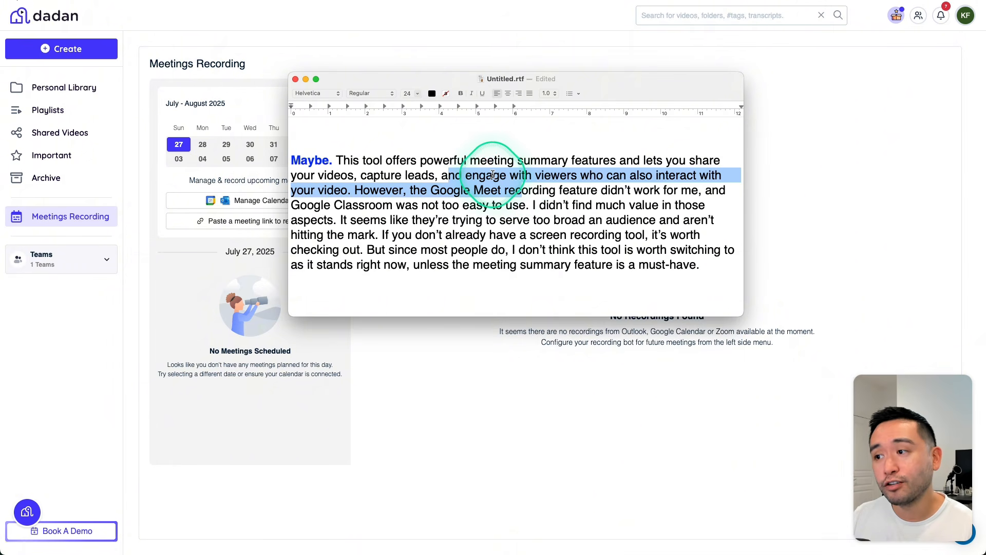
pyautogui.click(406, 194)
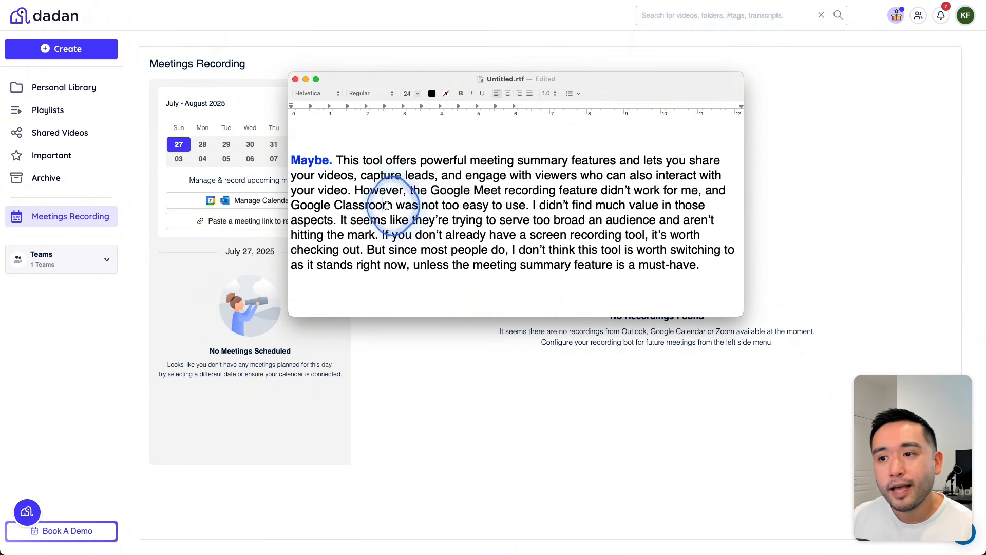
pyautogui.moveTo(411, 191)
pyautogui.mouseDown()
pyautogui.moveTo(722, 190)
pyautogui.moveTo(378, 206)
pyautogui.moveTo(407, 206)
pyautogui.mouseUp()
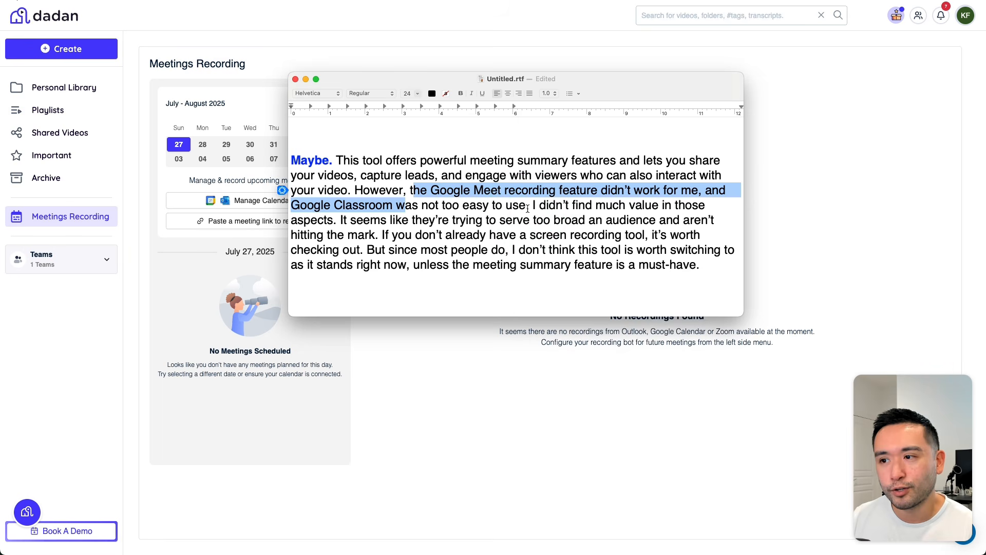
pyautogui.moveTo(533, 205); pyautogui.dragTo(645, 215)
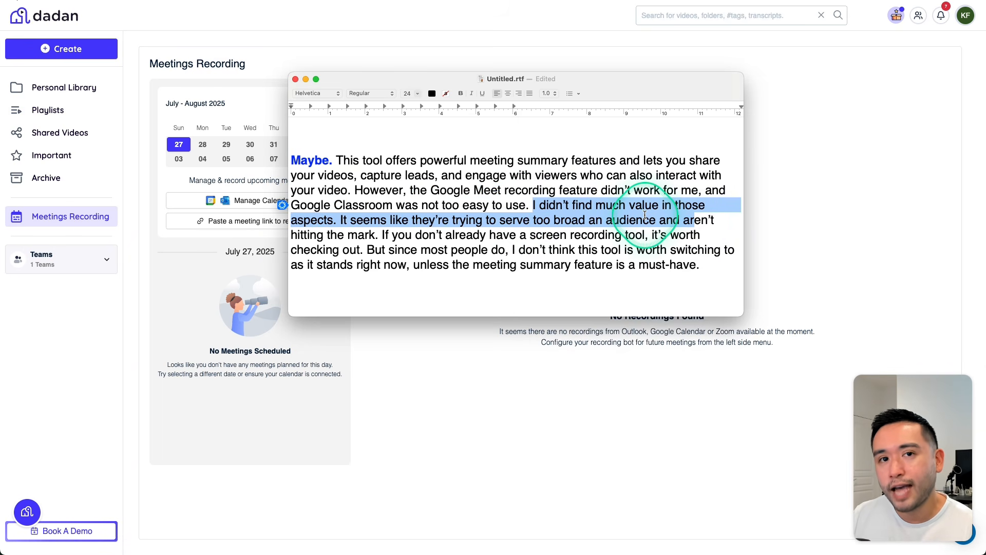
pyautogui.click(486, 219)
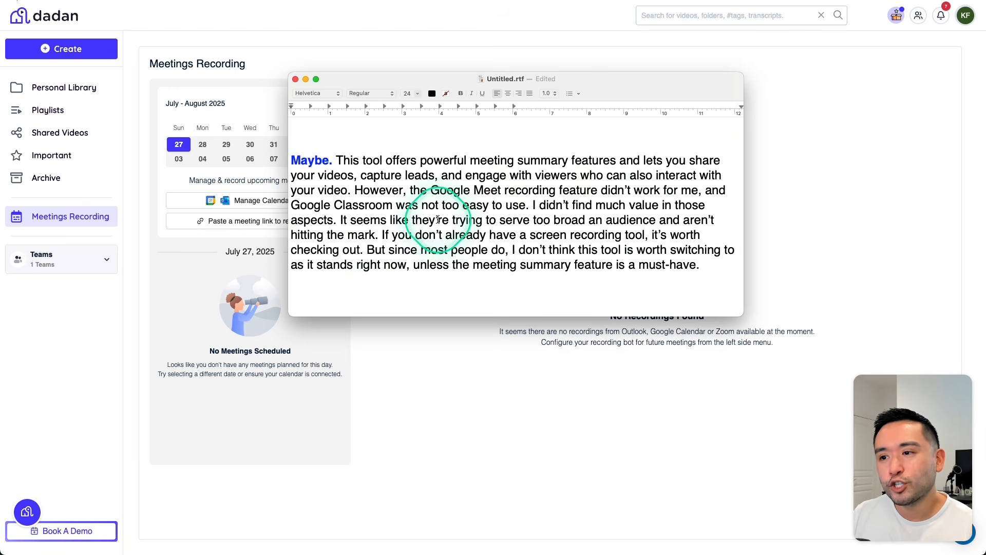
pyautogui.moveTo(437, 221); pyautogui.dragTo(378, 240)
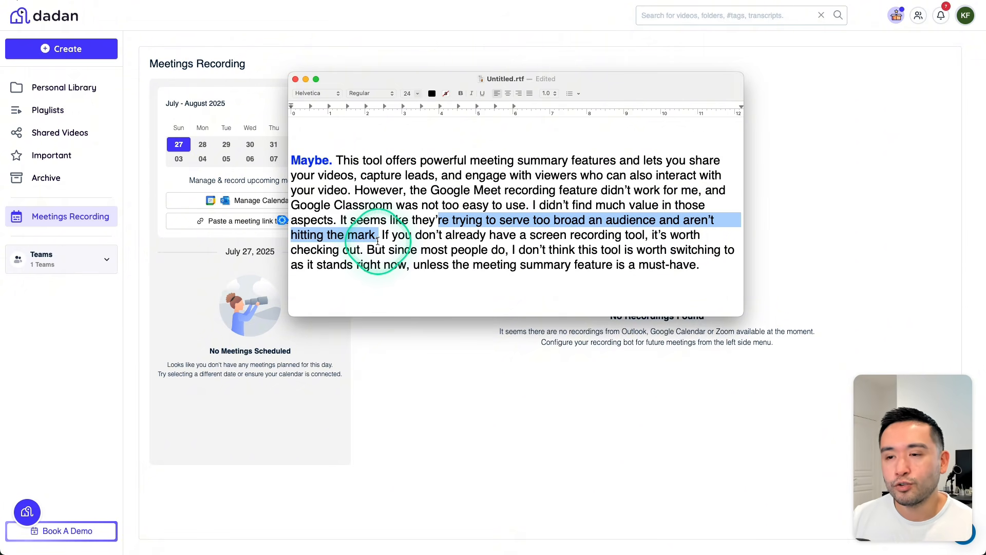
# - Read the verdict's closing recommendation on who should check out or switch to this screen recording tool
pyautogui.moveTo(398, 236); pyautogui.dragTo(360, 253)
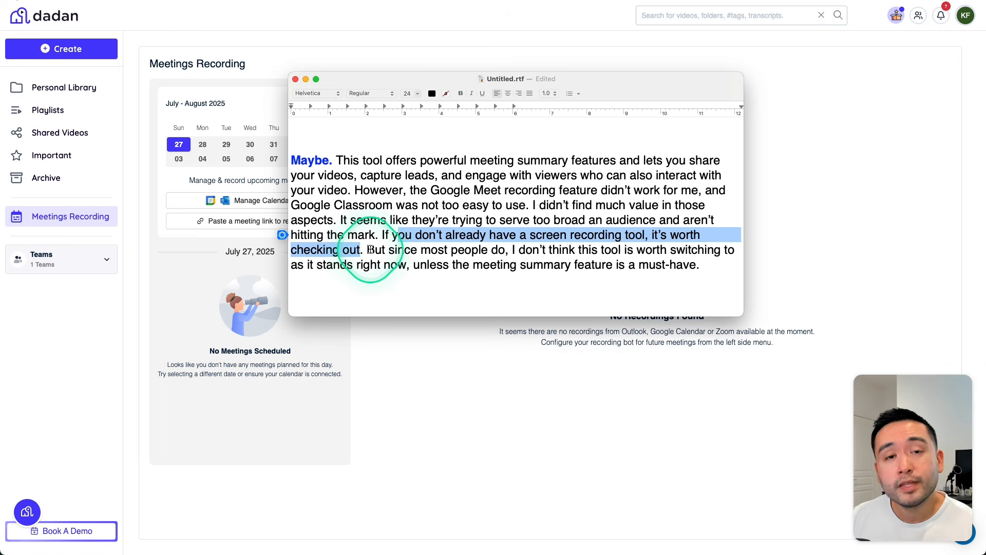
pyautogui.click(404, 250)
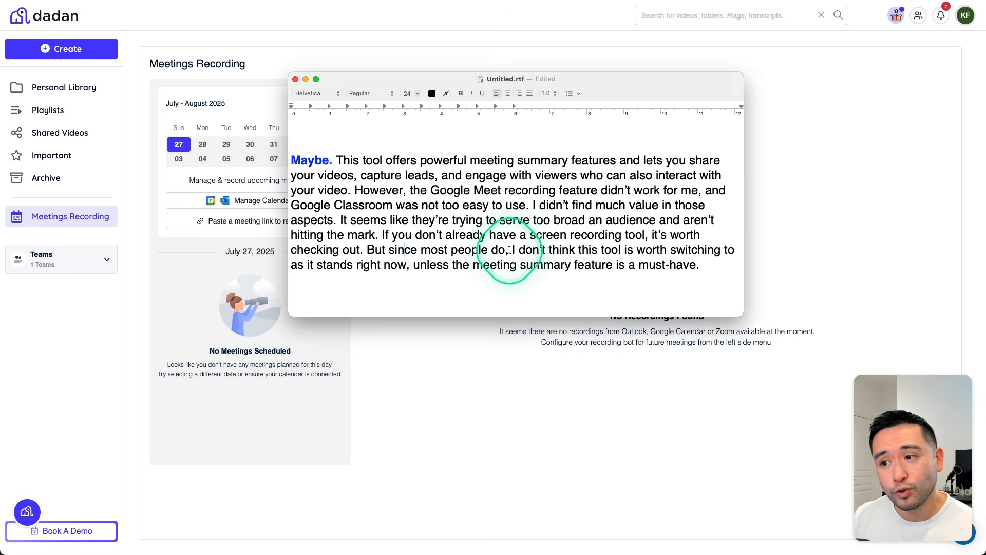
pyautogui.moveTo(509, 250); pyautogui.dragTo(592, 267)
pyautogui.click(416, 265)
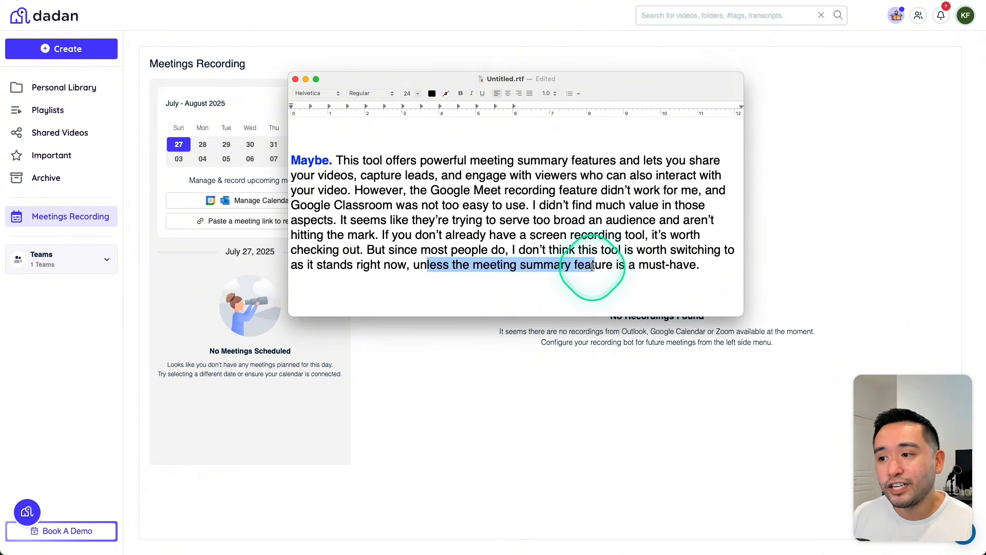
pyautogui.click(651, 266)
# - Return to dadan's personal library, open the first Website Revamp video and review its AI Assist and video editing tools
pyautogui.click(323, 40)
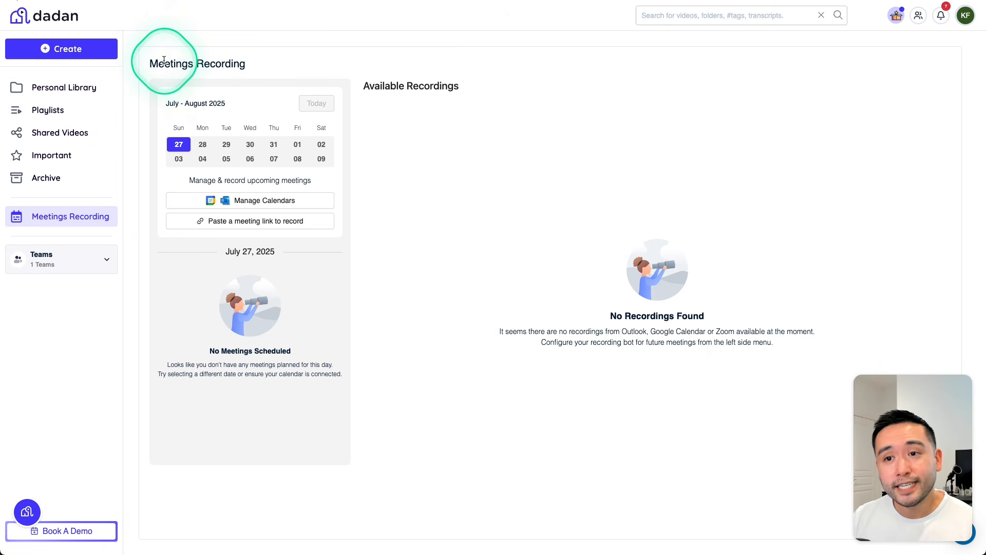
pyautogui.click(77, 88)
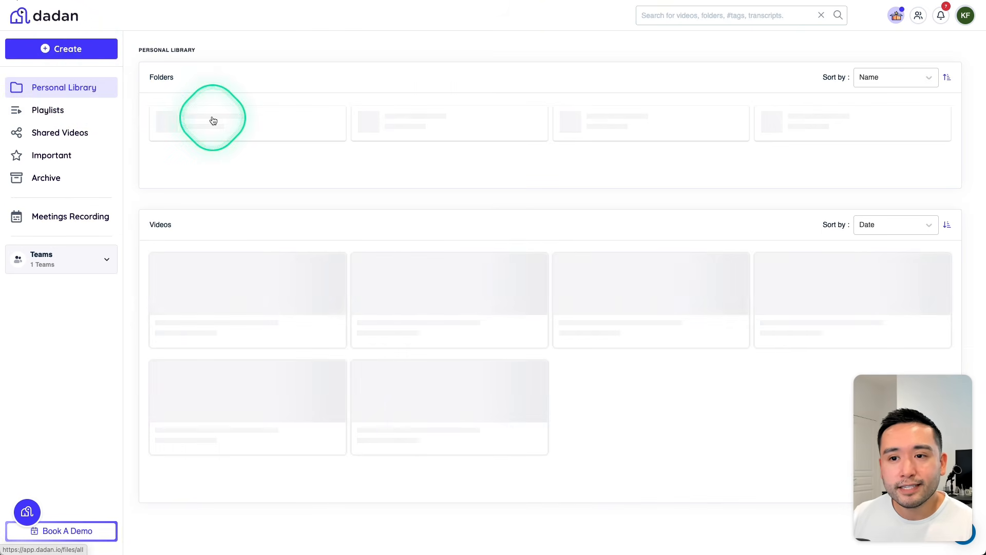
pyautogui.click(263, 285)
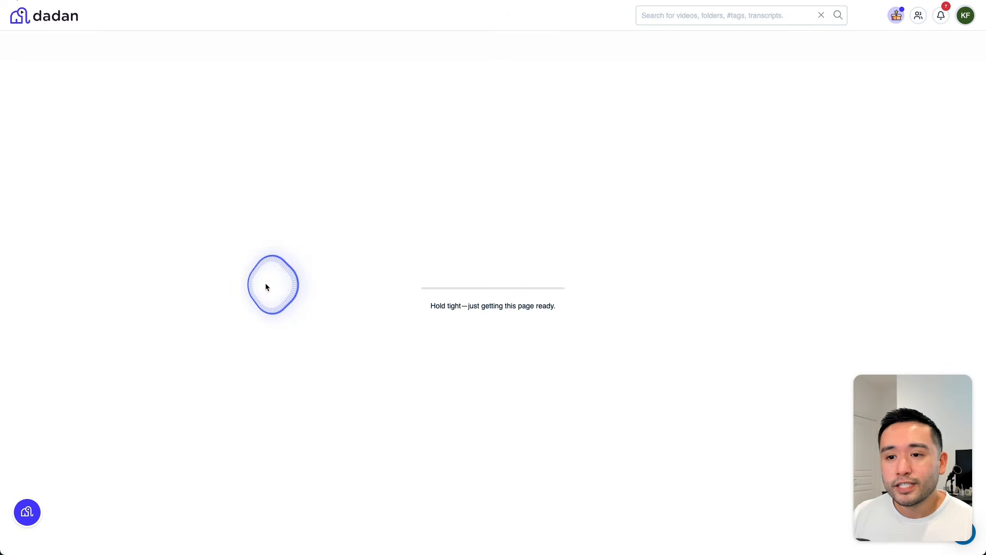
pyautogui.scroll(-2, 716, 137)
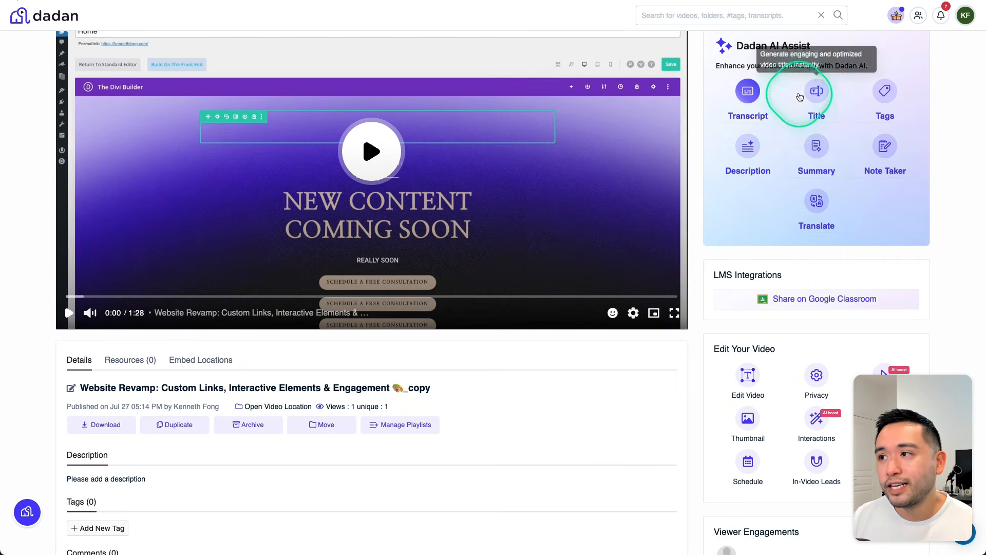
pyautogui.scroll(-3, 816, 137)
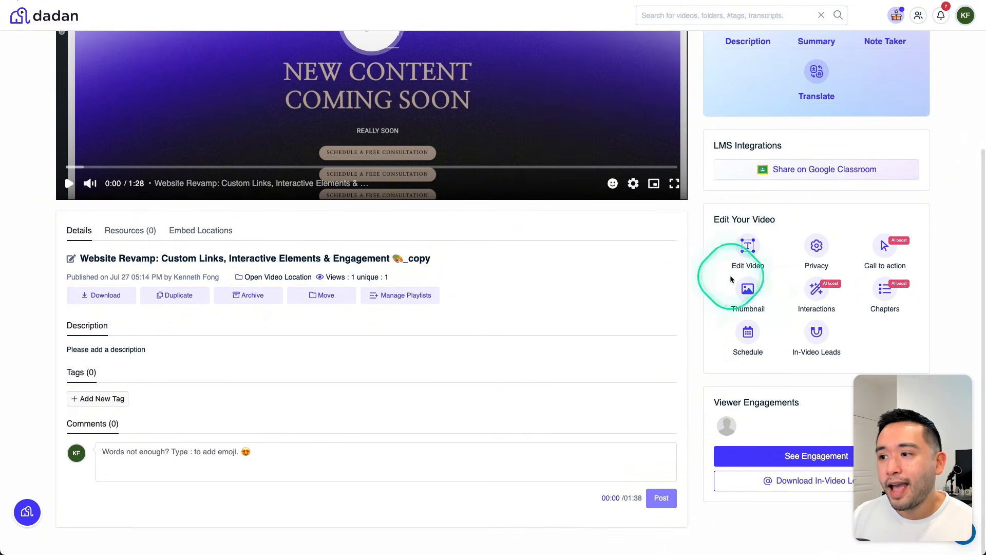